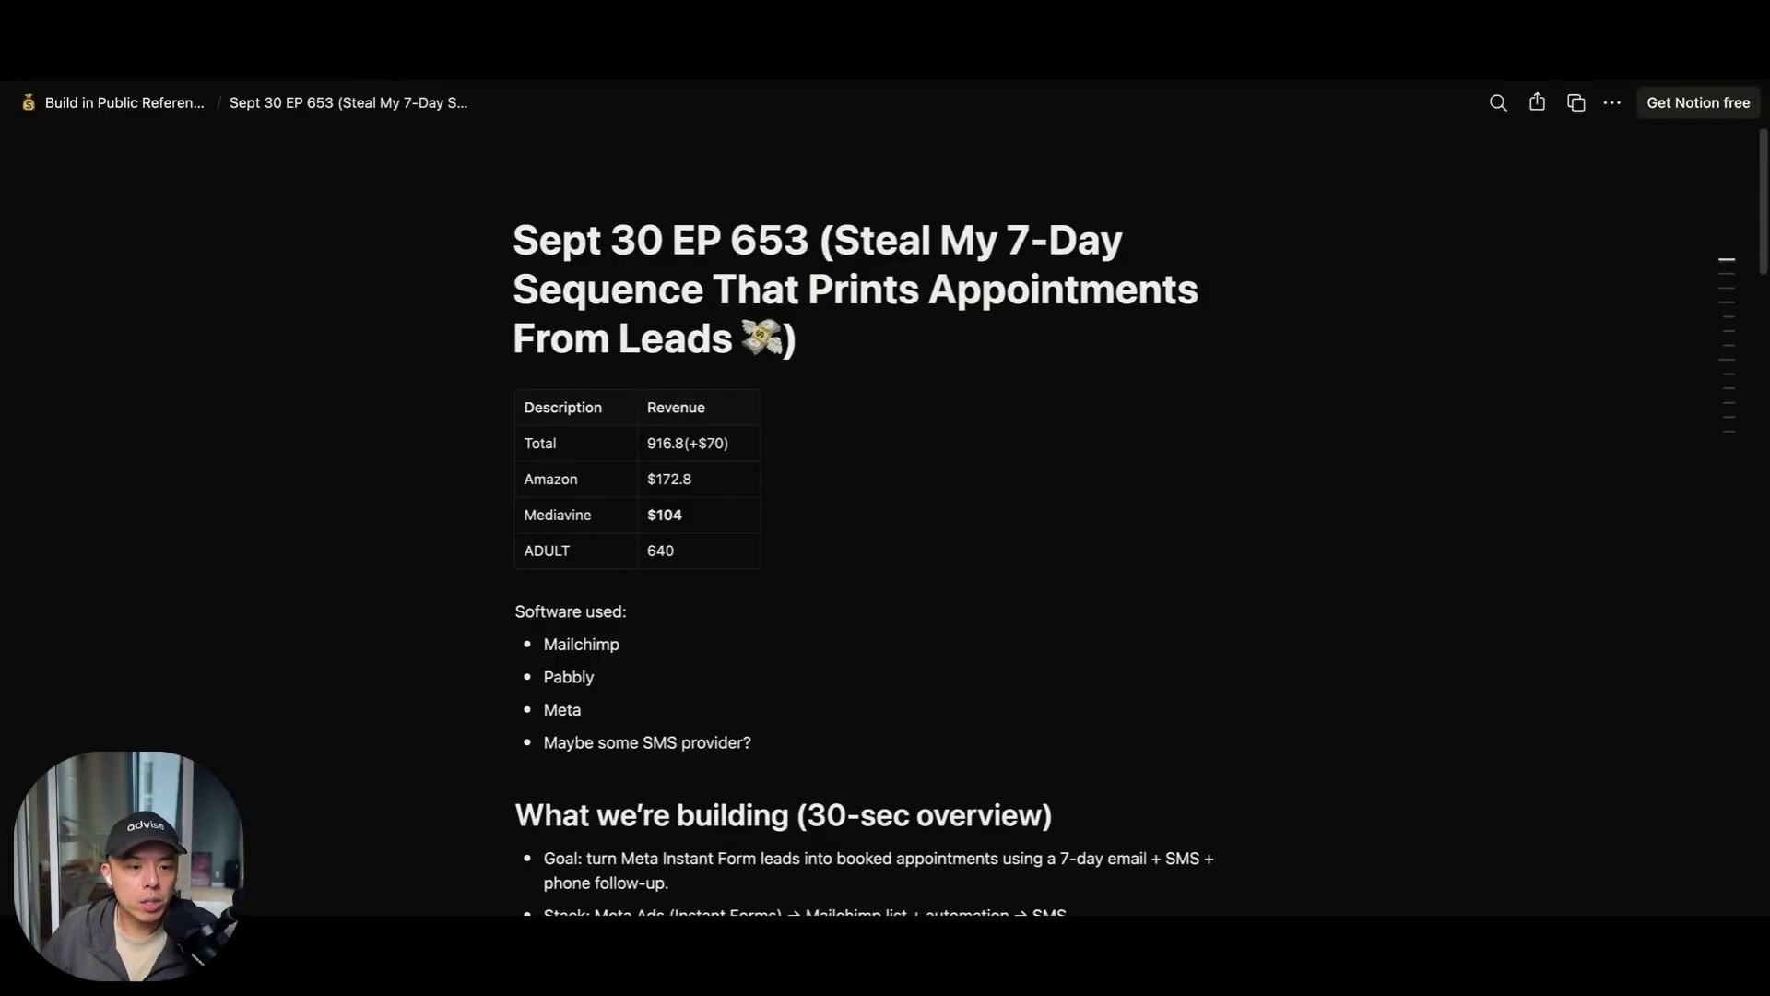
Open Notion's Sept 30 EP 653 page, then the Vancouver Targeting 5MI RADIUS ad set's ads
left_click(131, 111)
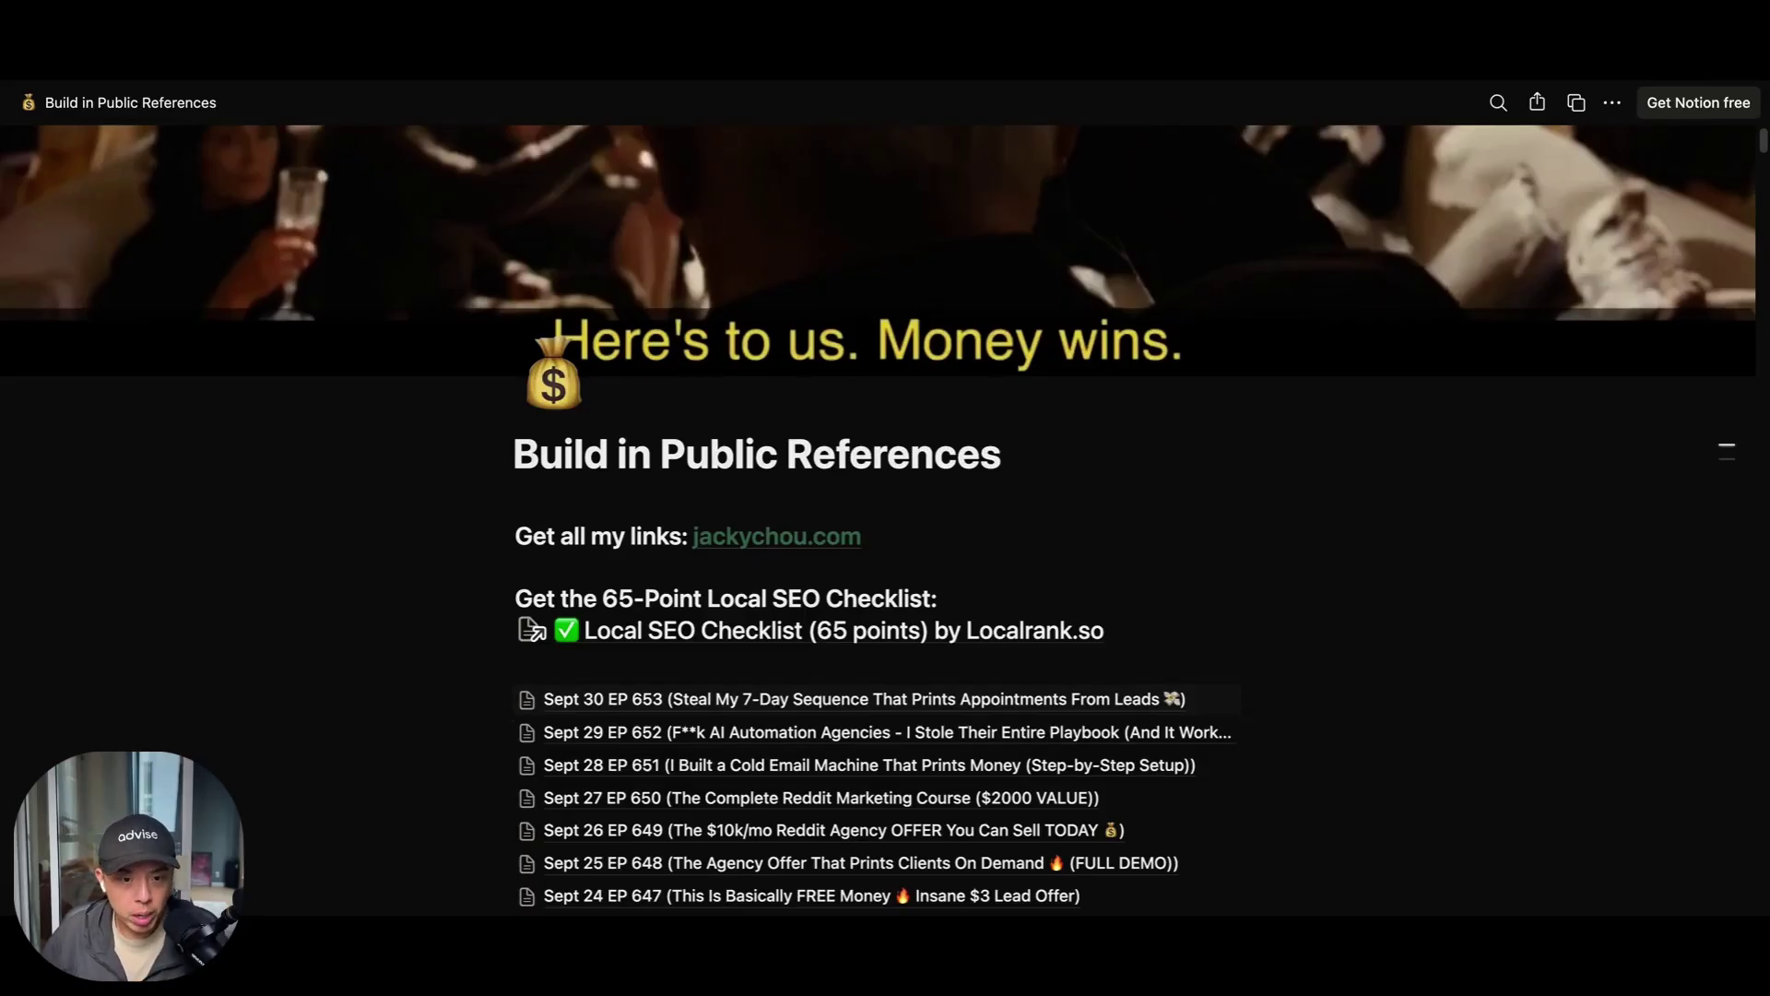
left_click(701, 699)
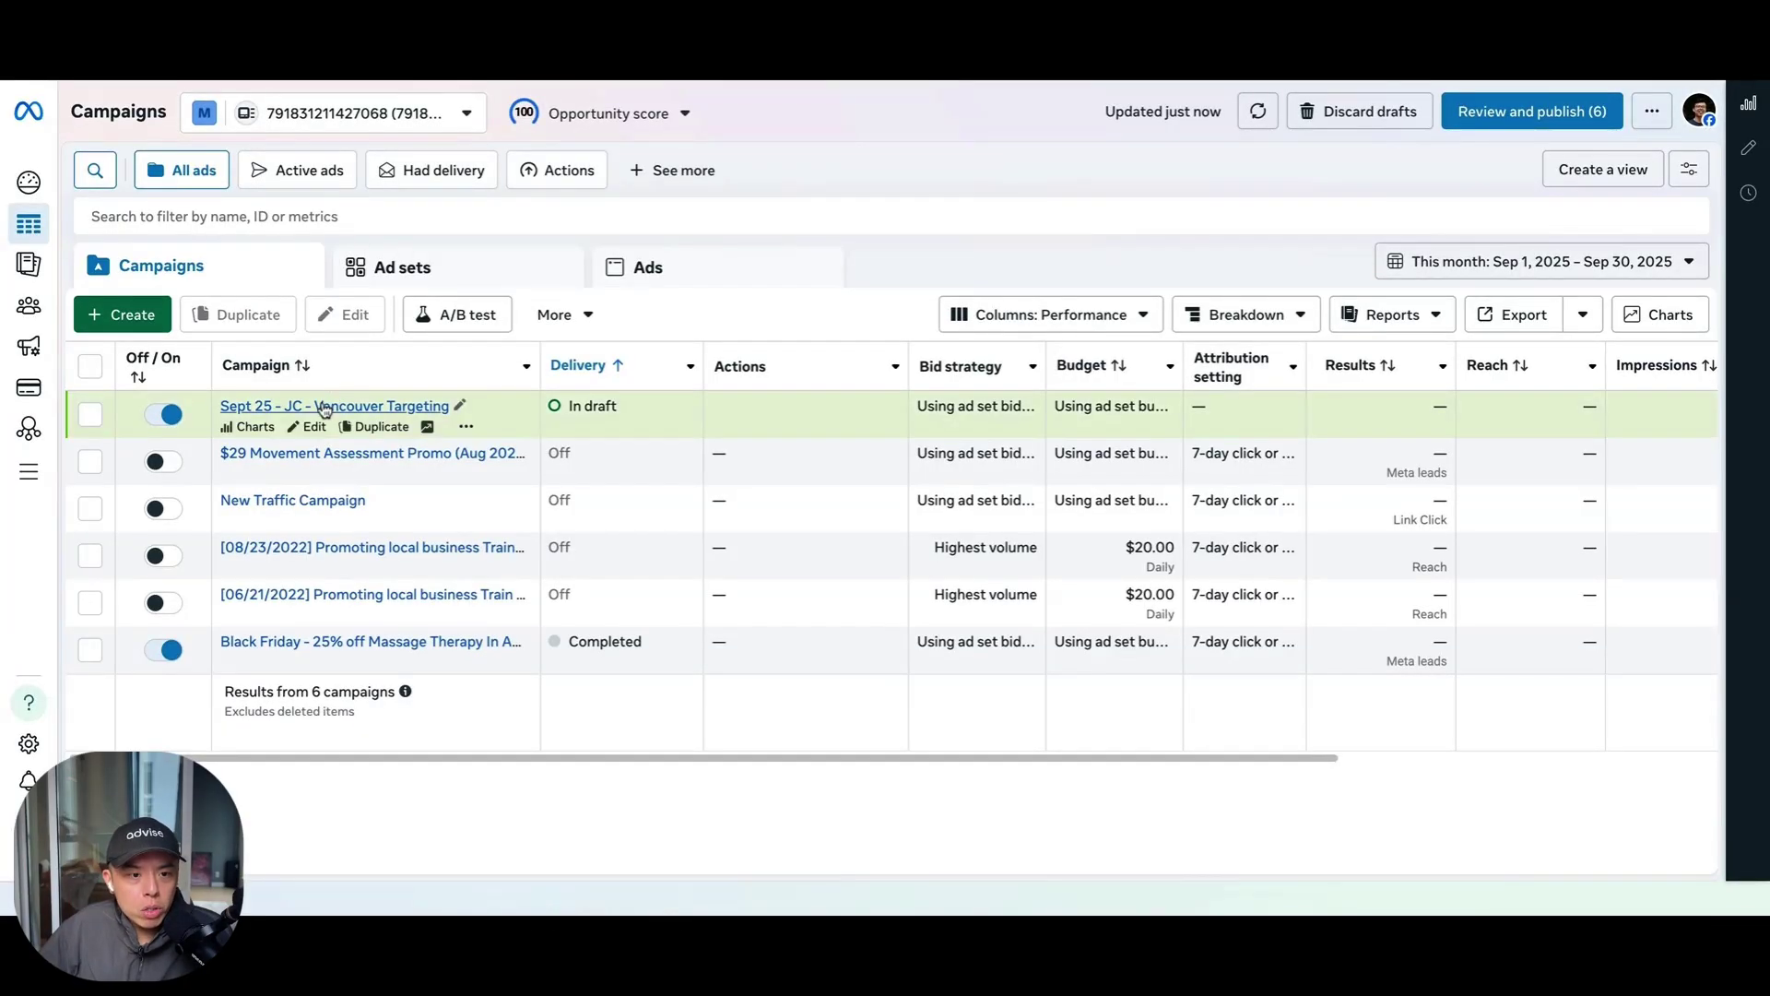
left_click(343, 406)
left_click(266, 411)
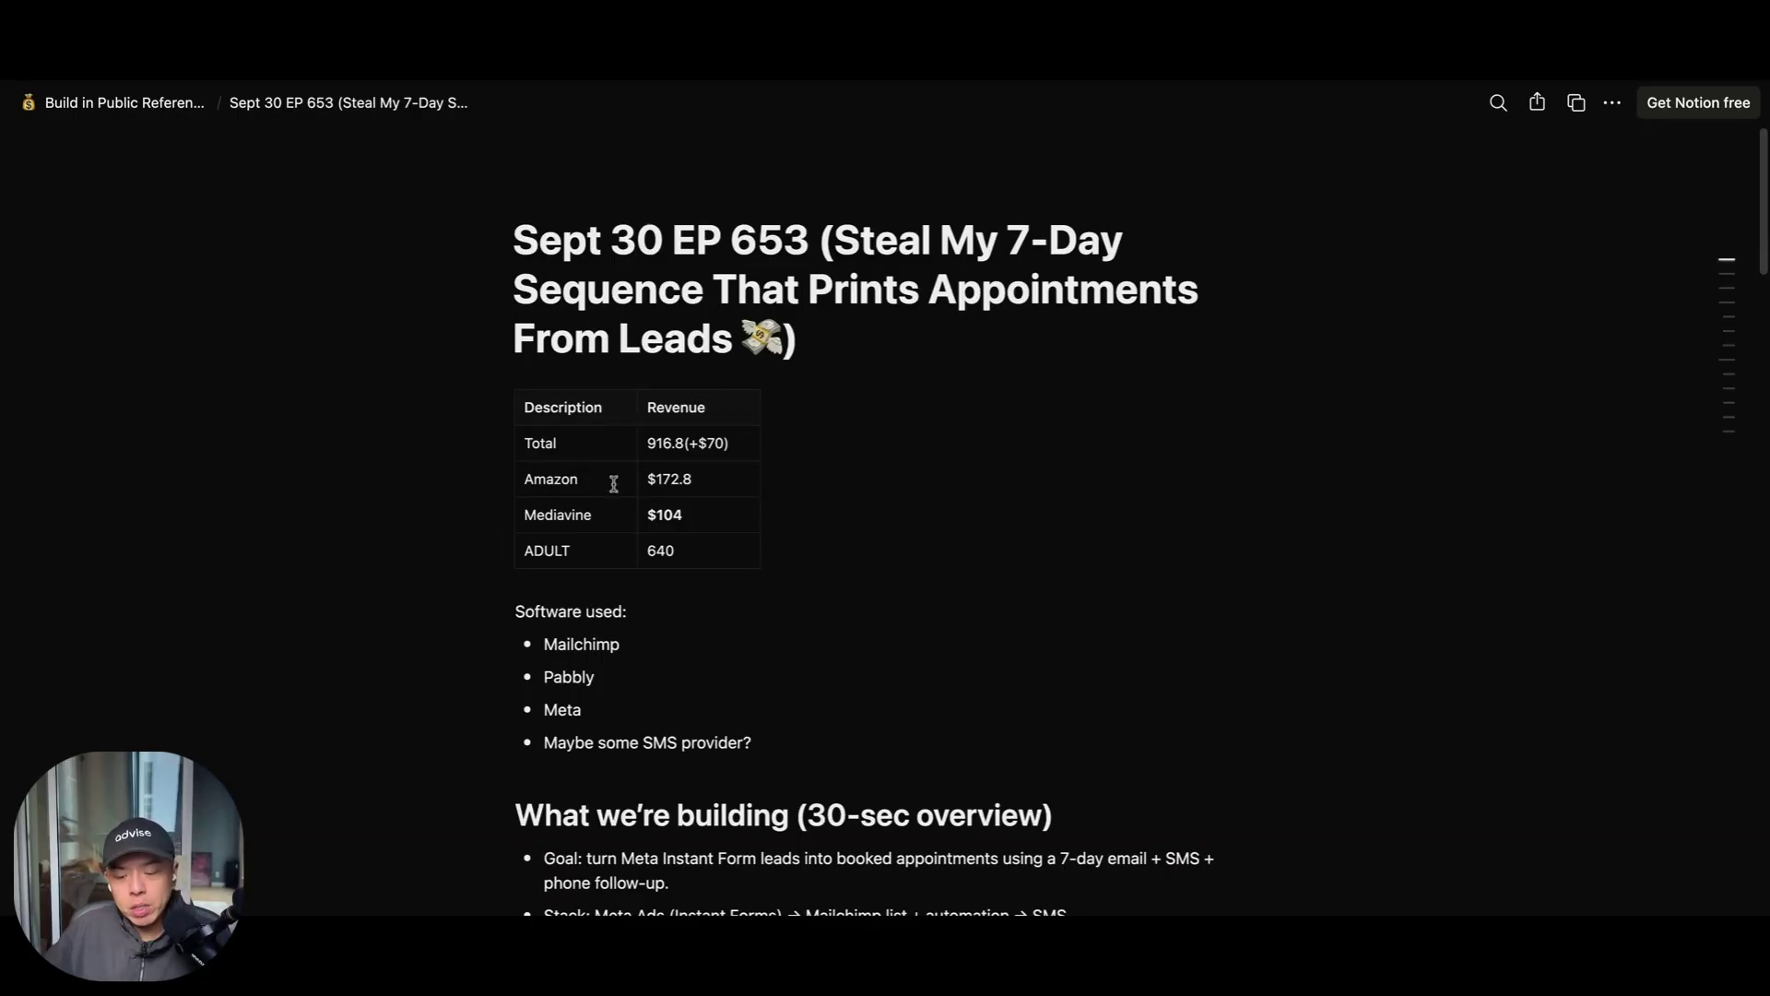
Select the word Pabbly in the episode page's Software used bullet list
double_click(581, 678)
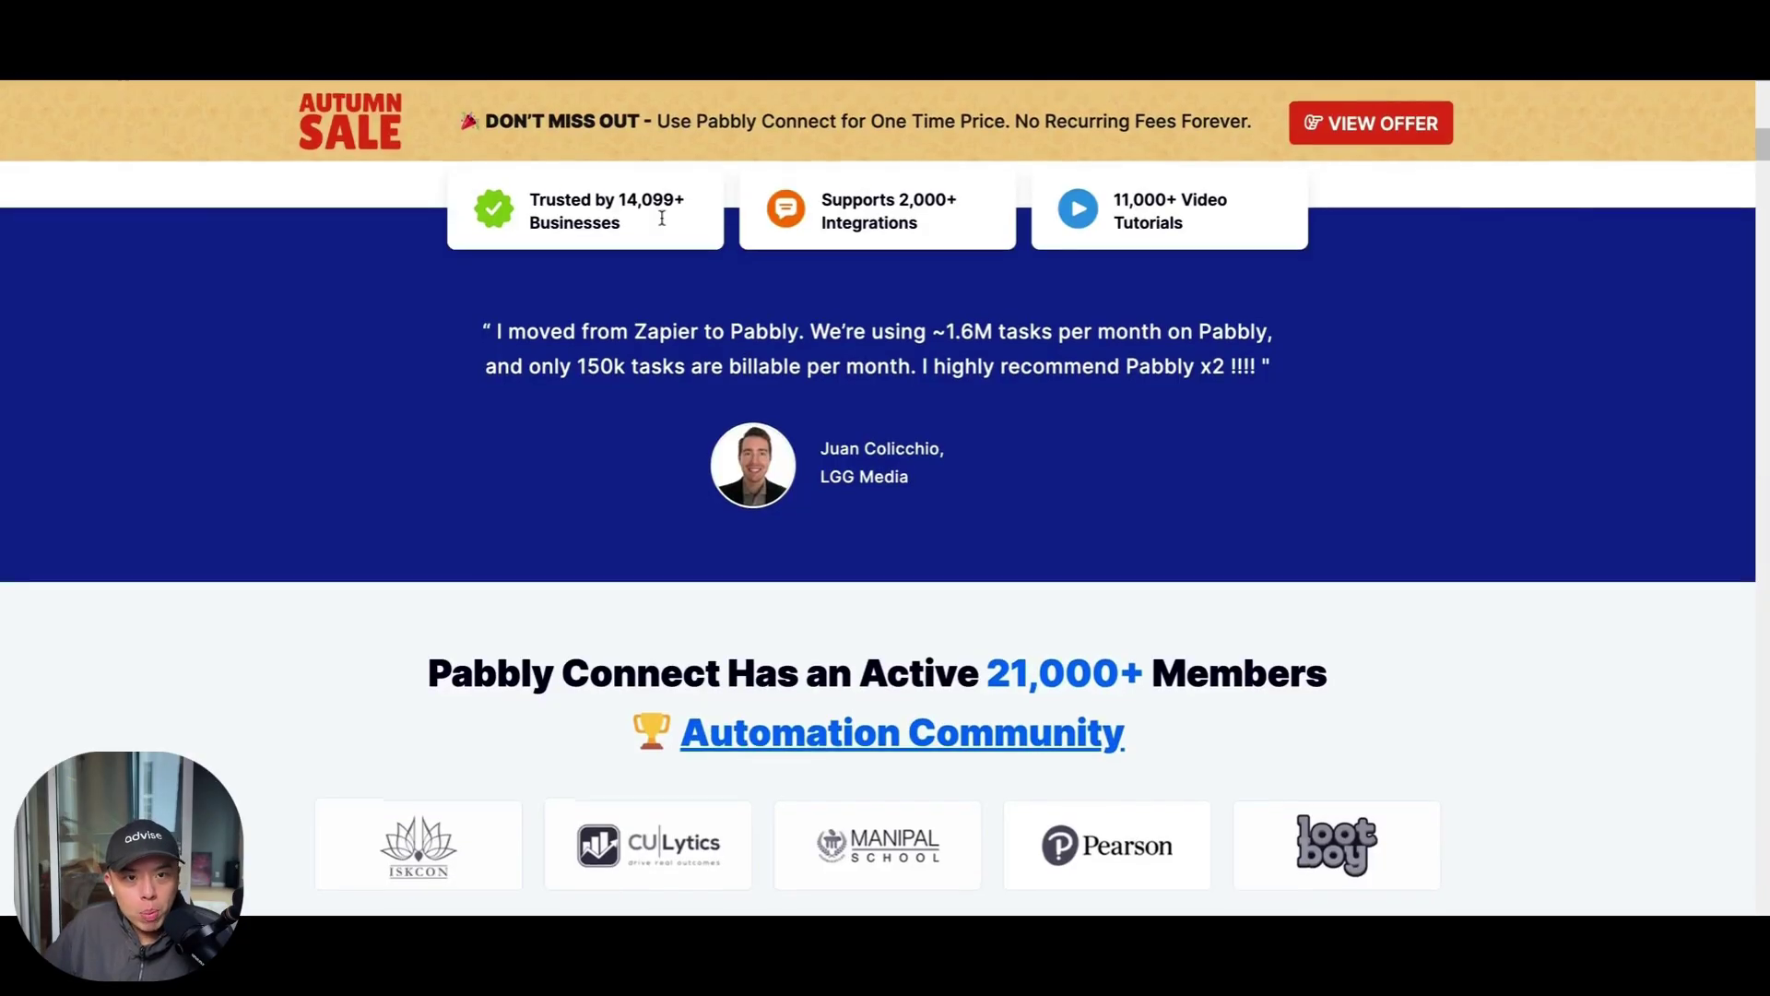
Scroll Pabbly Connect to the lifetime pricing plans, dismiss the exit popup, and check the Instant Webhook feature
scroll(775, 290, "down", 12)
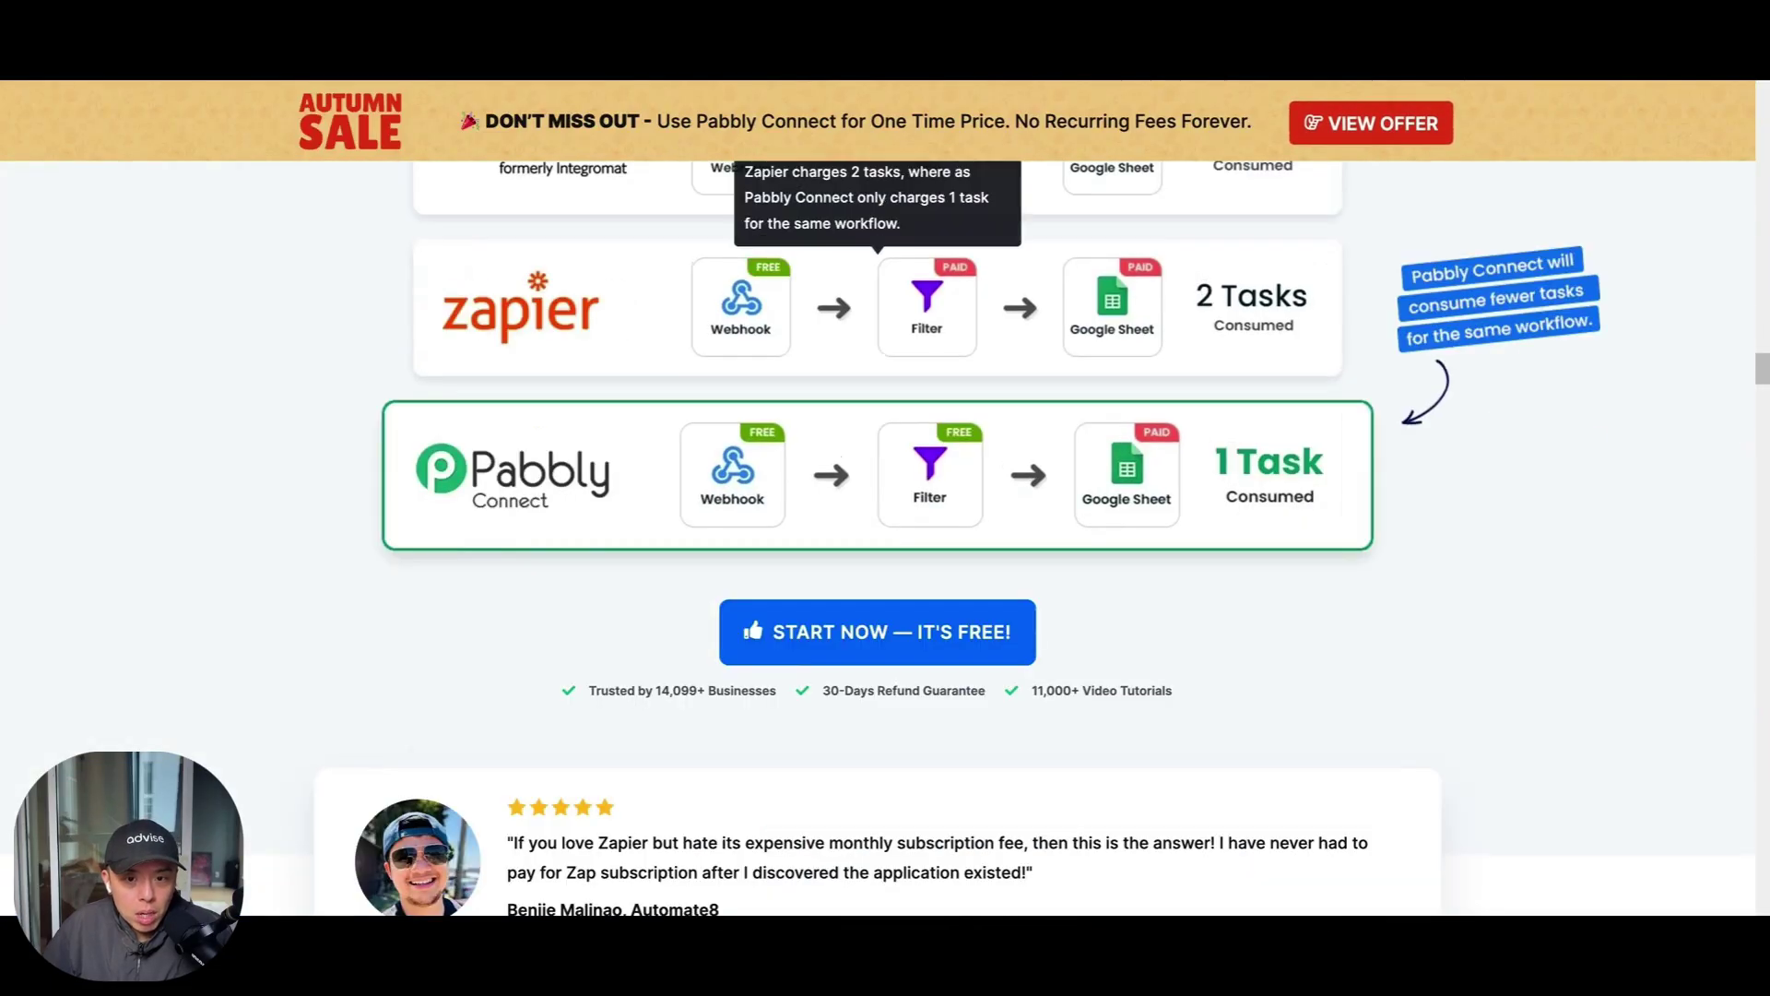
scroll(876, 535, "down", 20)
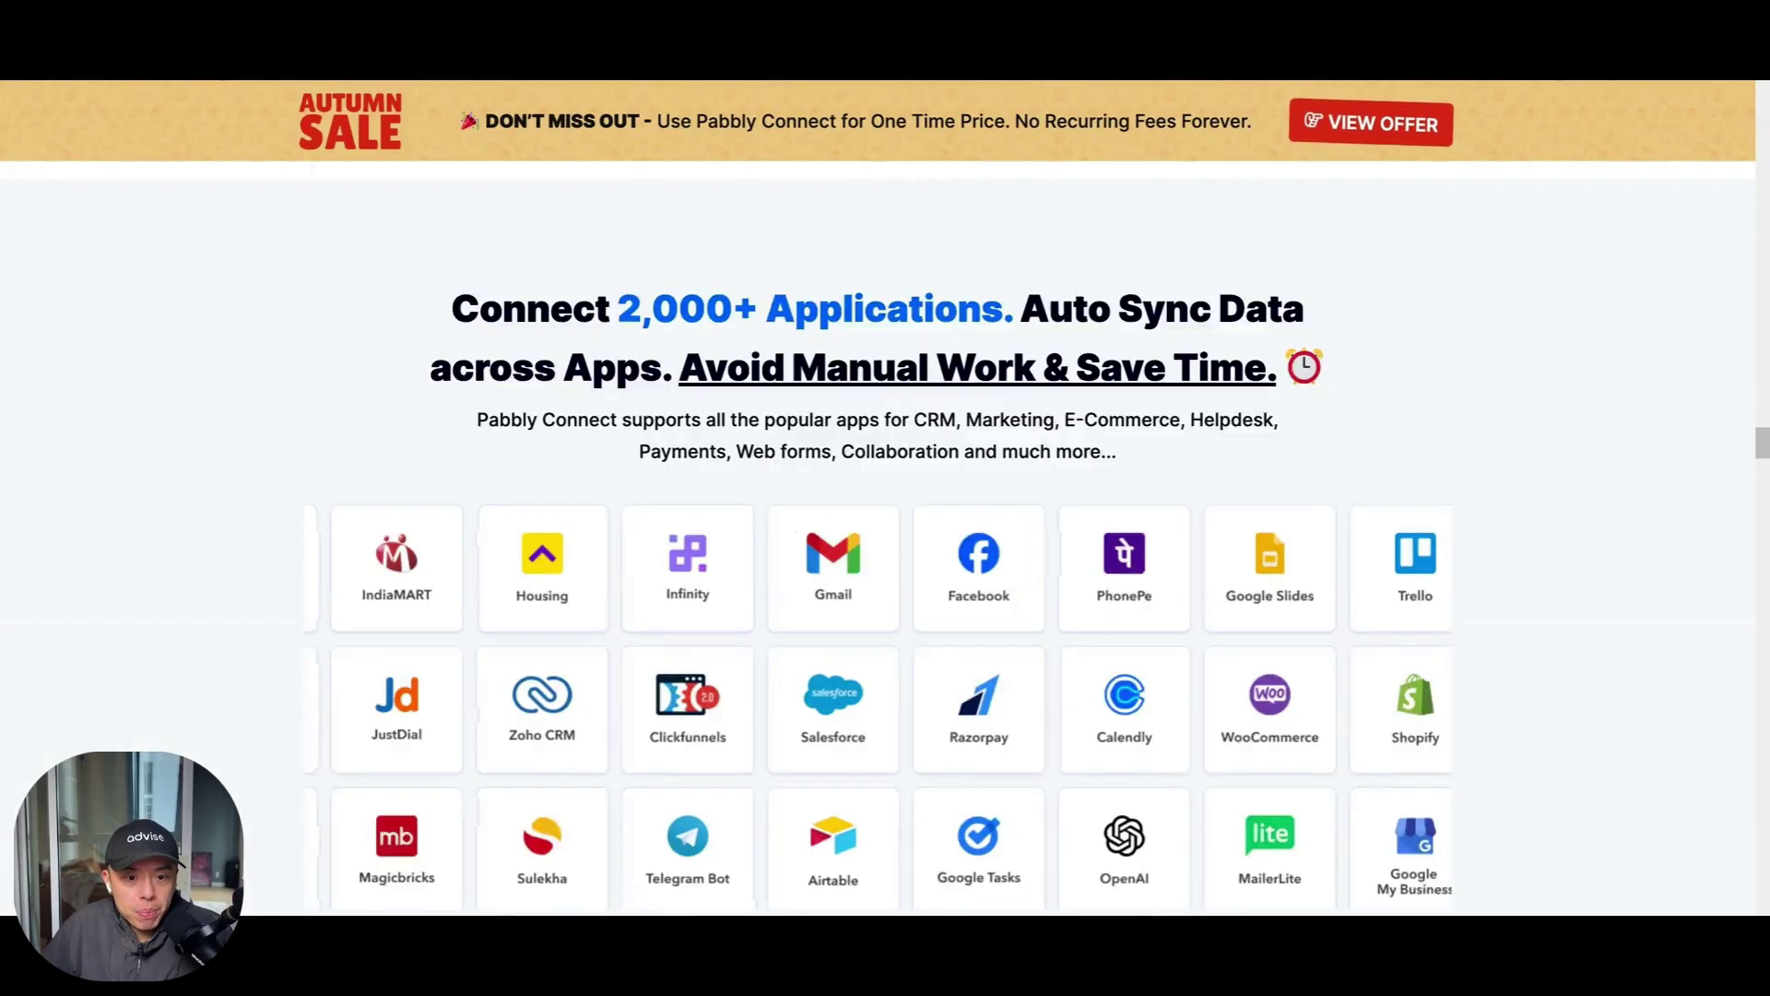
scroll(643, 546, "down", 8)
scroll(643, 546, "up", 5)
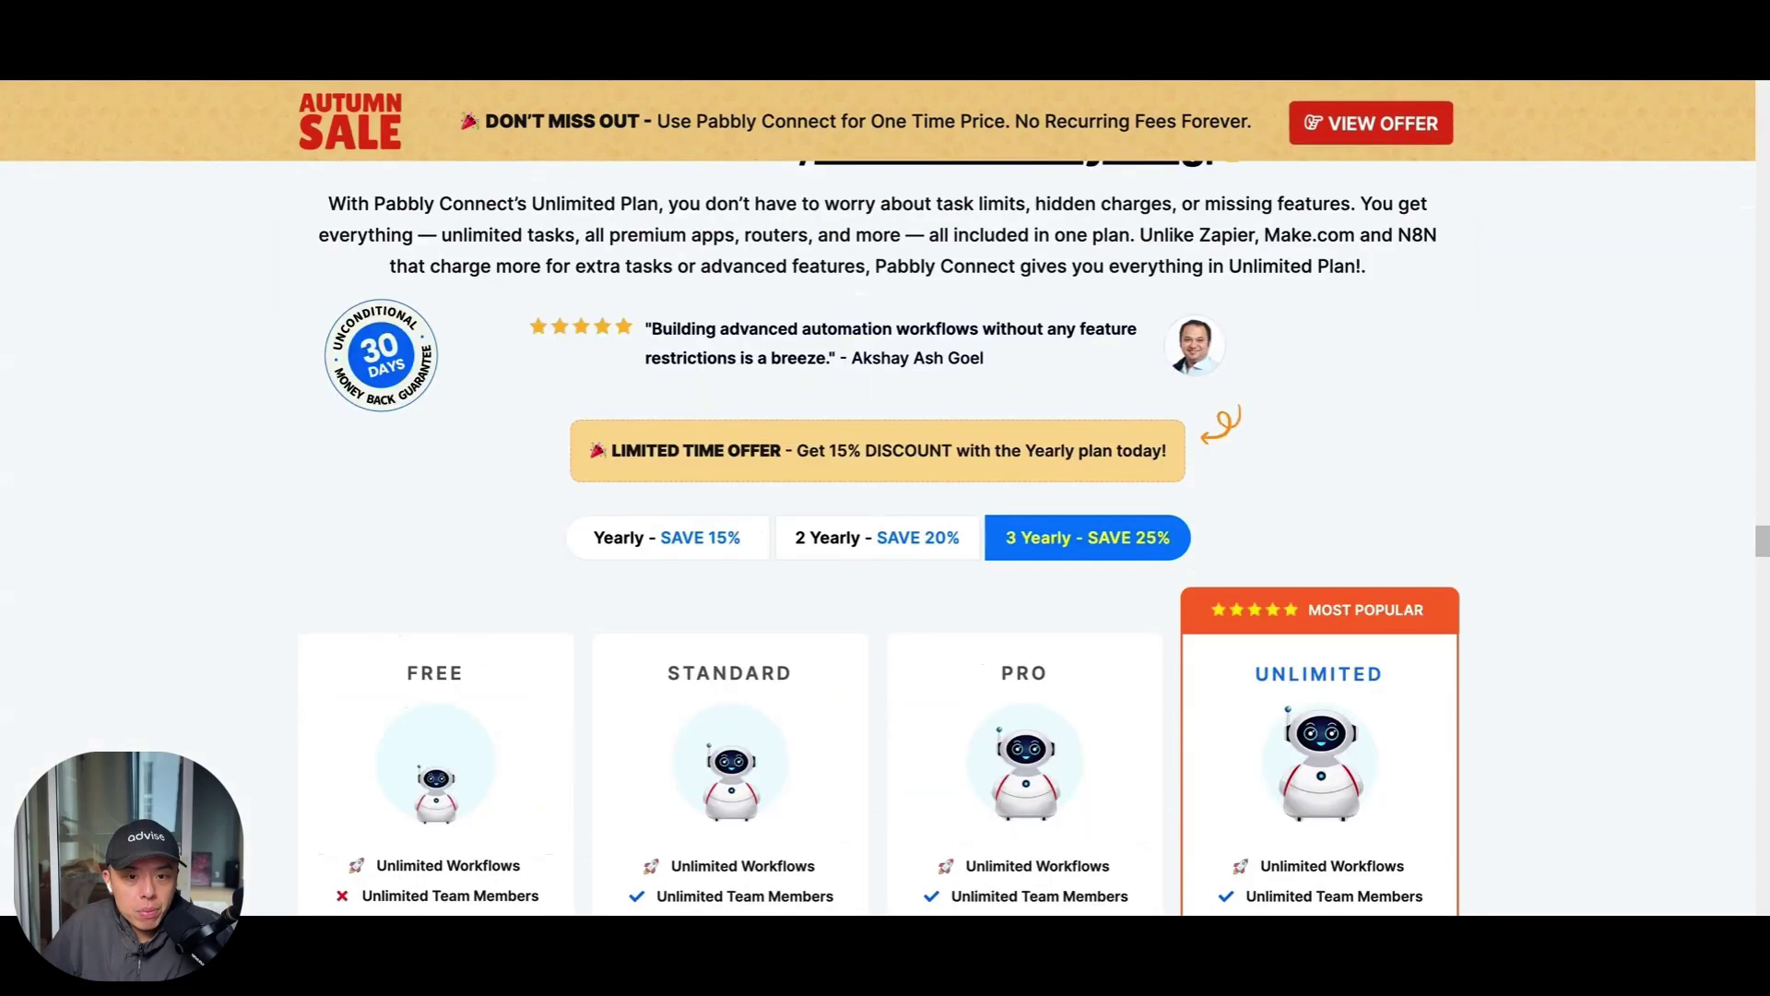
scroll(959, 428, "down", 3)
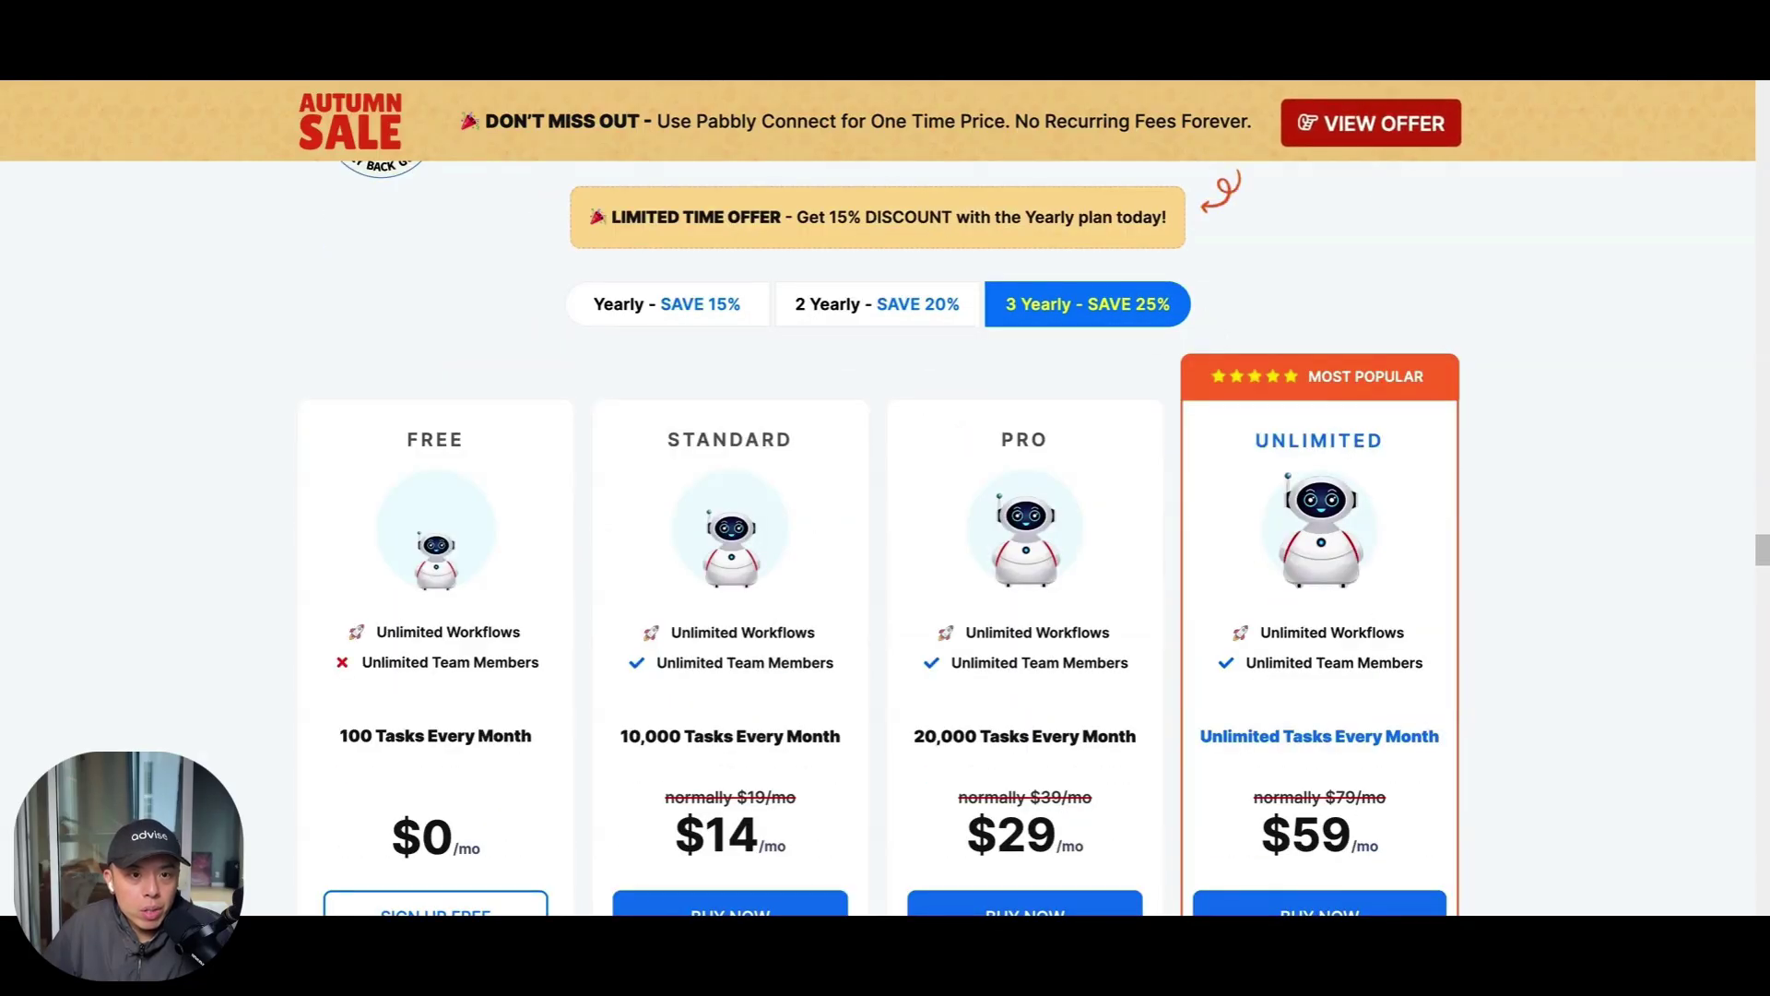
scroll(1143, 493, "down", 15)
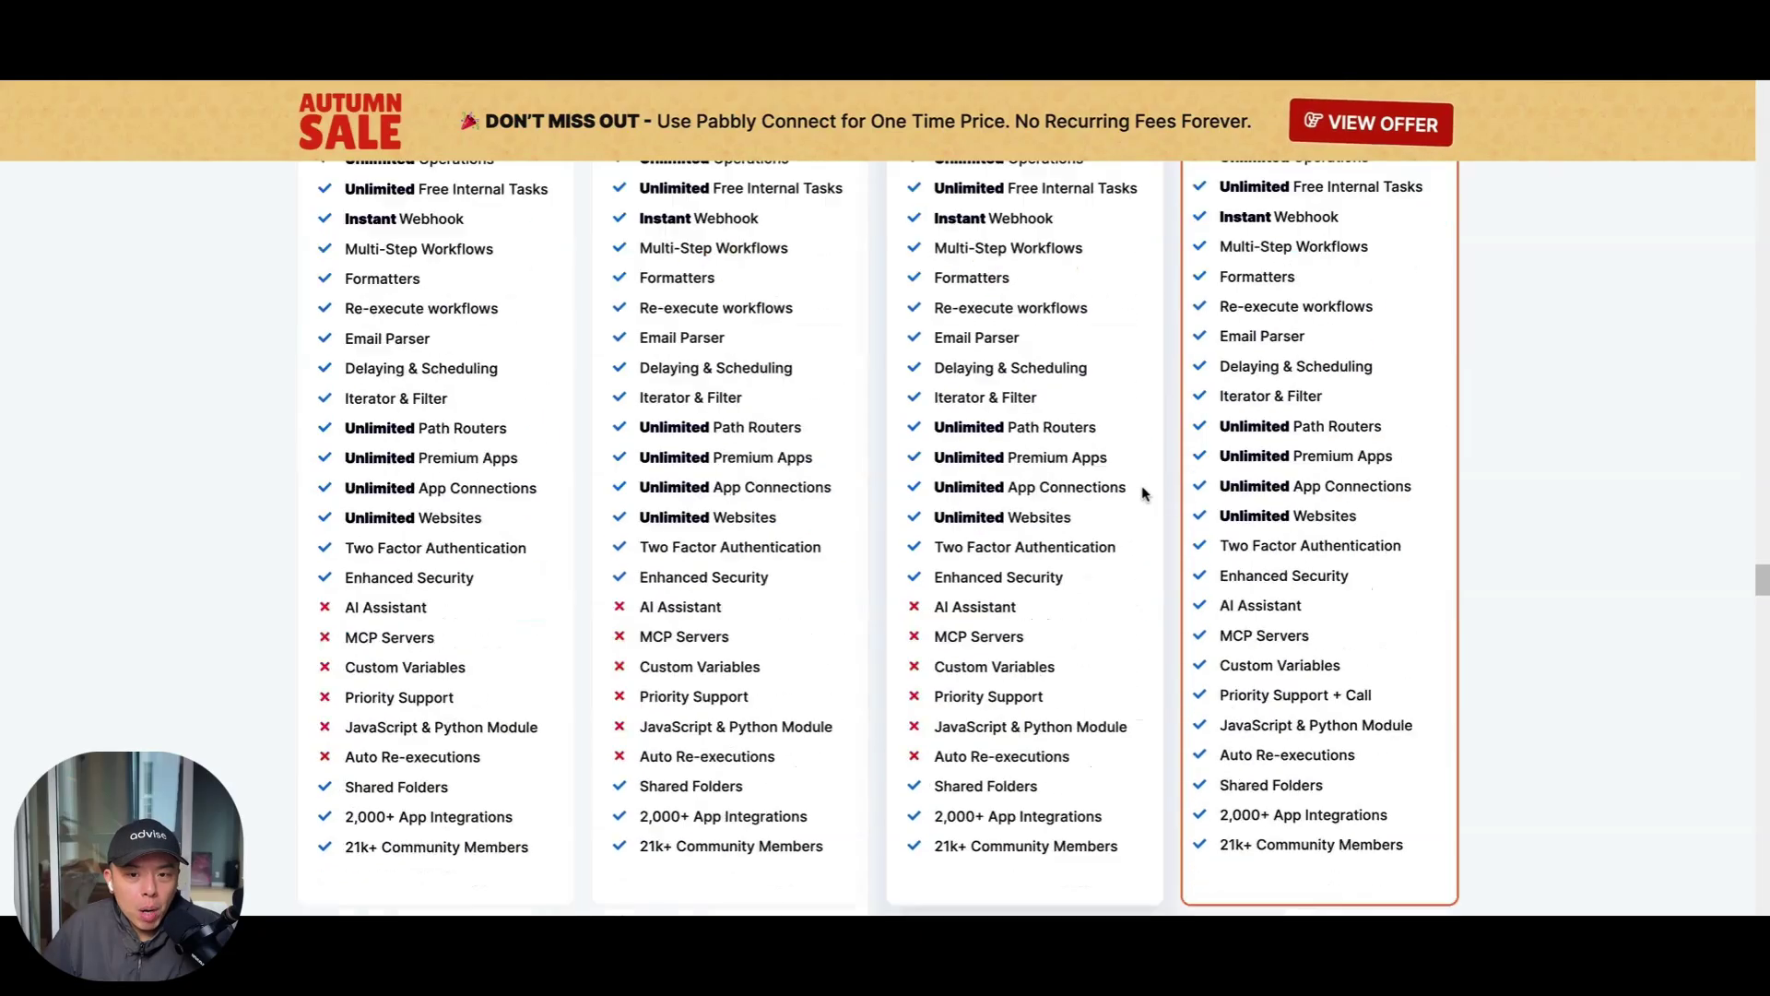
scroll(1143, 493, "down", 5)
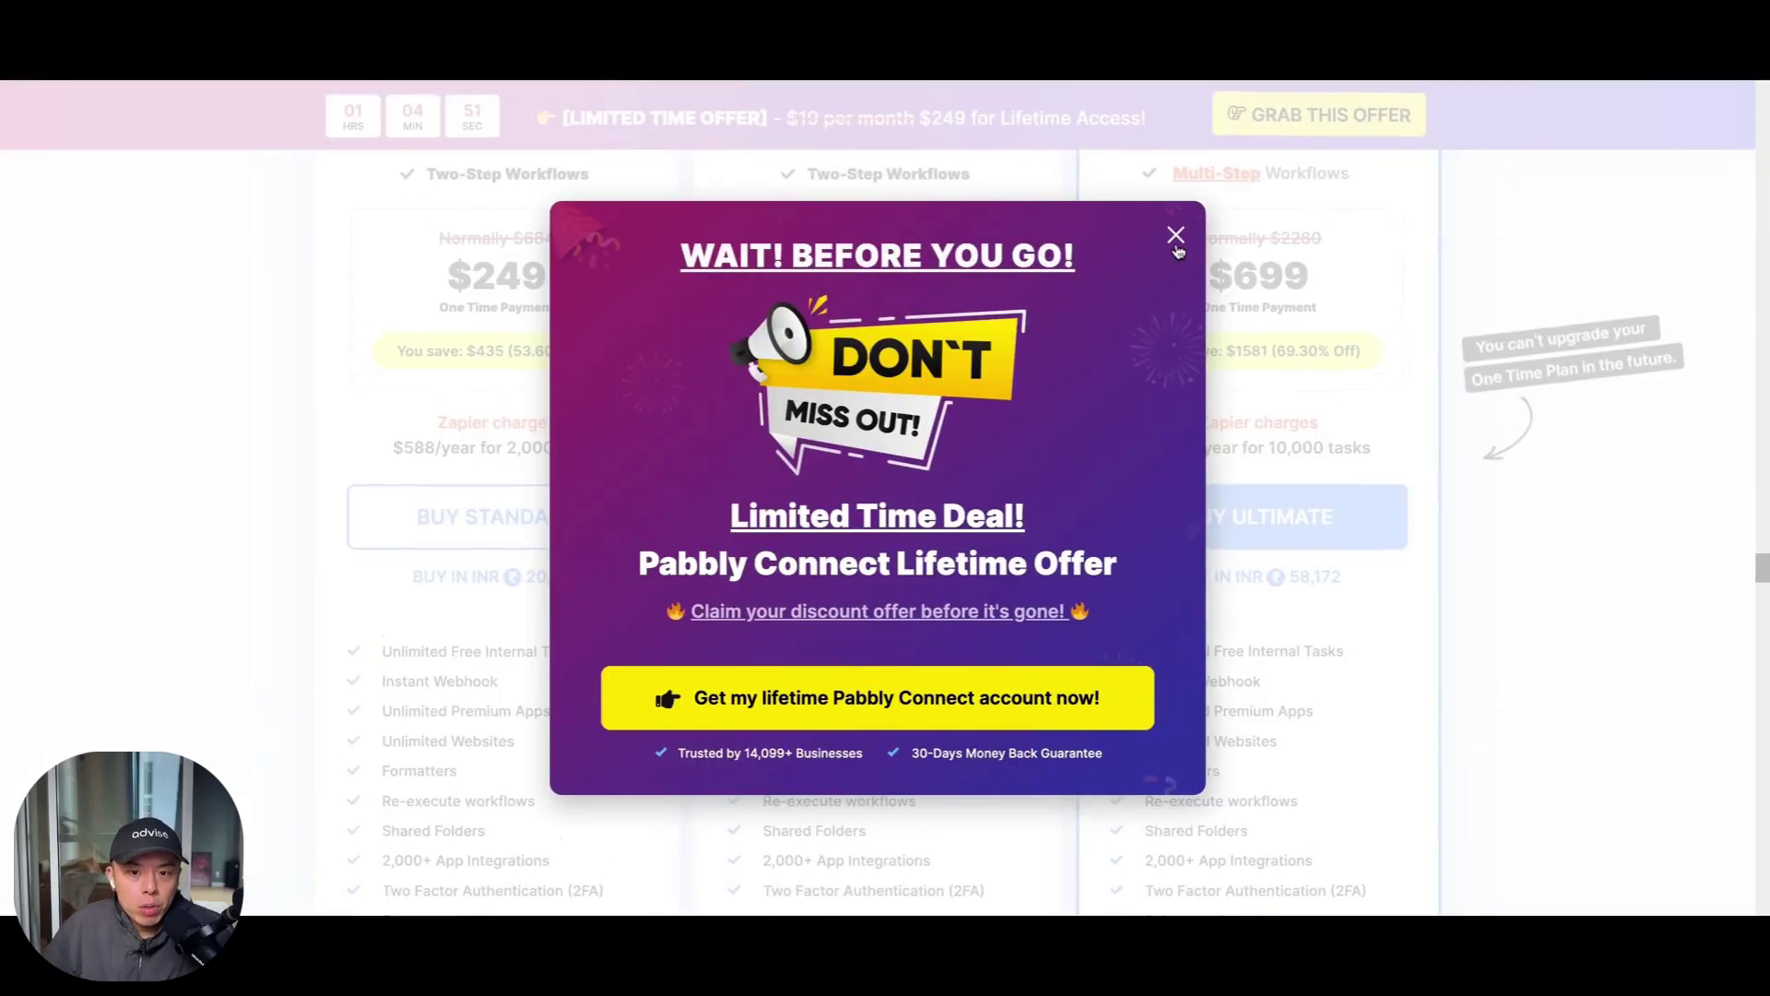
left_click(1176, 240)
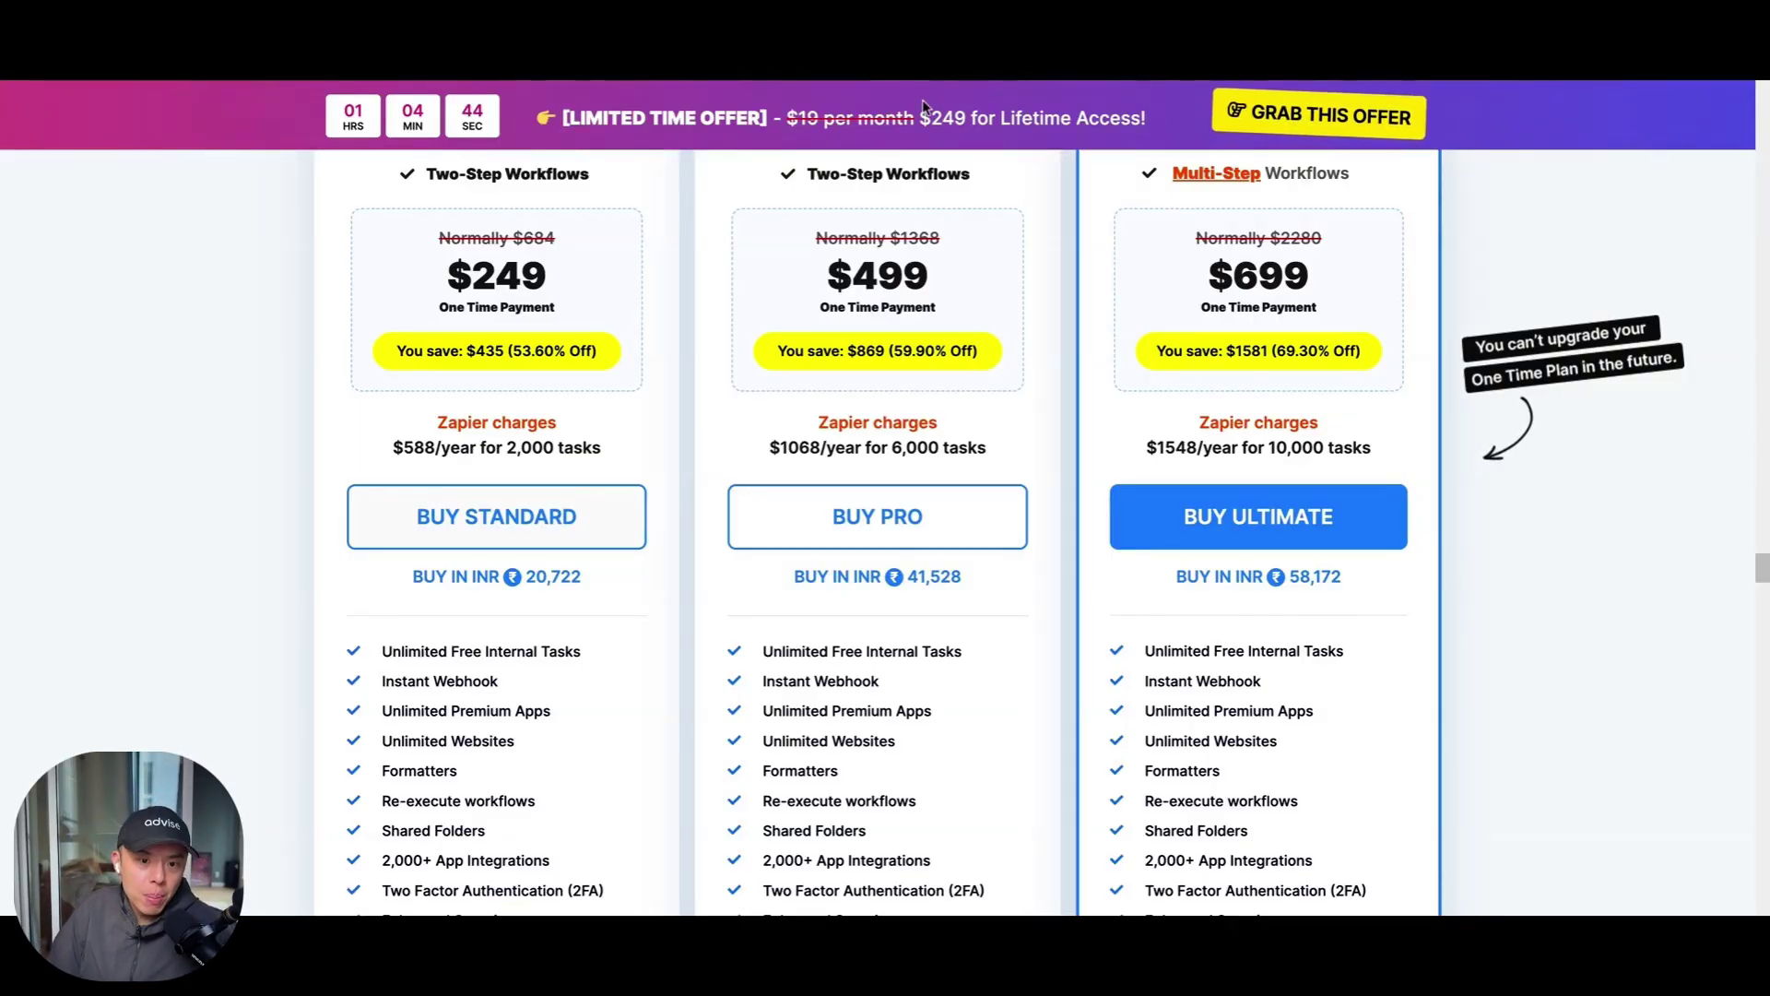
scroll(1140, 478, "down", 2)
mouse_move(1139, 478)
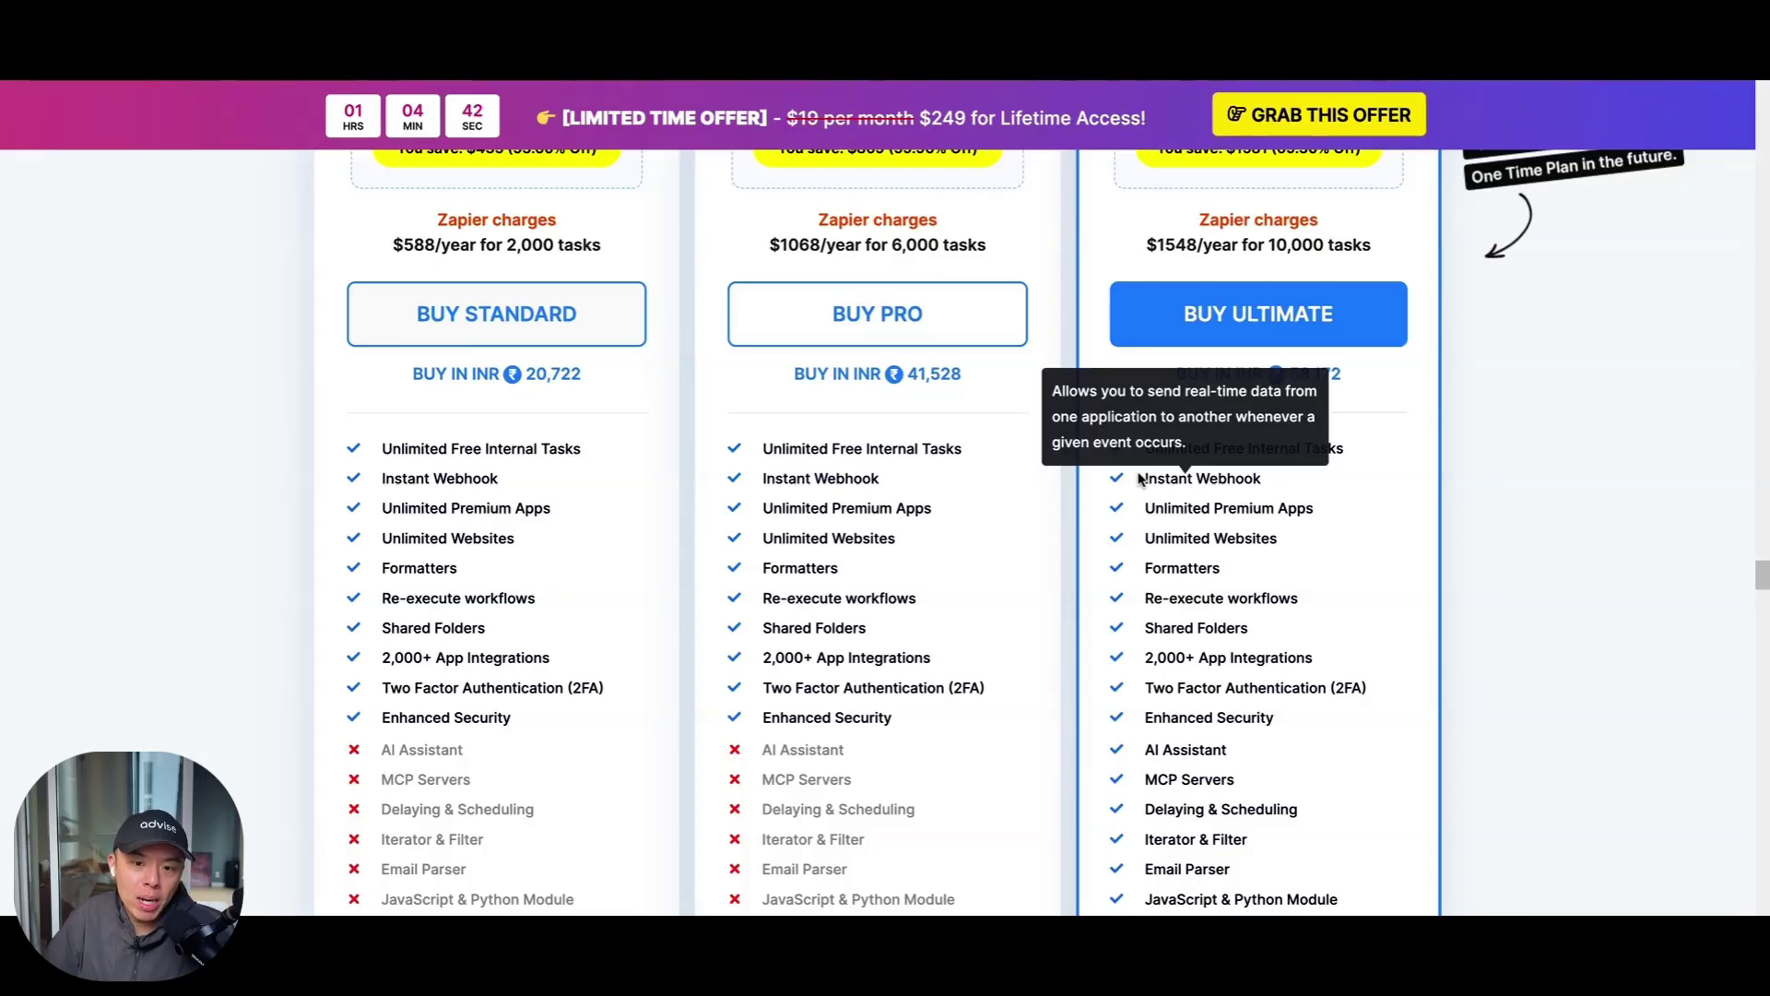
mouse_move(1188, 738)
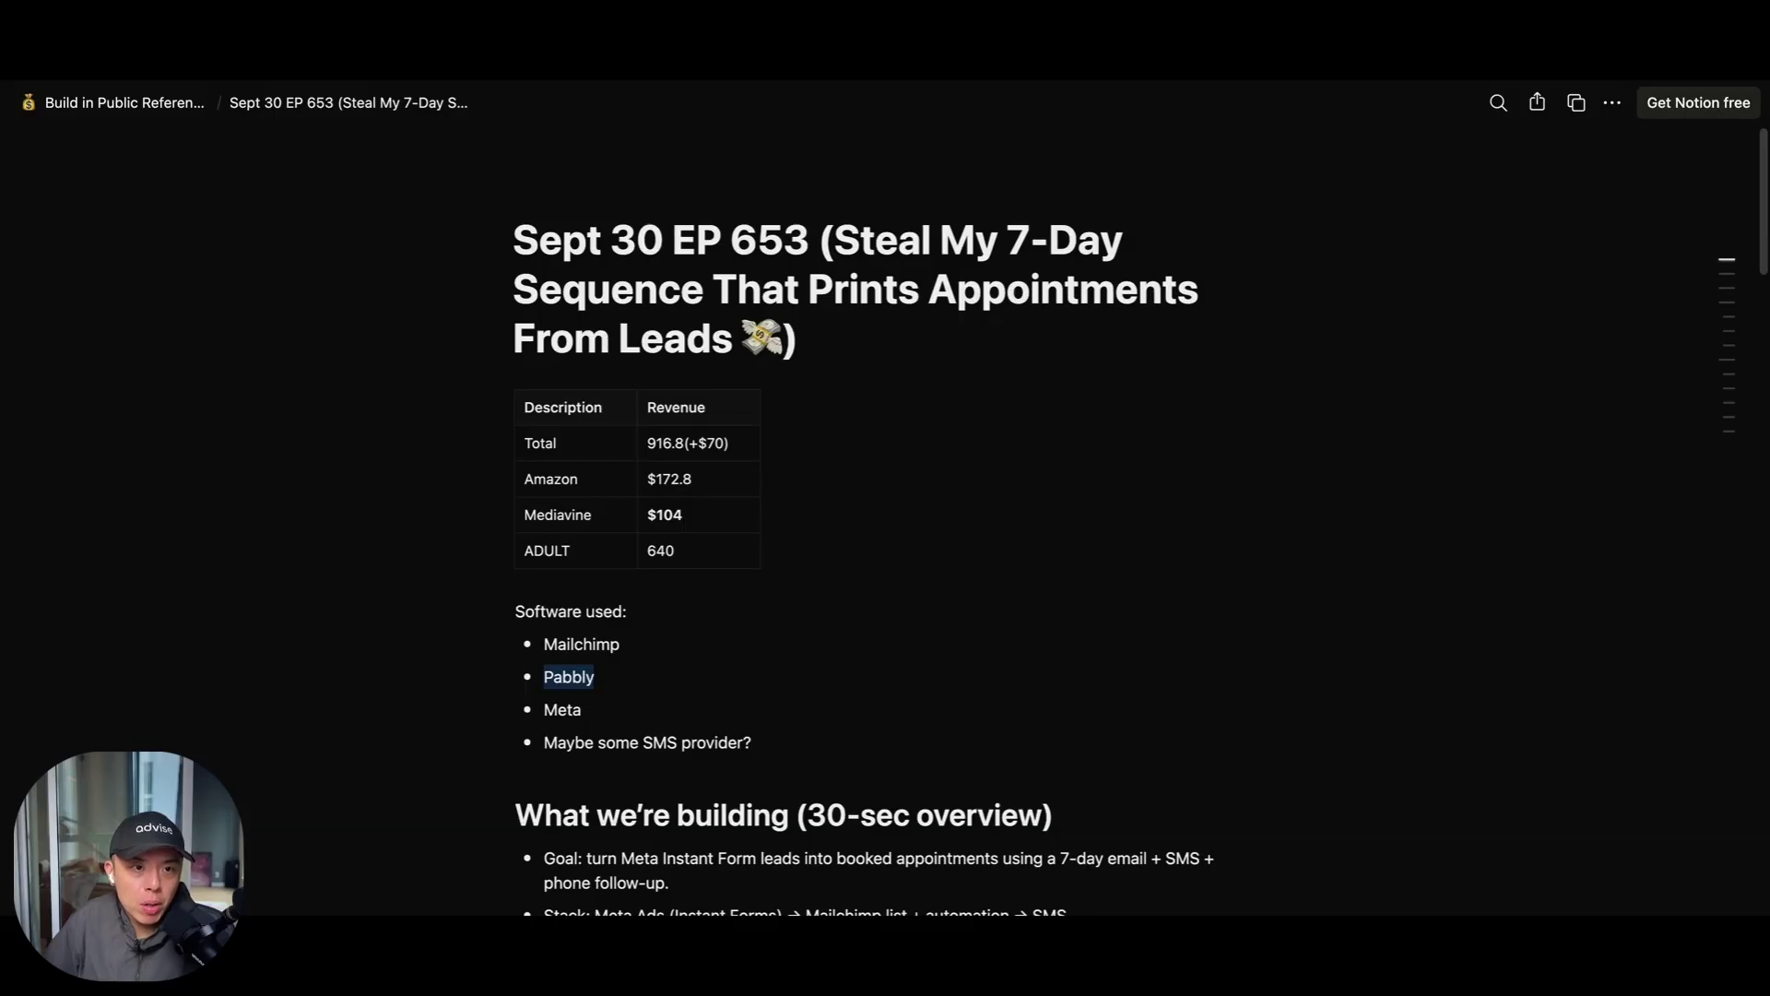
scroll(711, 421, "down", 1)
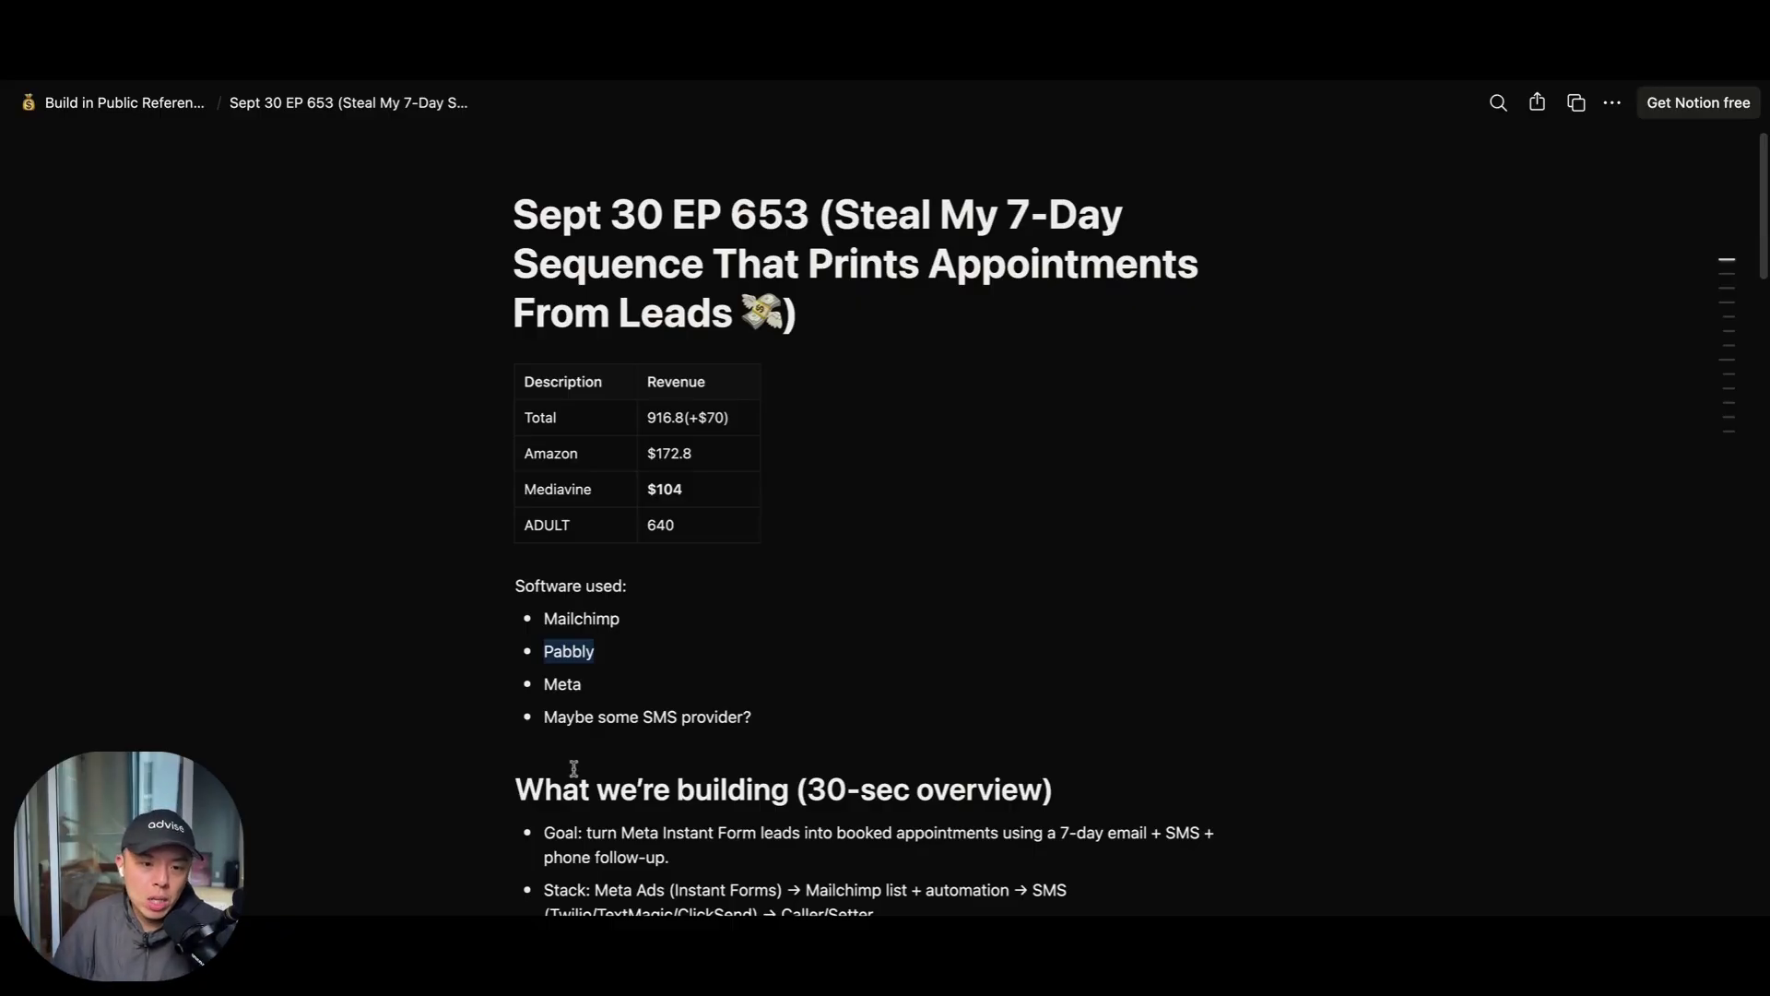
scroll(621, 784, "down", 1)
scroll(621, 784, "down", 5)
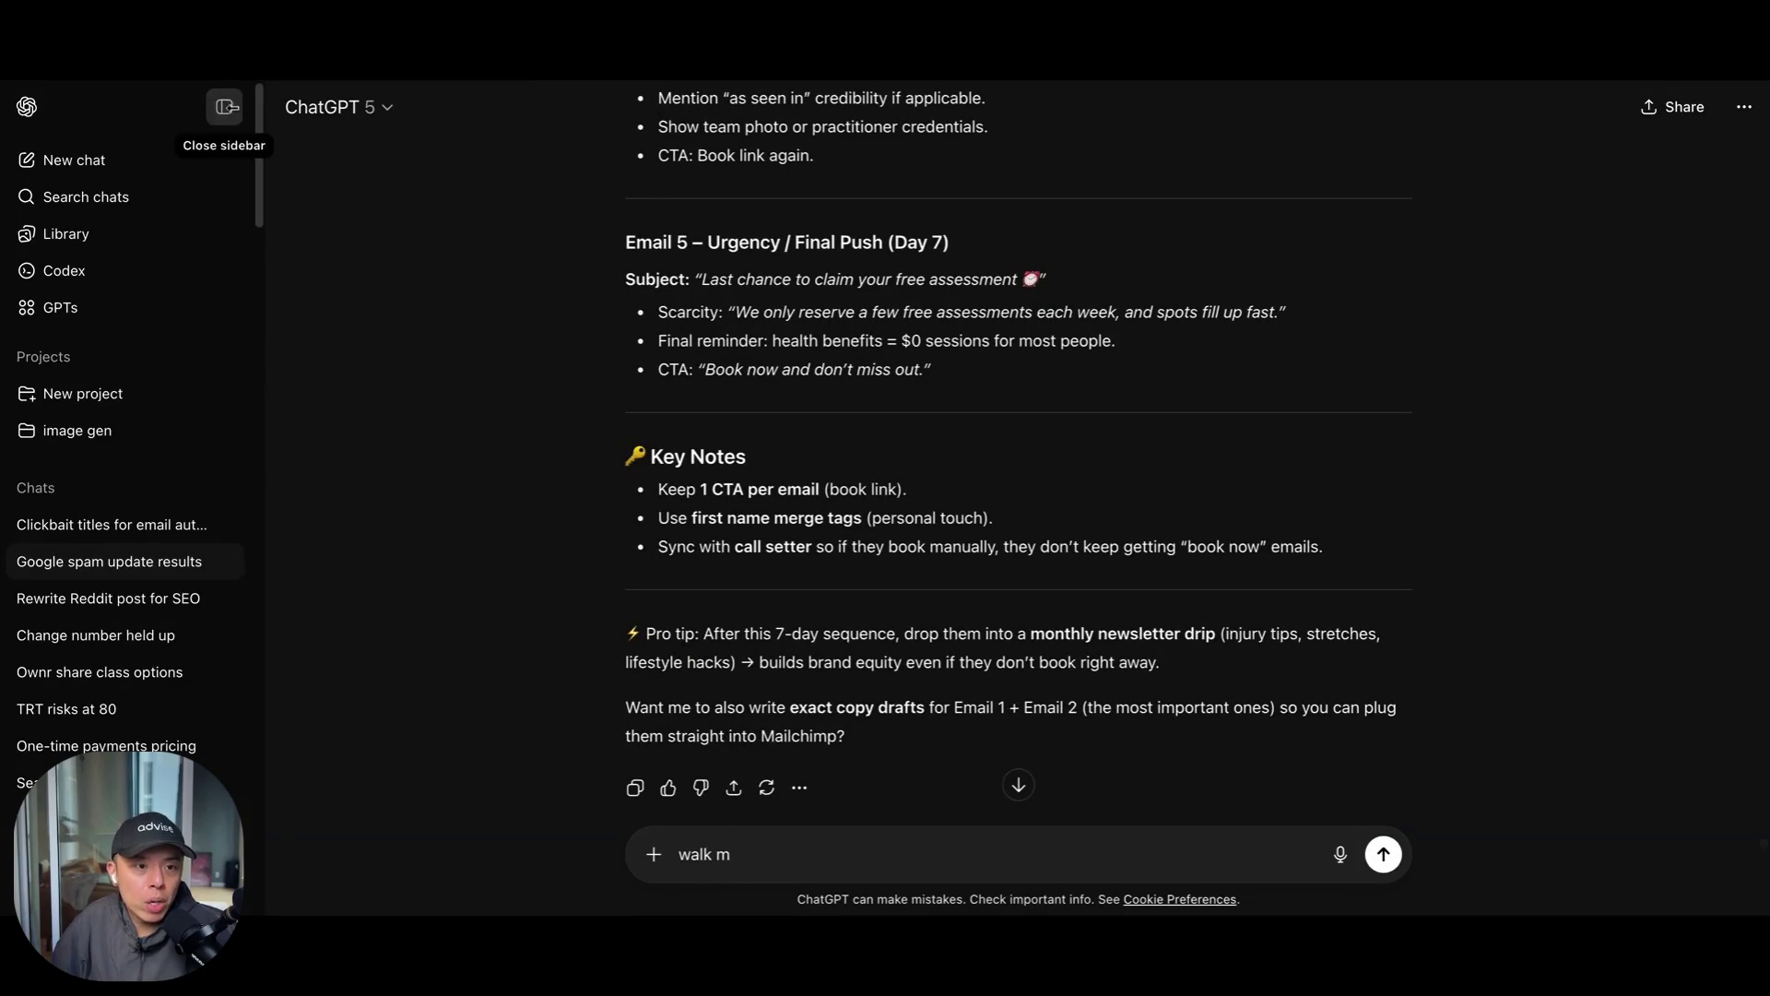
Send ChatGPT the pasted Calendly link plus 'now lay out the 5 email sequence please, write it out'
left_click(224, 106)
triple_click(676, 842)
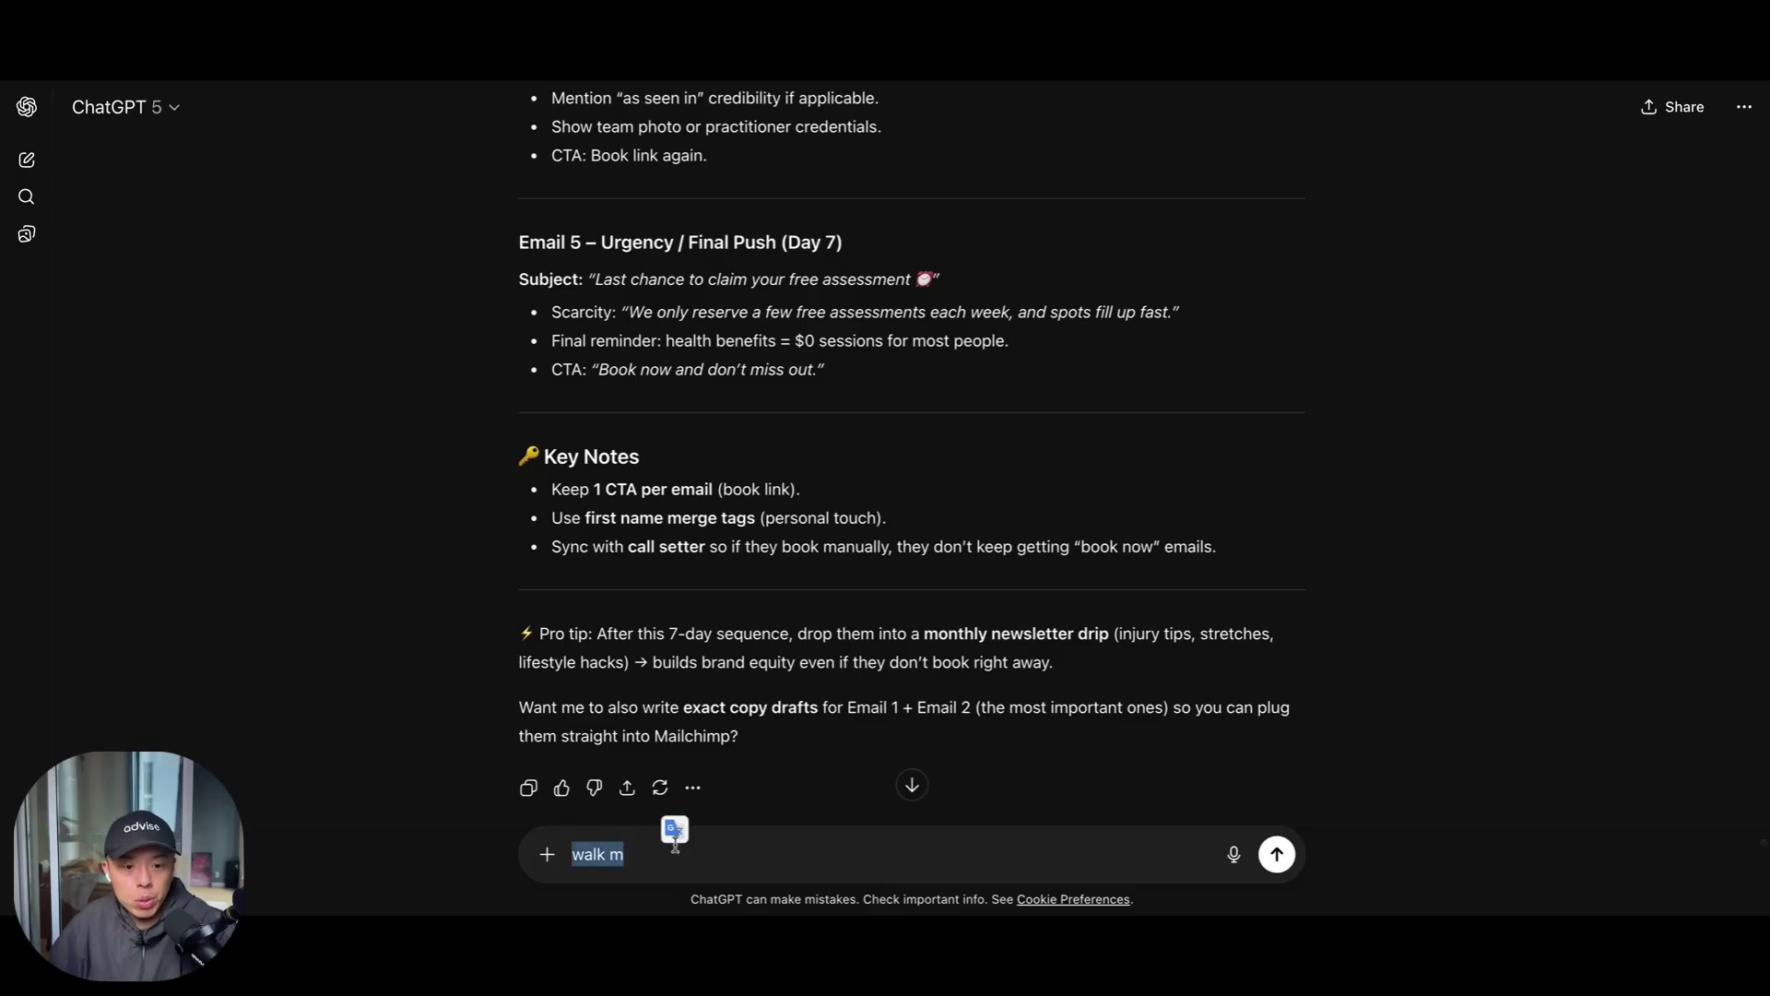
key("BackSpace")
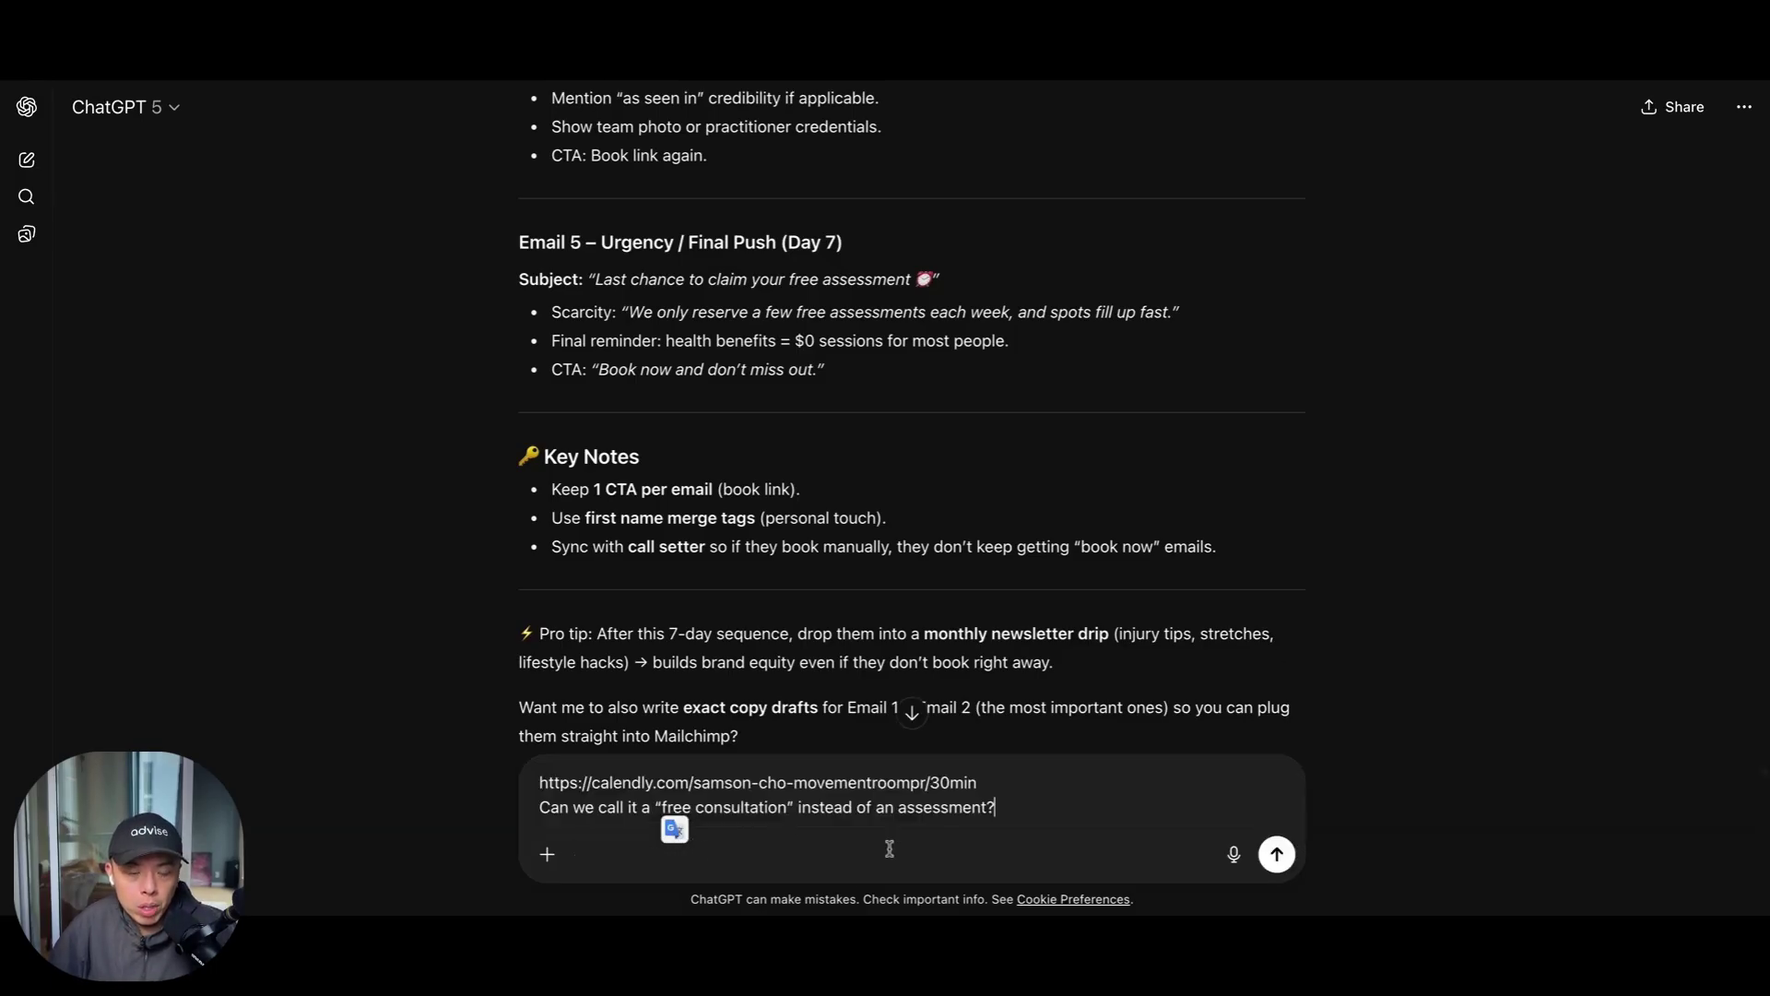
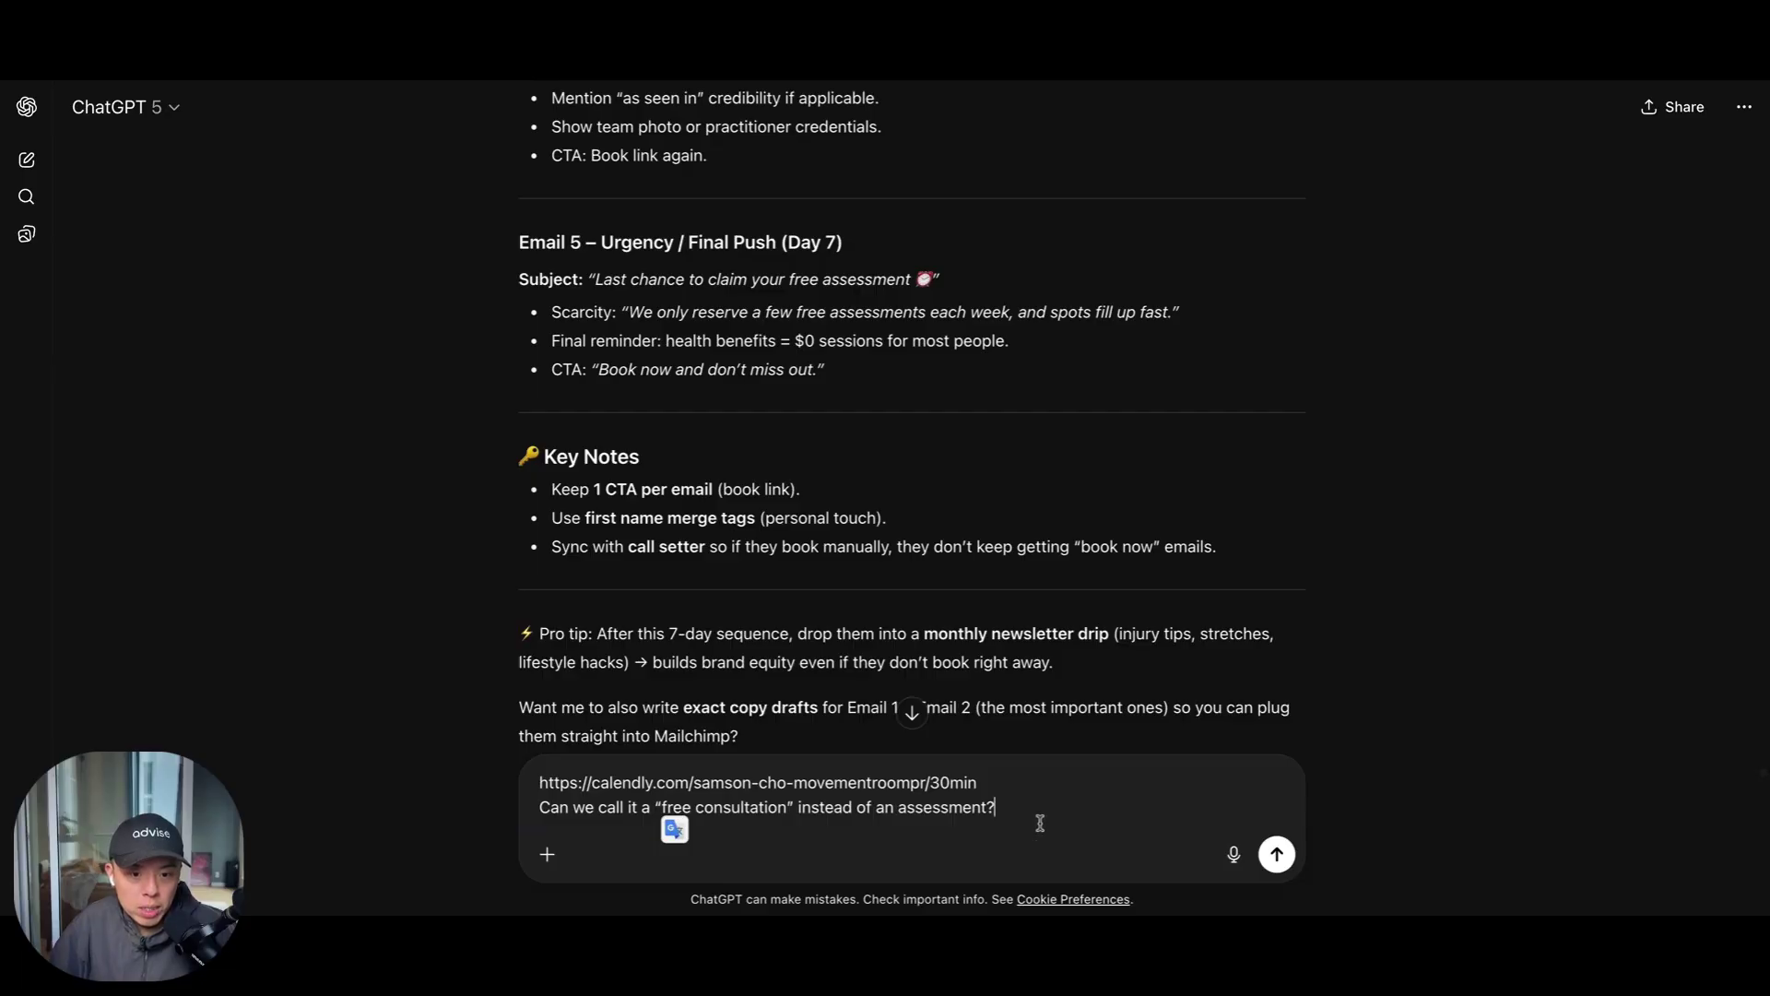
key("shift+Return")
key("shift+Return")
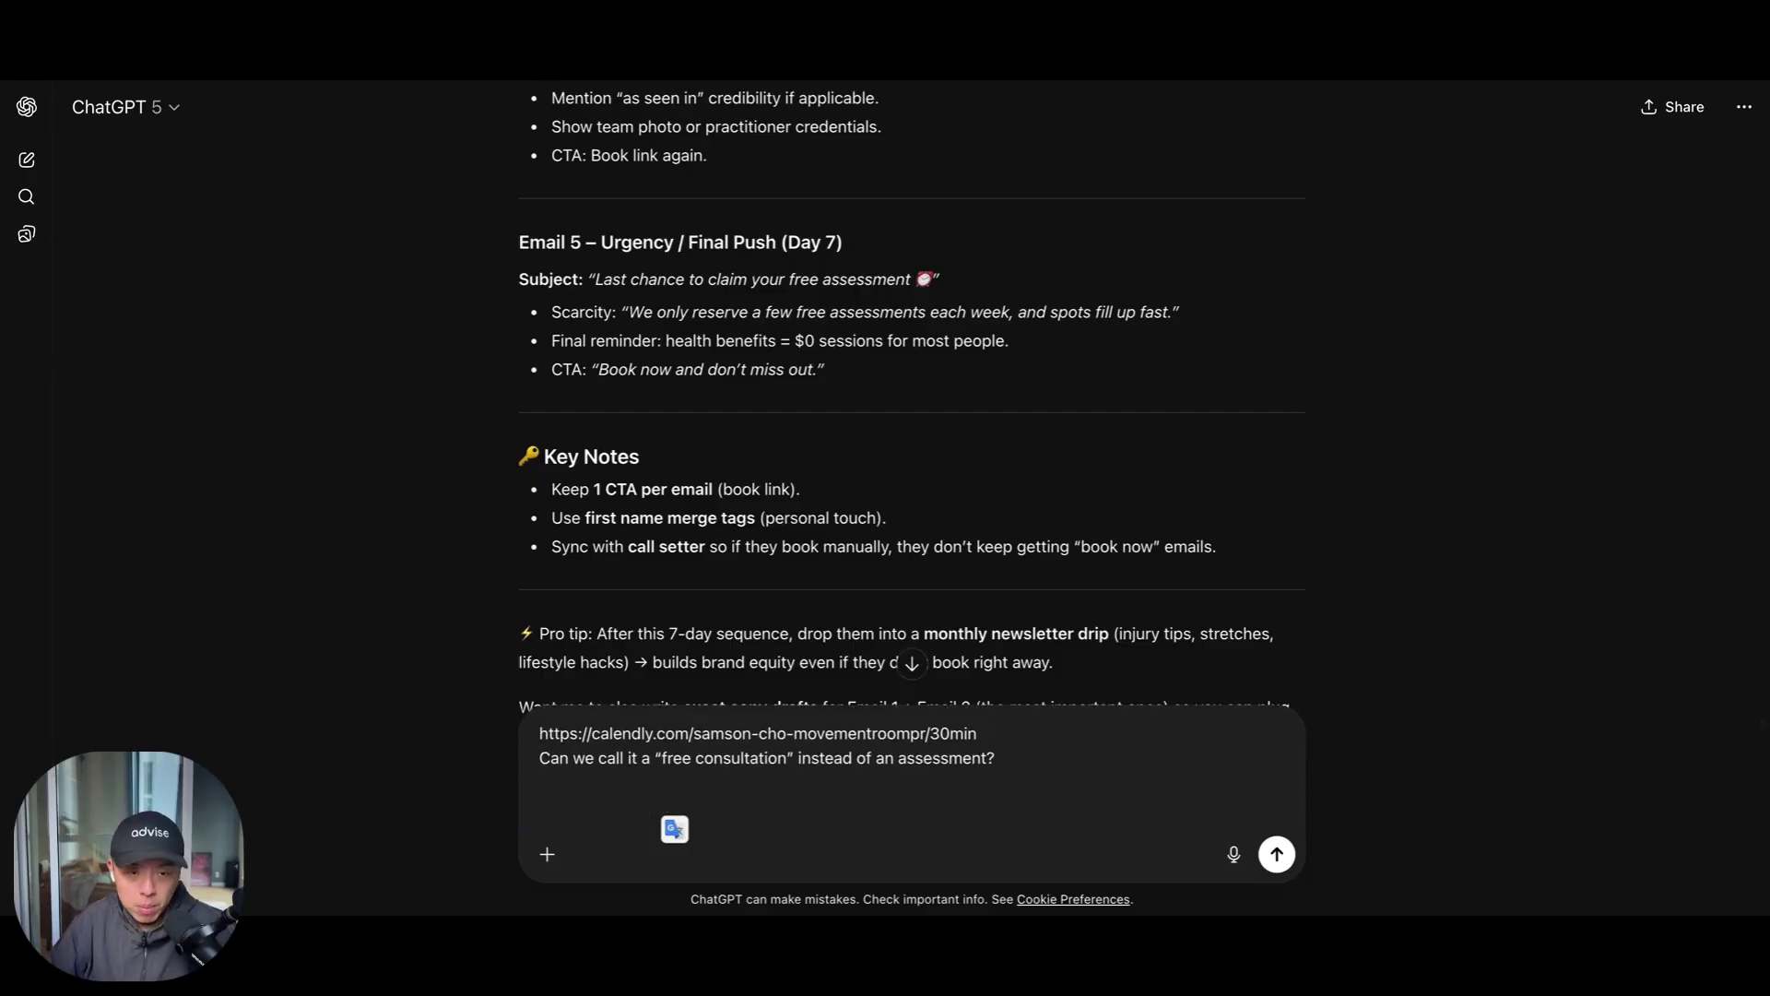
type("now la")
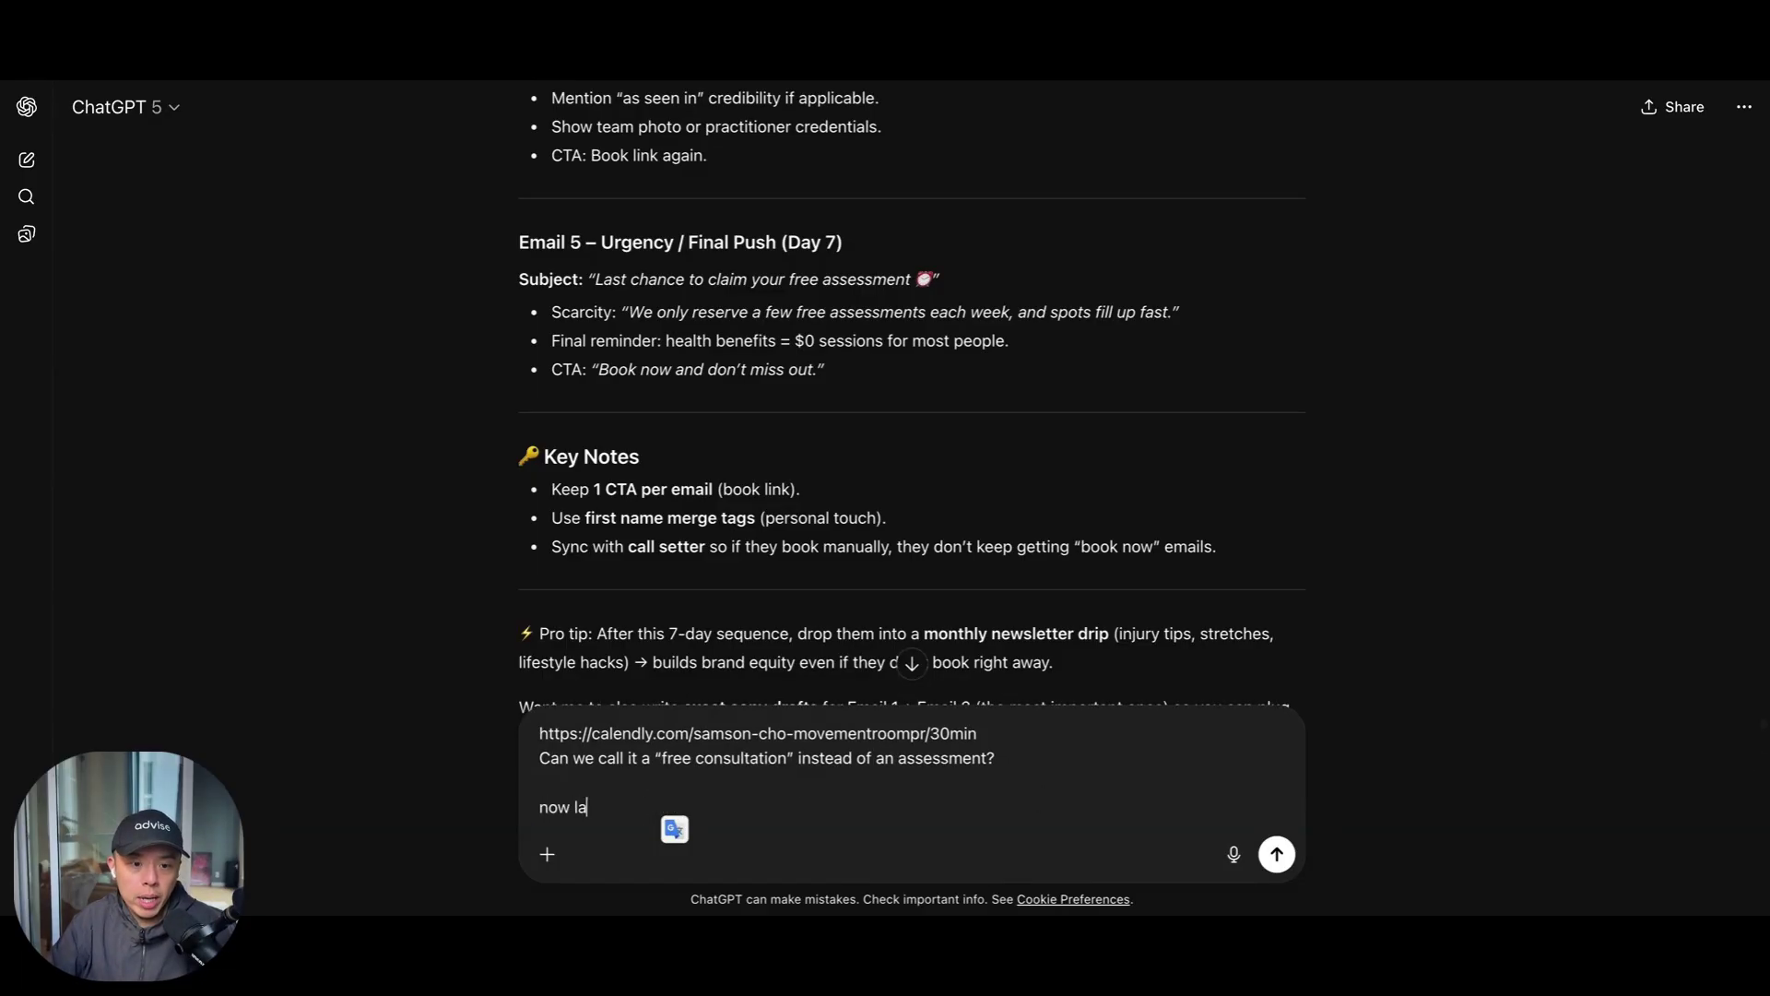
type("y out the 5 eail")
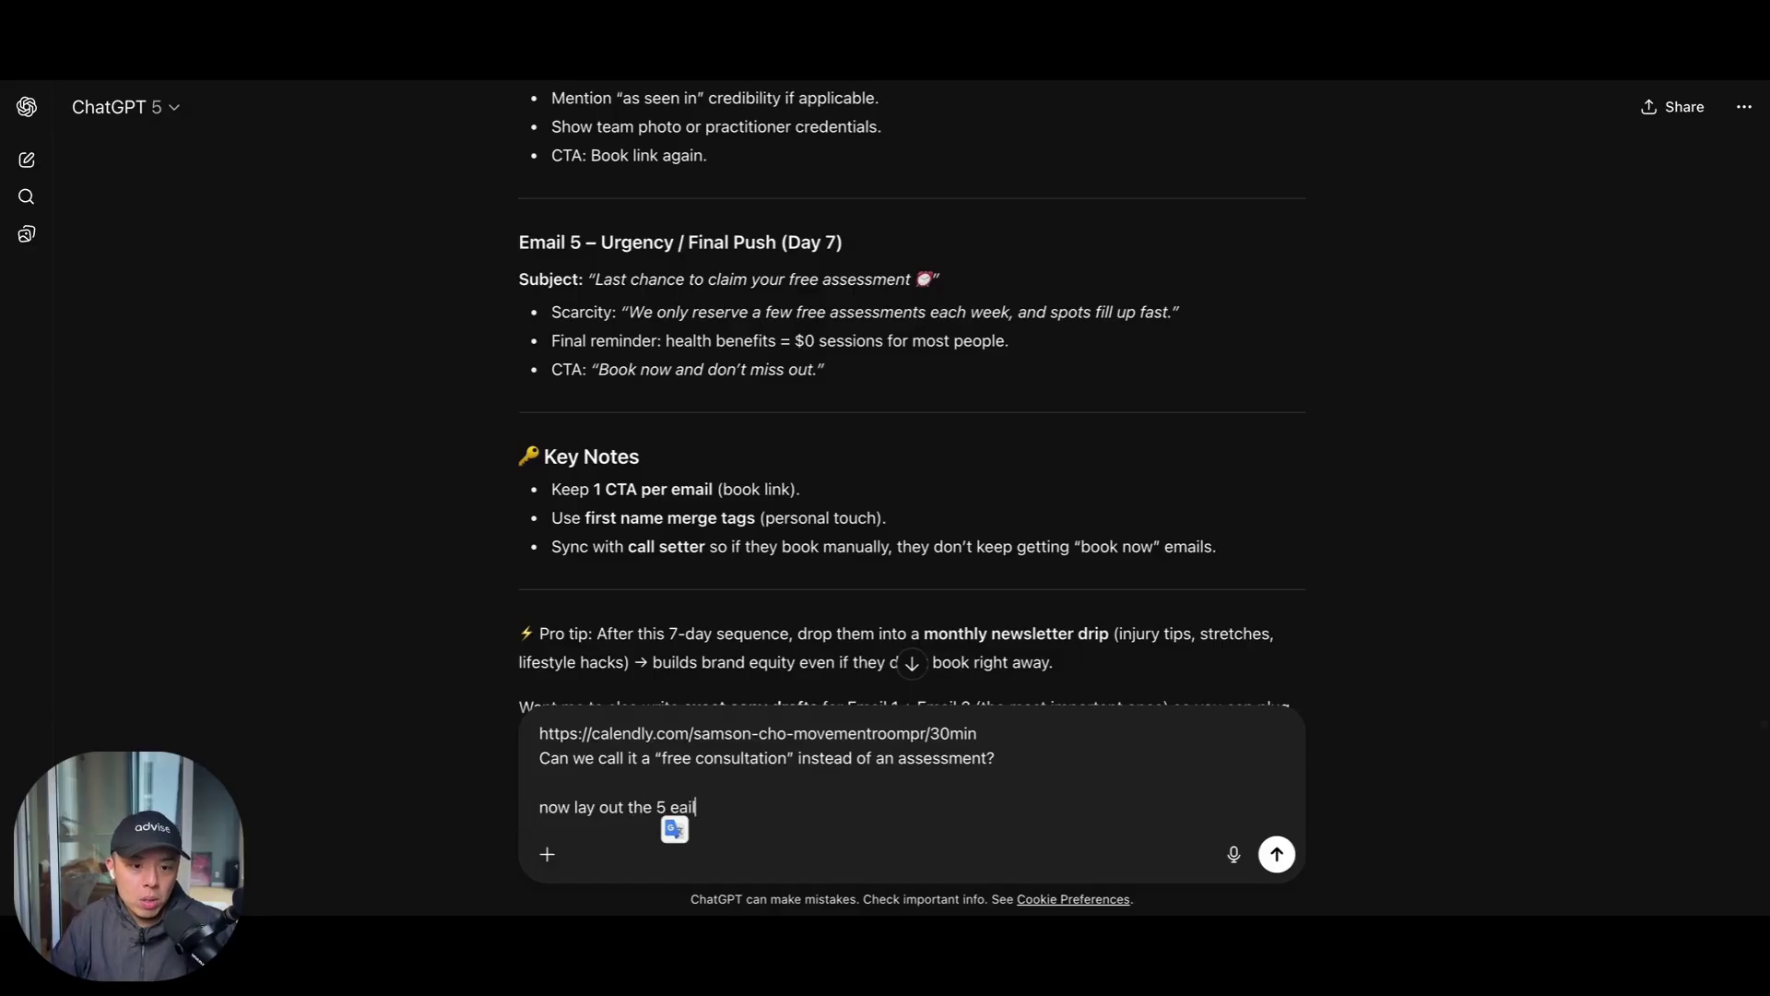
key("BackSpace")
key("BackSpace")
key("BackSpace")
type("mail se")
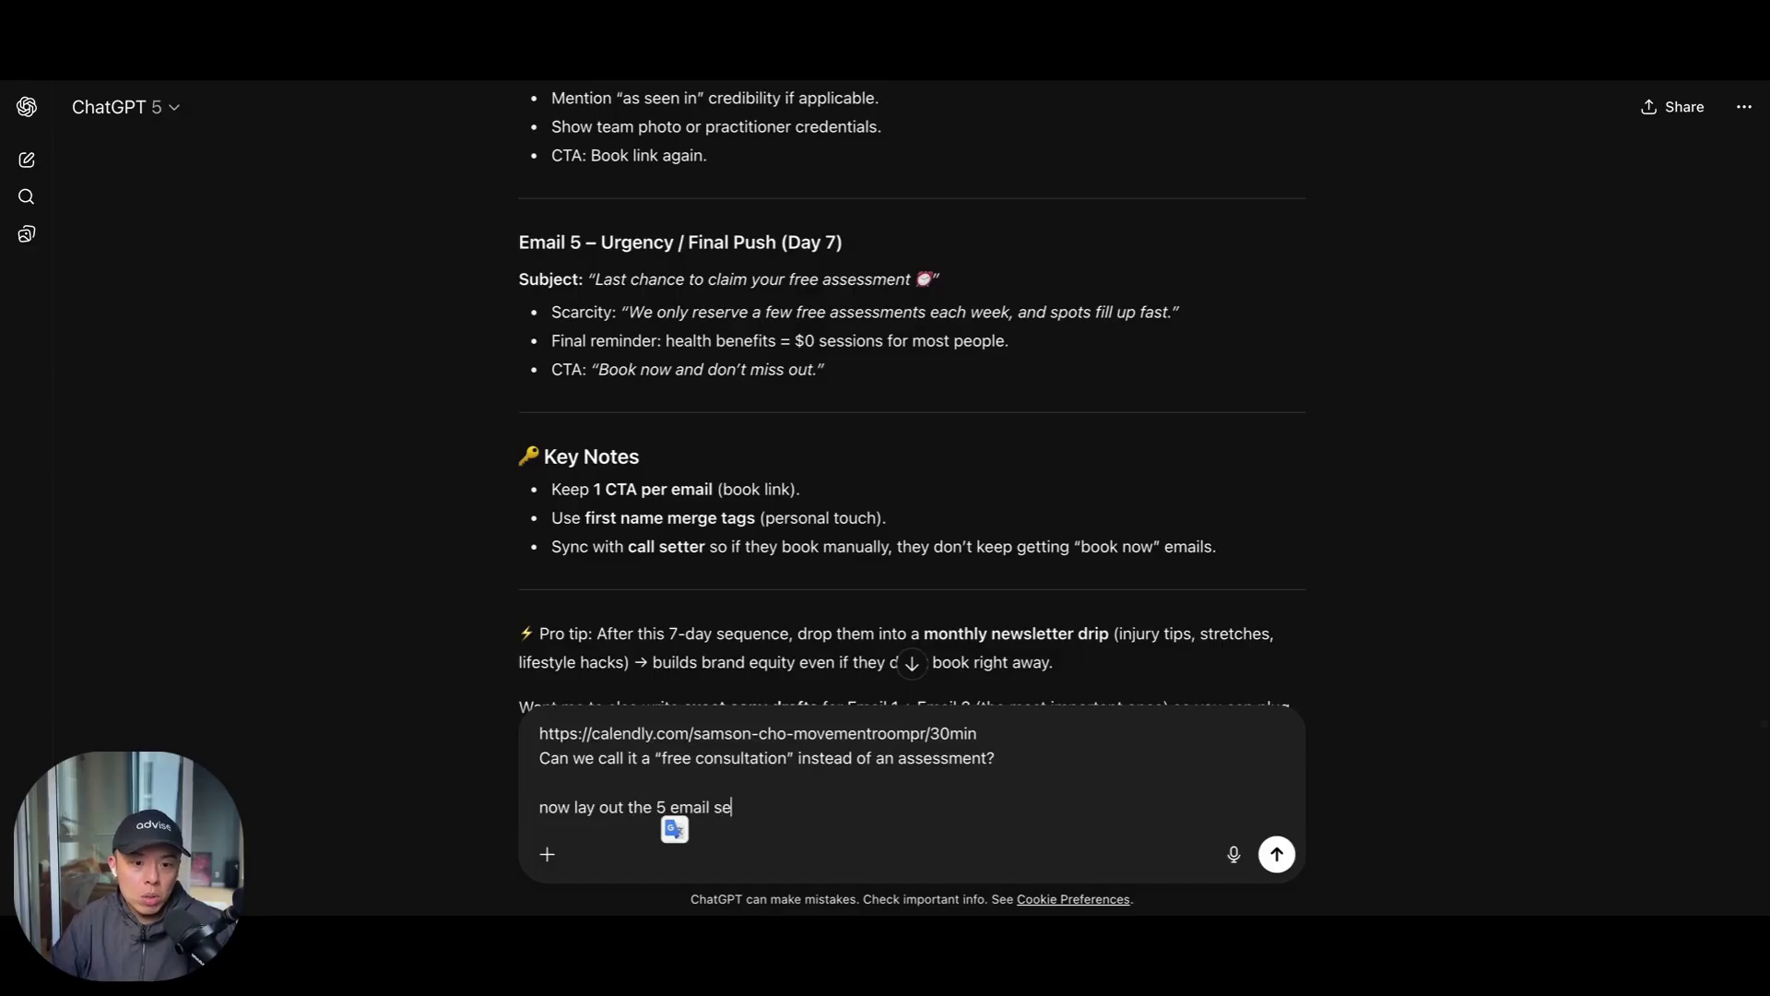
type("quence please, ")
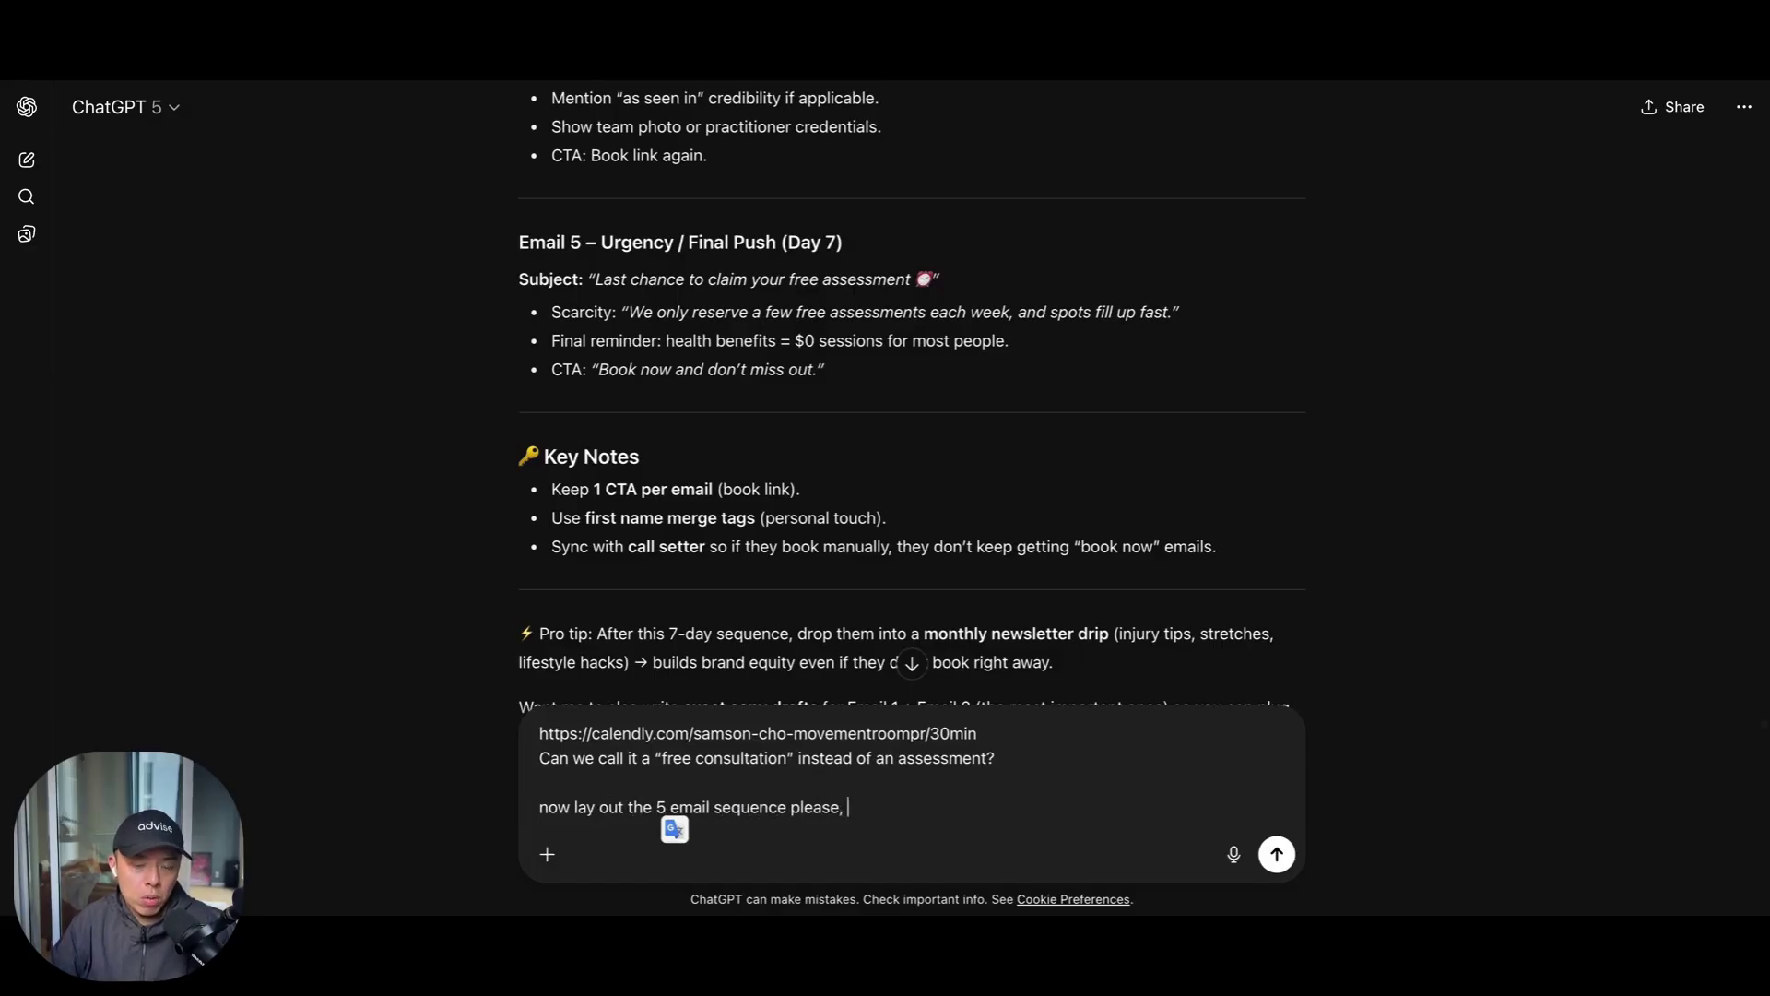
type("write it out")
key("Return")
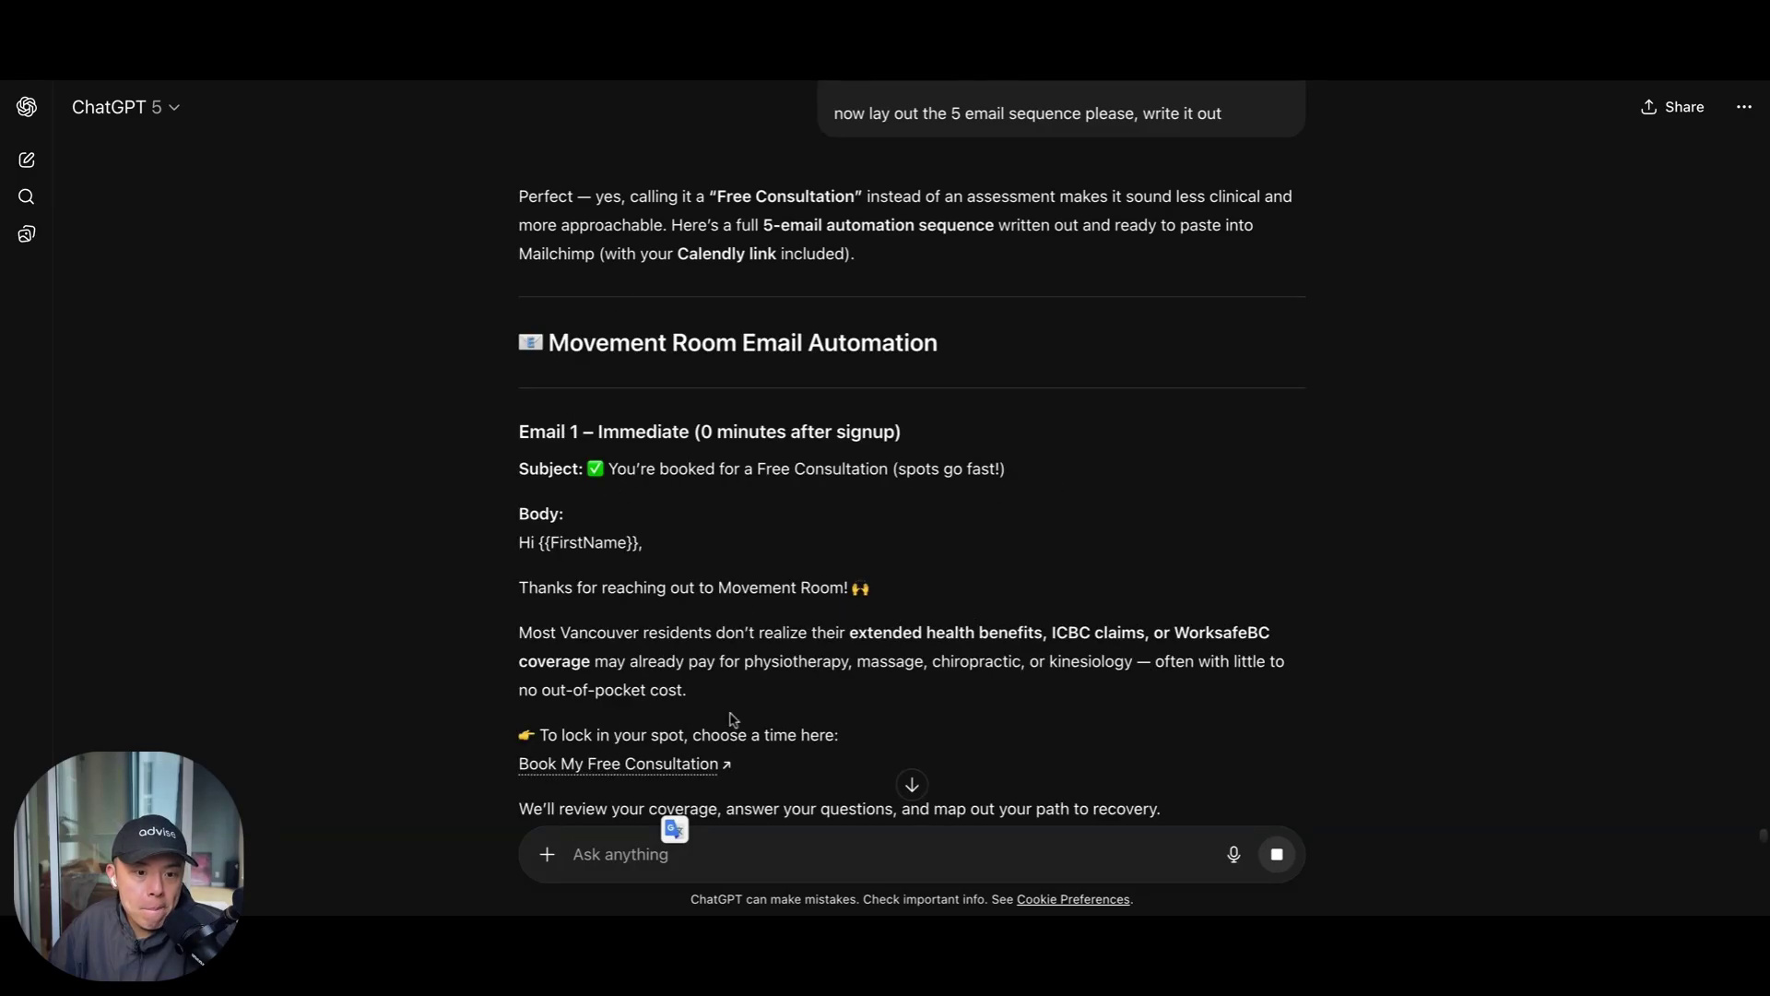
Scroll down through ChatGPT's drafted emails
scroll(733, 719, "down", 1)
scroll(734, 718, "down", 4)
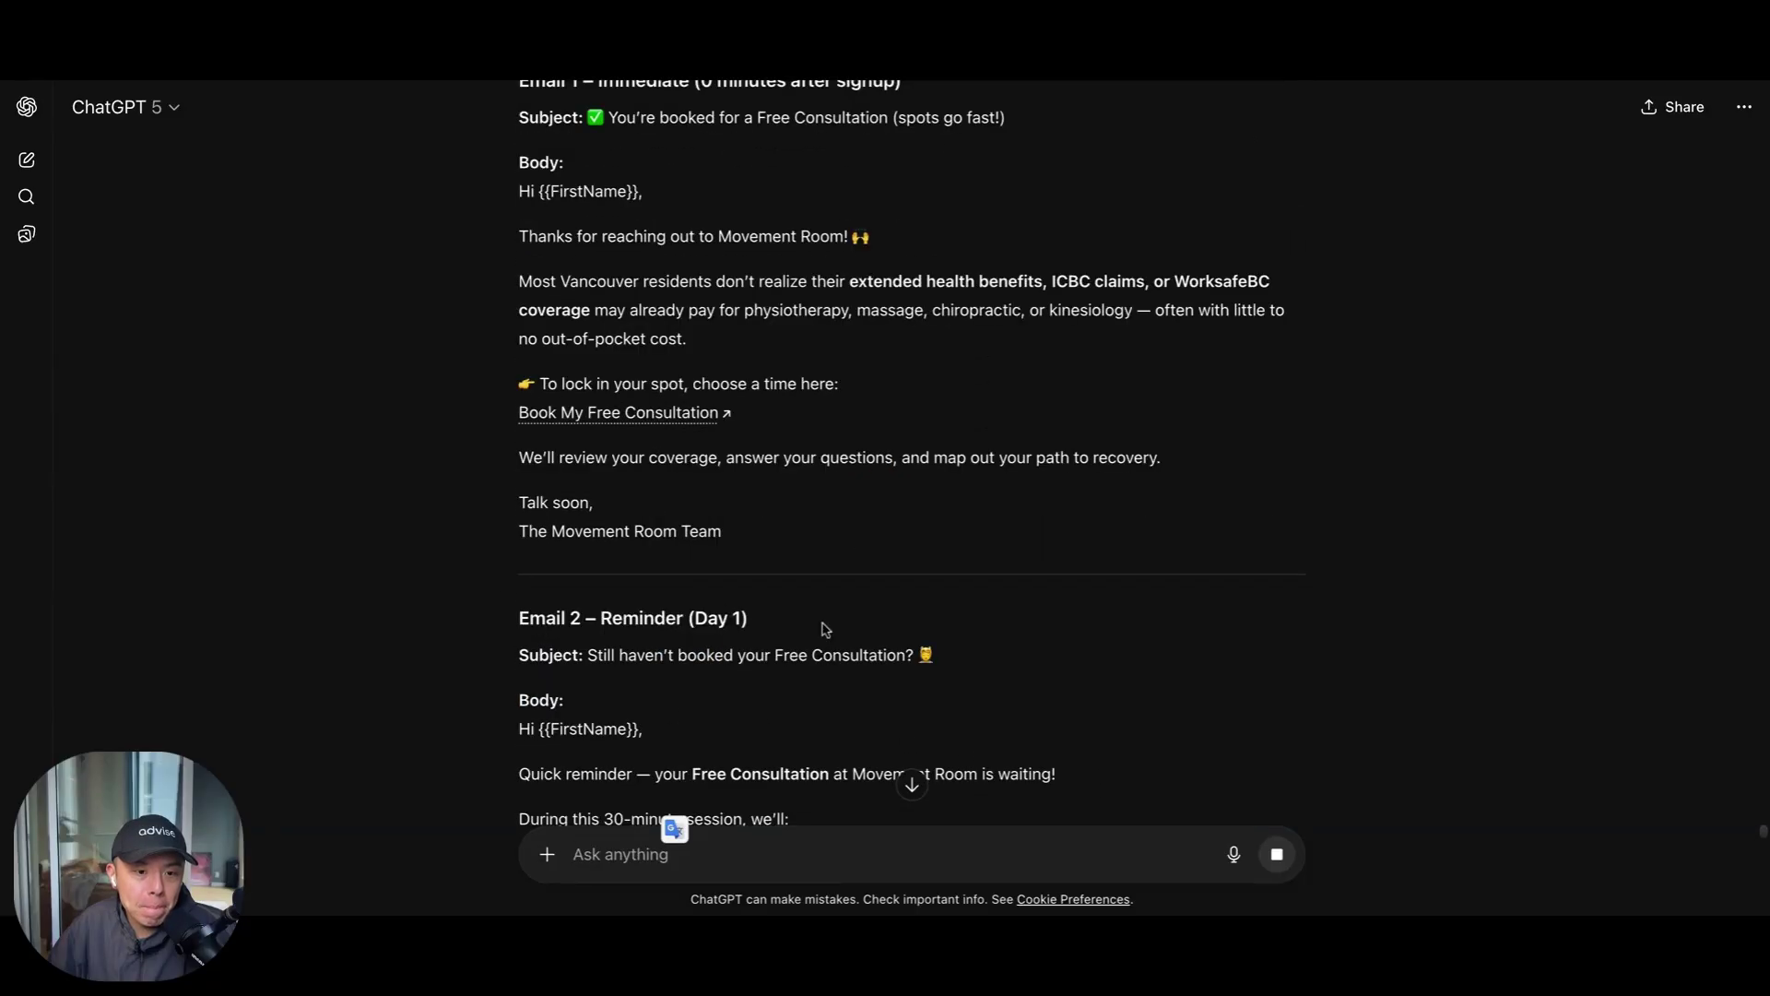
scroll(544, 701, "down", 4)
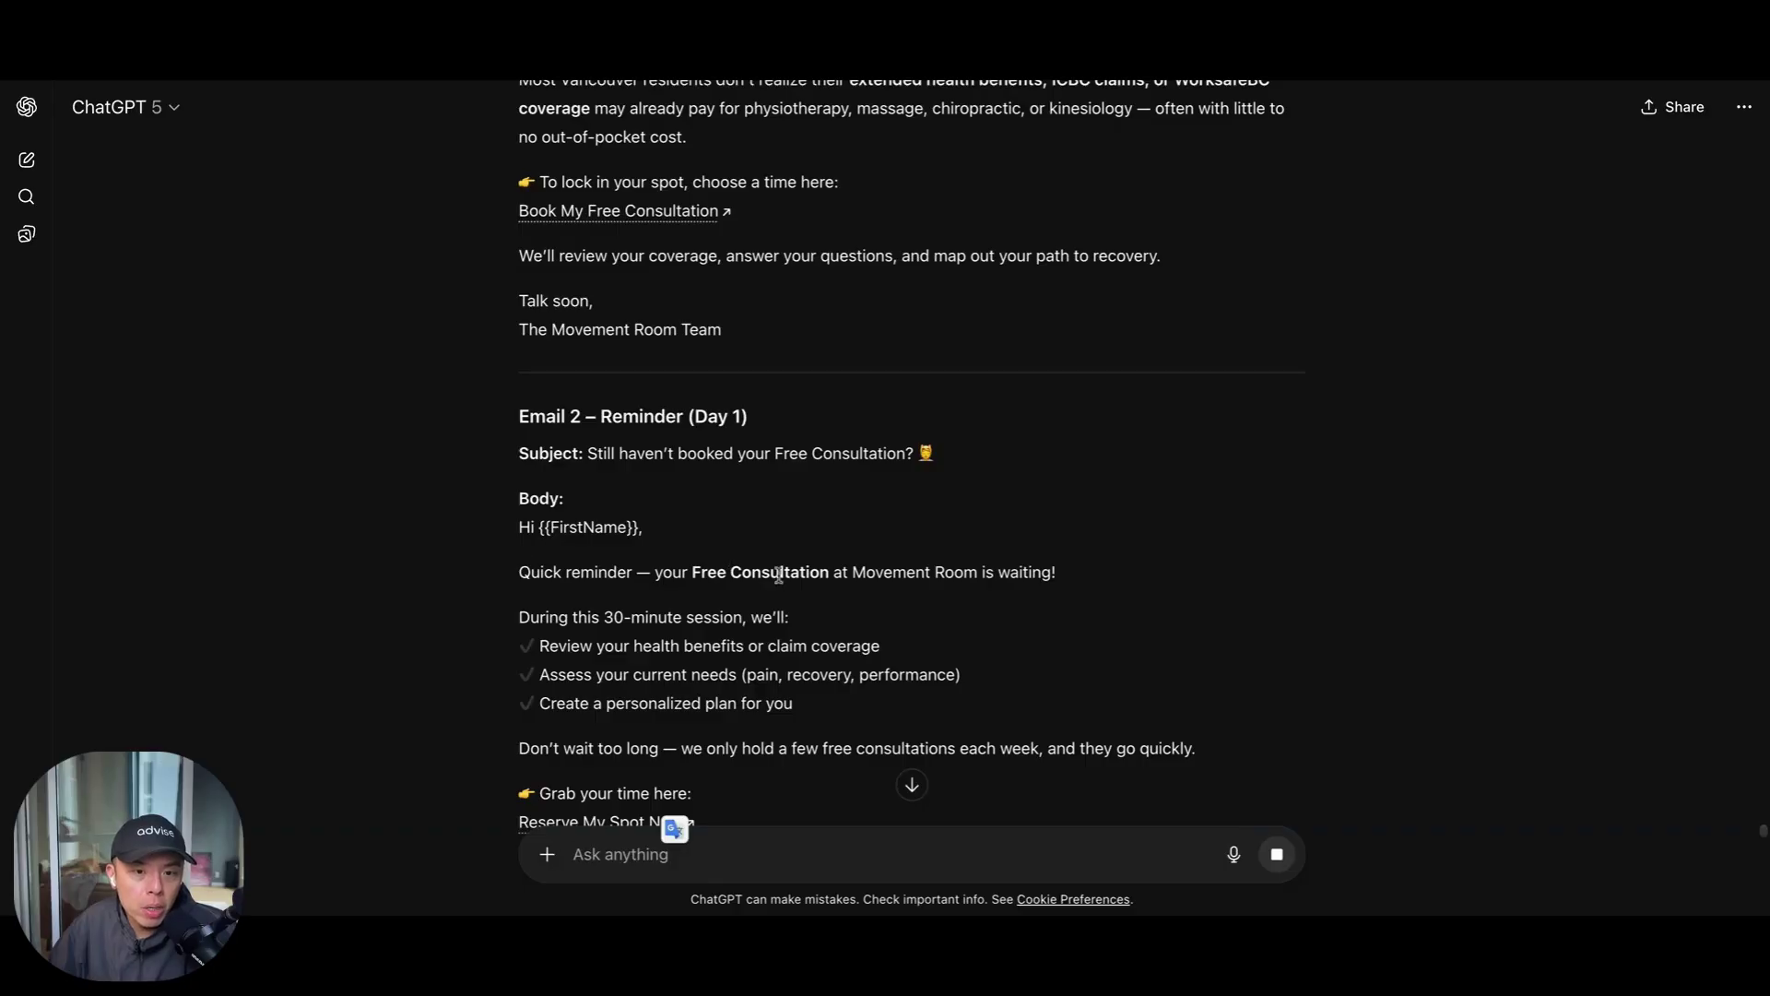
scroll(779, 573, "down", 4)
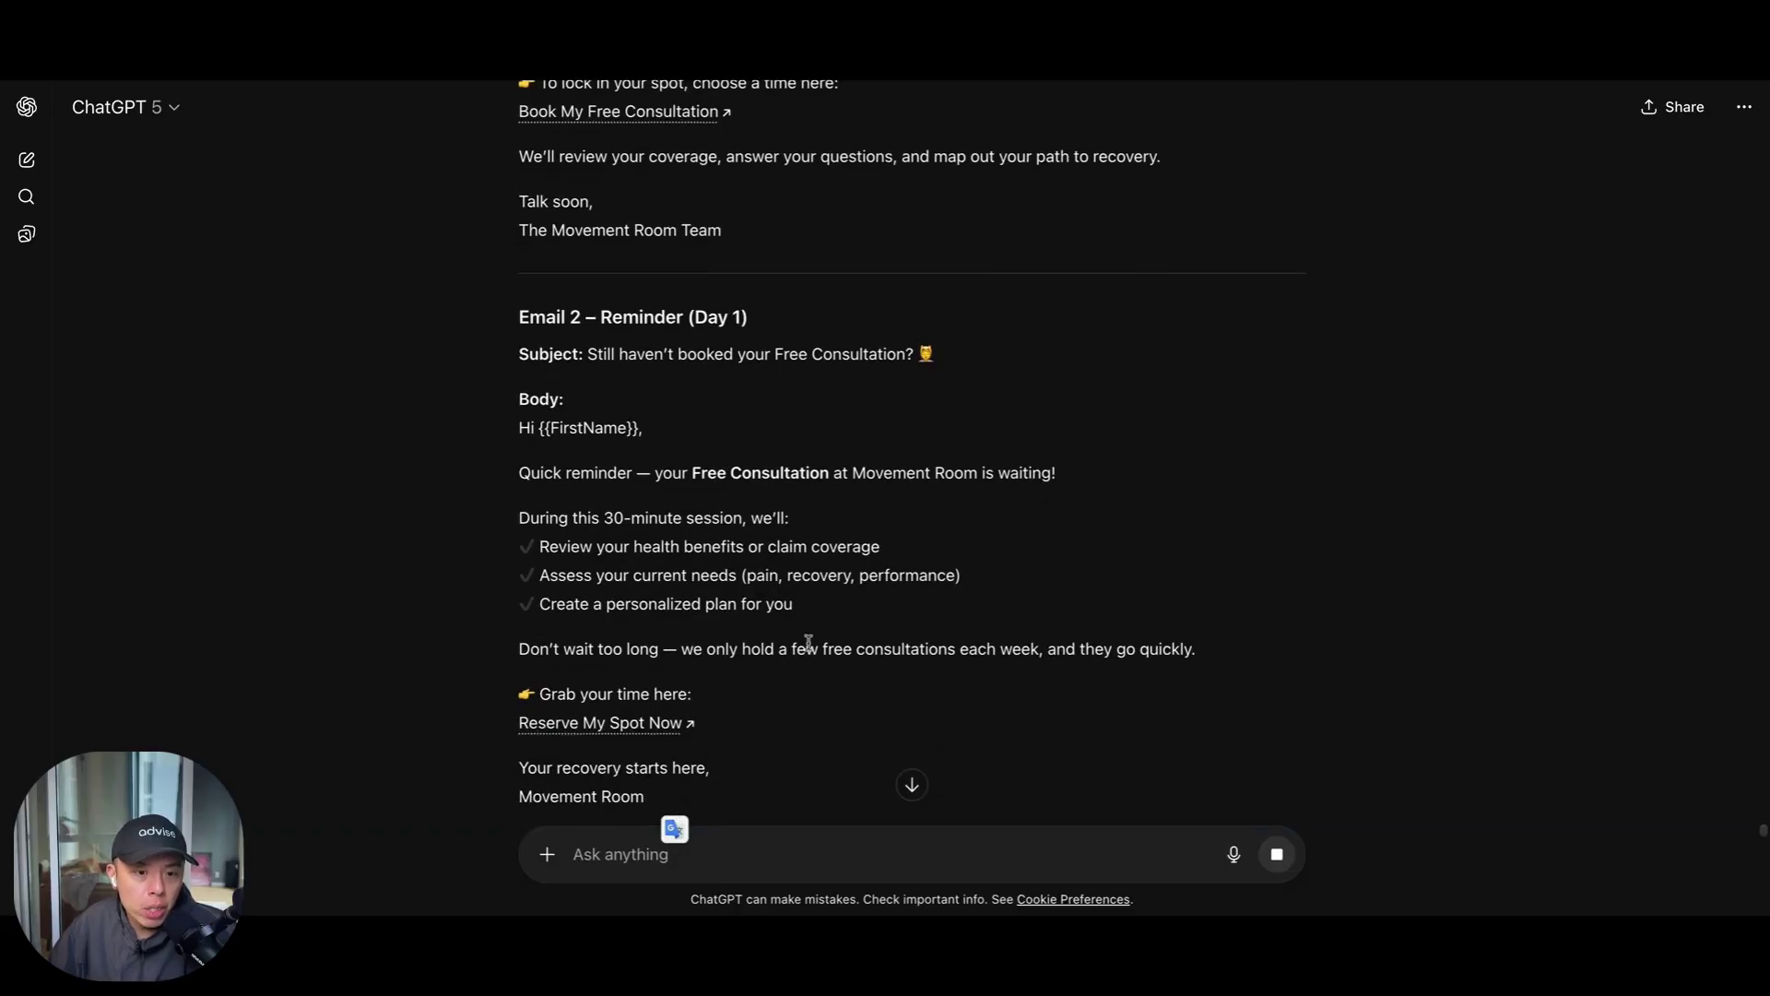
scroll(561, 636, "down", 3)
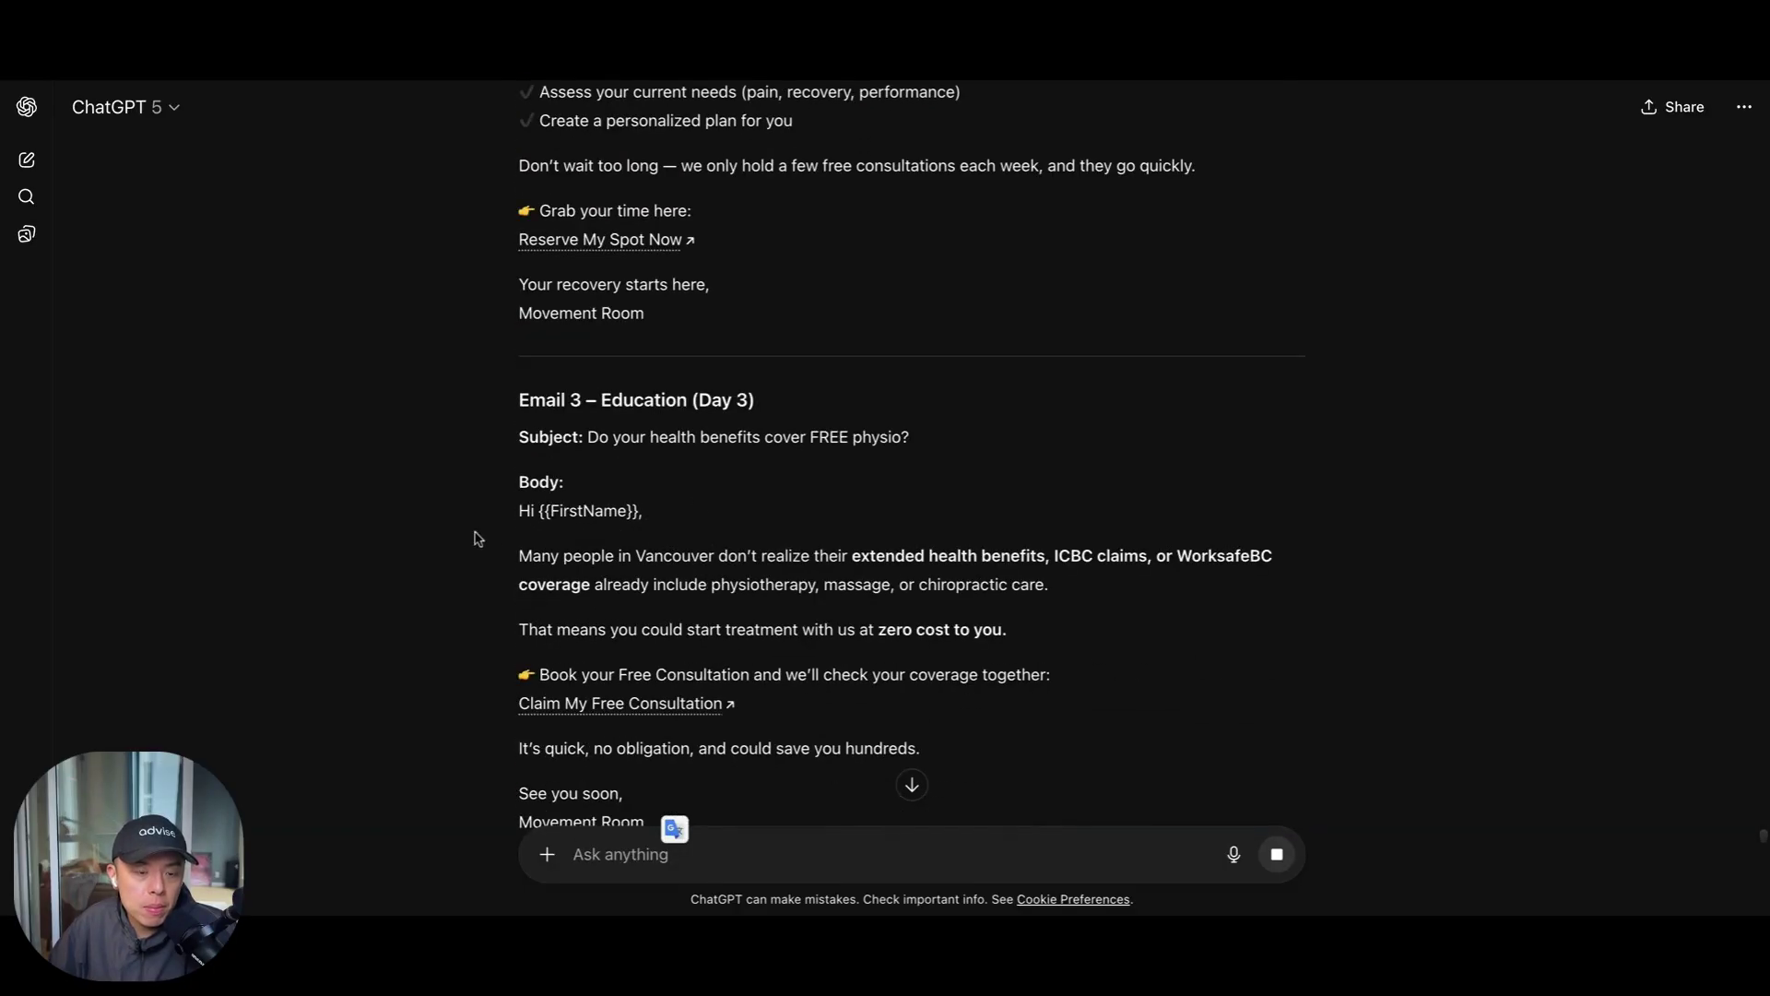
scroll(790, 501, "down", 8)
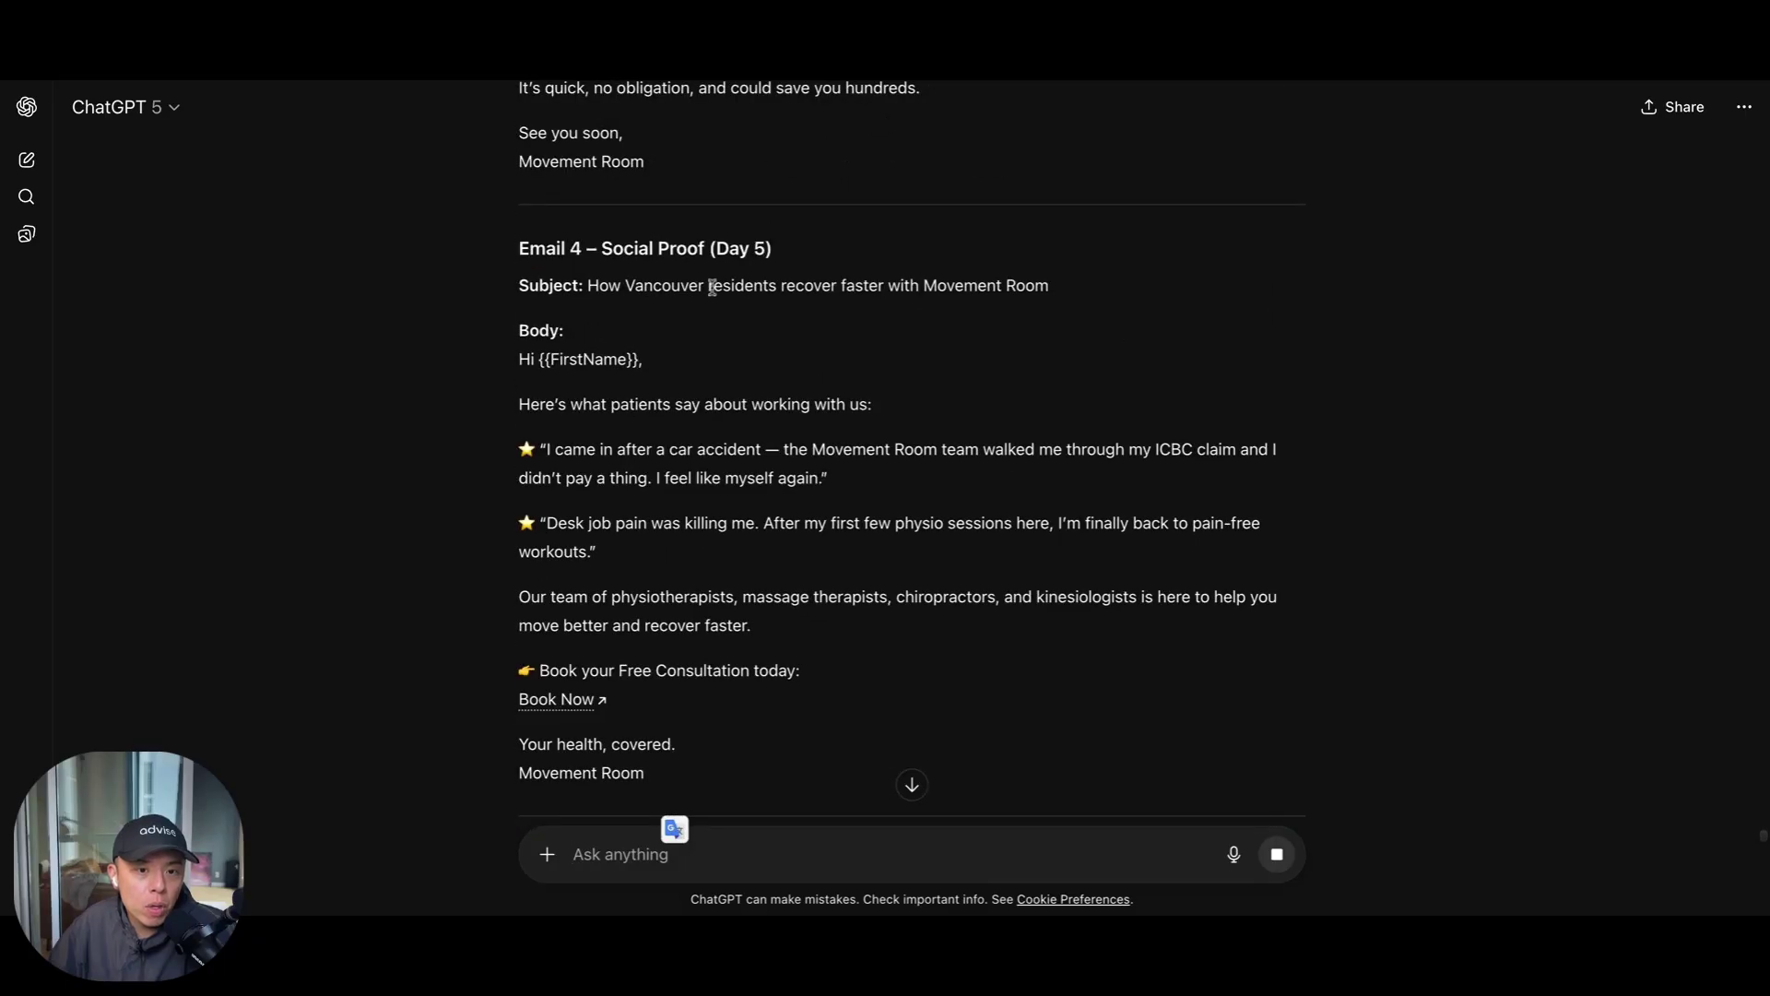
Select the testimonial and clinic-team paragraphs to review, then scroll to the final email
triple_click(628, 551)
left_click(711, 470)
triple_click(711, 471)
scroll(984, 565, "down", 2)
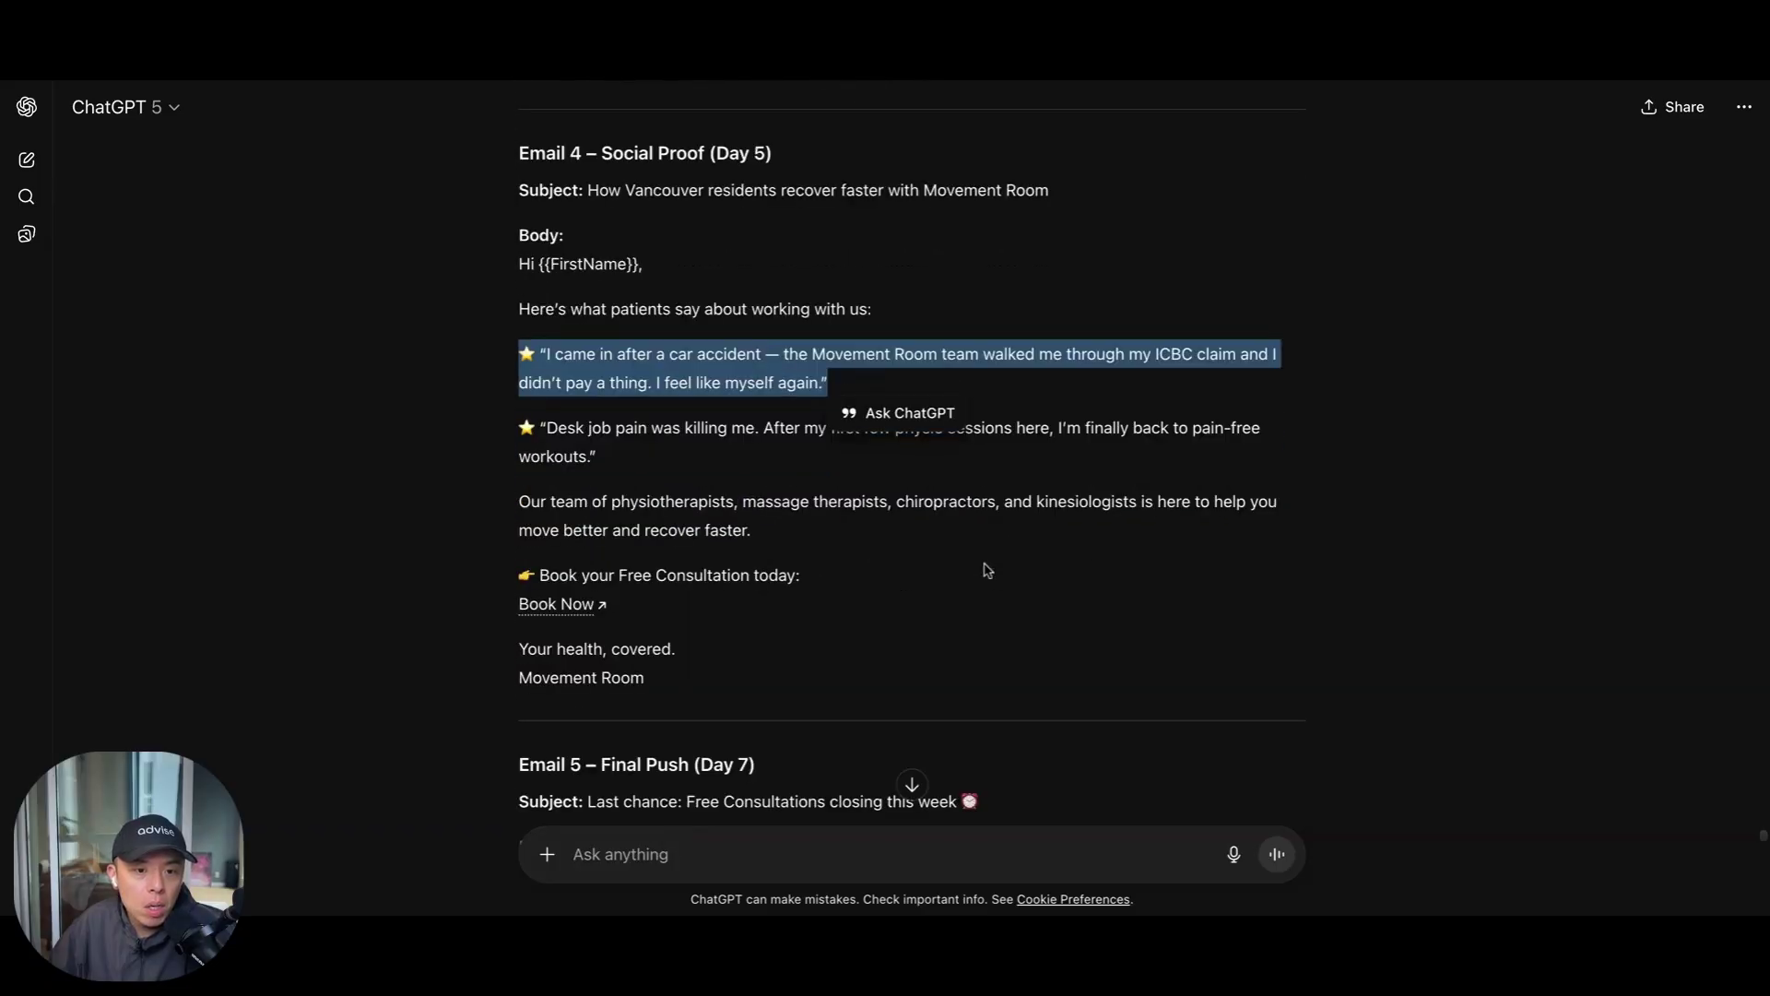
triple_click(738, 531)
scroll(775, 581, "down", 4)
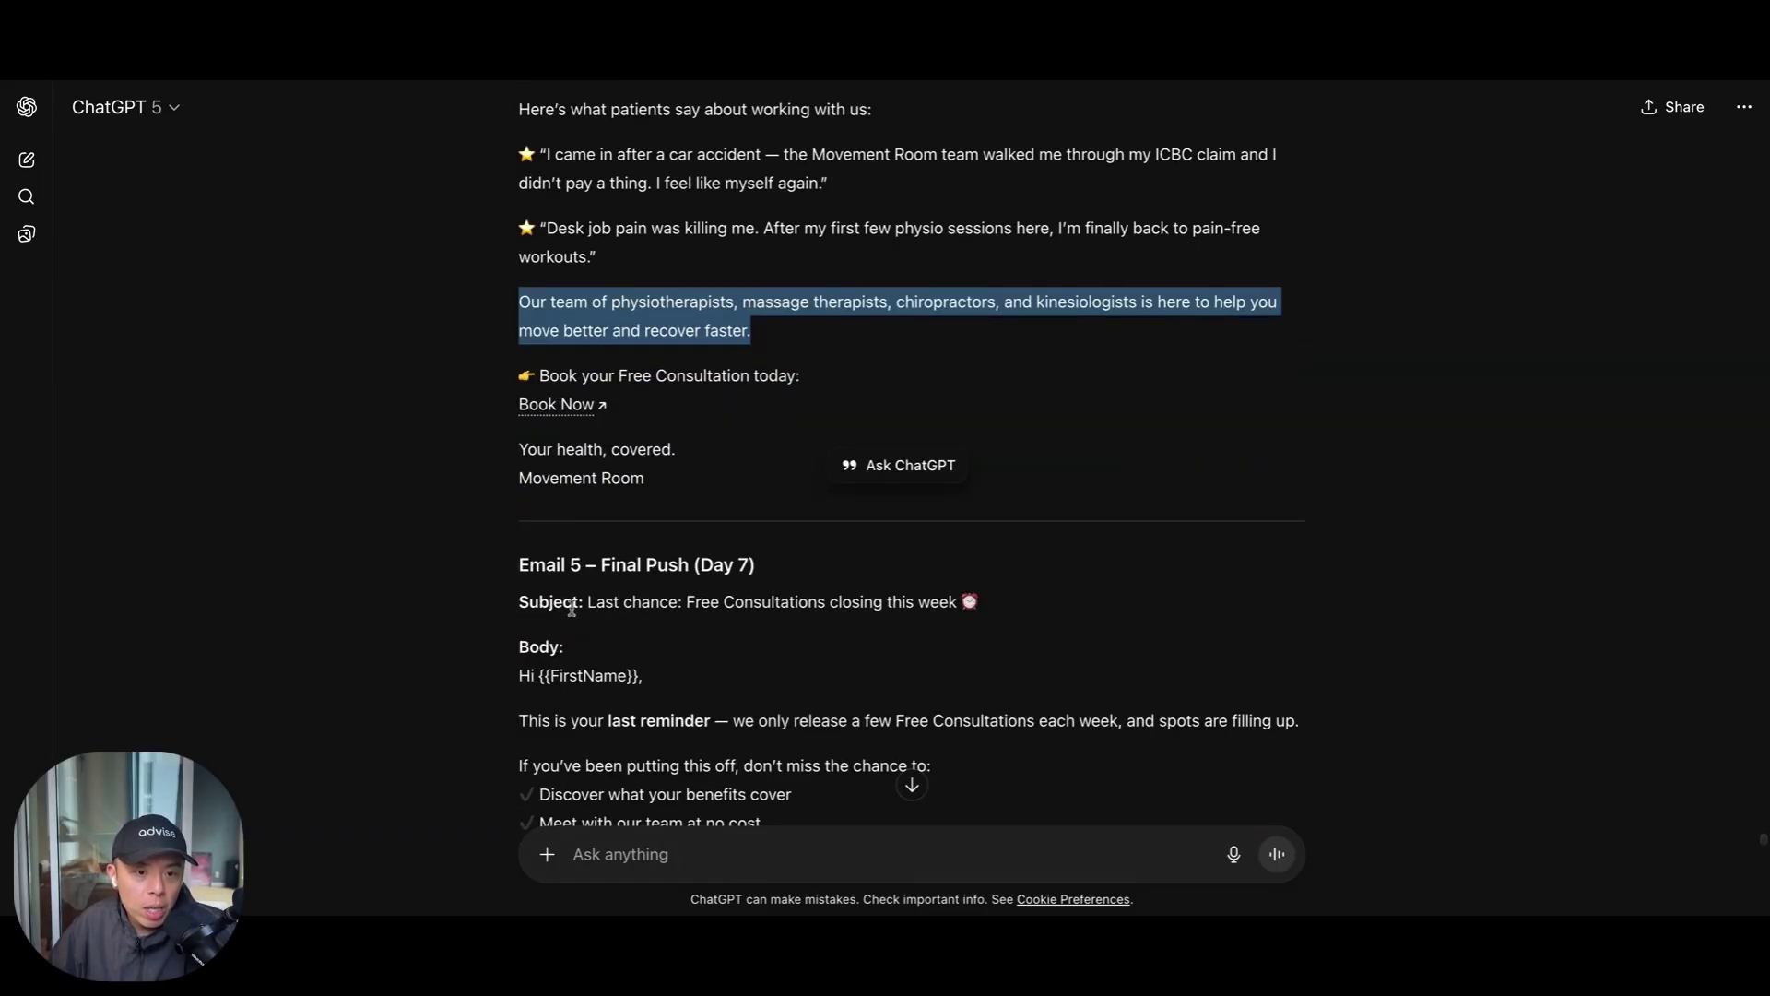
scroll(994, 601, "down", 8)
scroll(564, 625, "down", 2)
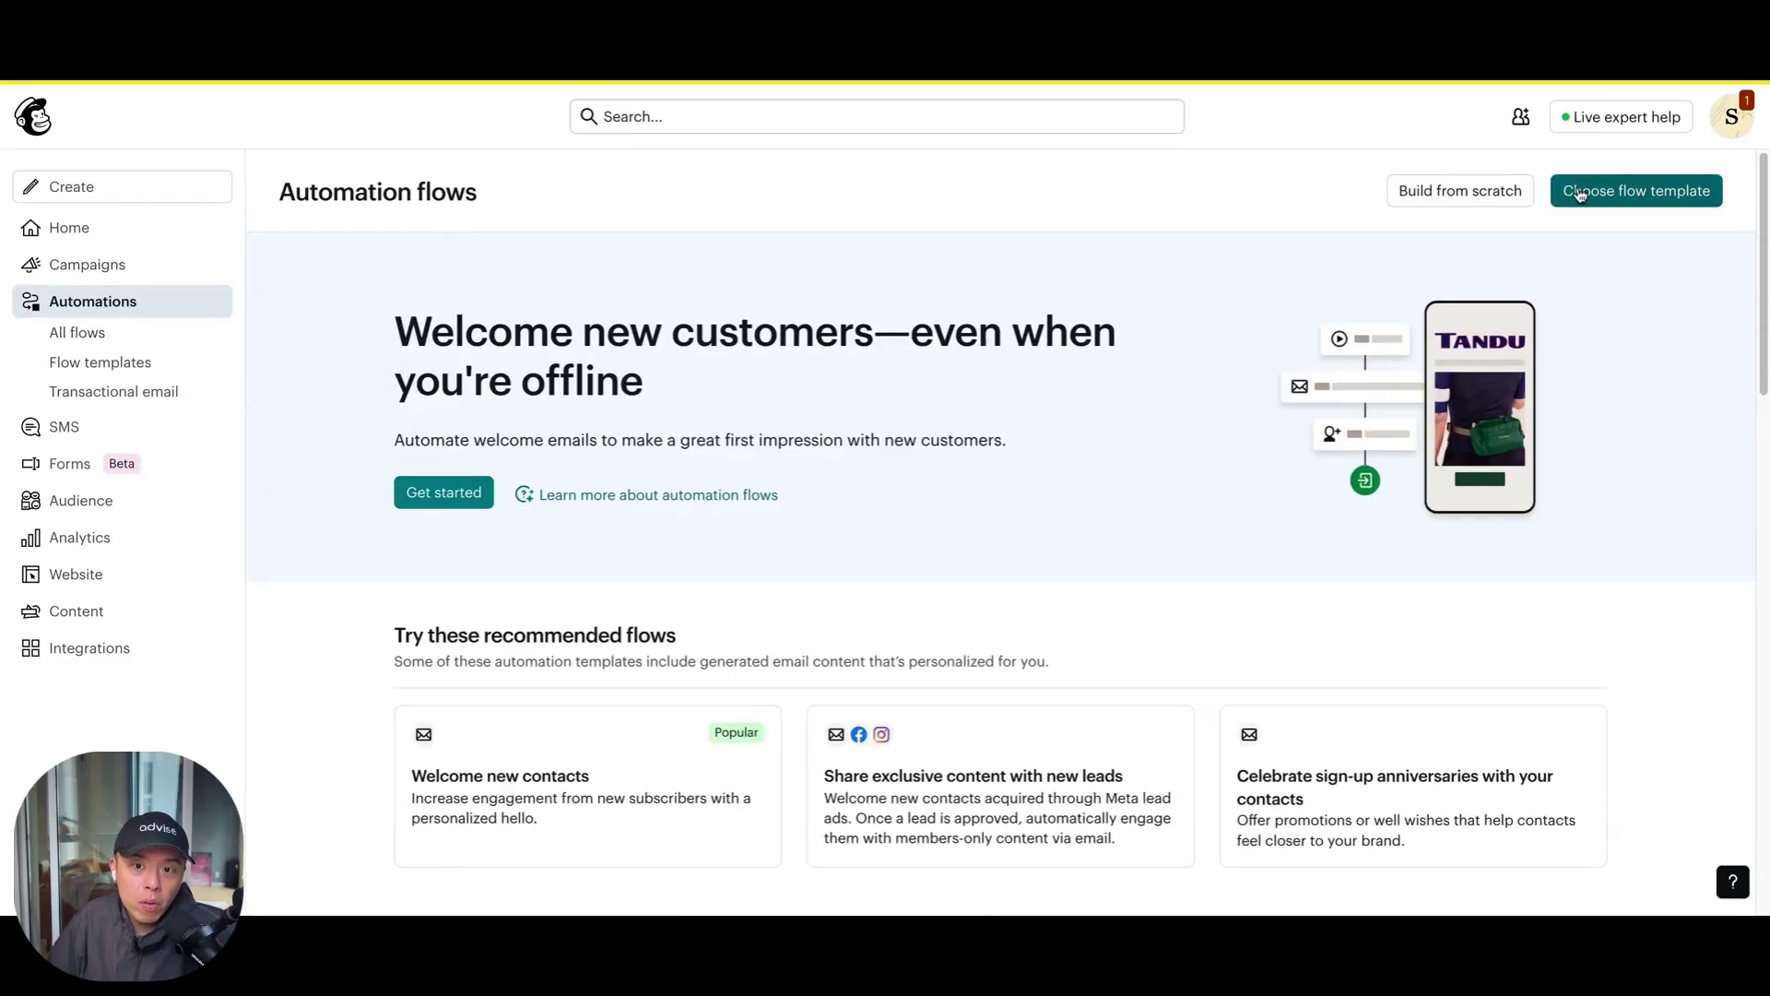
Build a new flow from scratch named 'Meta Ads 7-Day Email Flow Sept 30 2025 JC'
left_click(1388, 203)
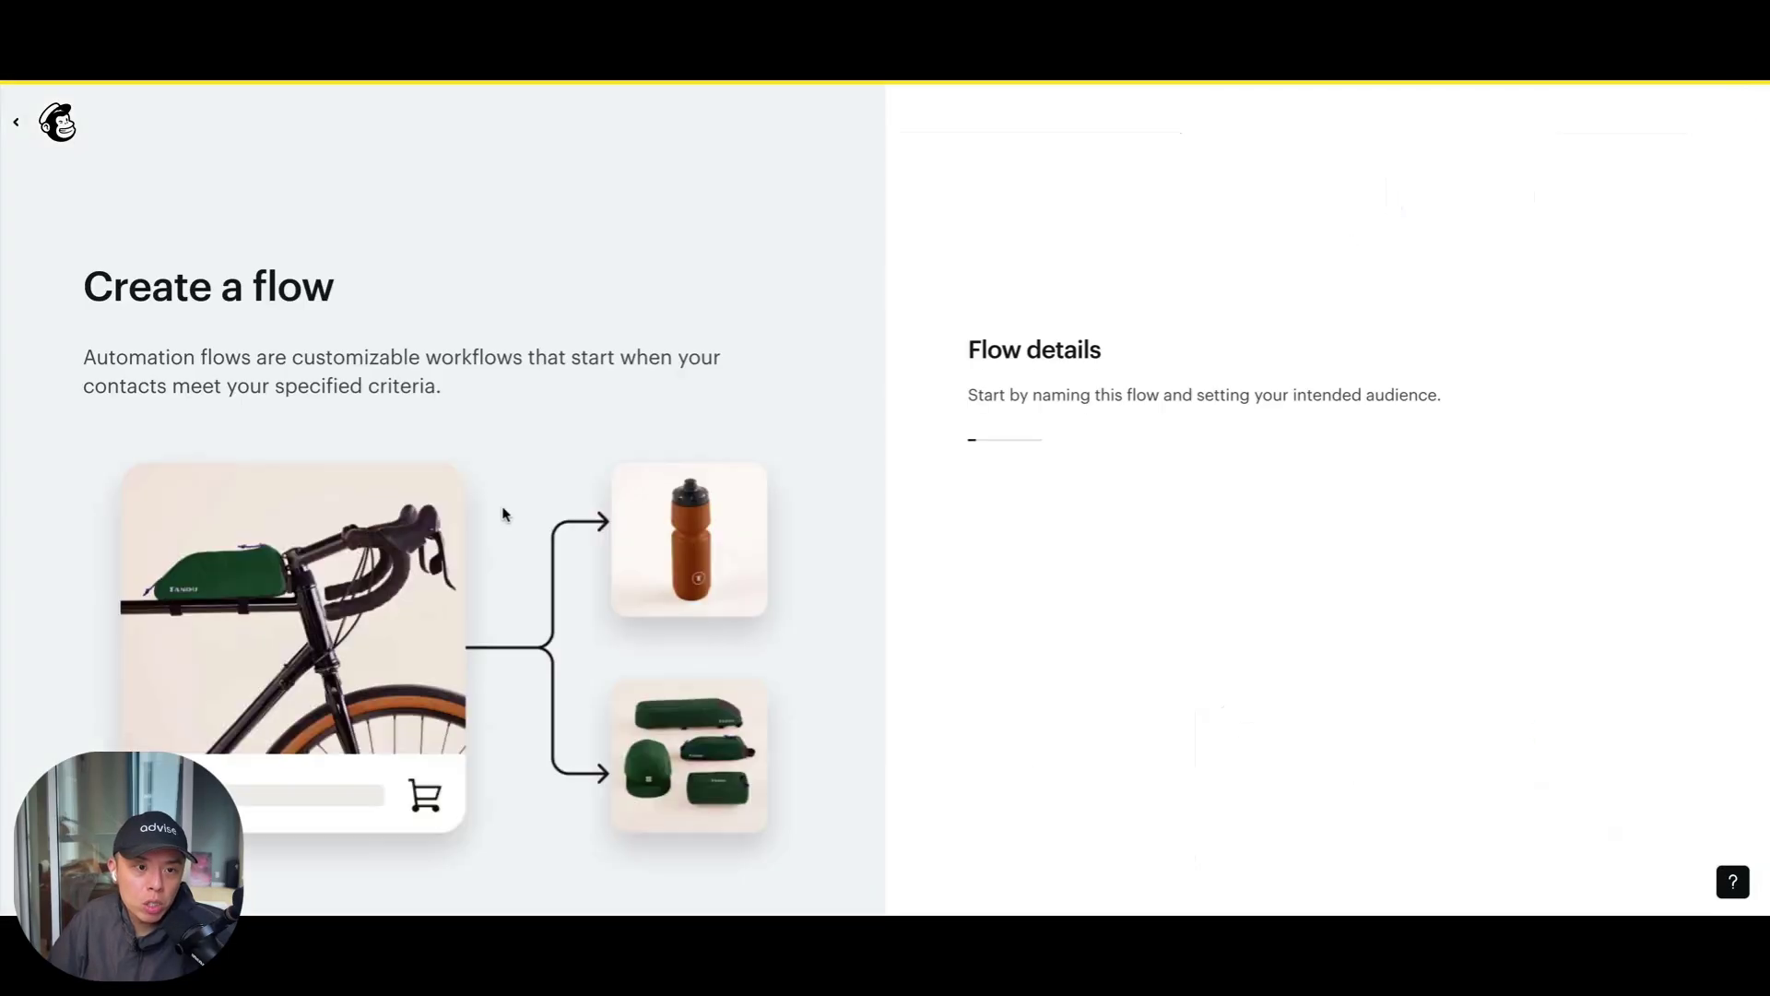
left_click(1066, 481)
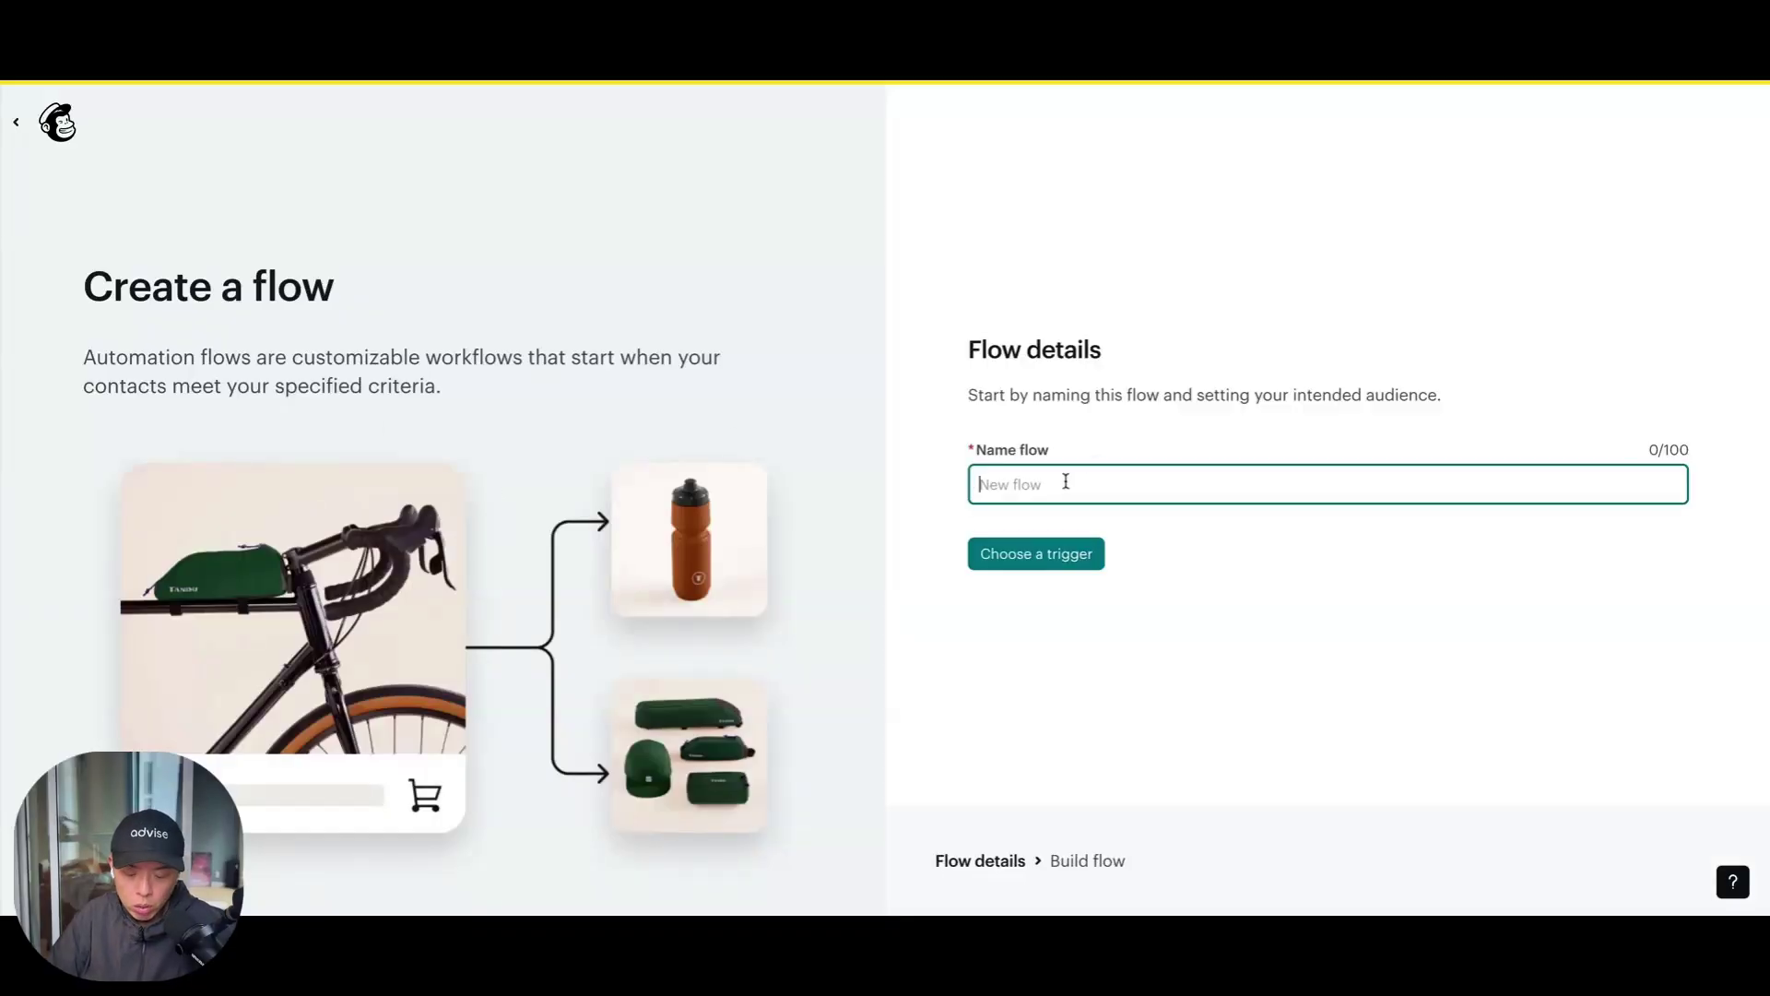
type("Meta Ads 7-Day Email Flow SEppt 30 2025 JC")
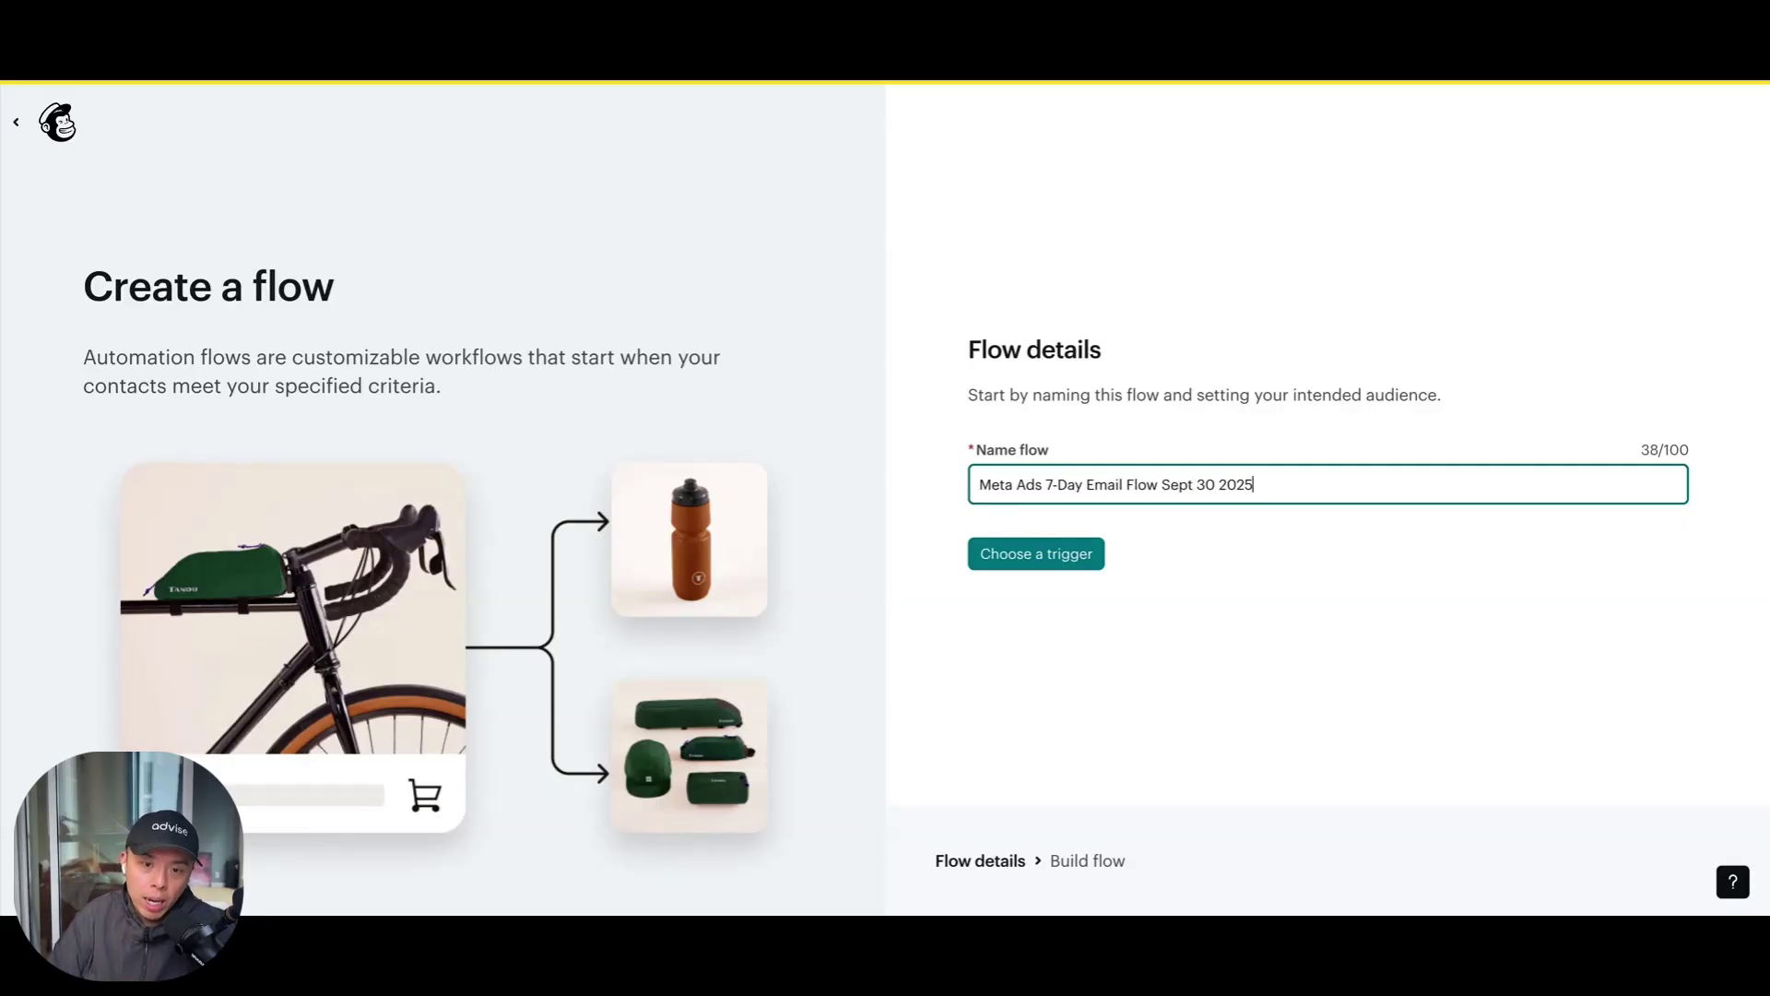
Set the flow's trigger to Tag added and add a step after it
left_click(1060, 544)
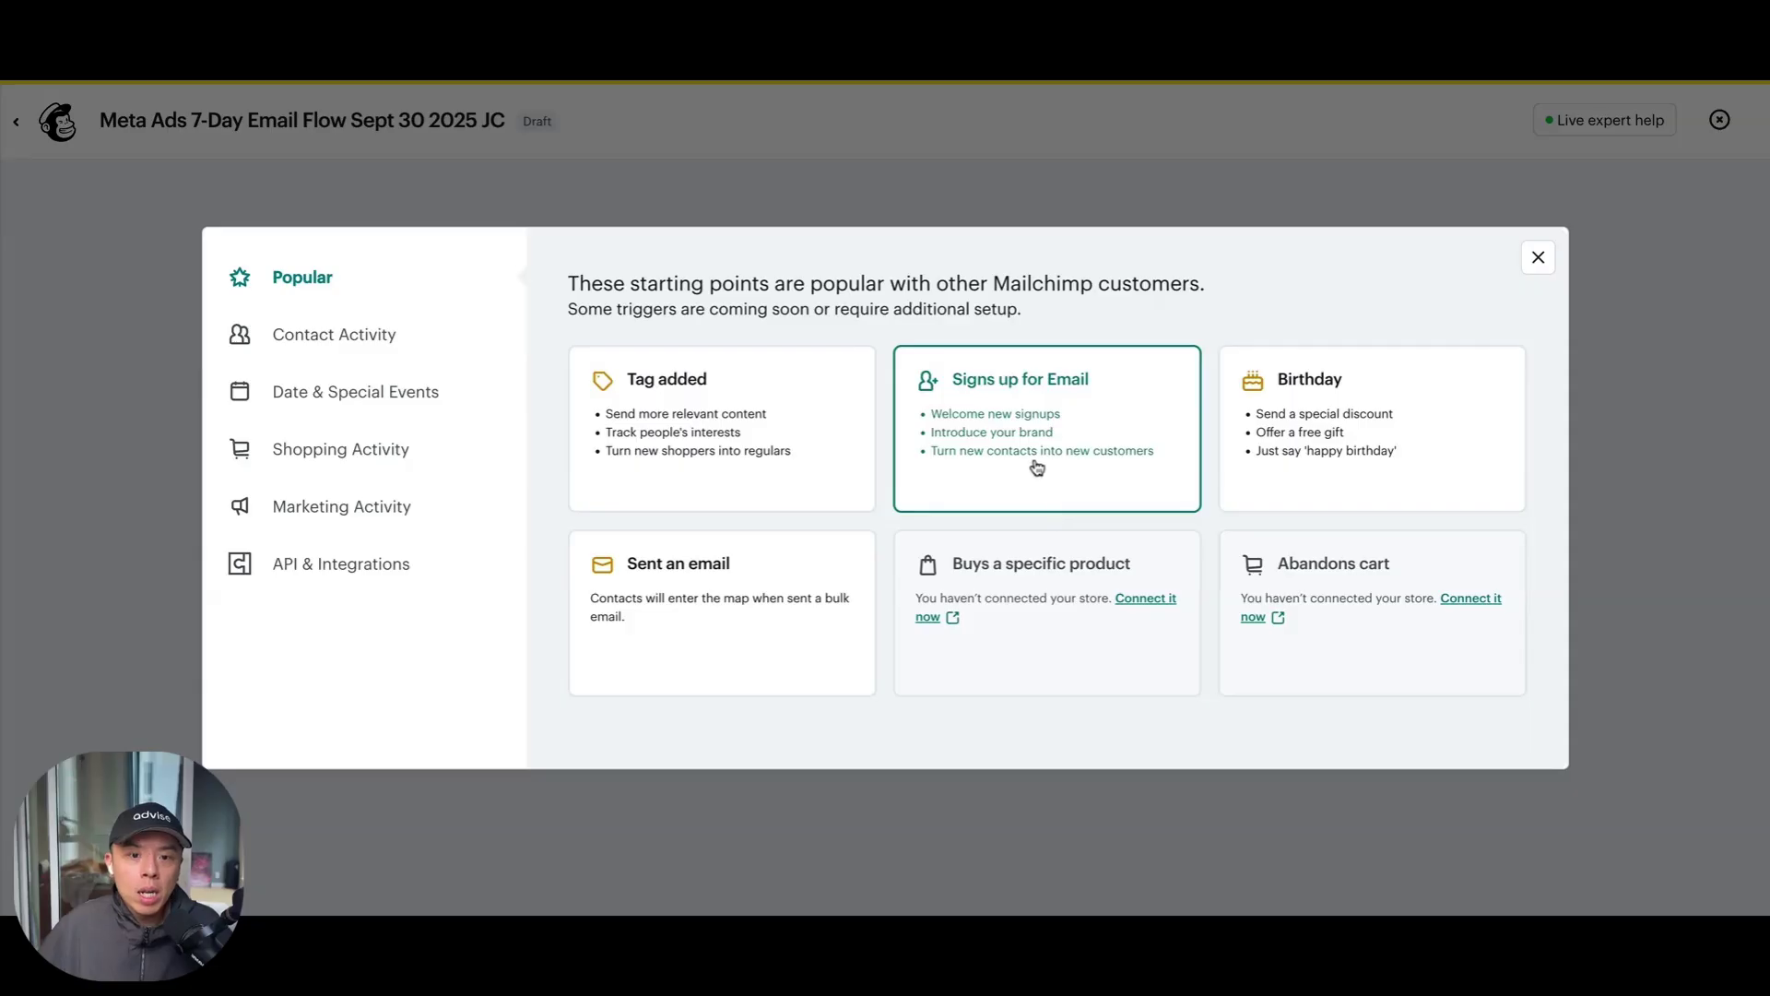
left_click(754, 445)
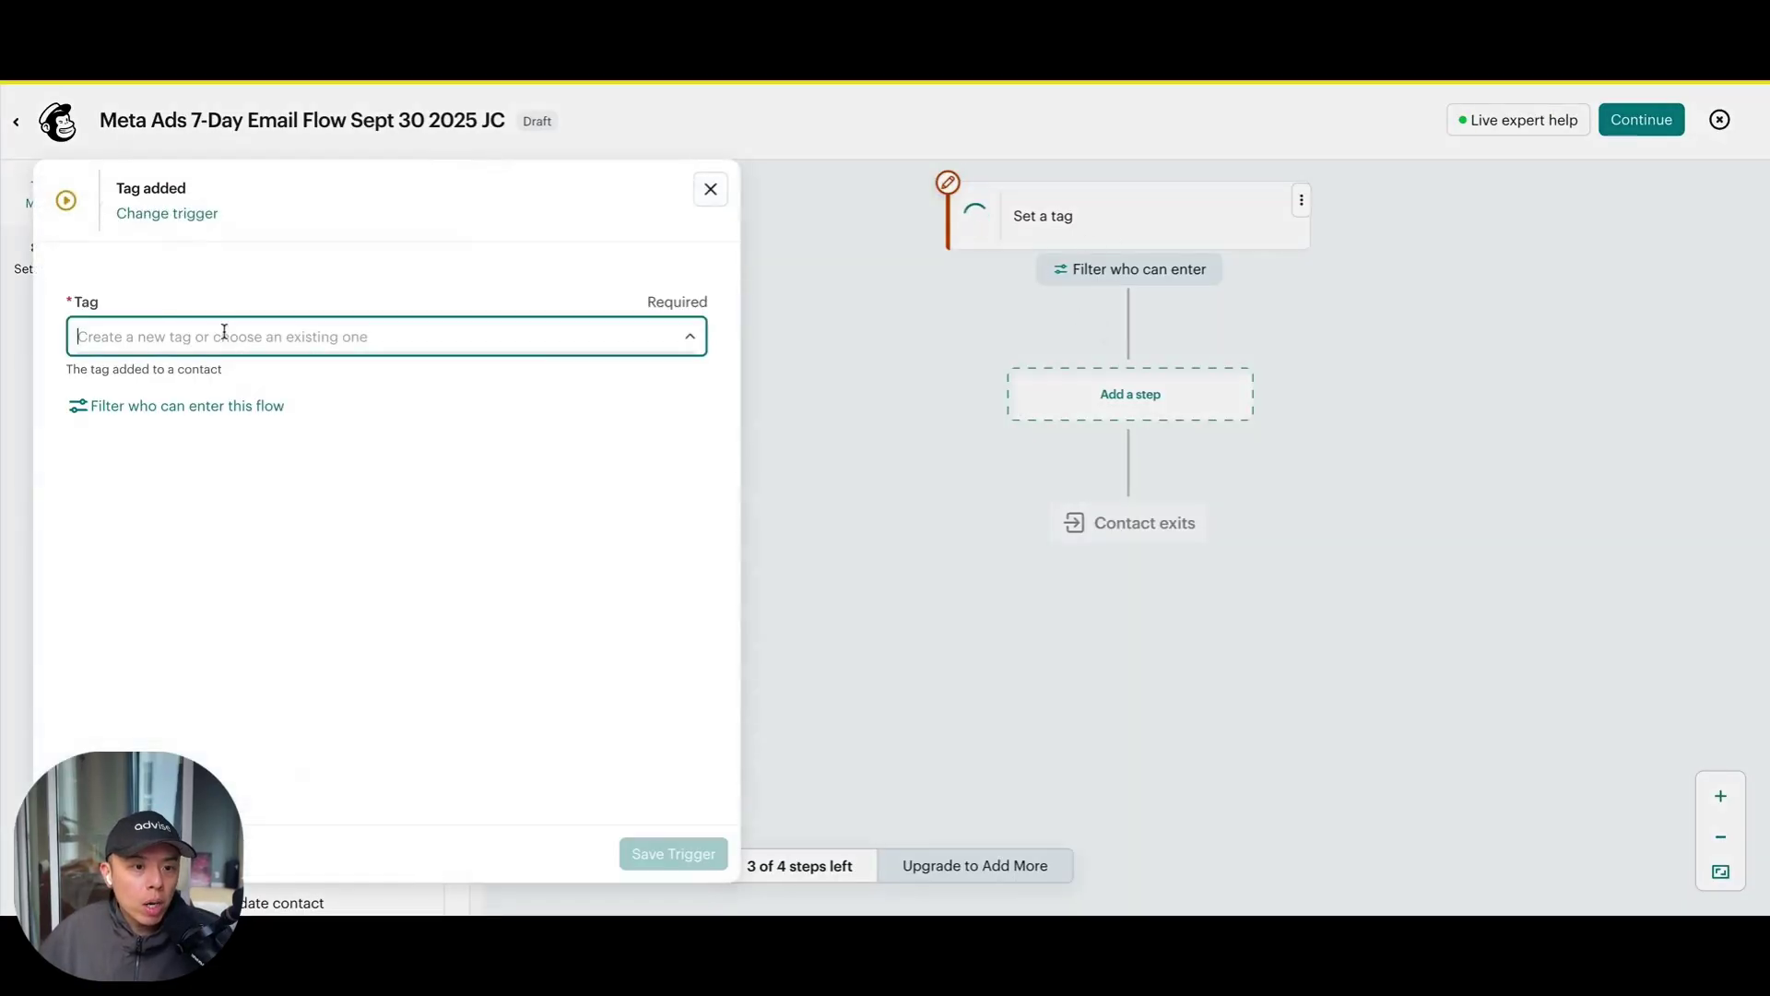
left_click(939, 390)
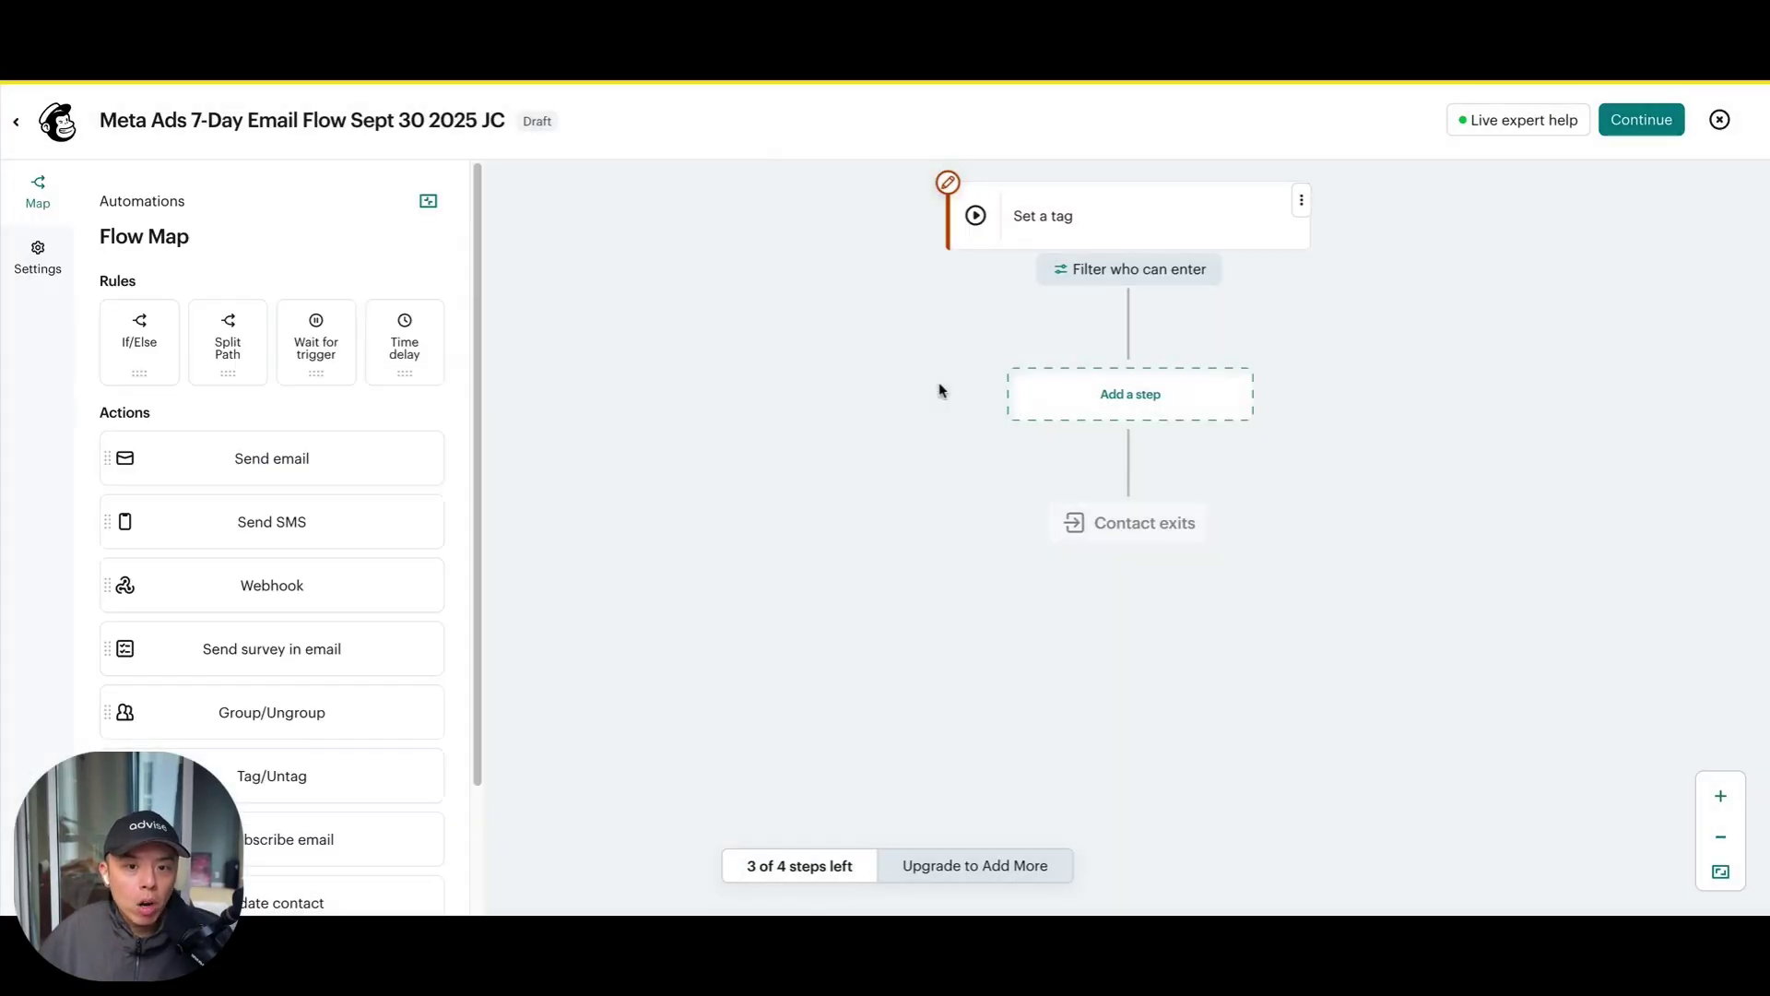
left_click(1135, 409)
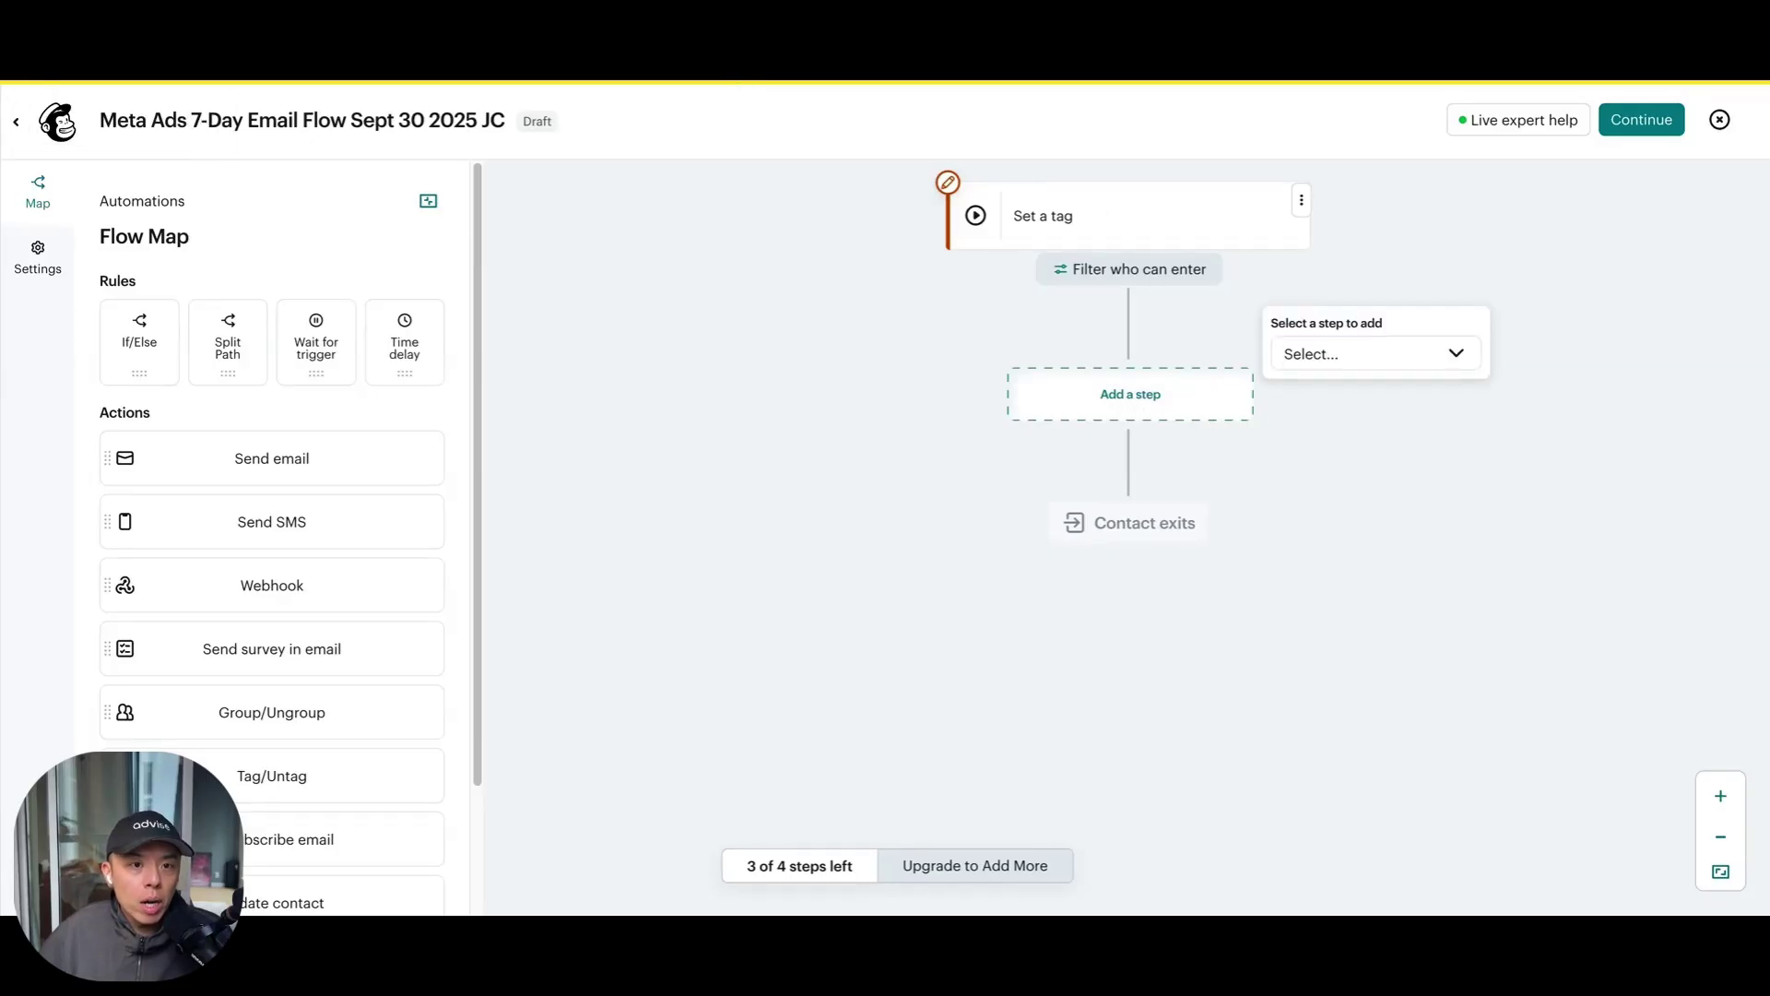
Scroll through ChatGPT's email sequence to review Emails 3 and 4
scroll(718, 353, "up", 15)
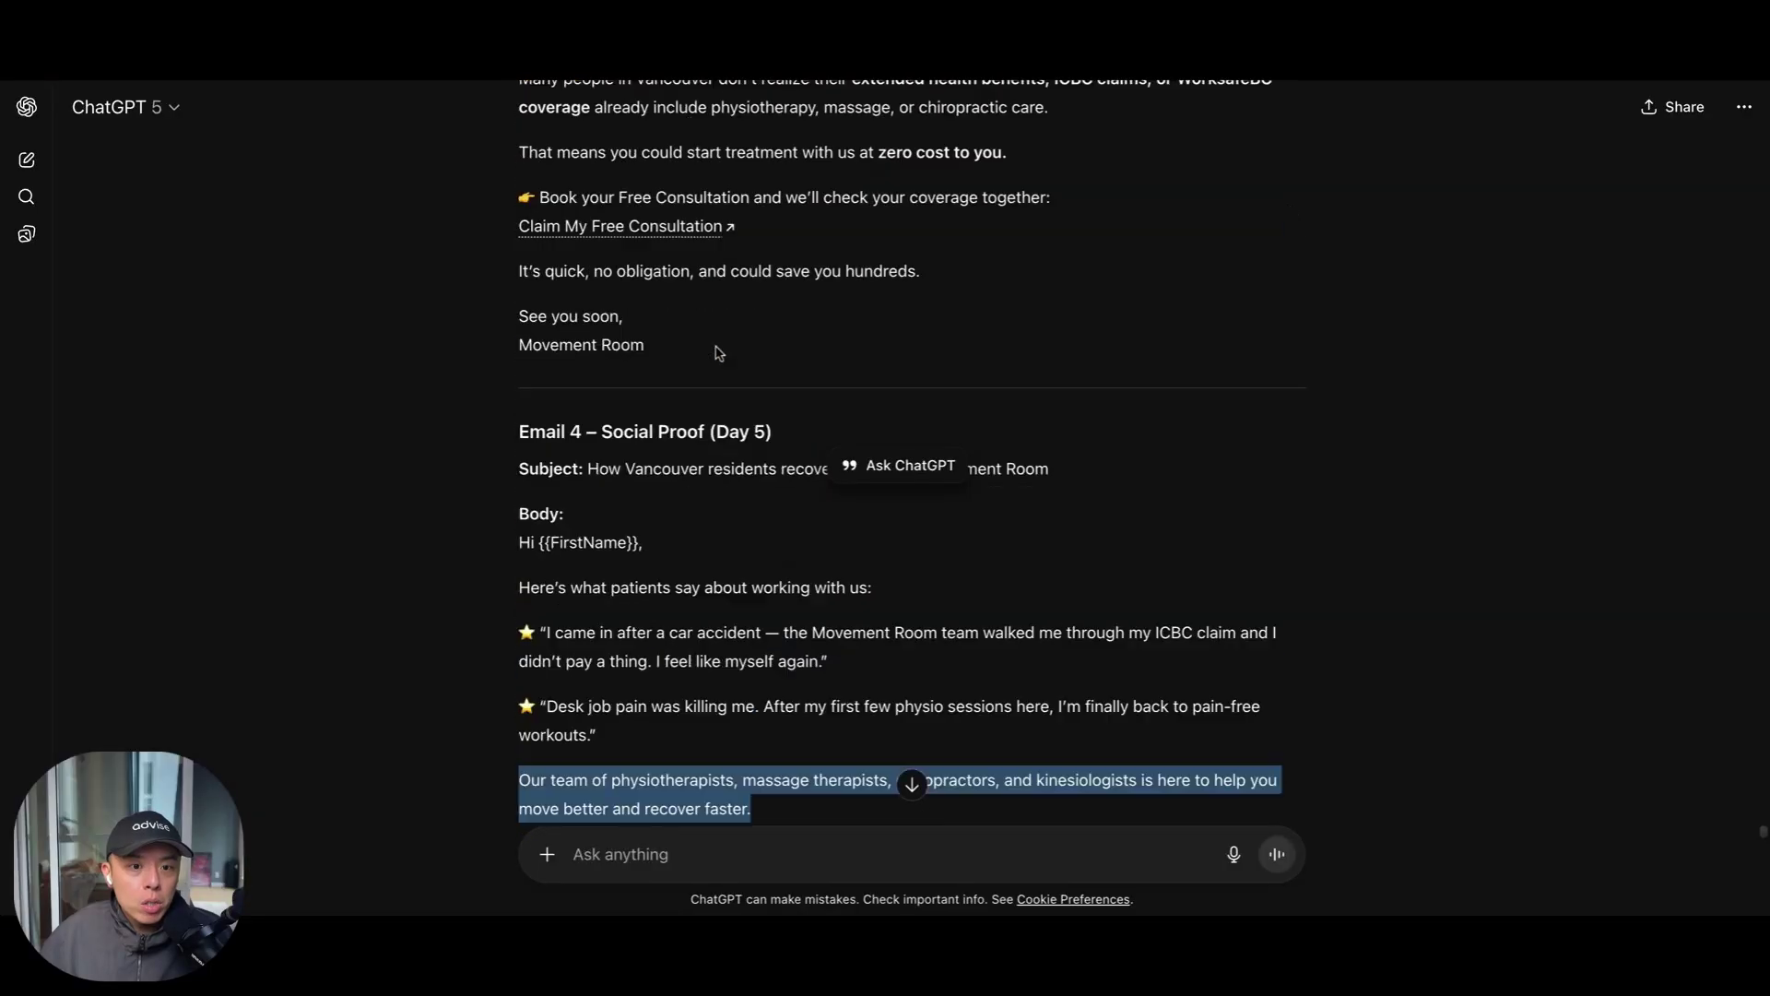
scroll(718, 353, "up", 10)
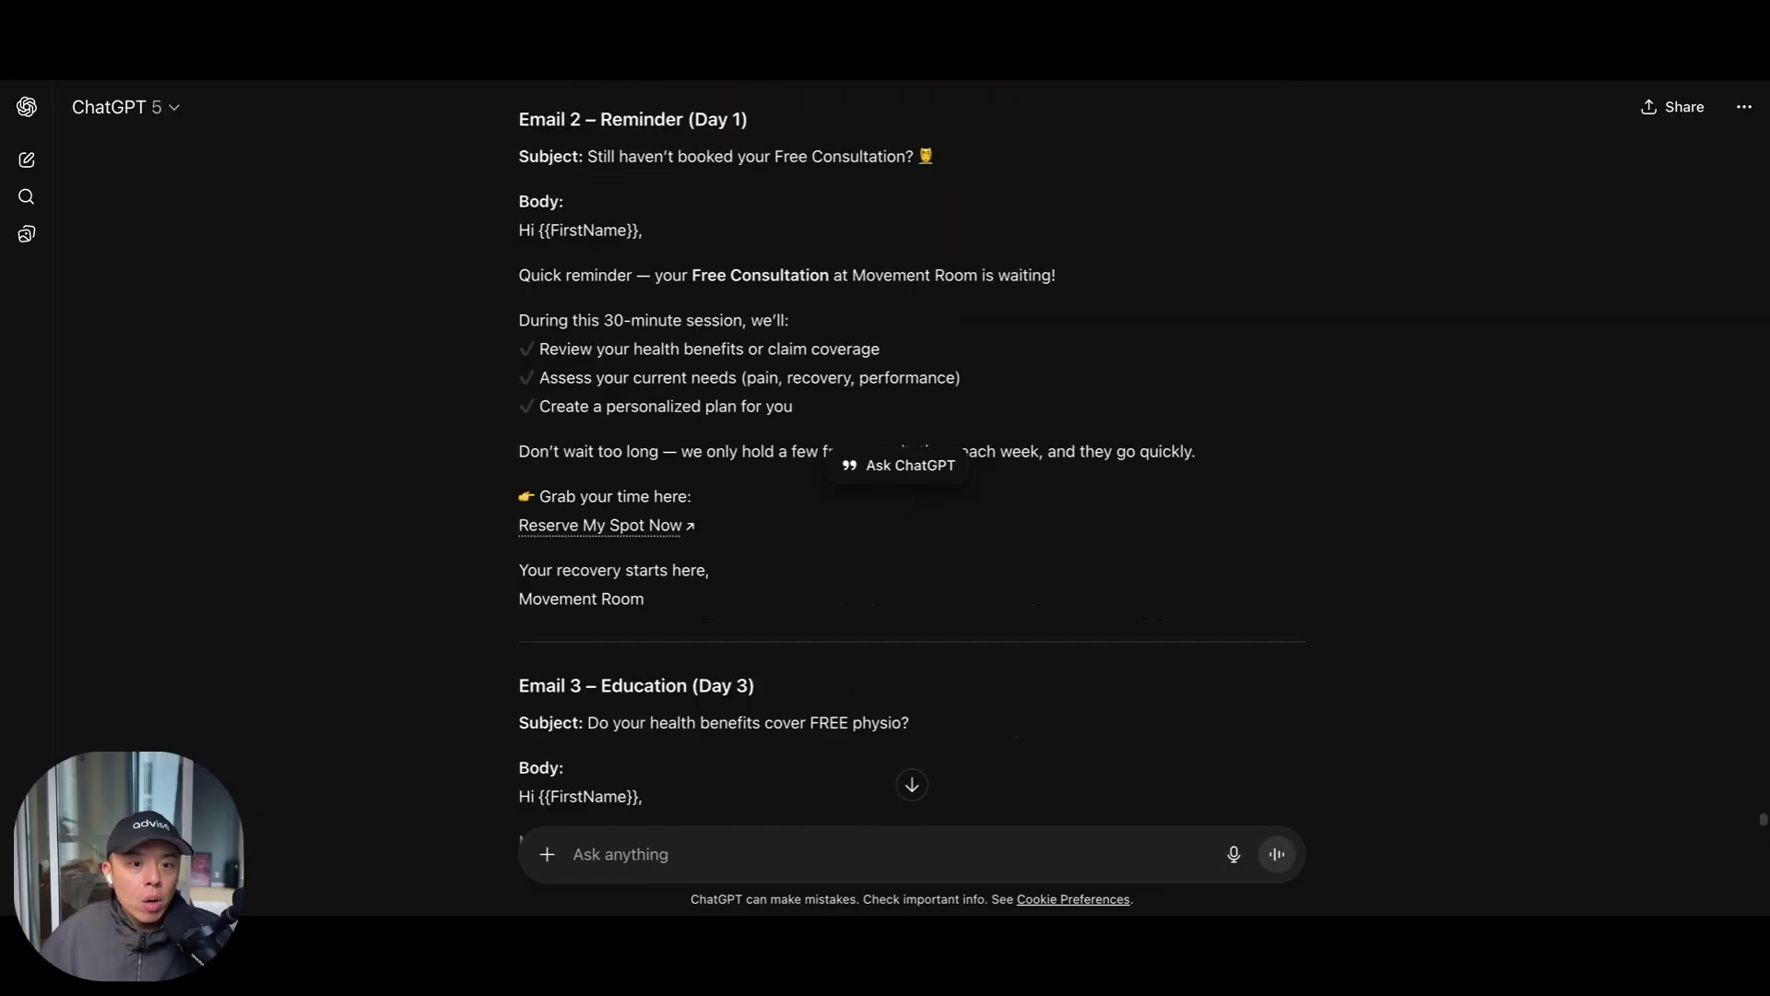
scroll(911, 451, "down", 15)
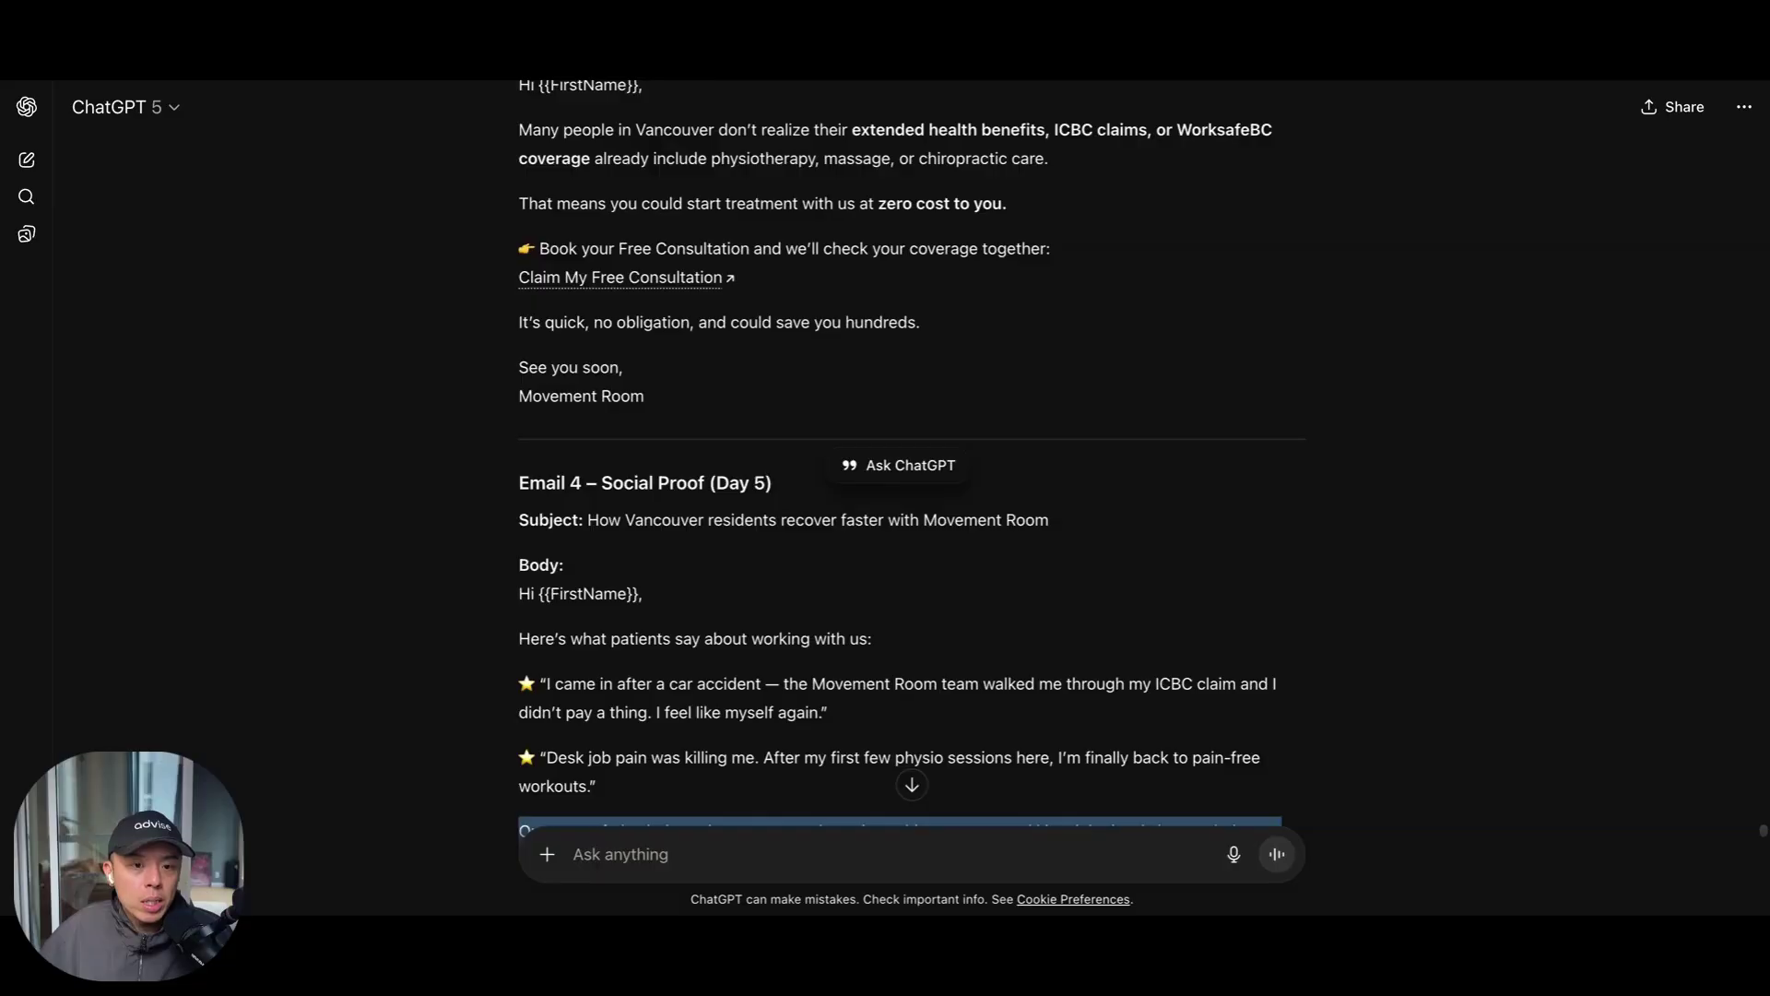
scroll(696, 387, "down", 5)
scroll(703, 326, "up", 6)
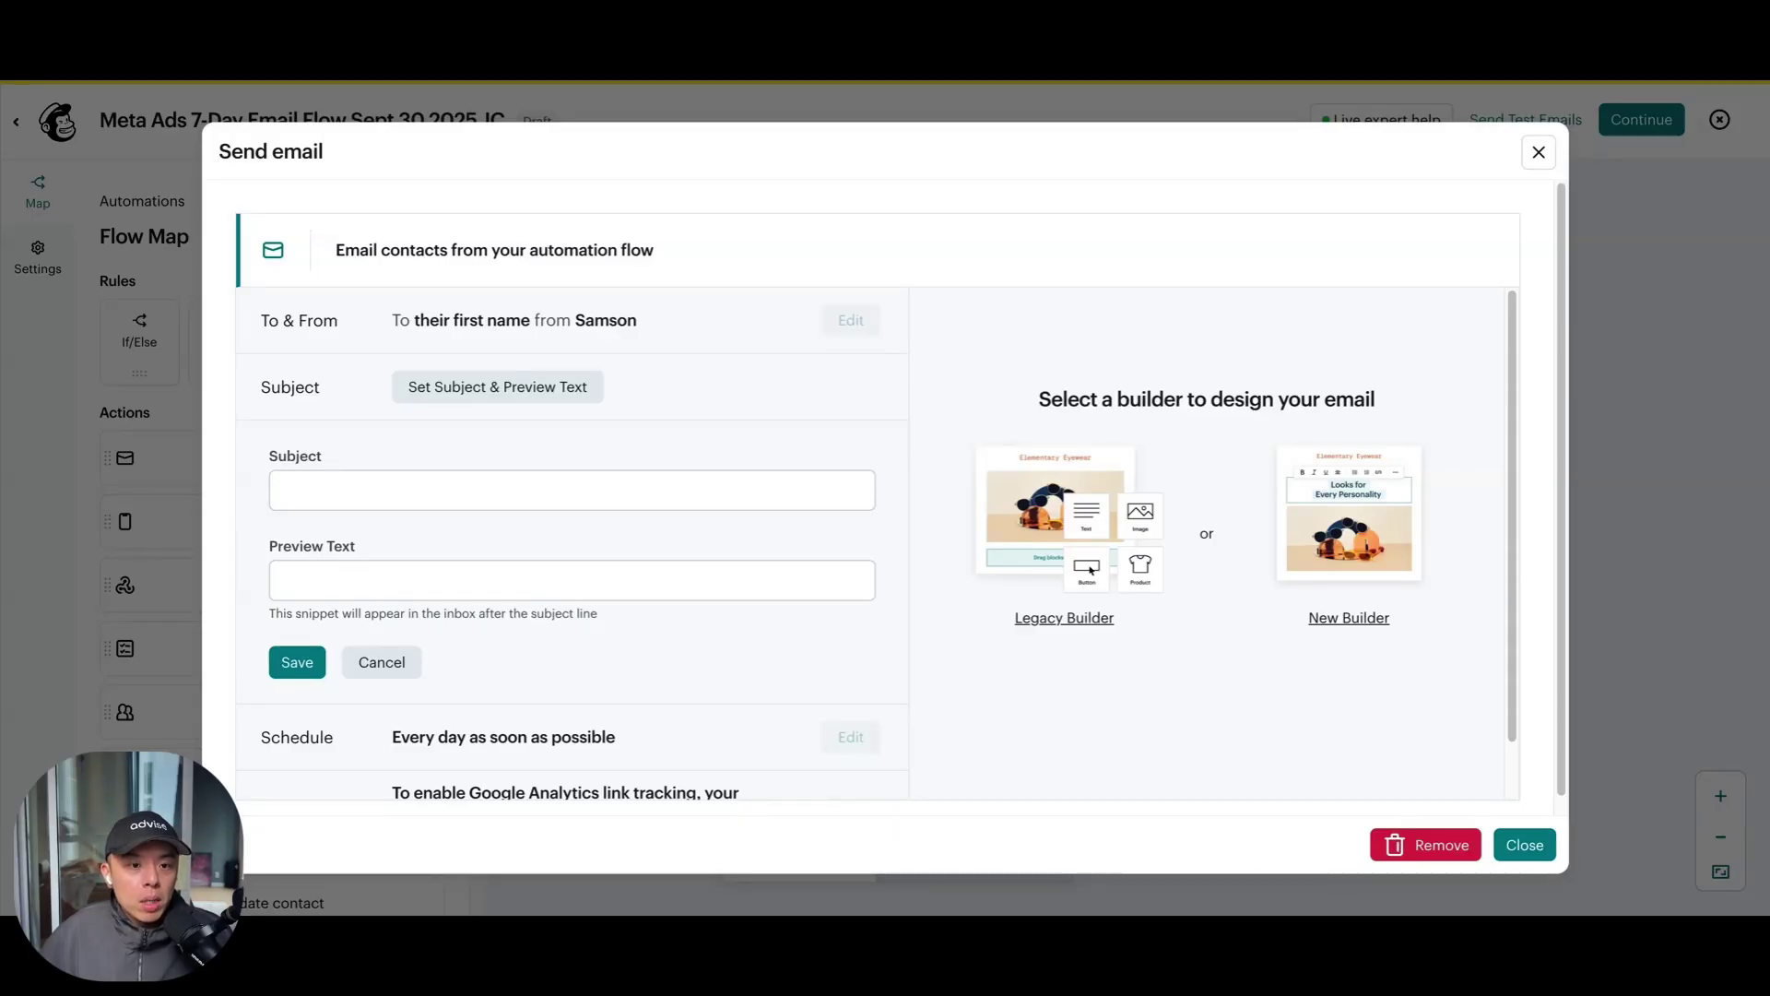
Save '✅ You're booked for a Free Consultation (spots go fast!)' as the subject, then choose New Builder
left_click(458, 487)
type("✅ You’re booked for a Free Consultation (spots go fast!)")
key("Tab")
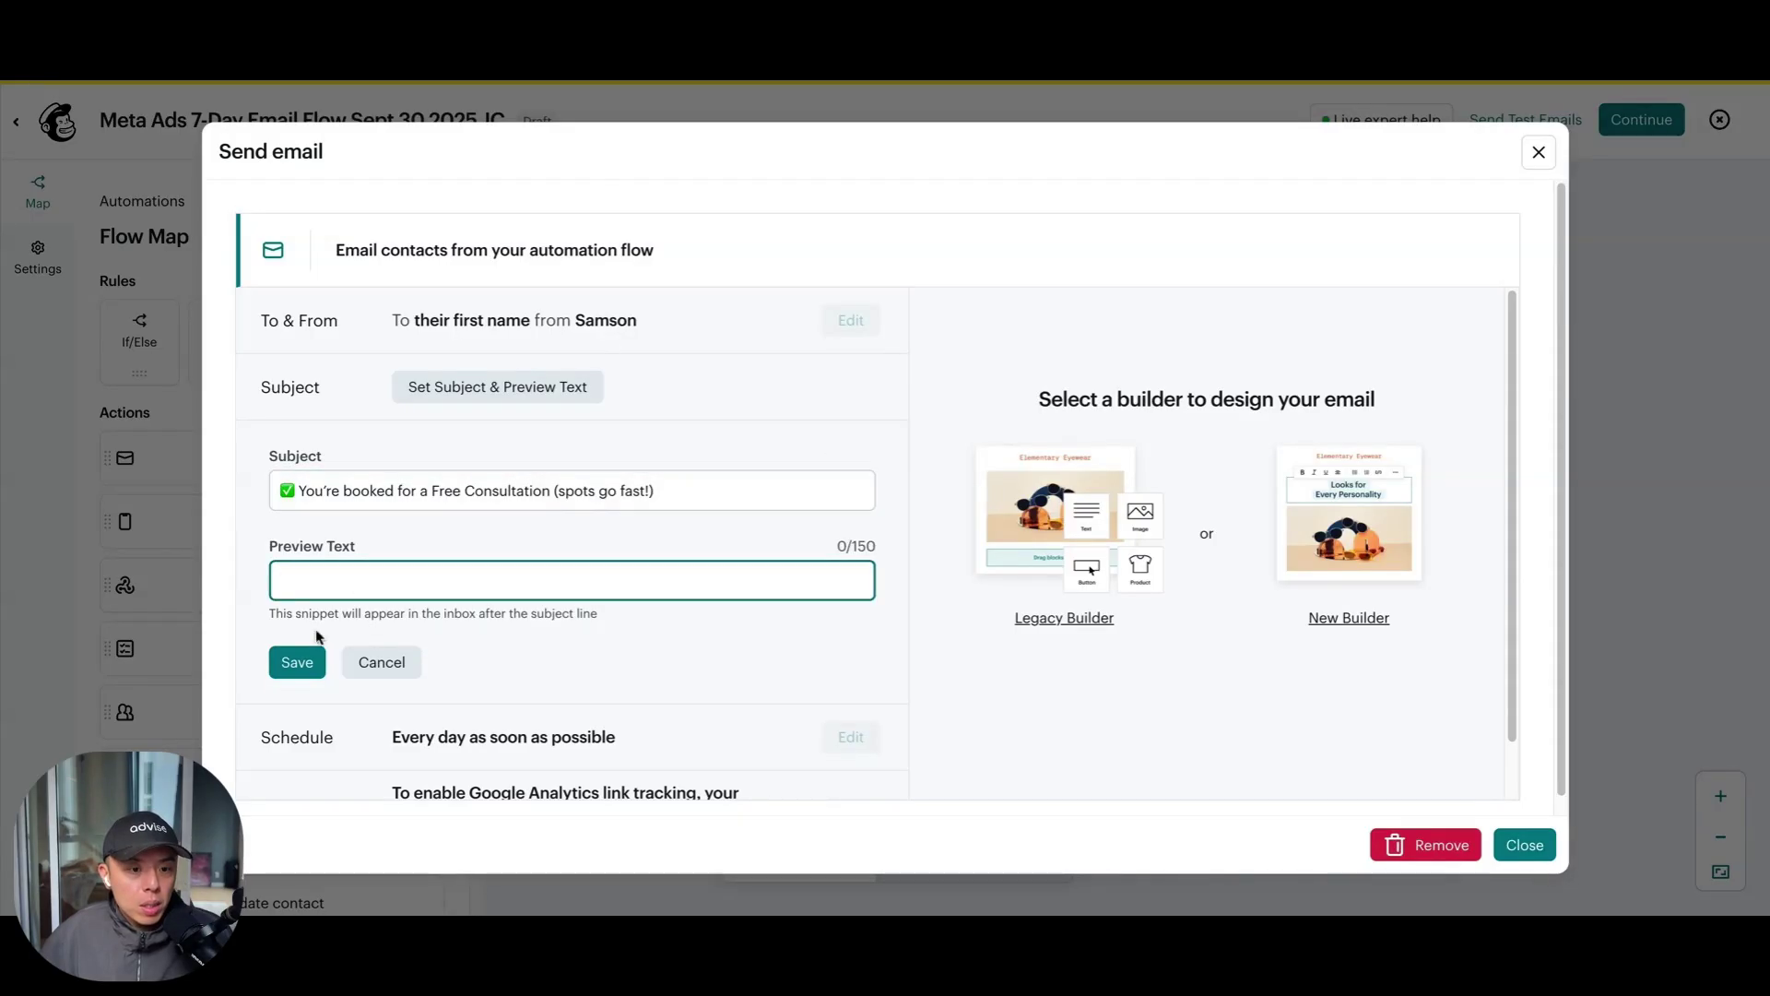
left_click(294, 662)
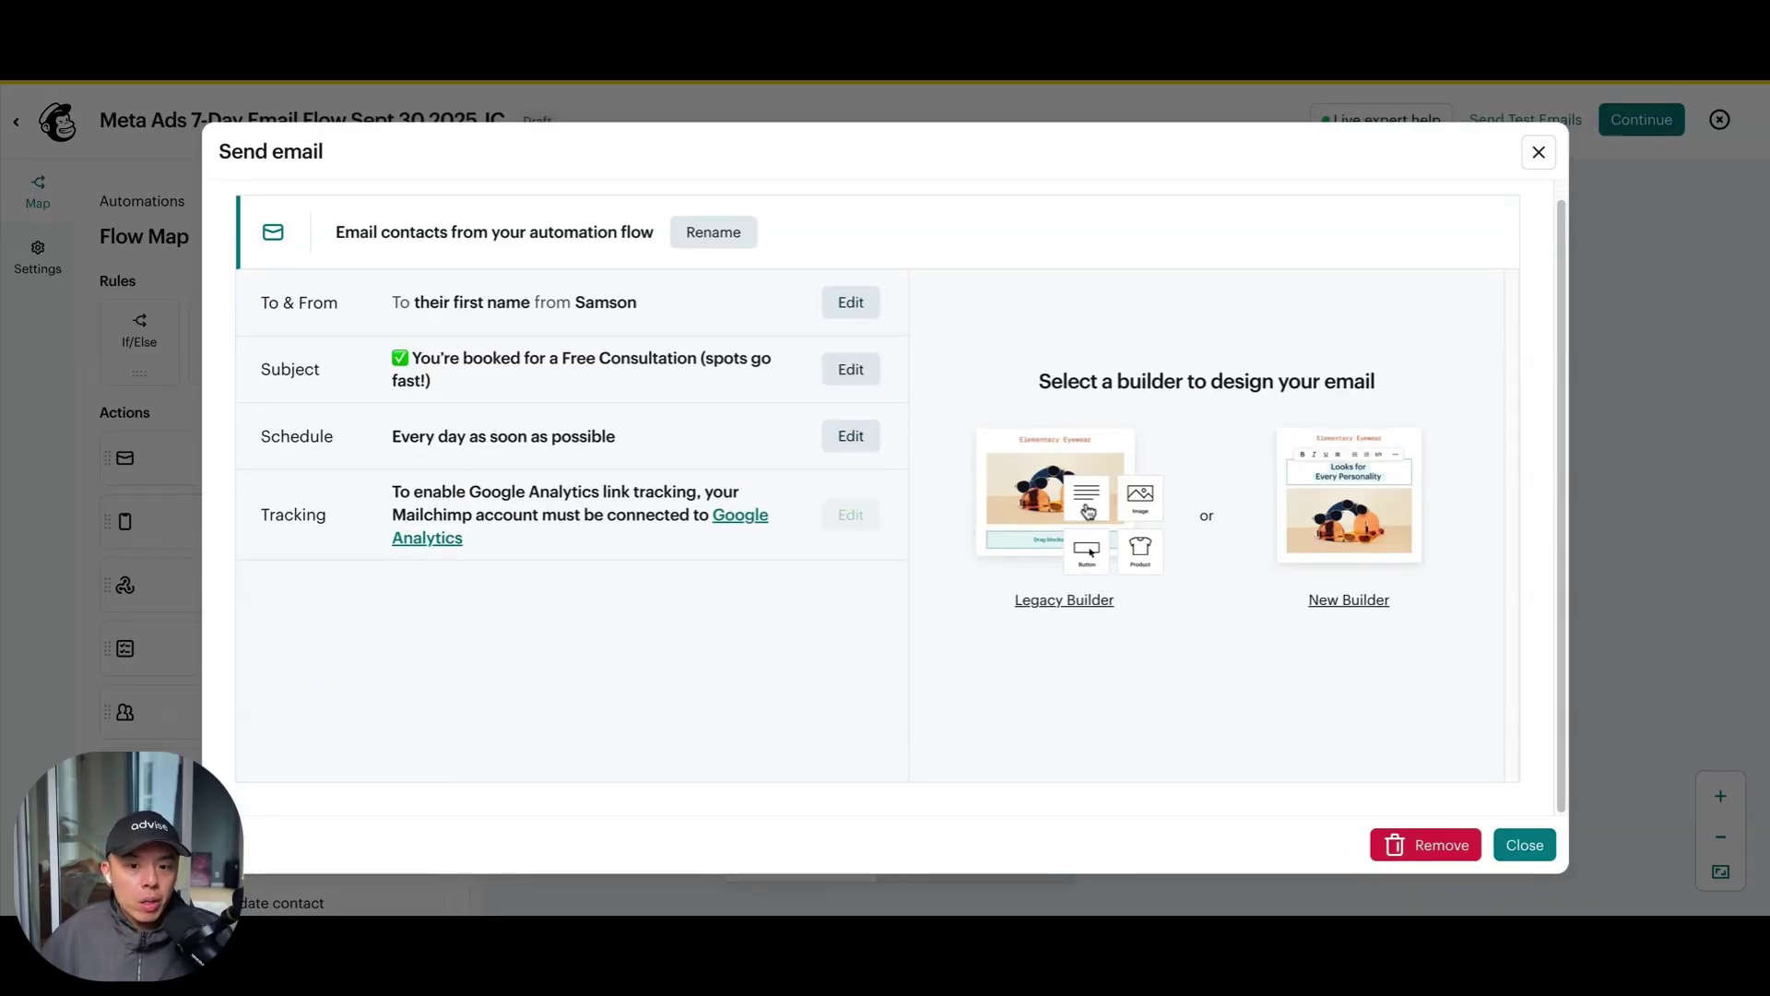
left_click(1372, 502)
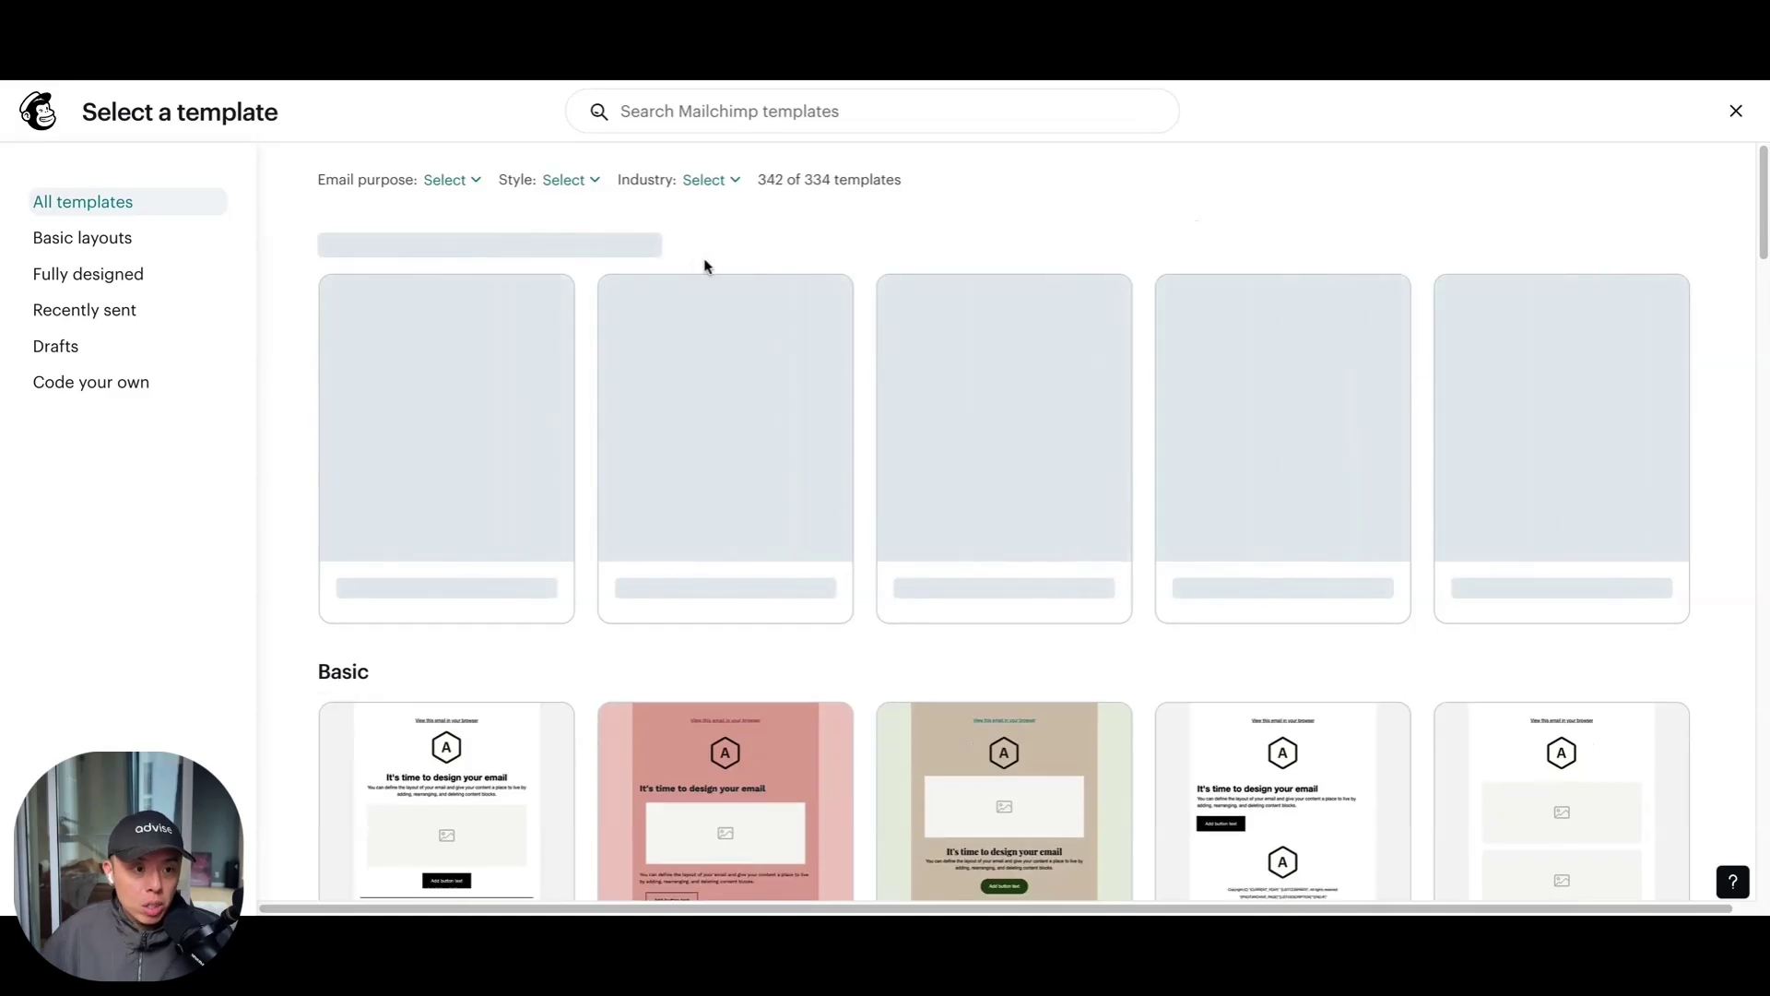
Browse the template gallery, then apply the recently sent 'Refer a Friend - 20% OFF' email as the design
scroll(1107, 288, "down", 8)
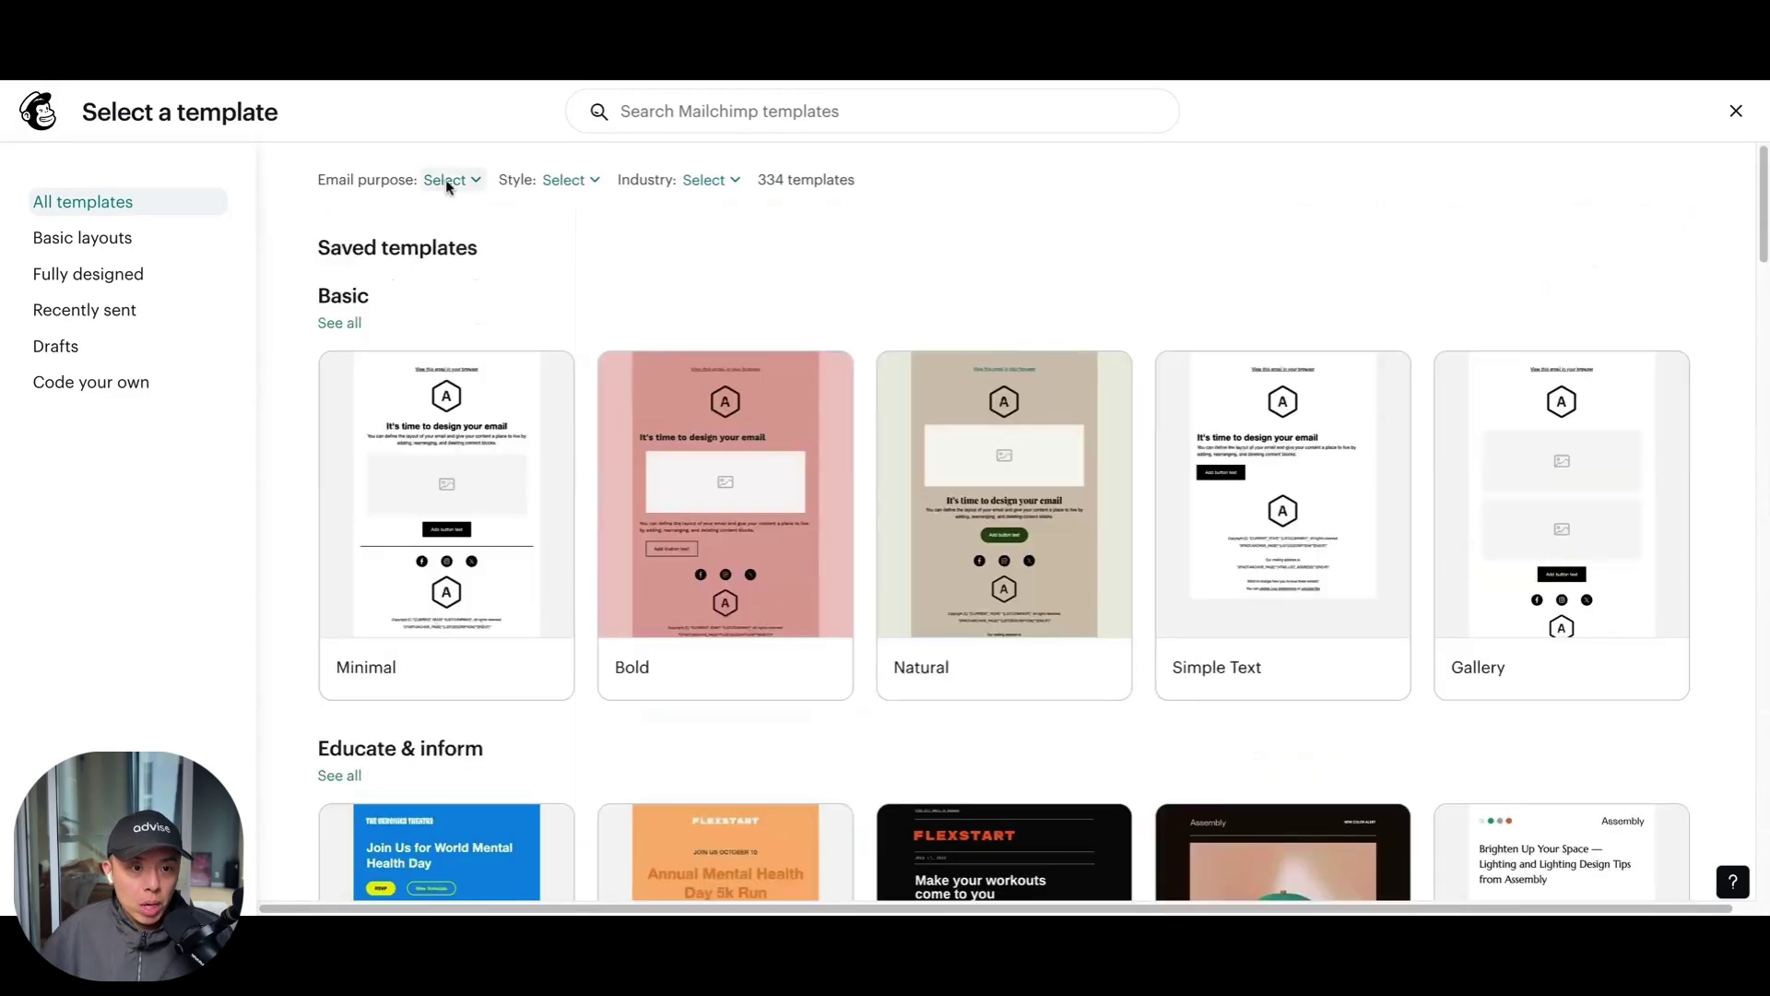
left_click(447, 182)
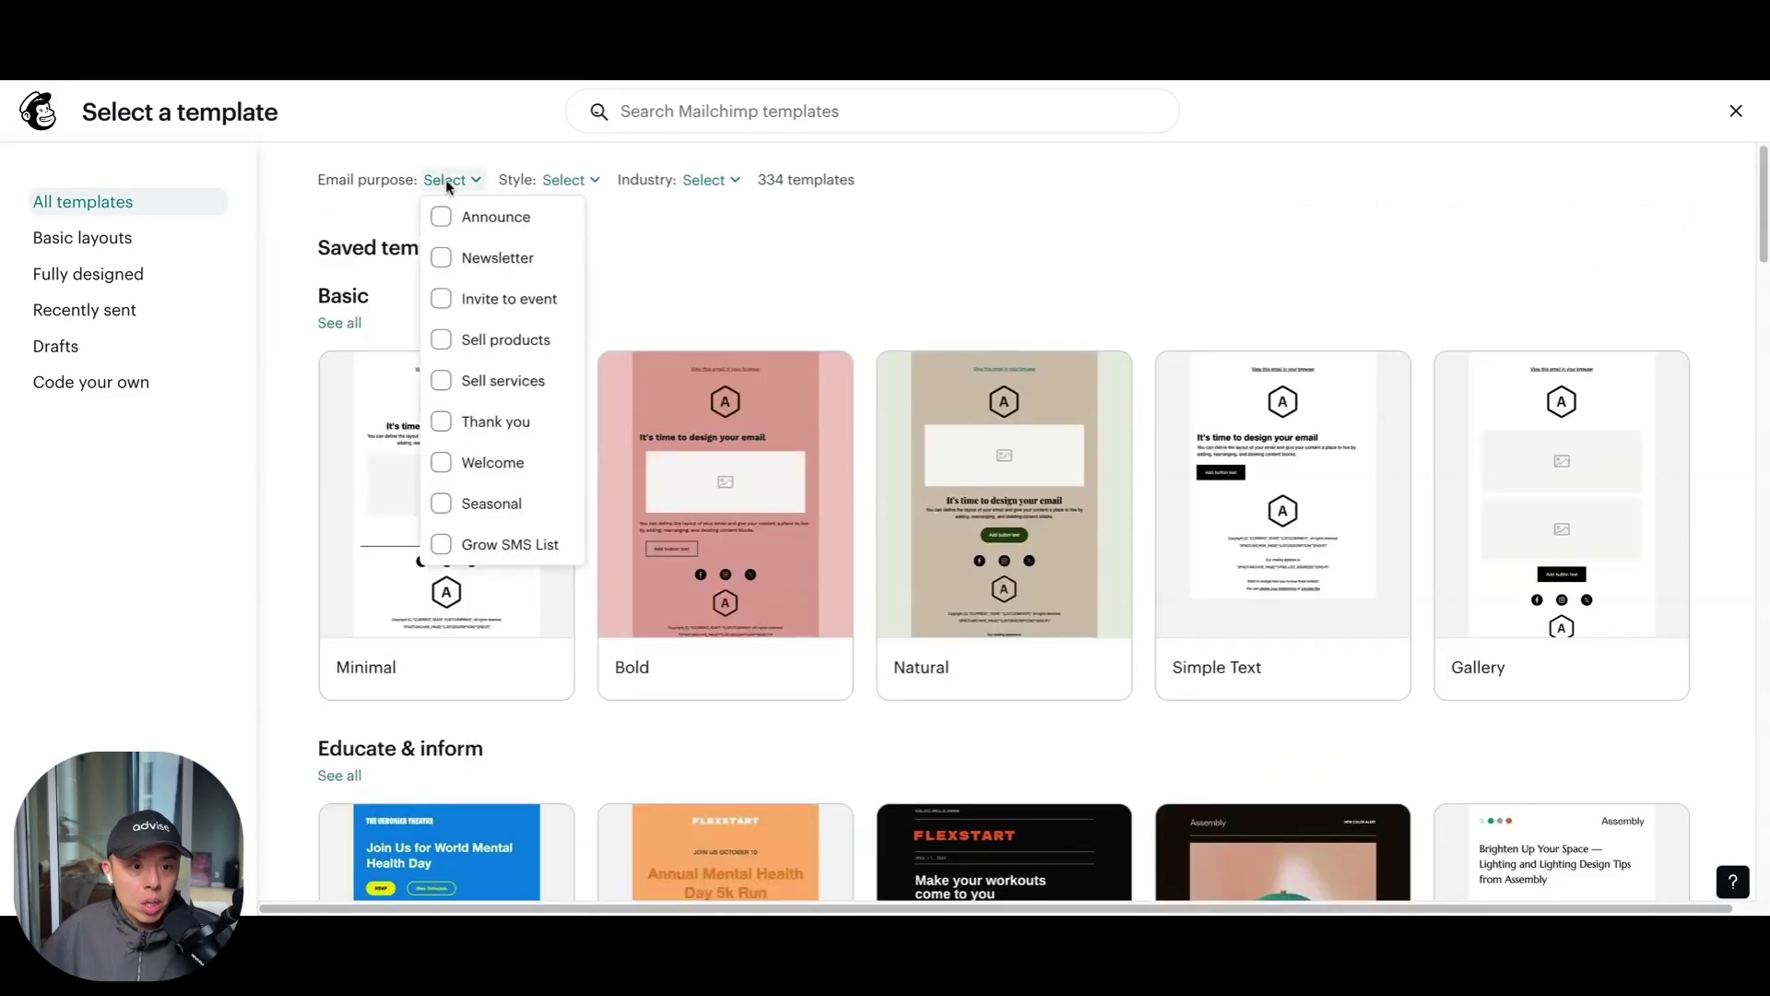
left_click(911, 277)
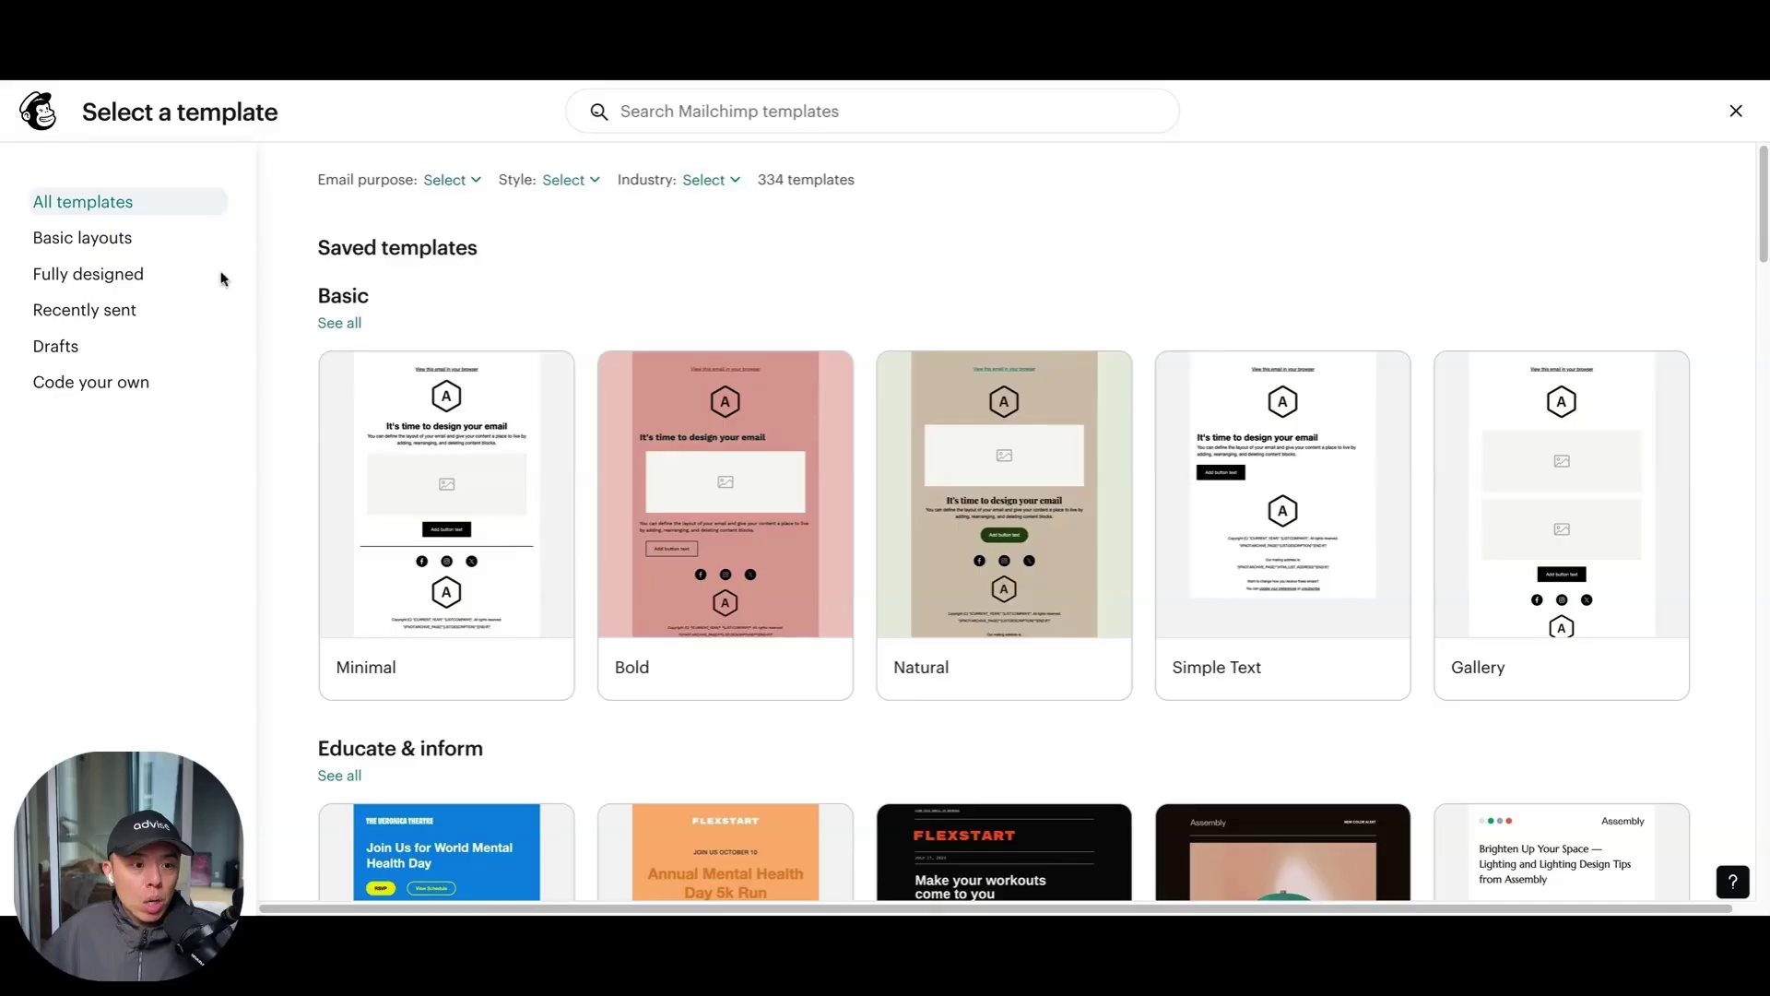
left_click(159, 242)
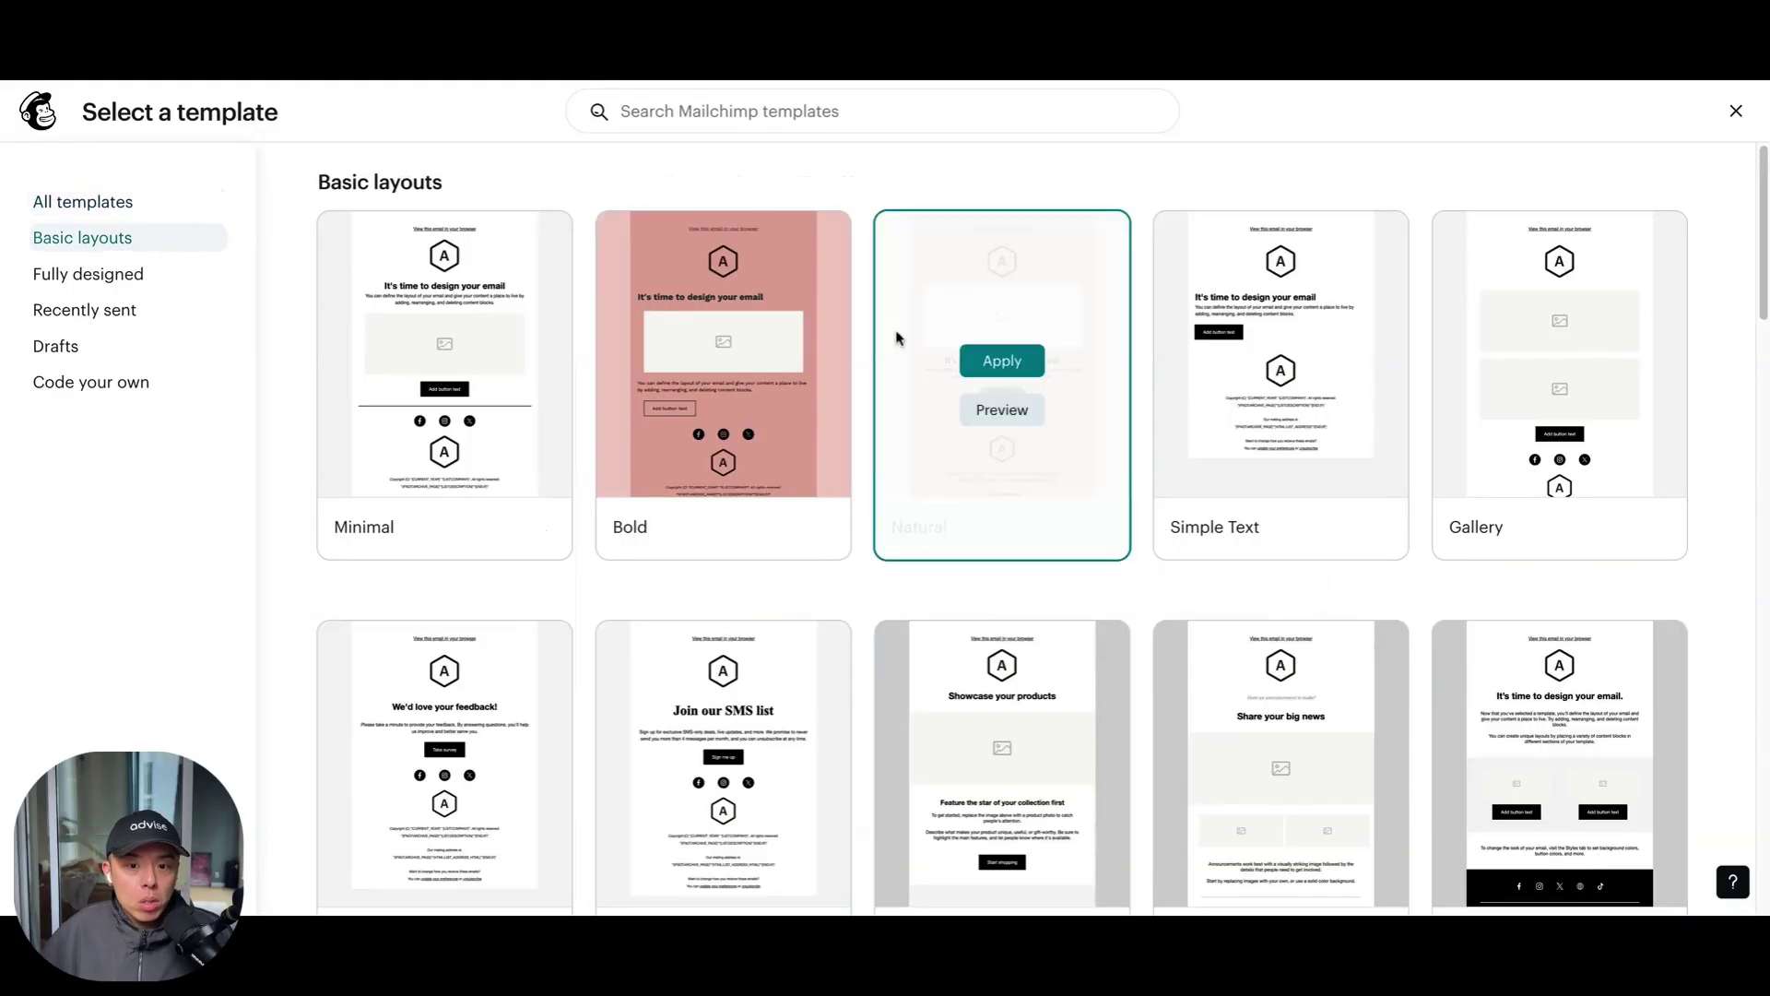
scroll(913, 442, "down", 8)
scroll(911, 445, "down", 15)
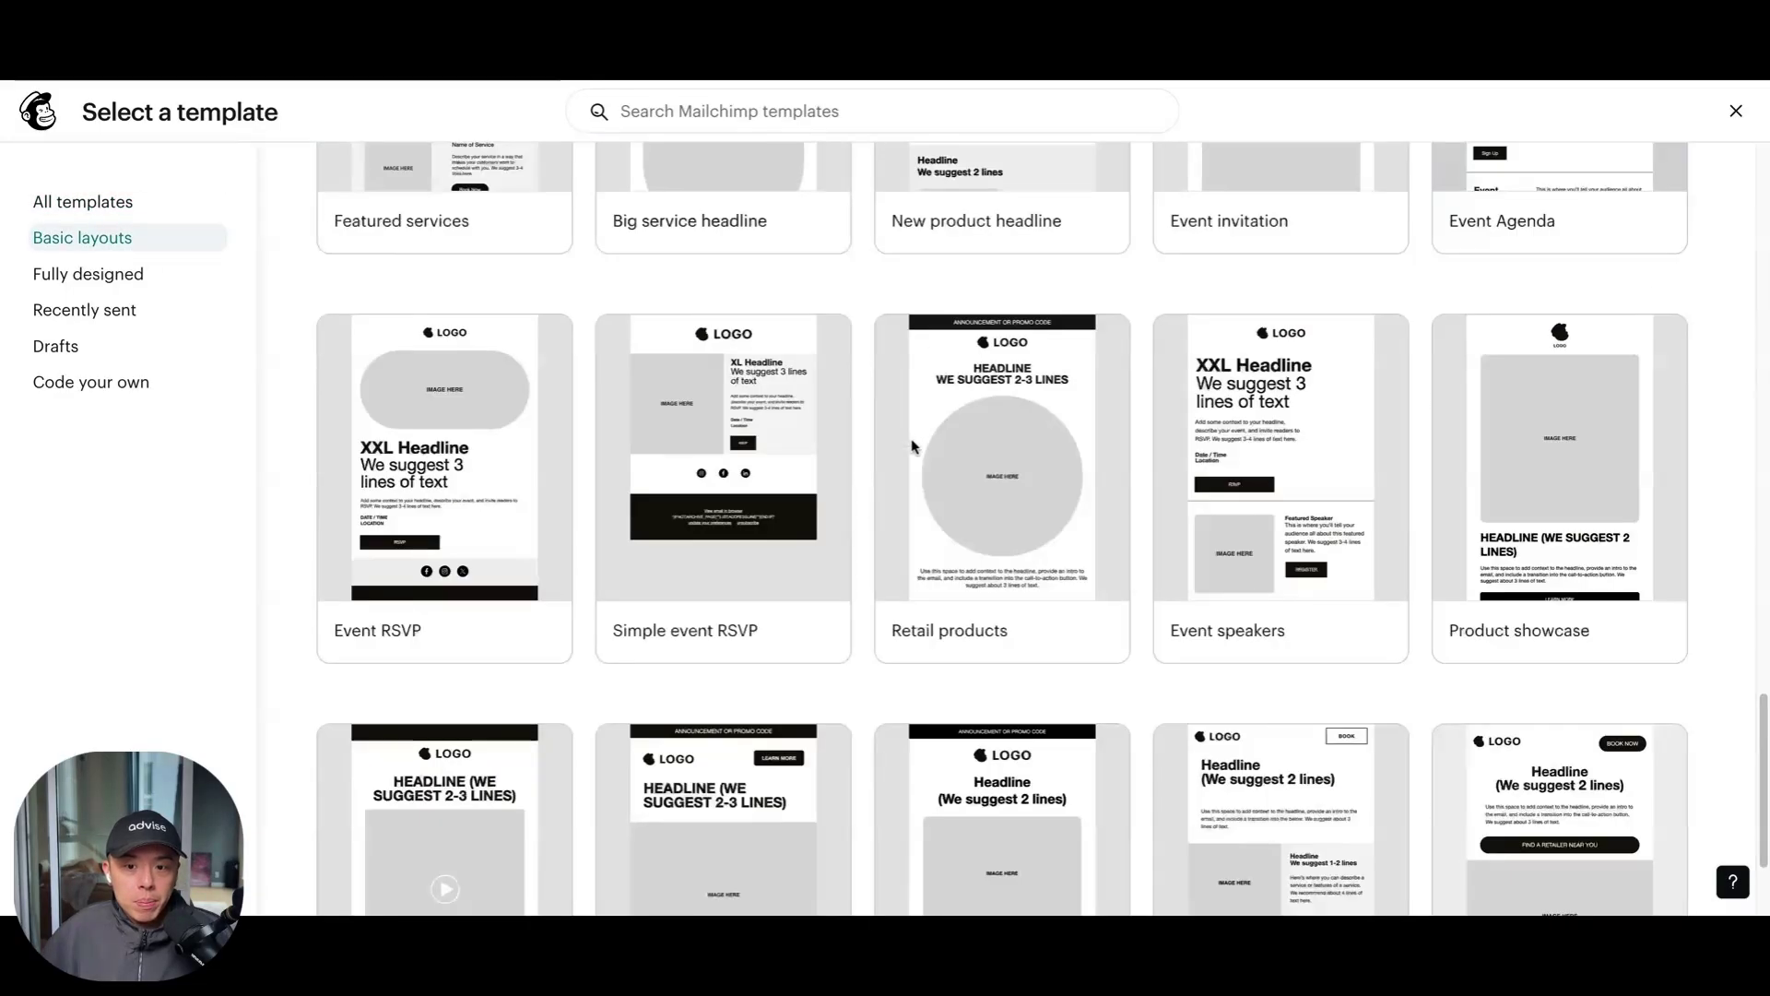
scroll(861, 446, "up", 20)
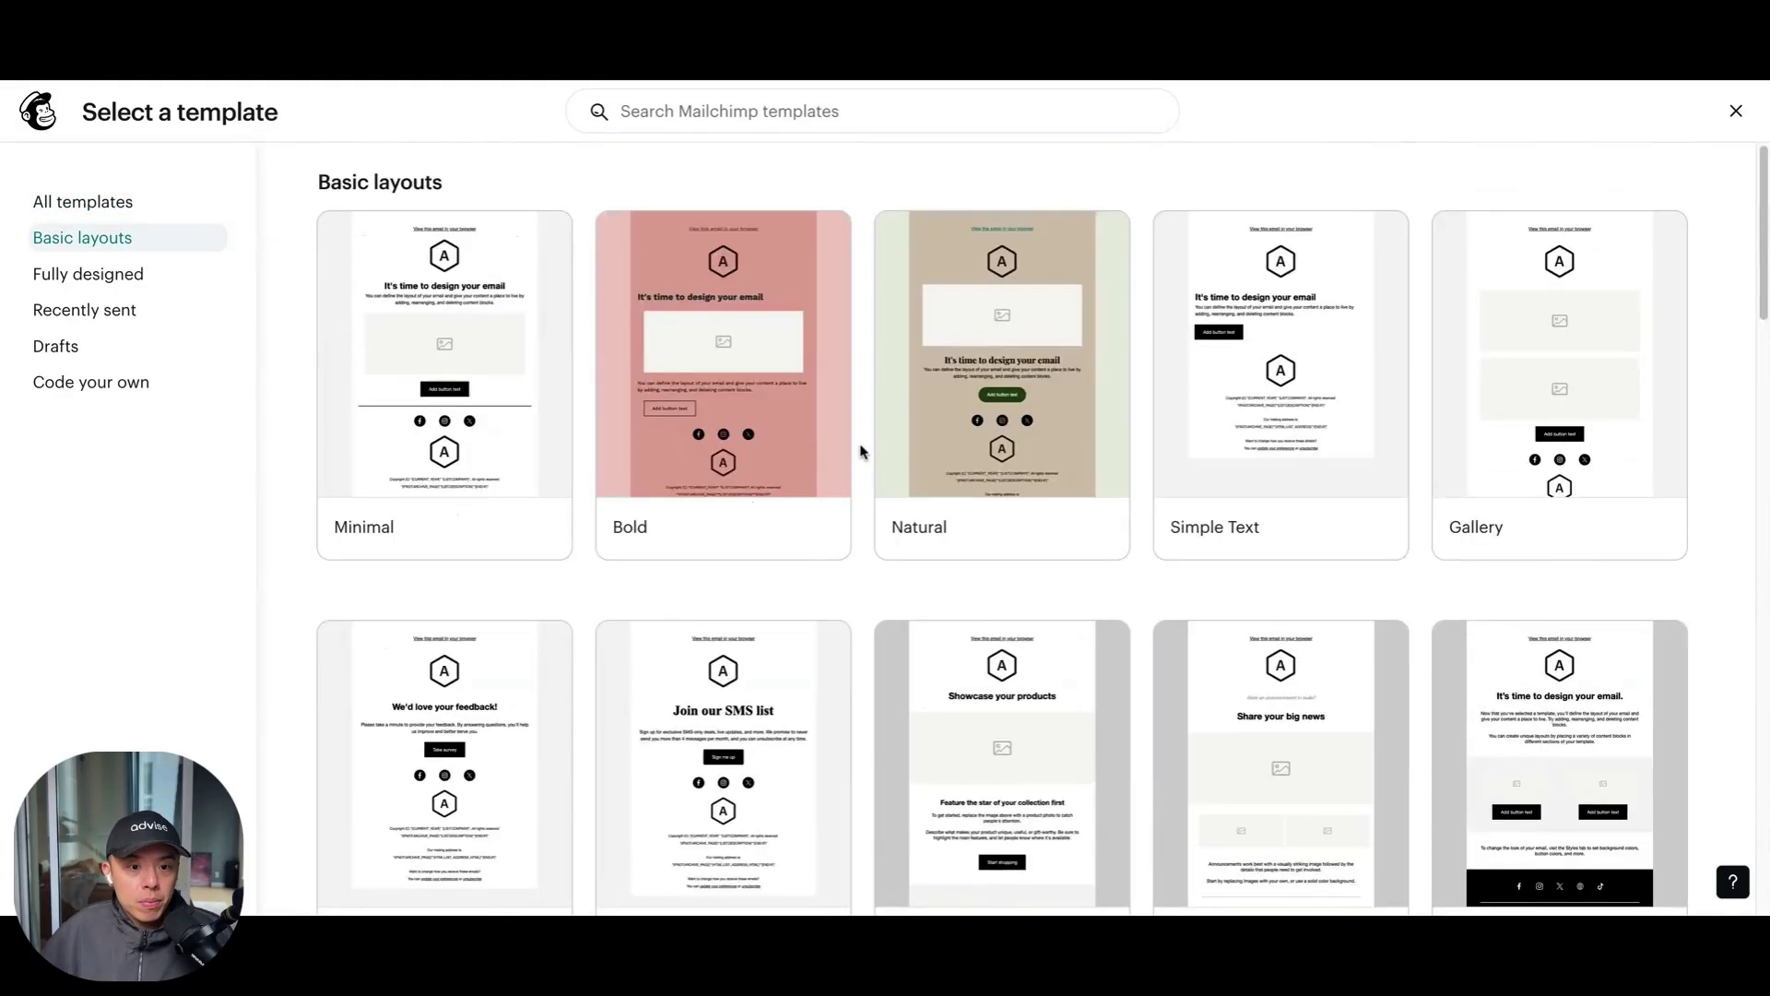
scroll(1309, 355, "down", 13)
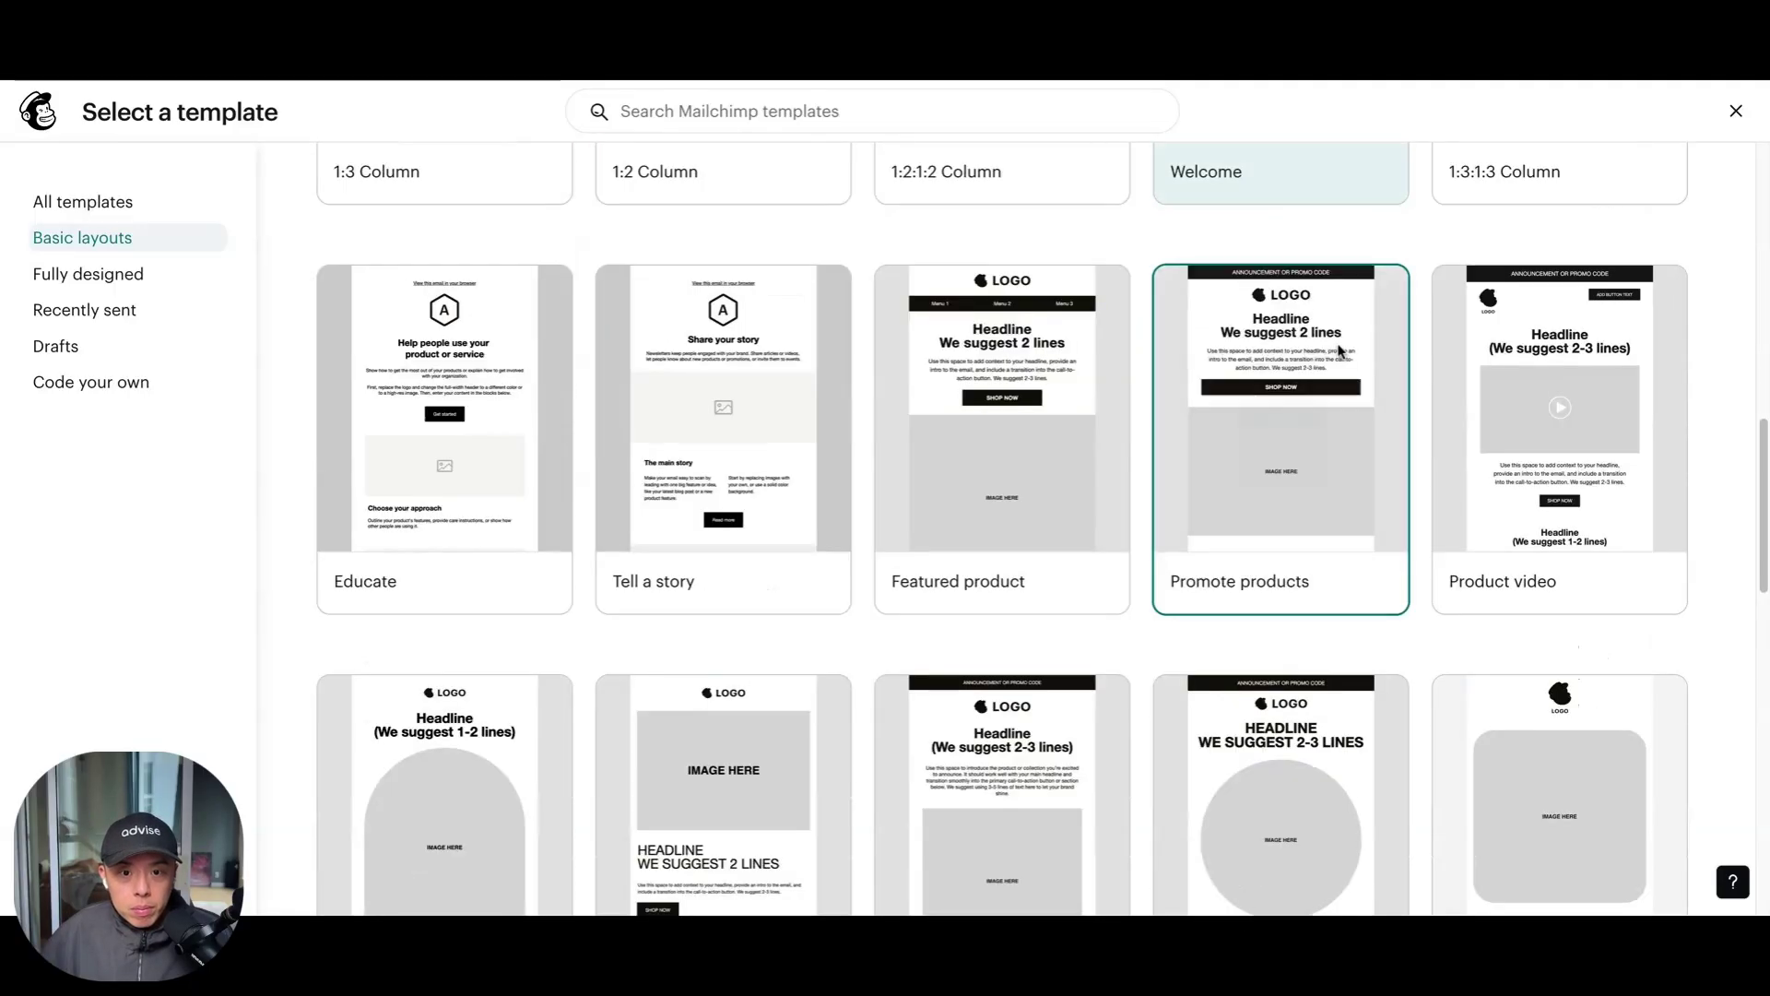
scroll(1439, 322, "up", 4)
scroll(1383, 350, "down", 15)
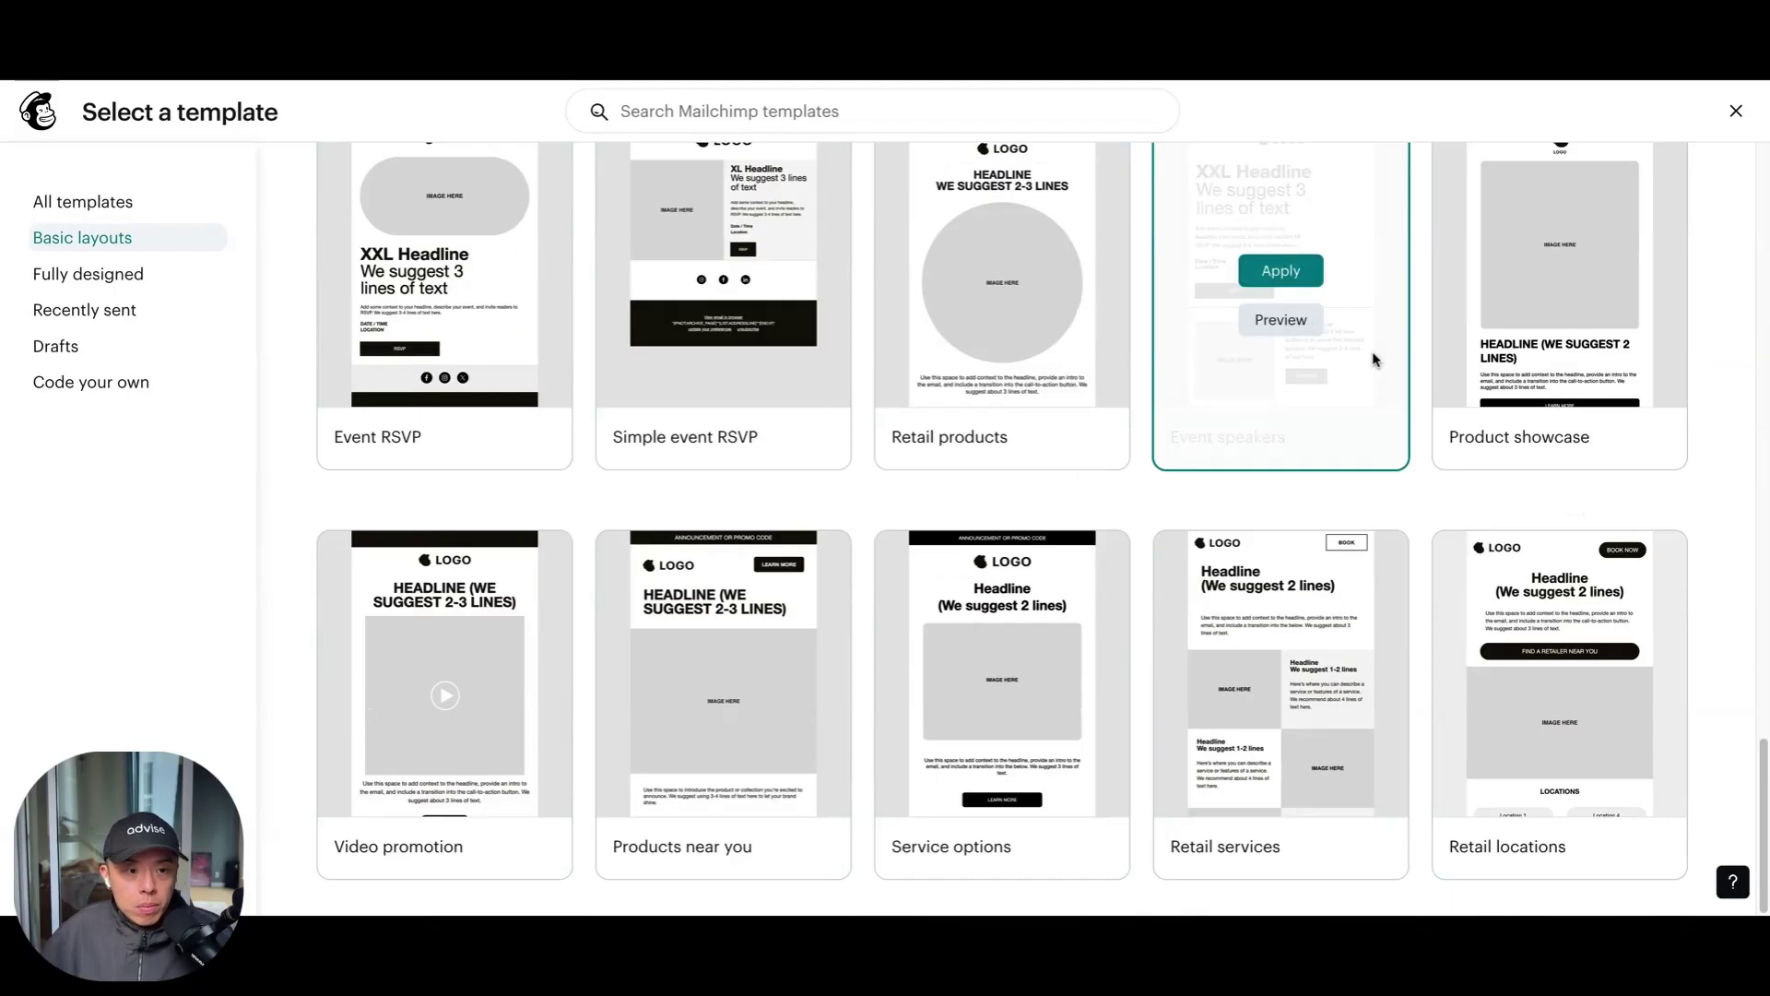
scroll(646, 231, "down", 8)
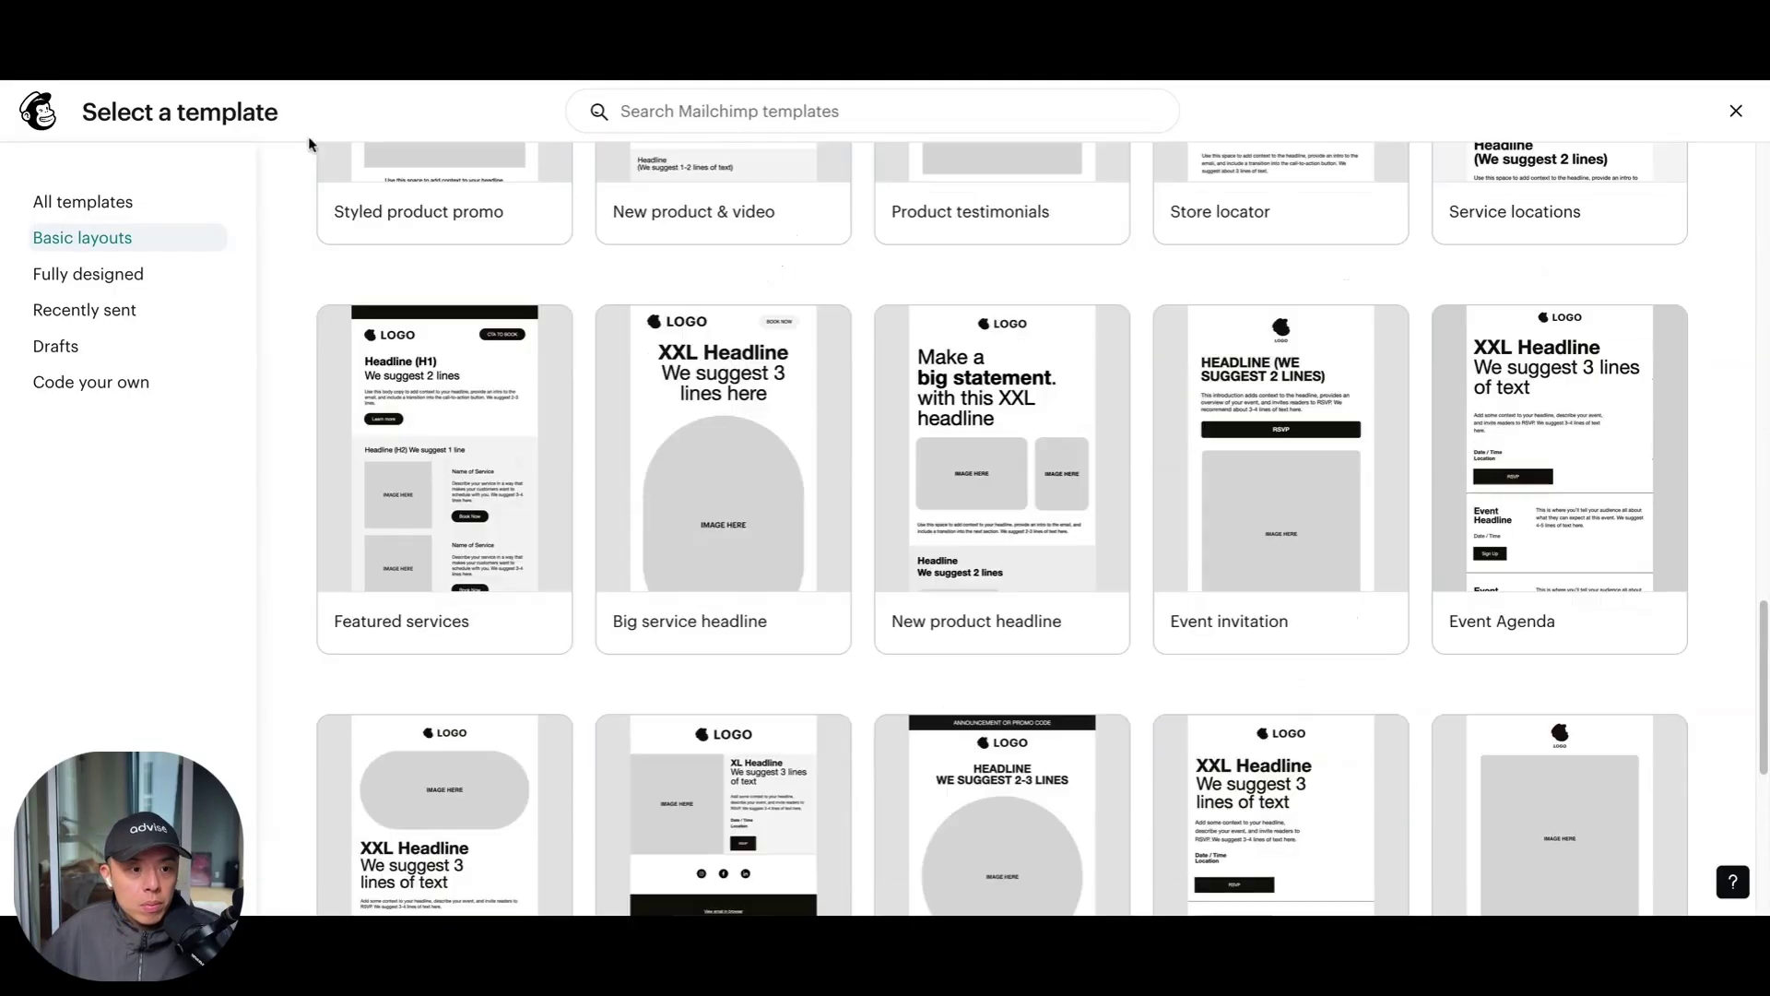
left_click(130, 321)
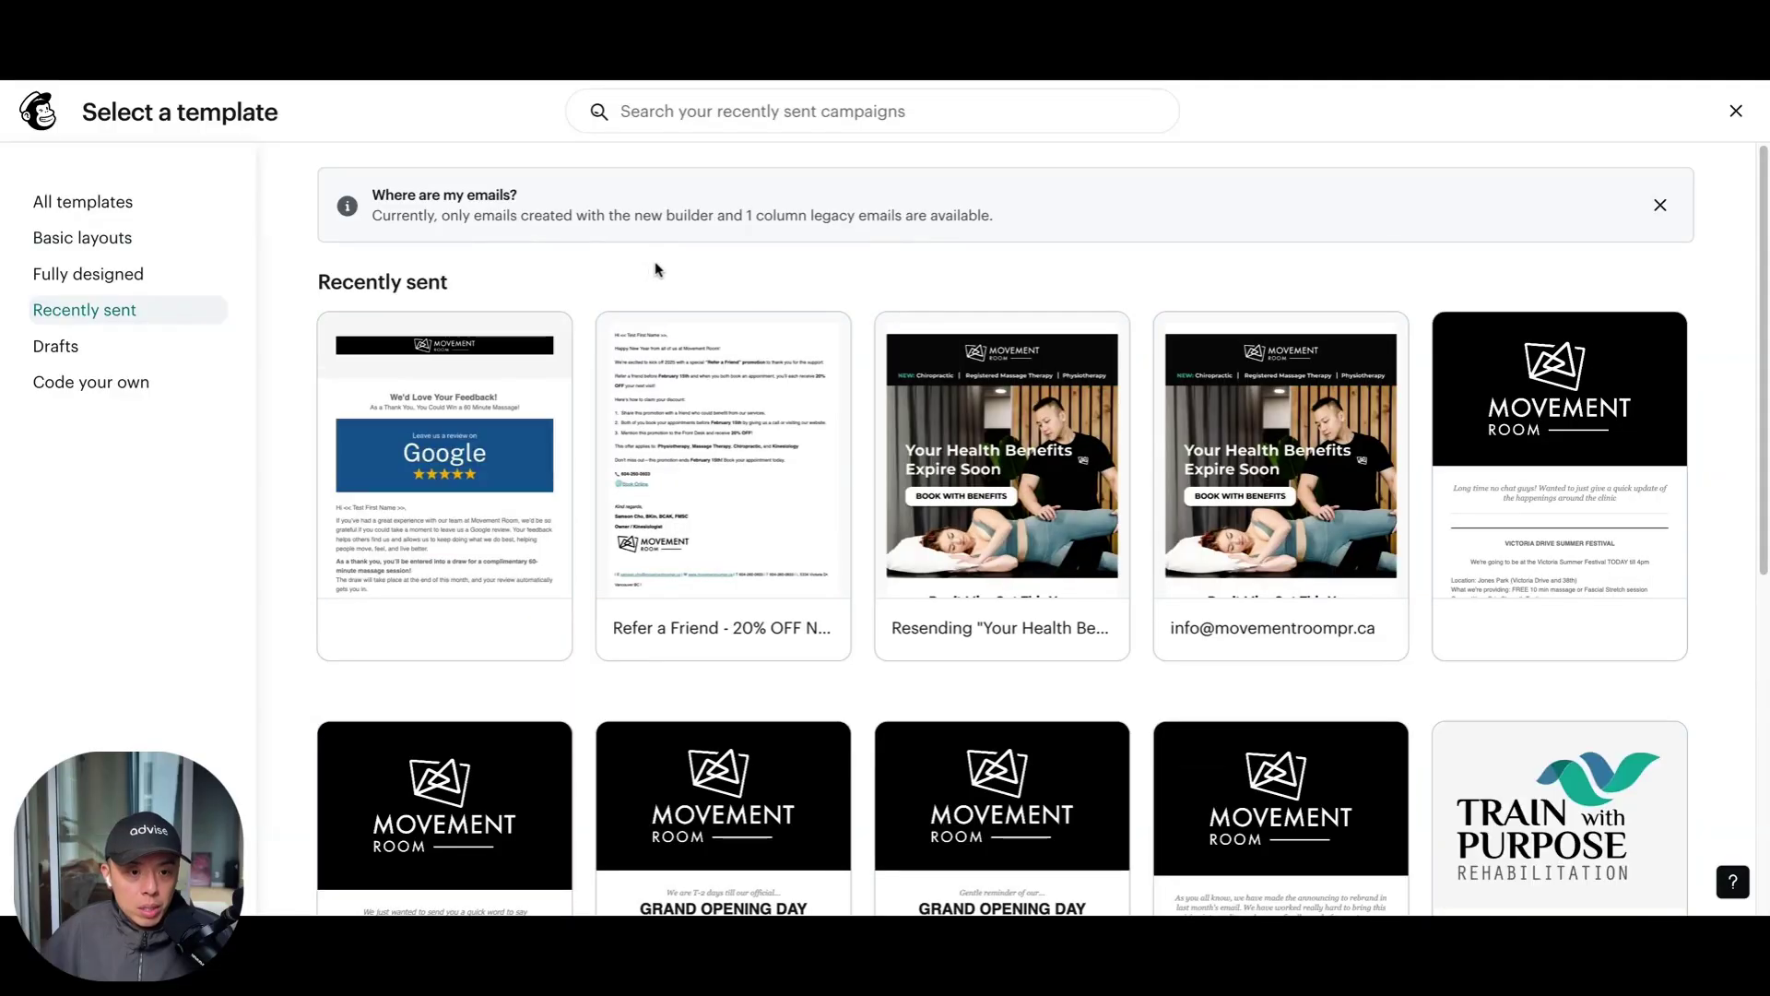
mouse_move(714, 413)
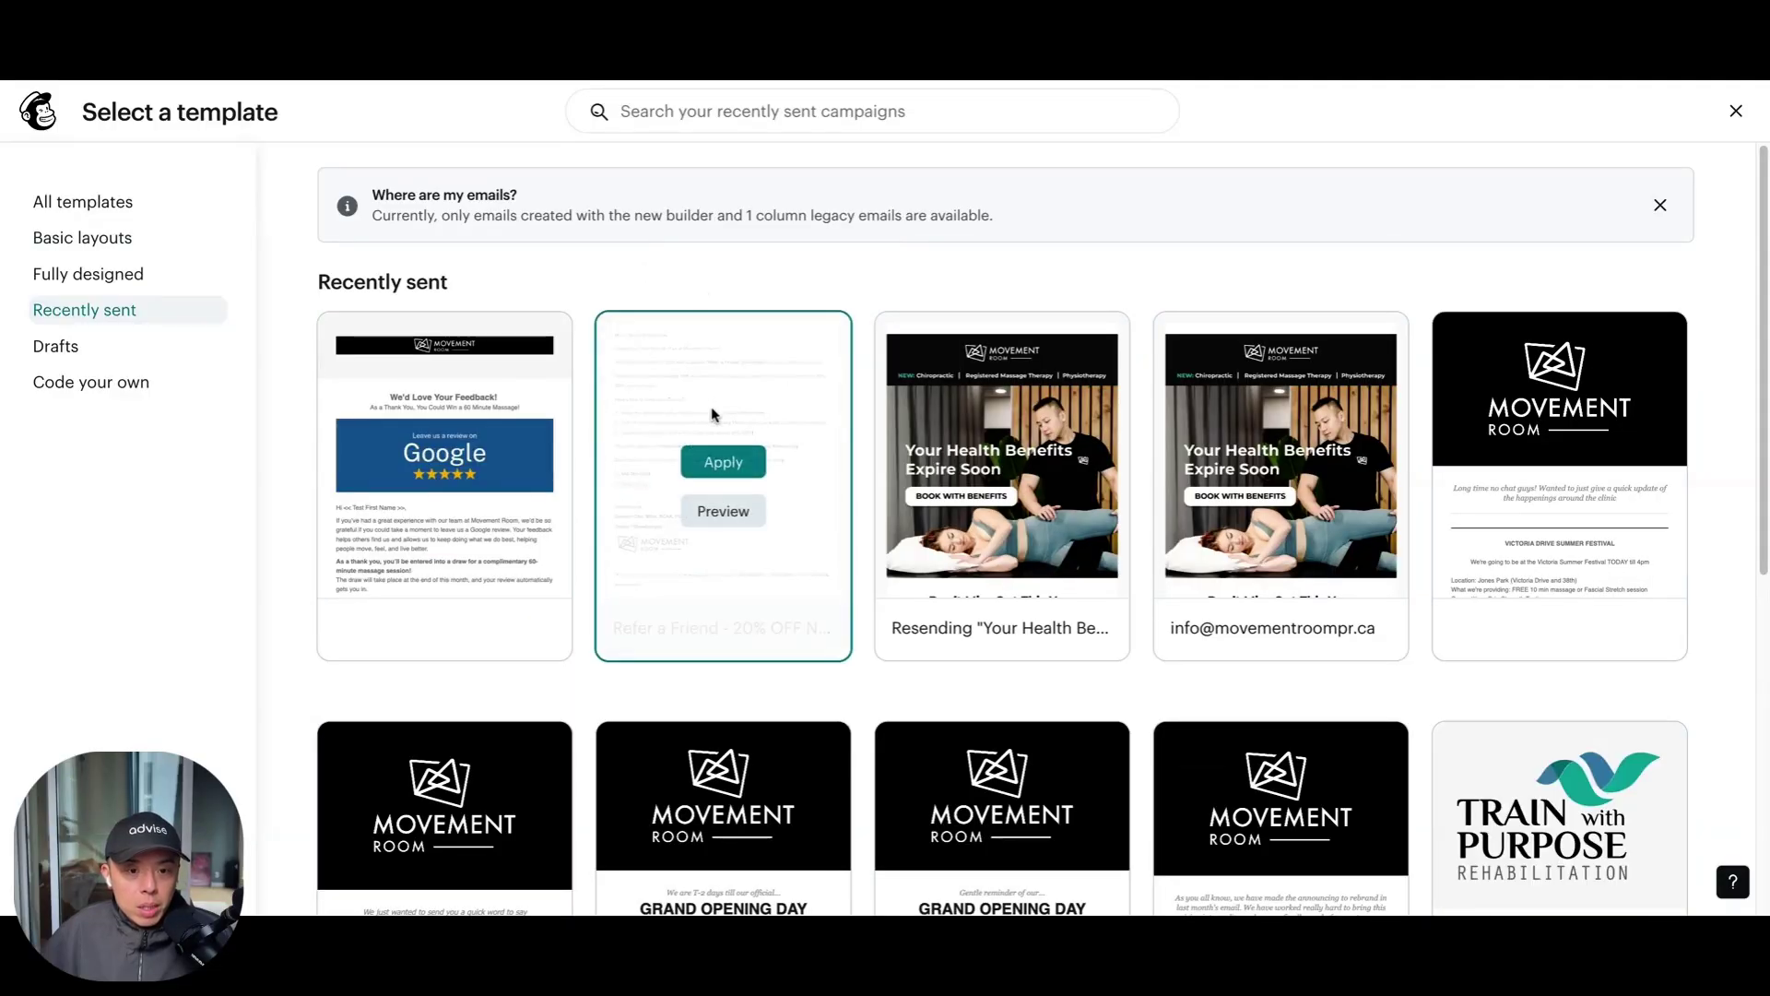
left_click(724, 463)
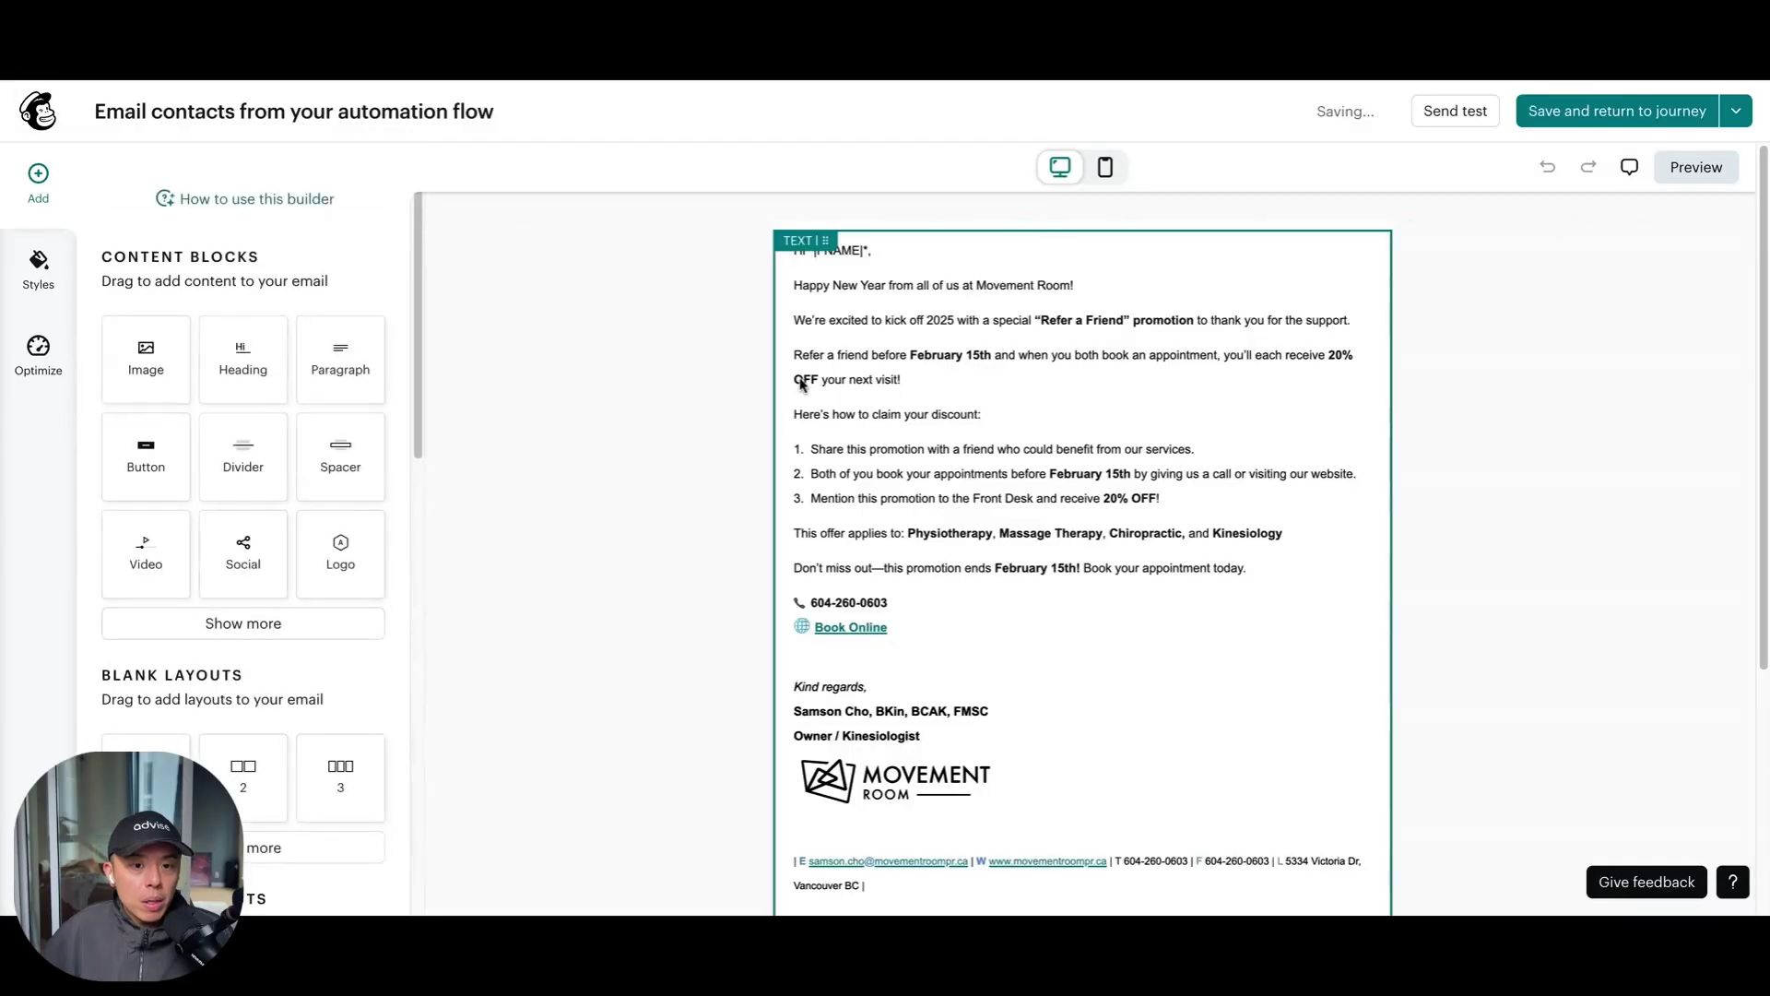
Scroll the loaded Refer a Friend email and select its main Text block for editing
scroll(949, 586, "down", 3)
scroll(1032, 665, "down", 2)
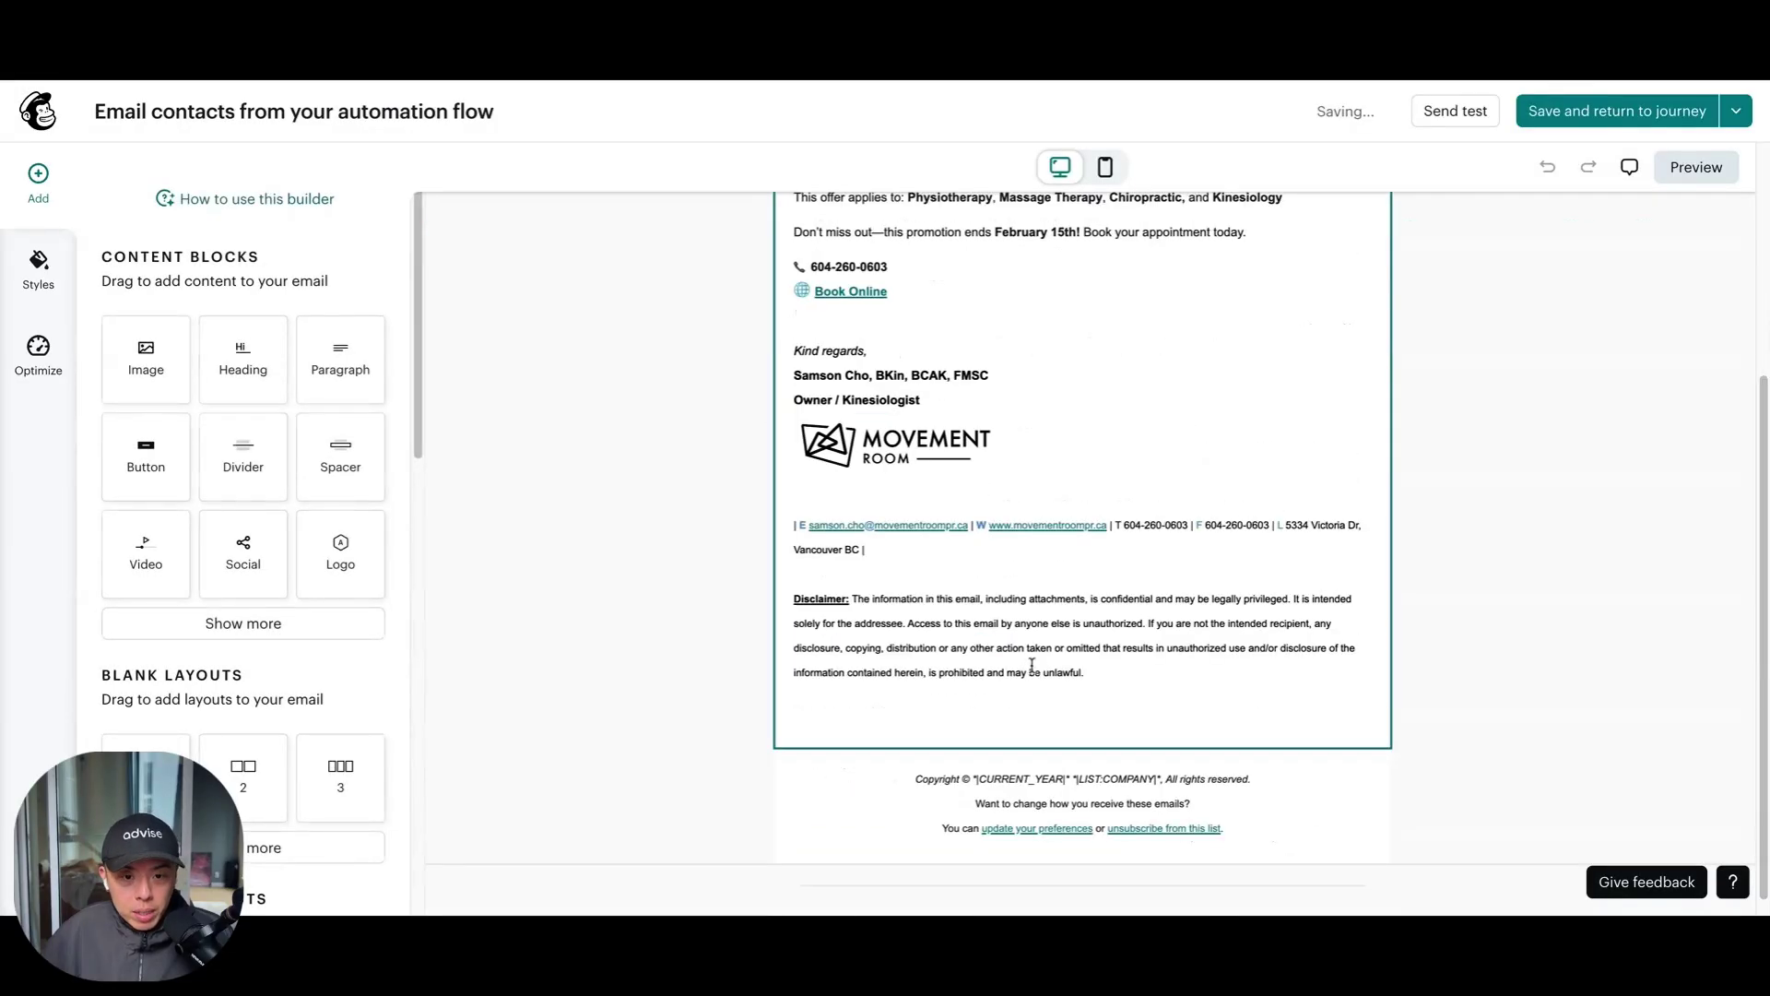
left_click(1040, 481)
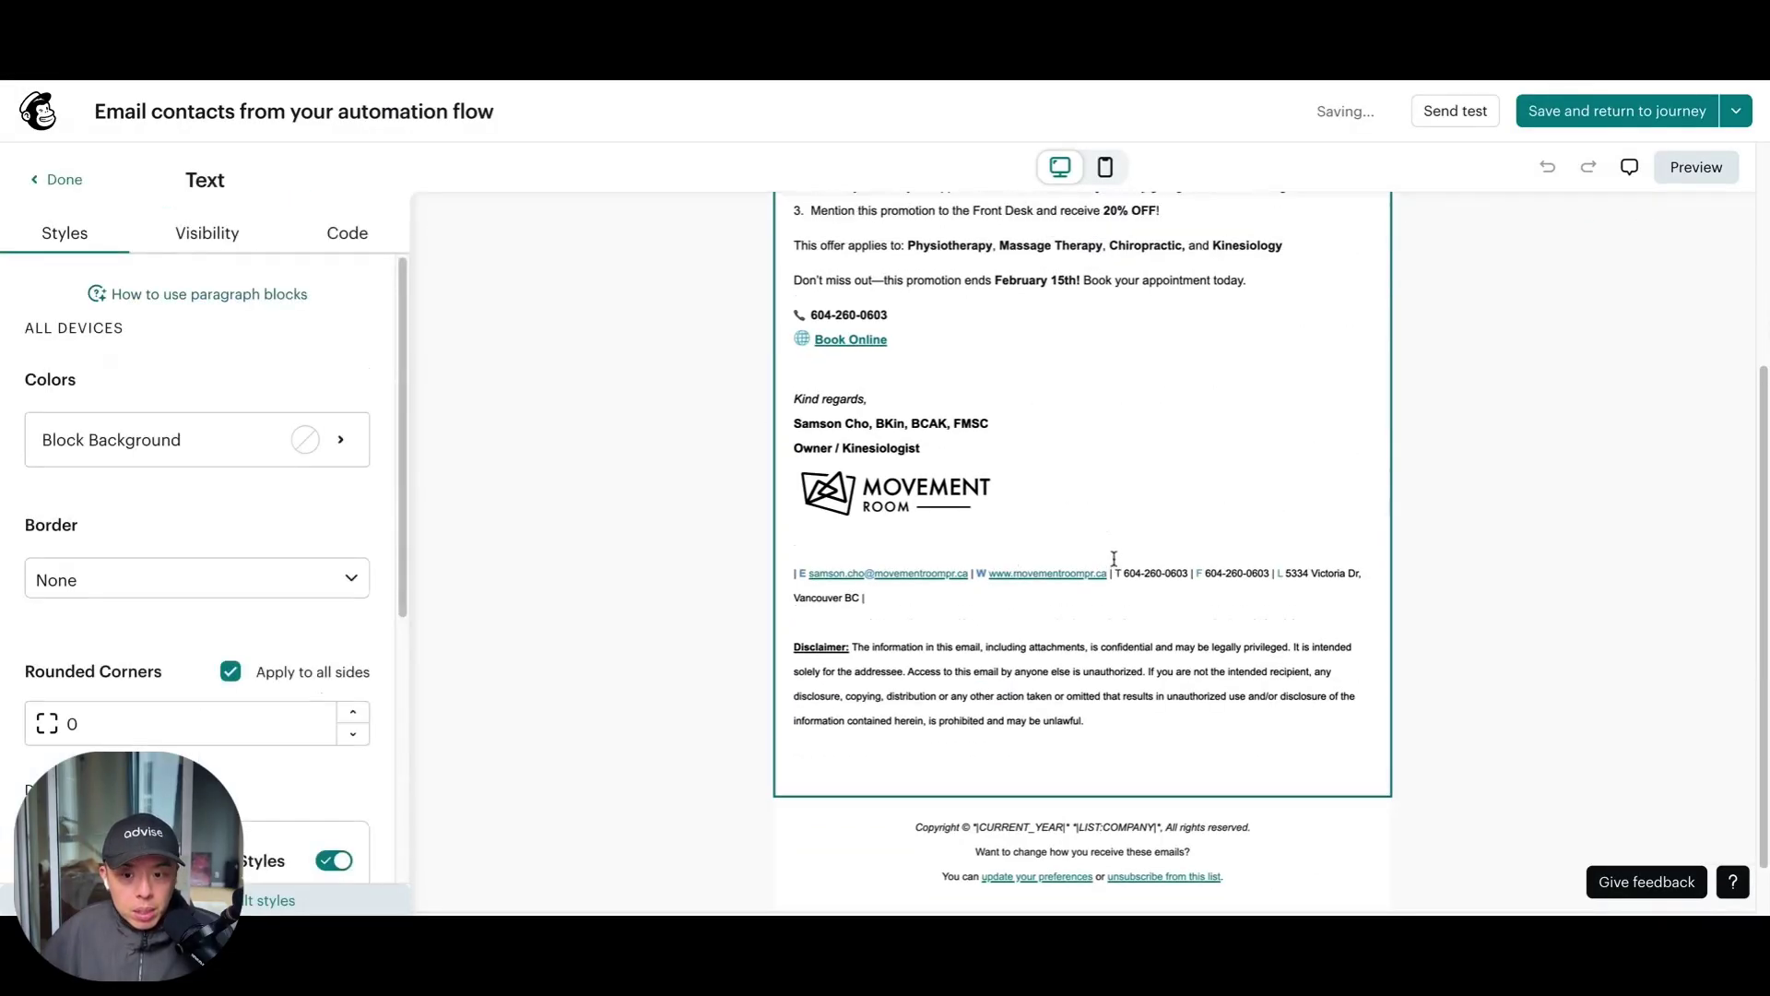
scroll(1114, 559, "up", 4)
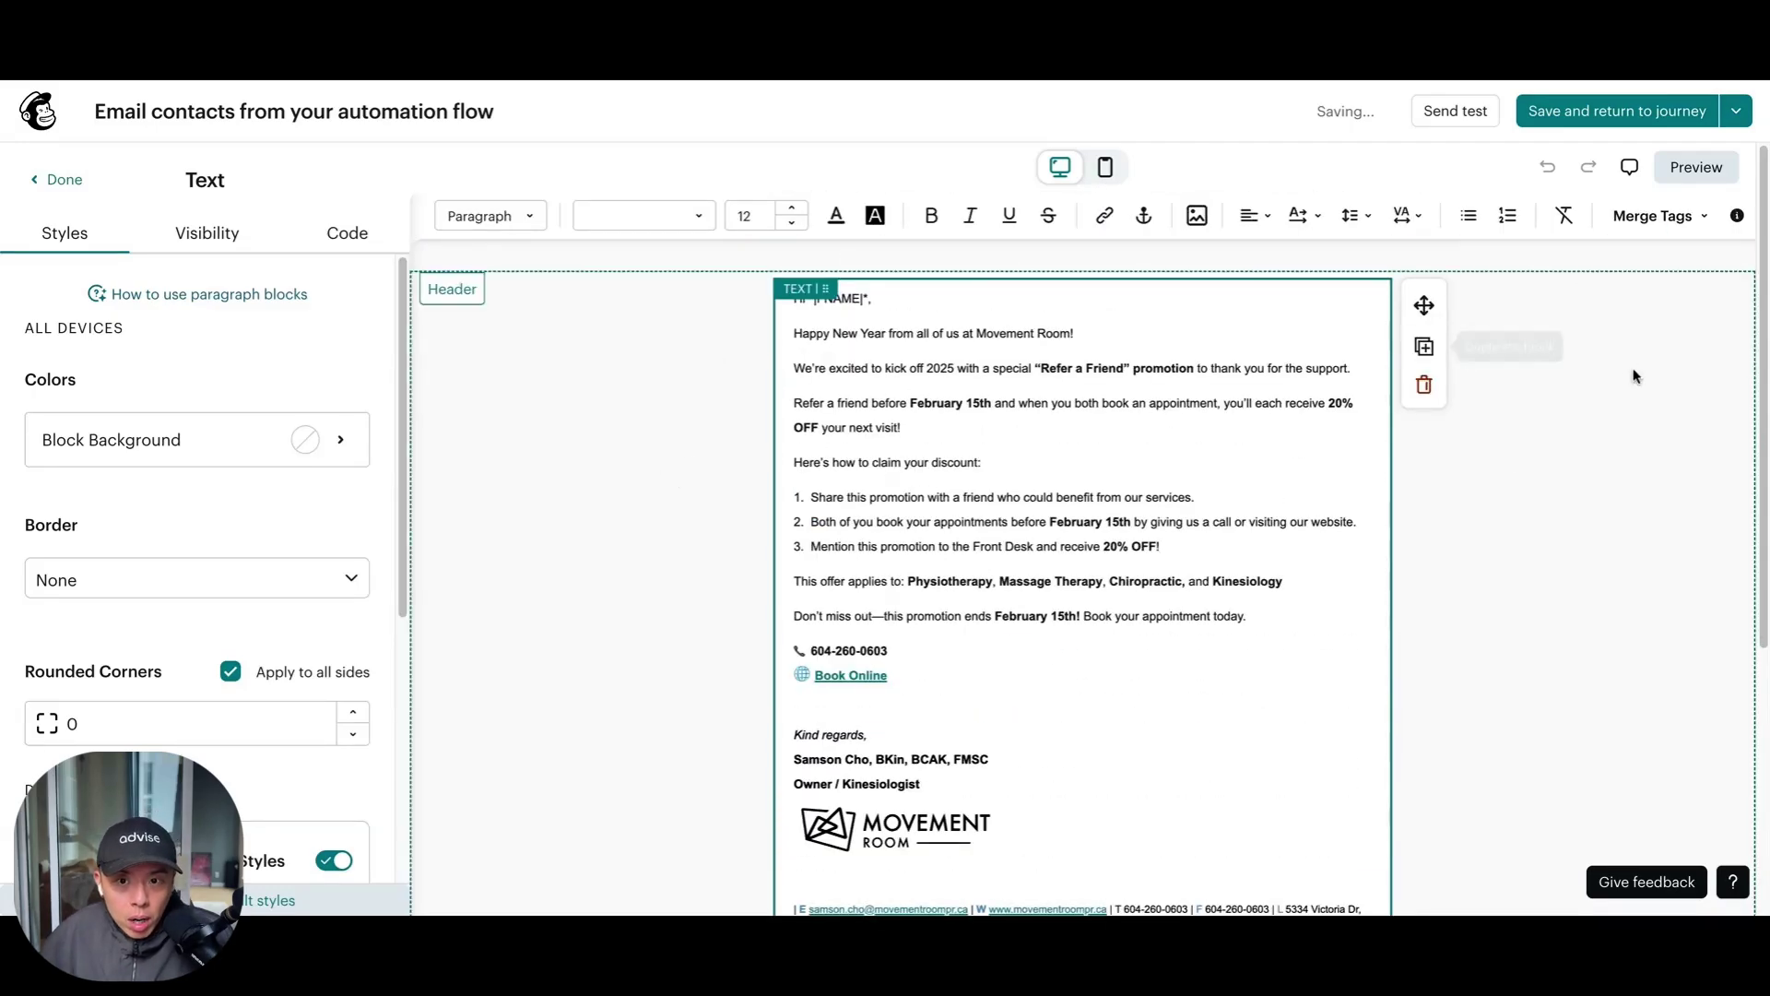
scroll(1476, 489, "down", 5)
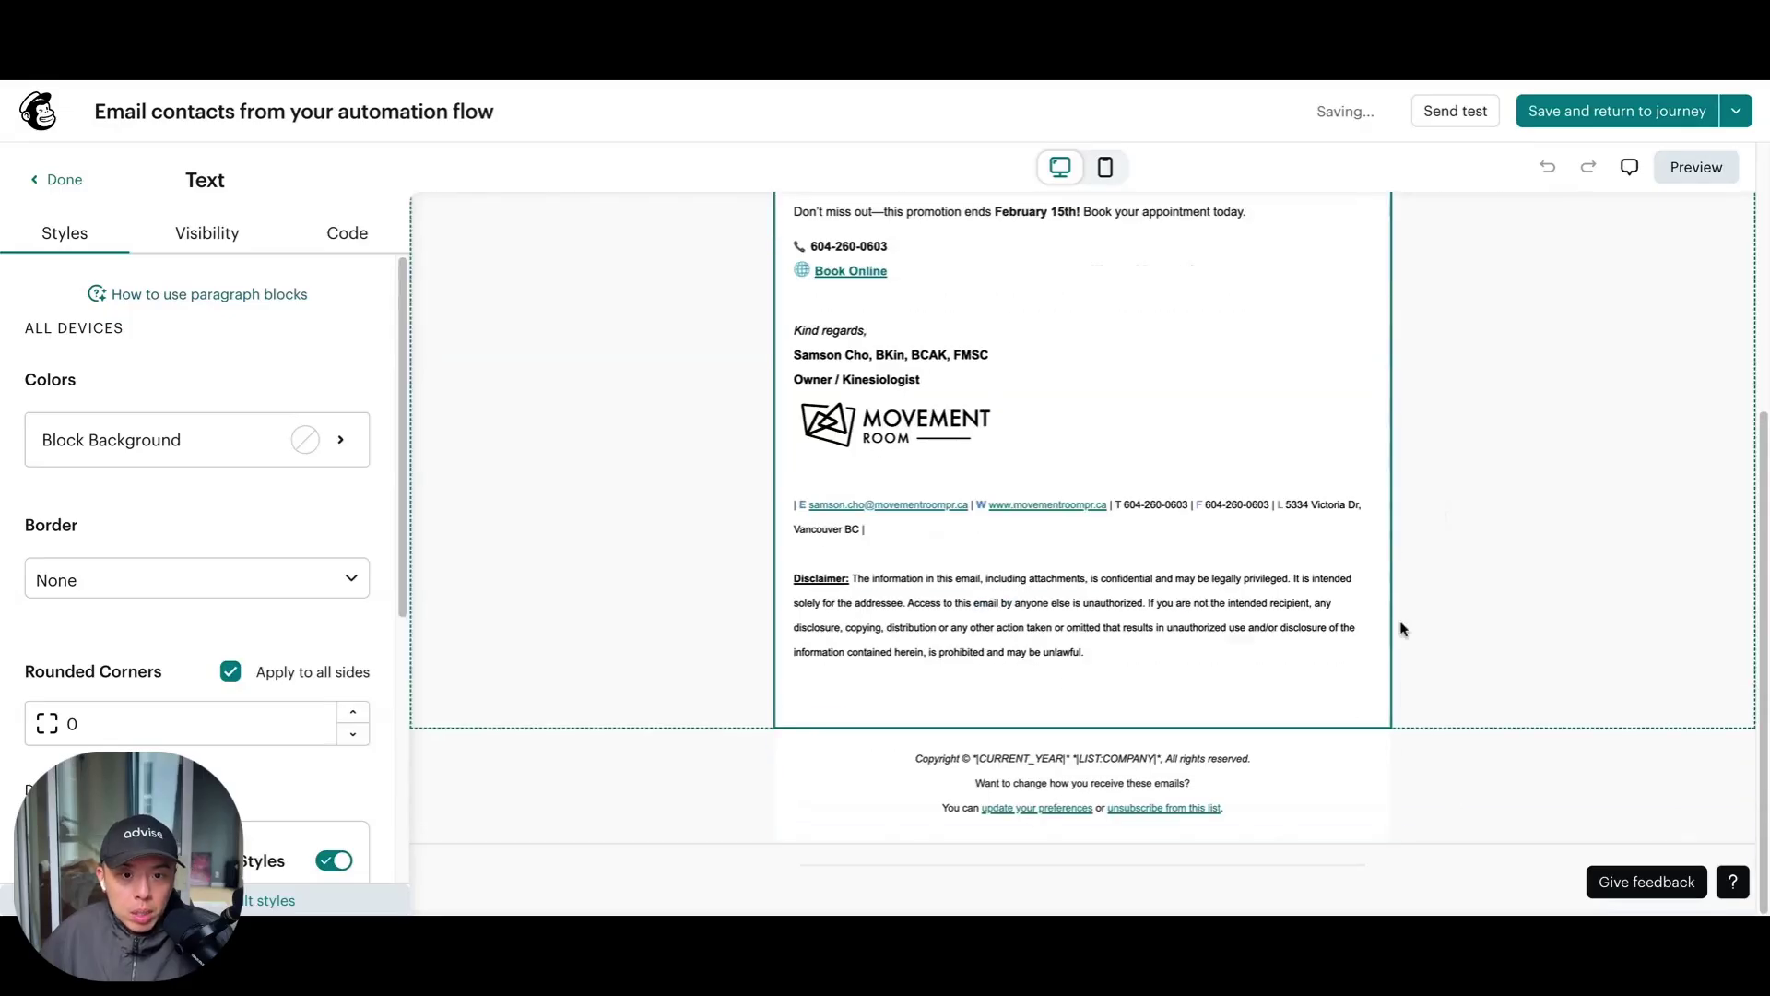
scroll(1400, 629, "up", 5)
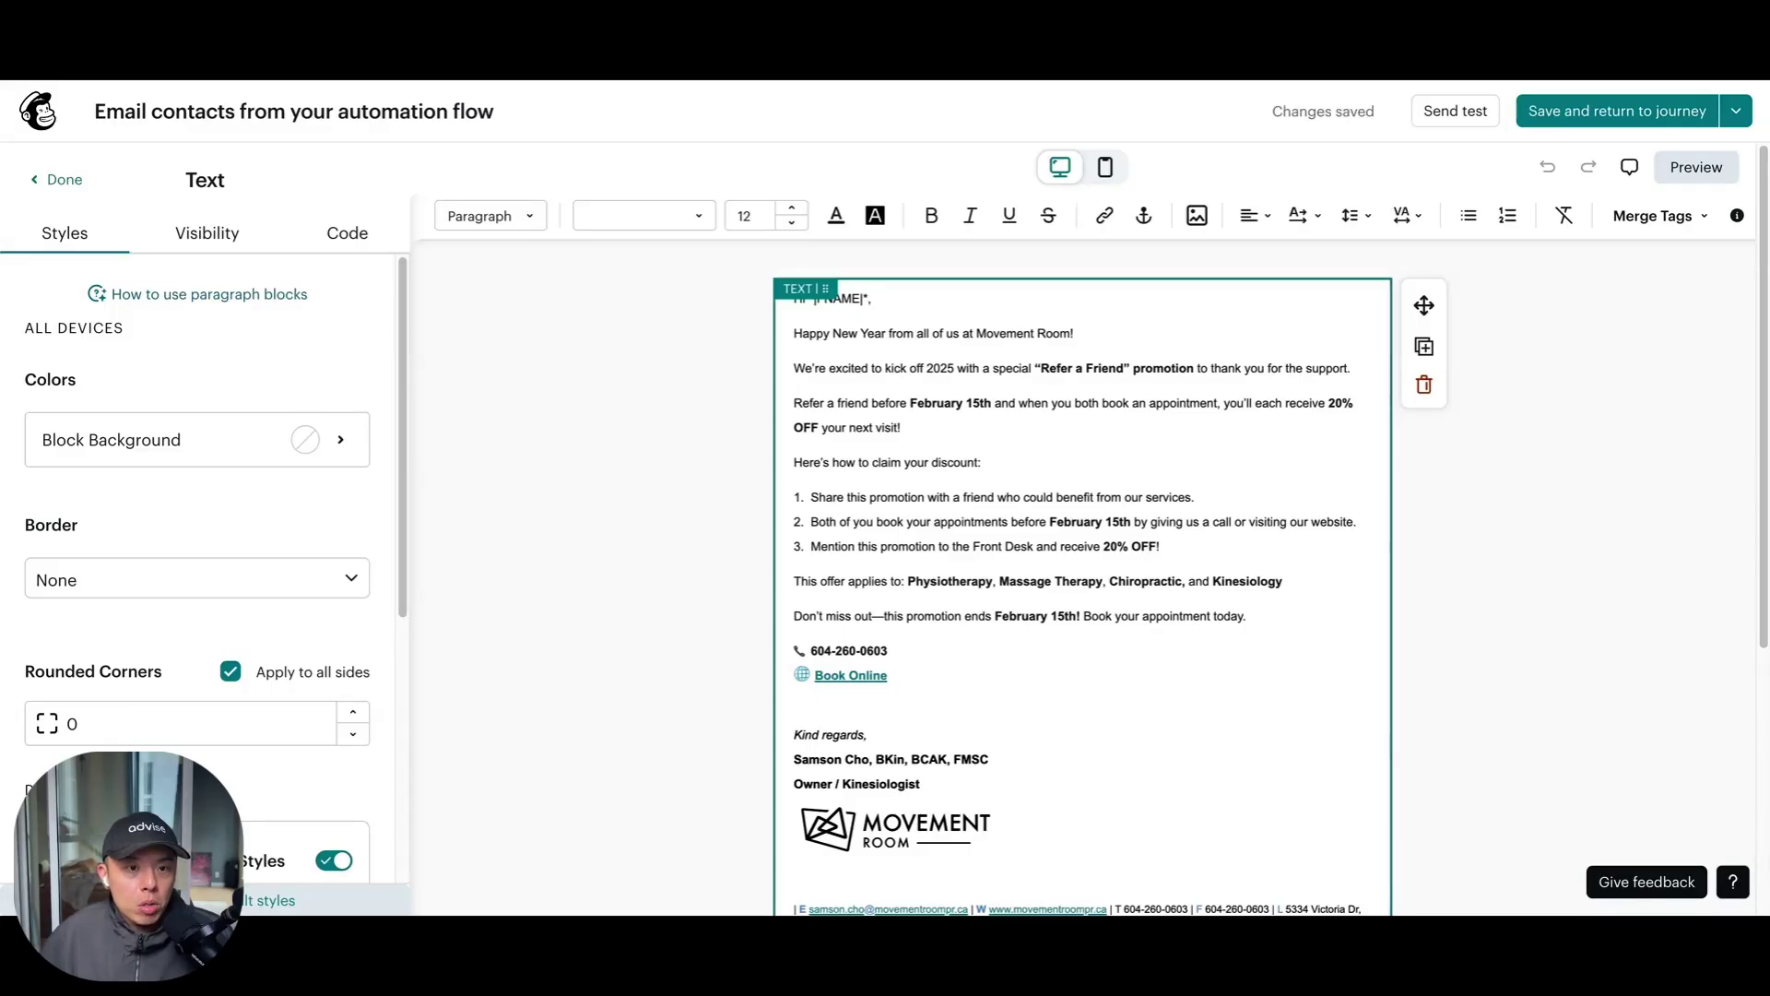
Replace the Happy New Year promotion paragraphs with the Thanks for reaching out message as plain text
triple_click(895, 343)
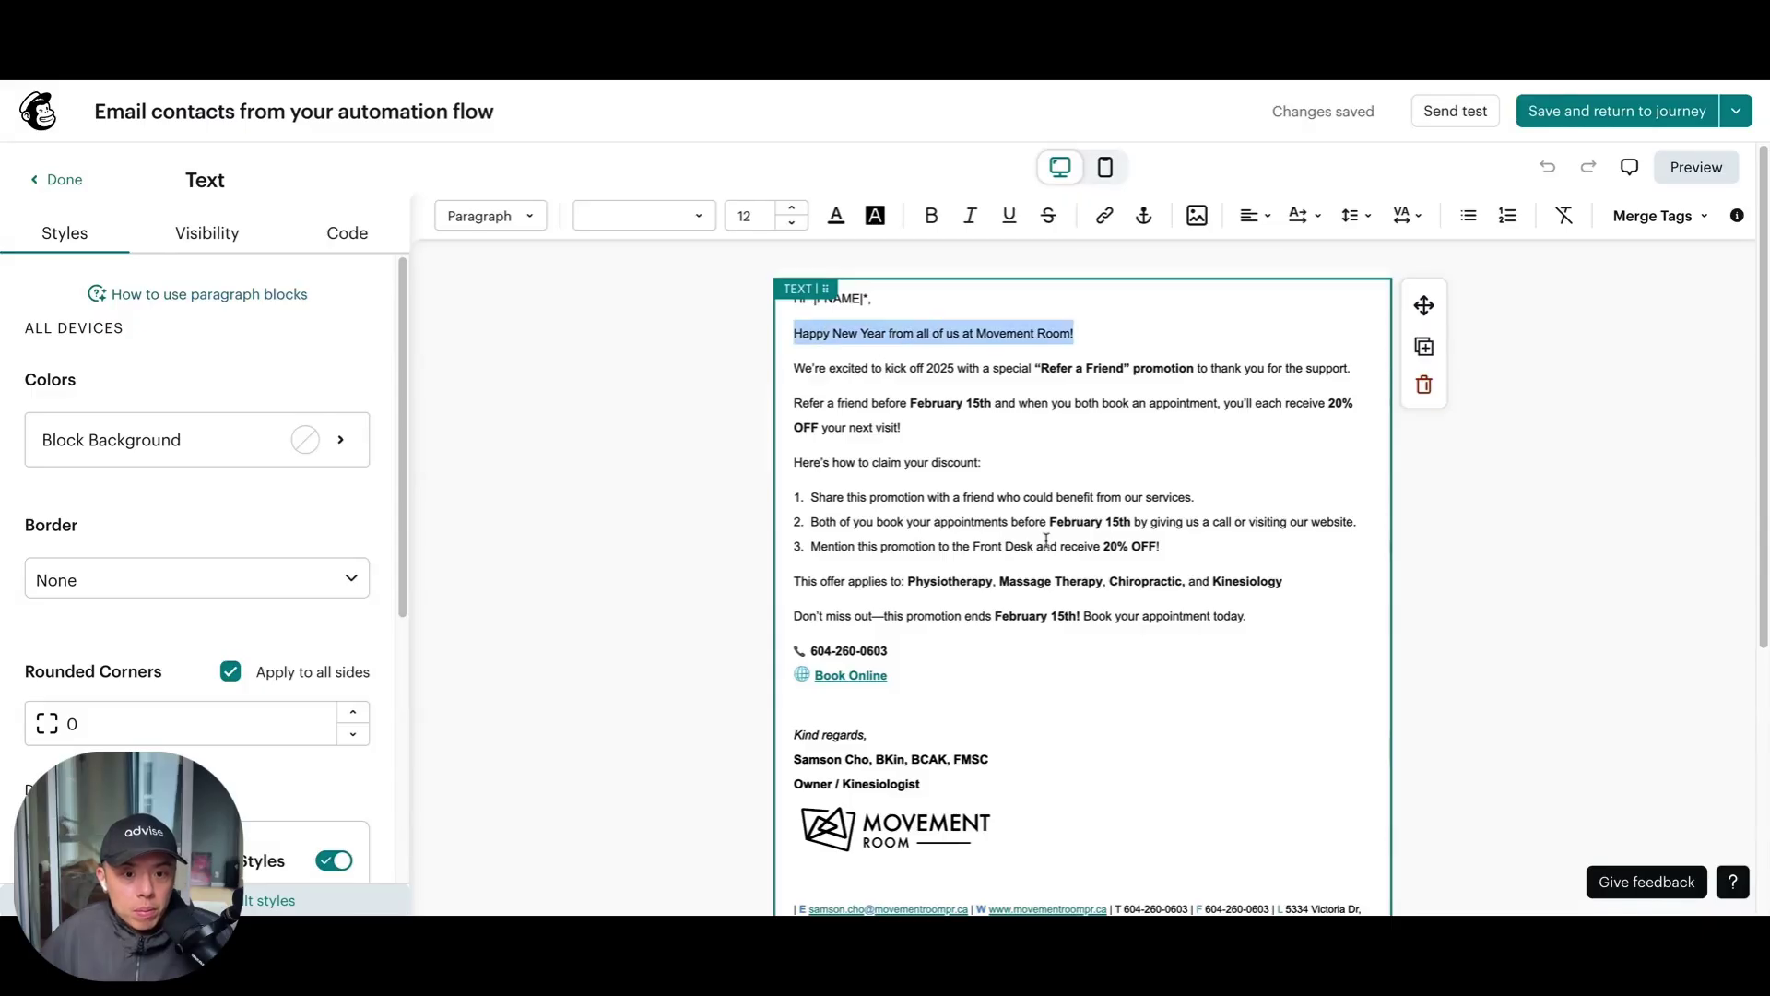
left_click(1267, 619, "shift")
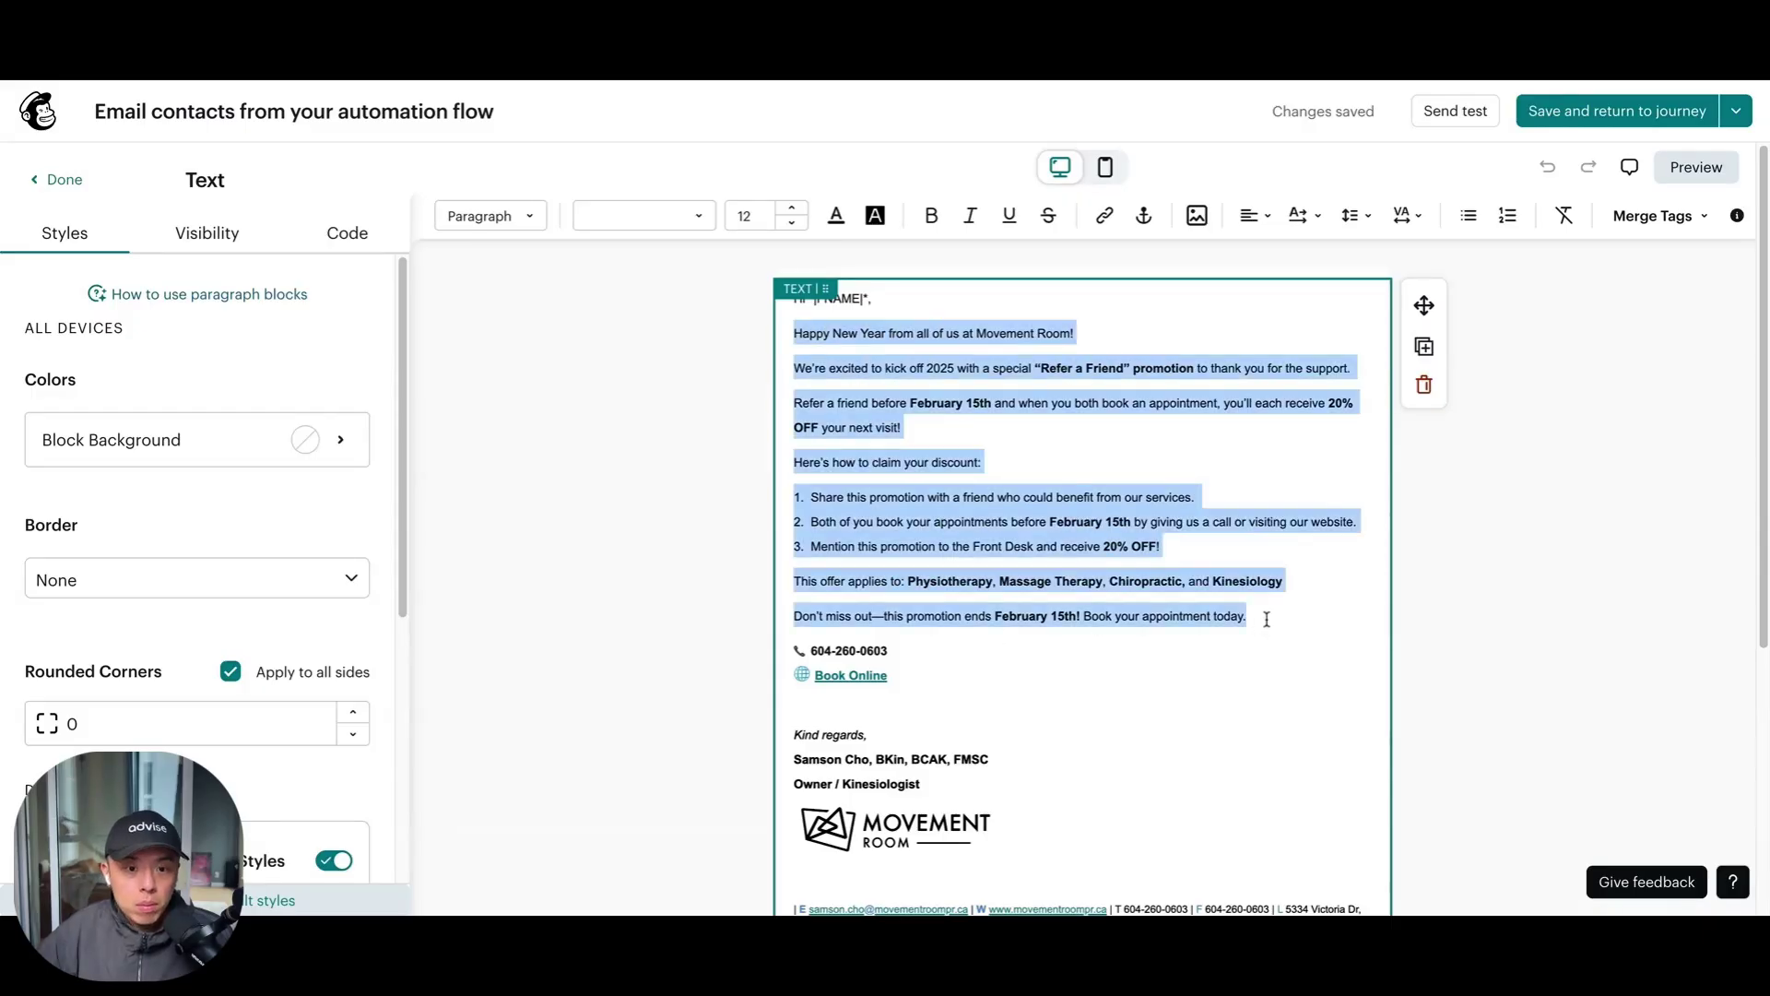
key("BackSpace")
type("Thanks for reaching out to Movement Room! 🙌  Most Vancouver residents don’t realize their extended health benefits, ICBC claims, or WorksafeBC coverage may already pay for physiotherapy, massage, chiropractic, or kinesiology — often with little to no out-of-pocket cost.  👉 To lock in your spot, choose a time here: Book My Free Consultation  We’ll review your coverage, answer your questions, and map out your path to recovery.  Talk soon, The Movement Room Team")
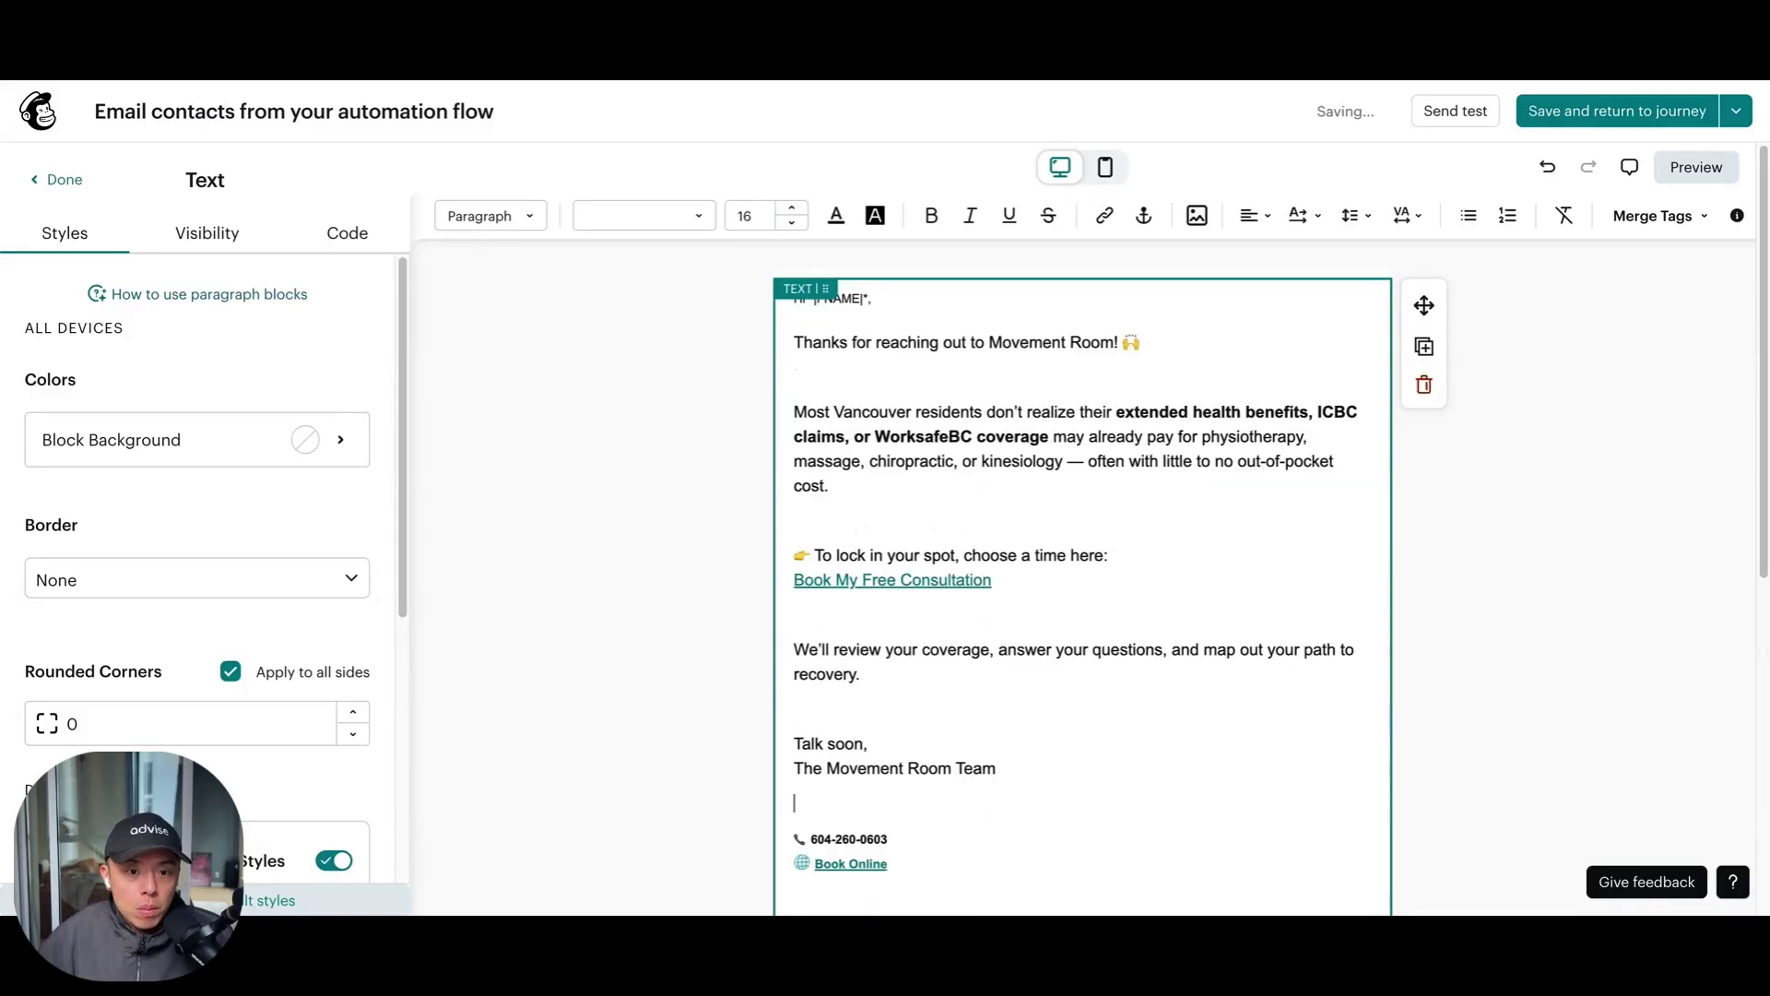
key("ctrl+z")
type("Thanks for reaching out to Movement Room! 🙌 Most Vancouver residents don’t realize their extended health benefits, ICBC claims, or WorksafeBC coverage may already pay for physiotherapy, massage, chiropractic, or kinesiology — often with little to no out-of-pocket cost. 👉 To lock in your spot, choose a time here: Book My Free Consultation We’ll review your coverage, answer your questions, and map out your path to recovery. Talk soon, The Movement Room Team")
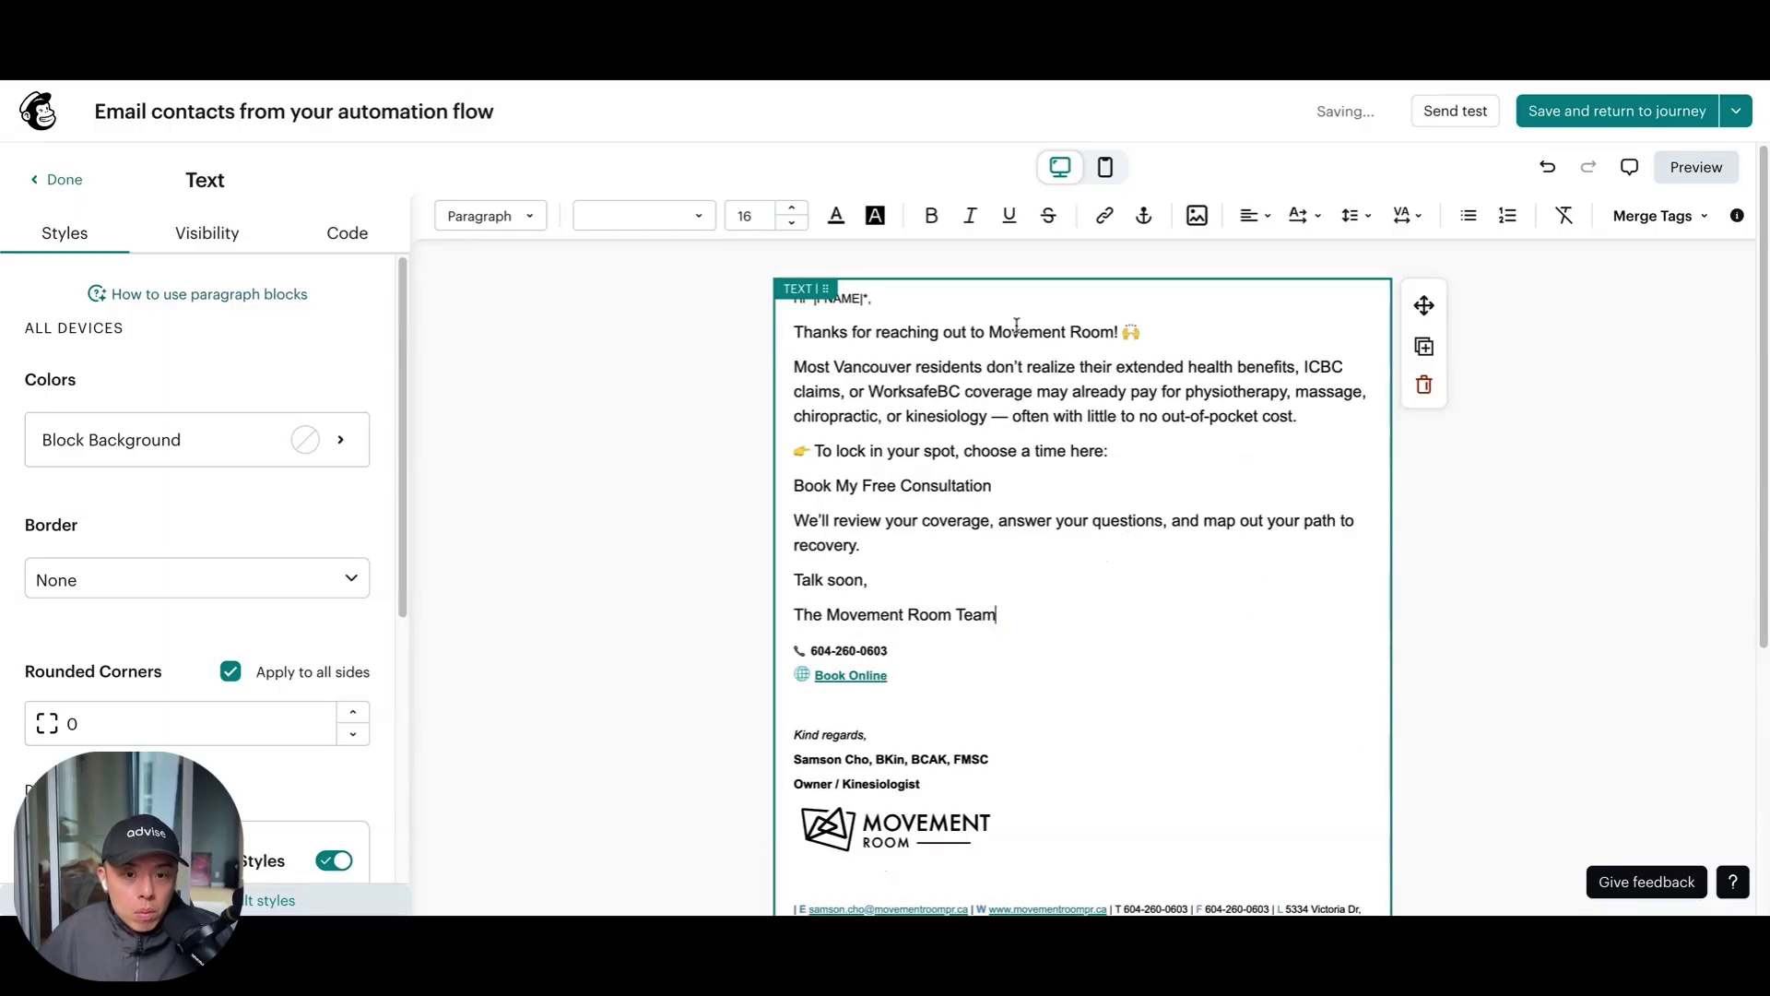
Review the pasted Thanks for reaching out text down to the signature area
double_click(1009, 330)
left_click(1010, 330)
left_click(897, 332)
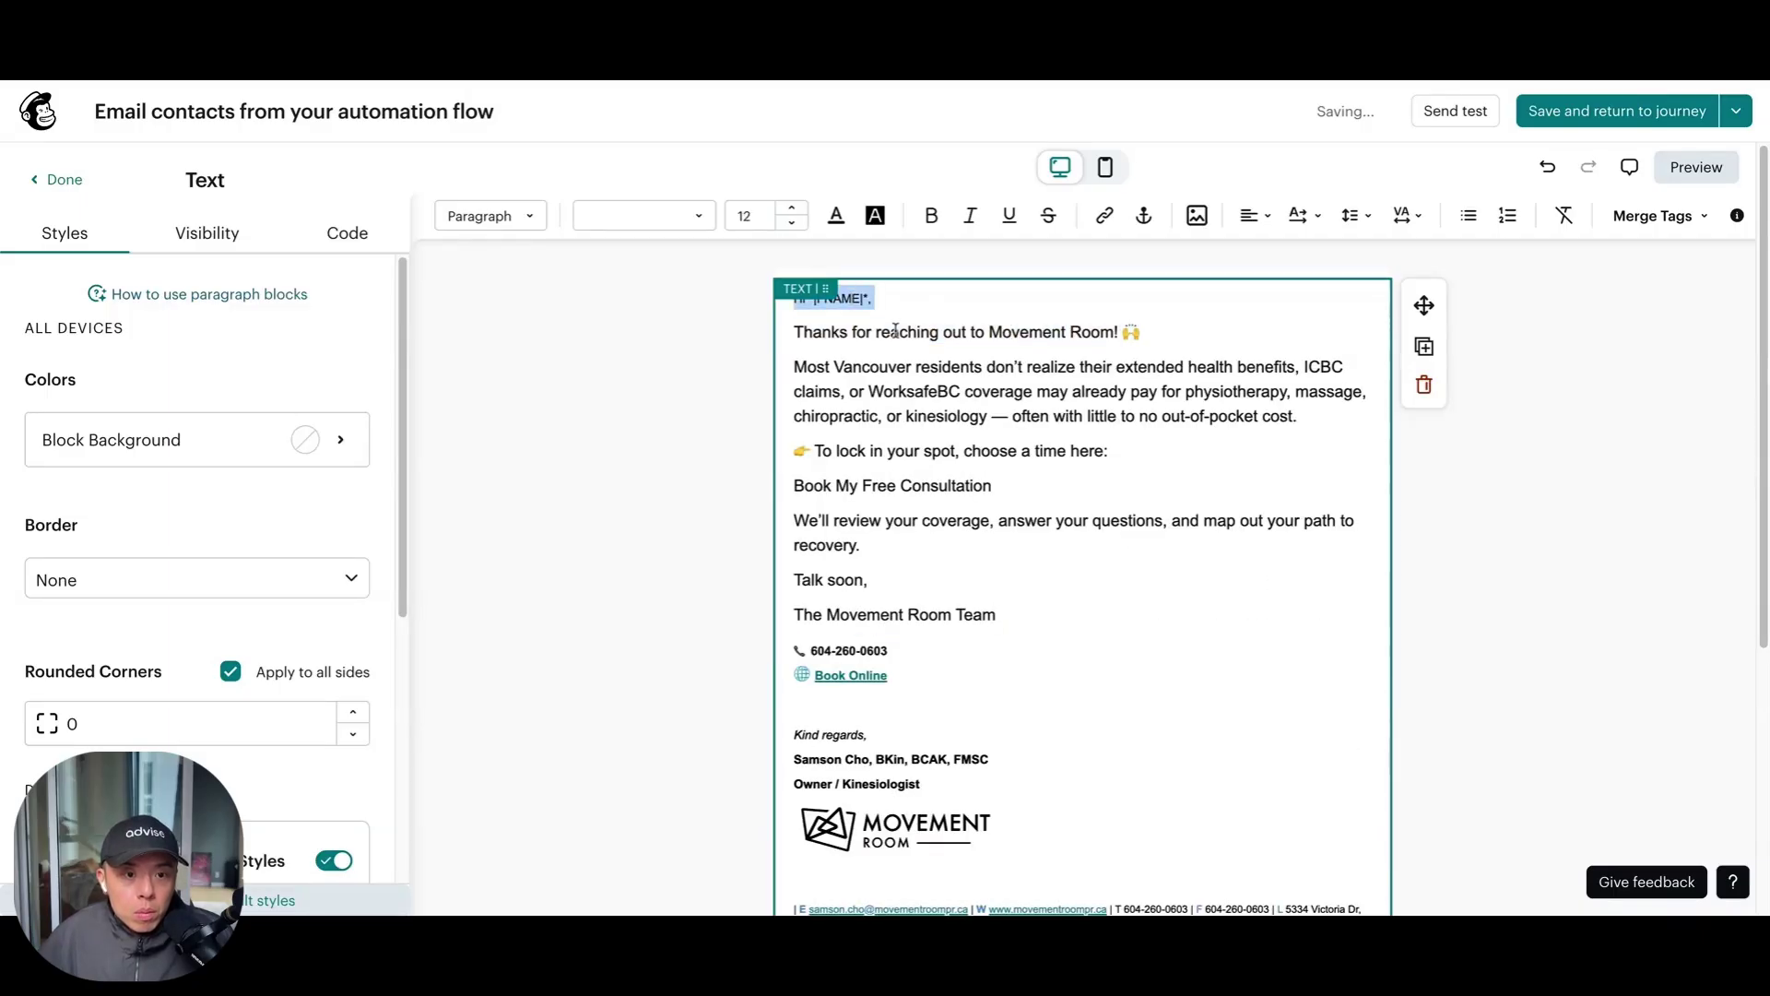
double_click(872, 366)
triple_click(899, 332)
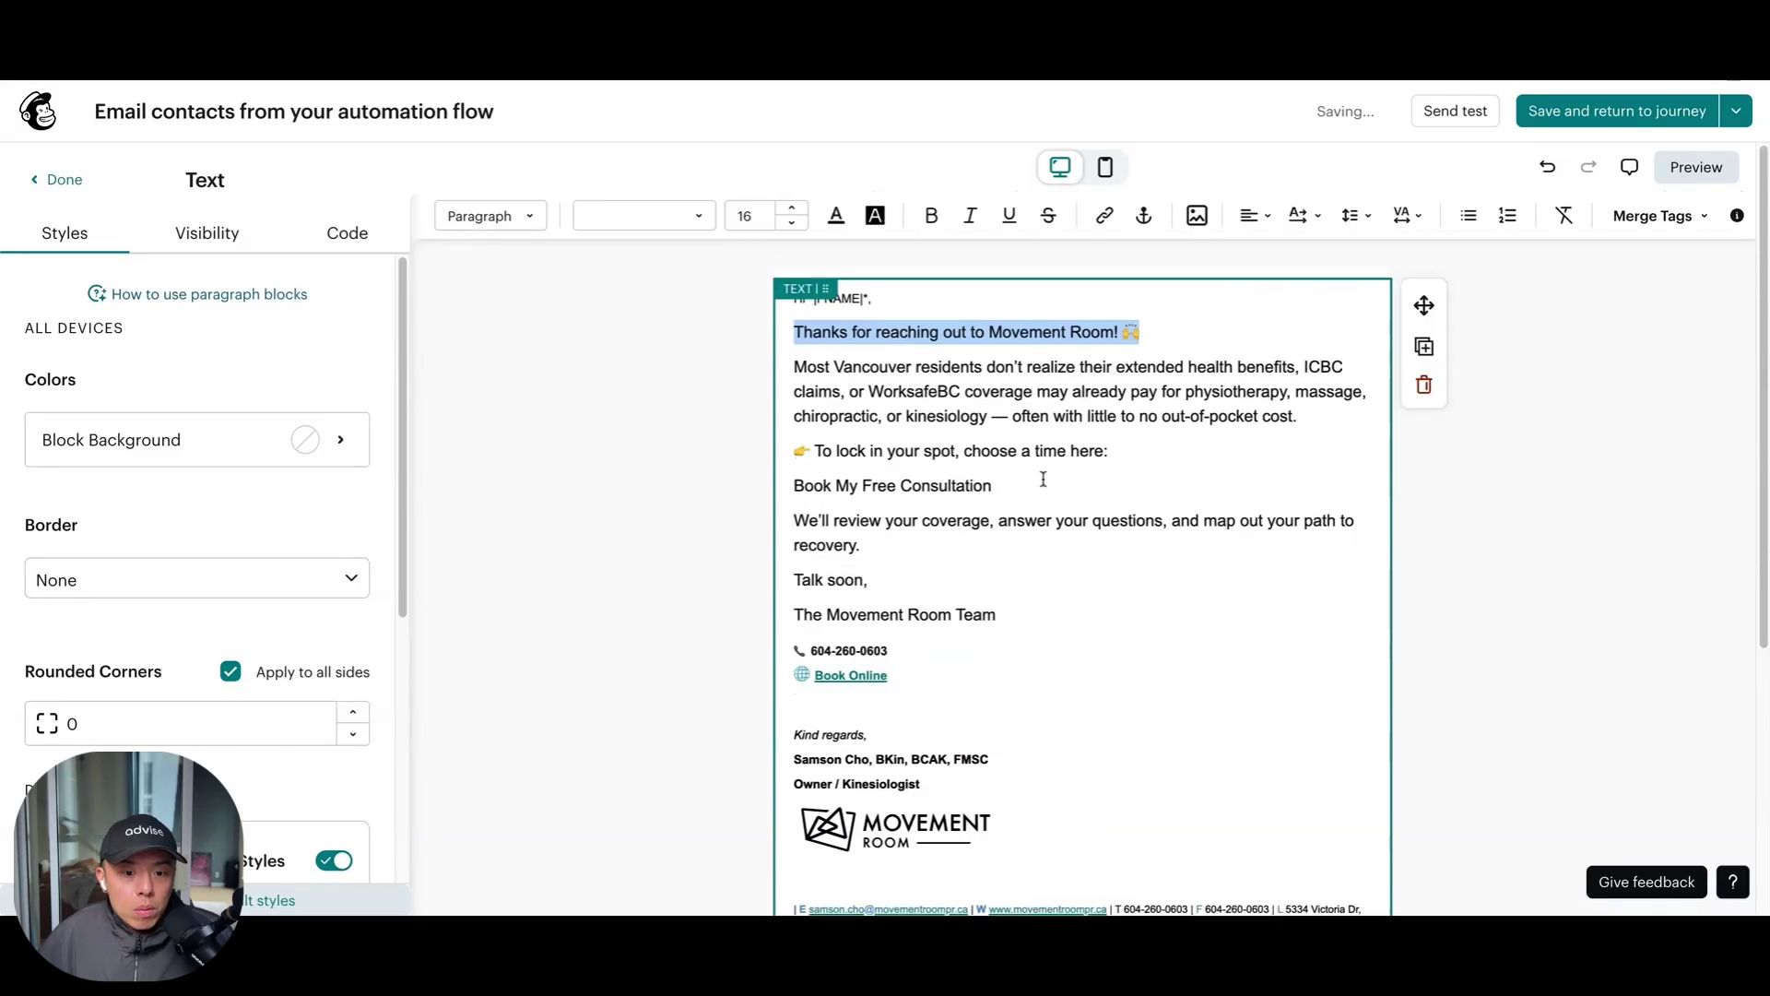
scroll(1090, 760, "down", 5)
left_click(1040, 704)
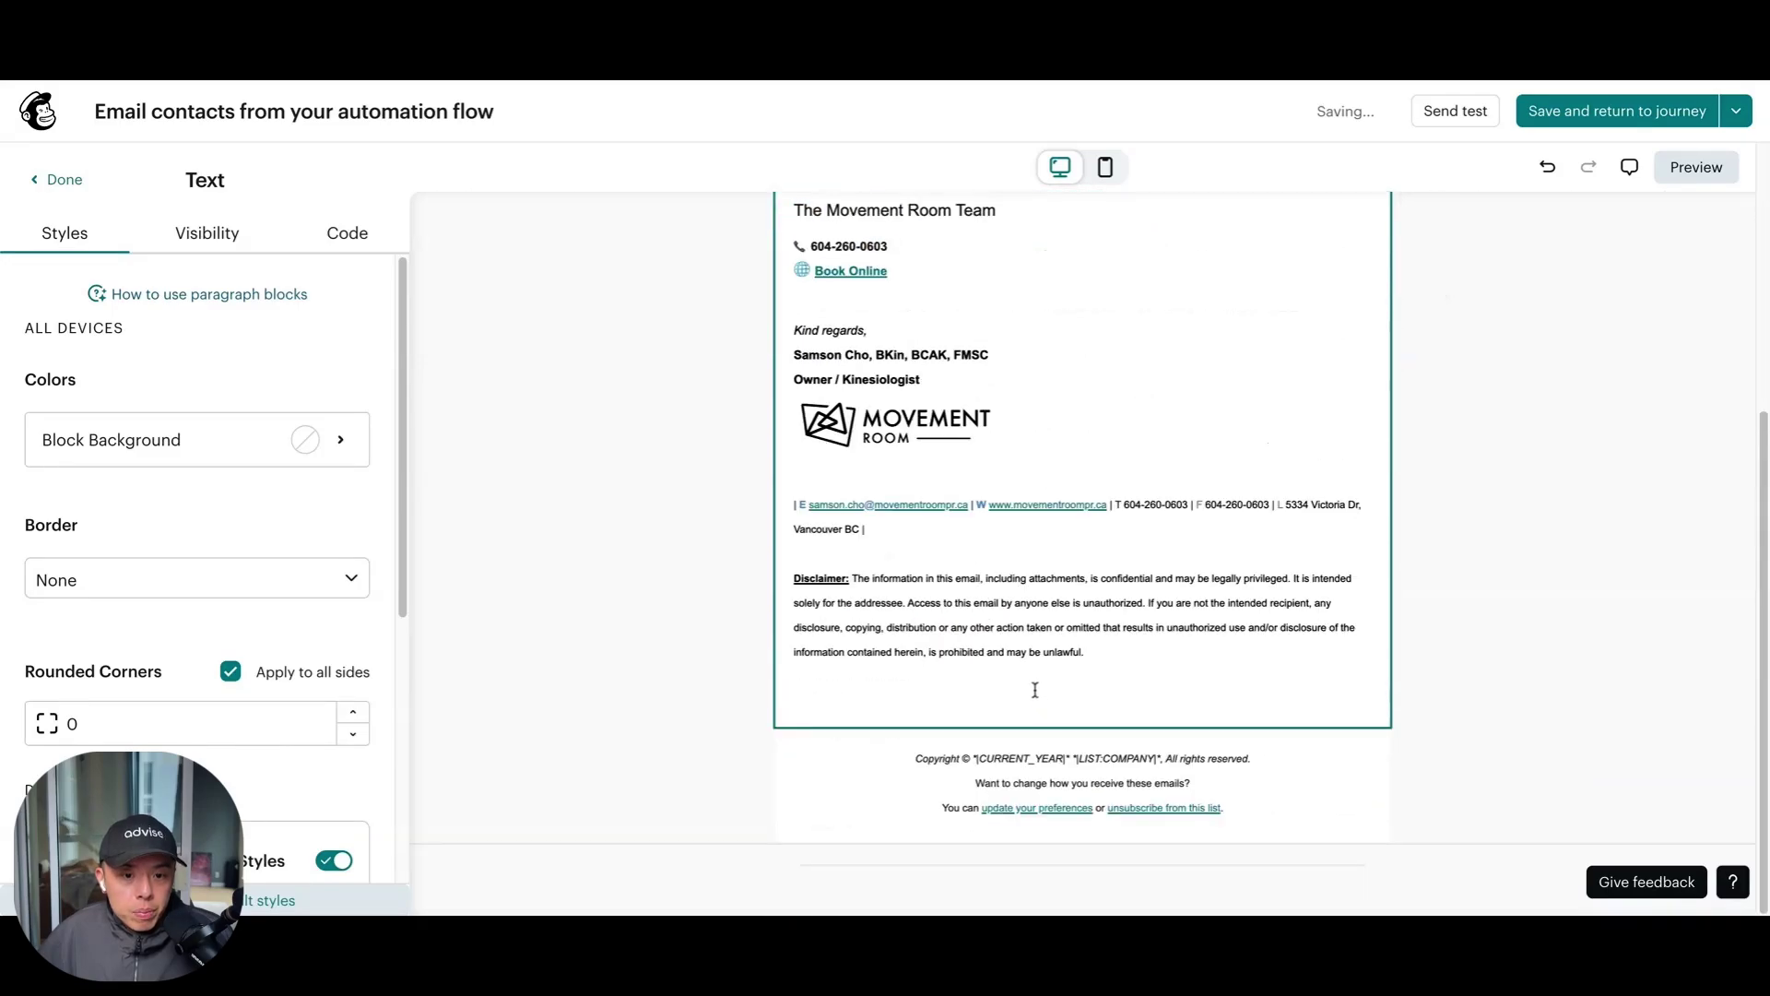
left_click_drag(1030, 679, 1069, 568)
scroll(1040, 646, "up", 3)
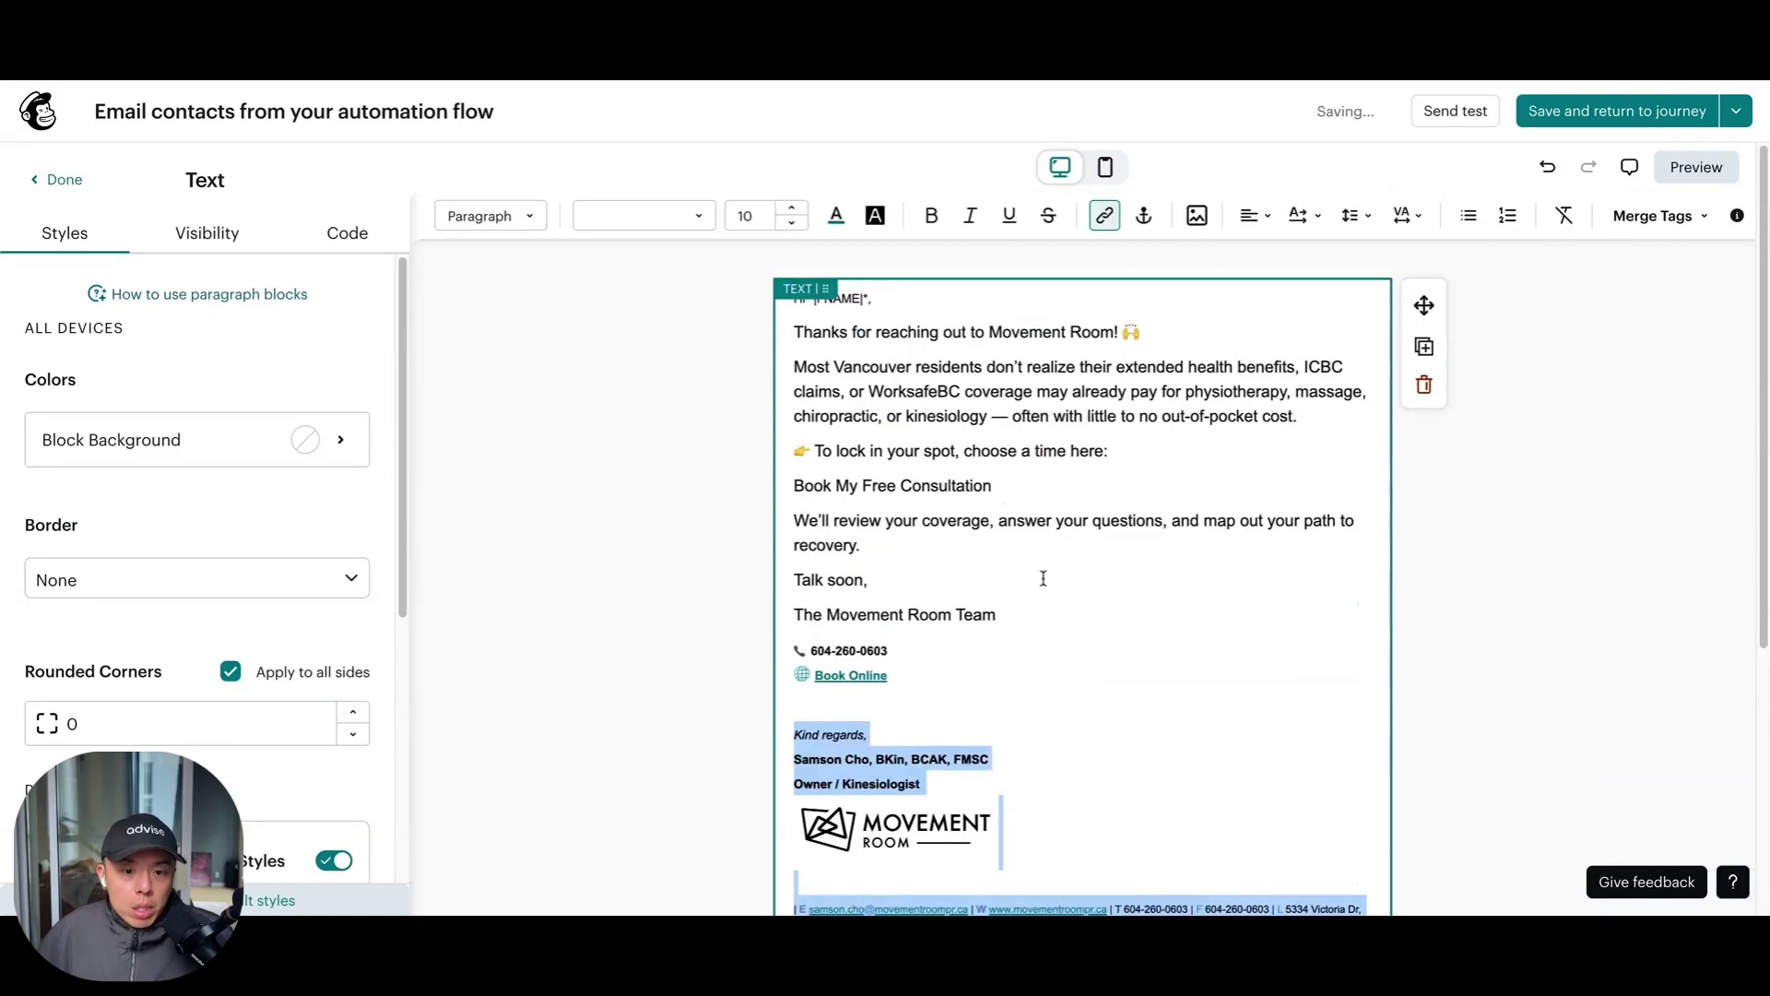
Delete the phone and Book Online lines, then clear styles from the whole message
left_click(986, 499)
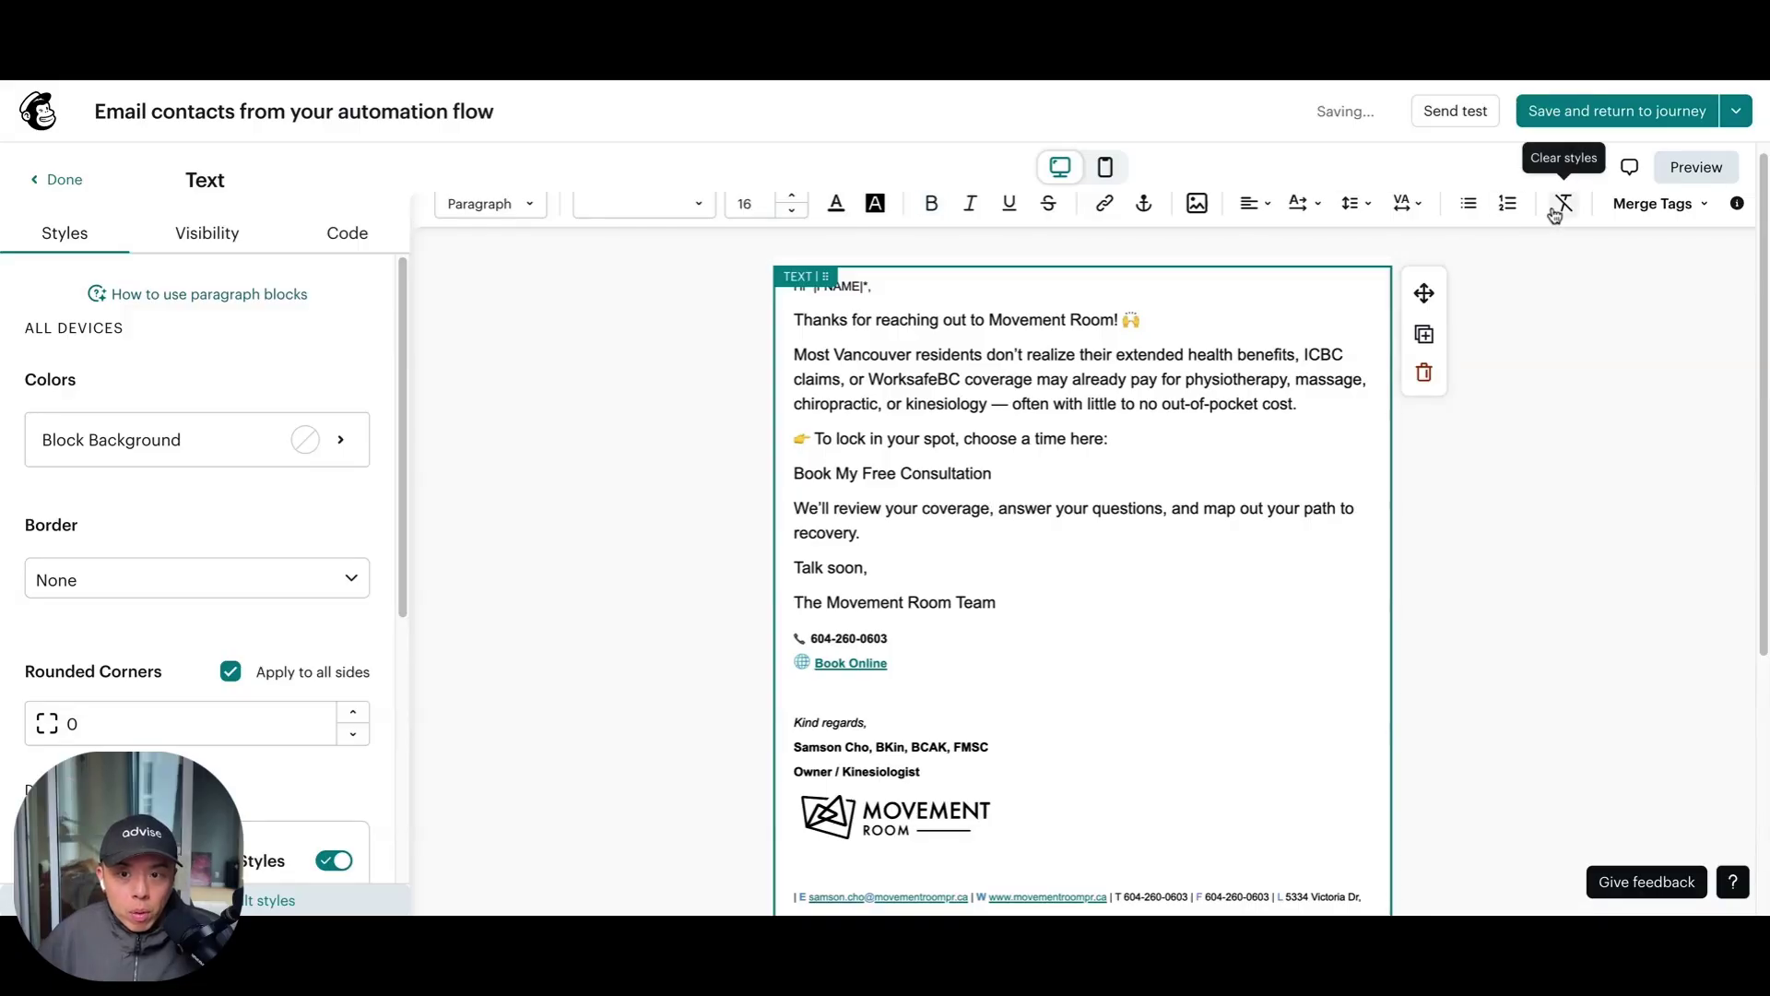
key("ctrl+a")
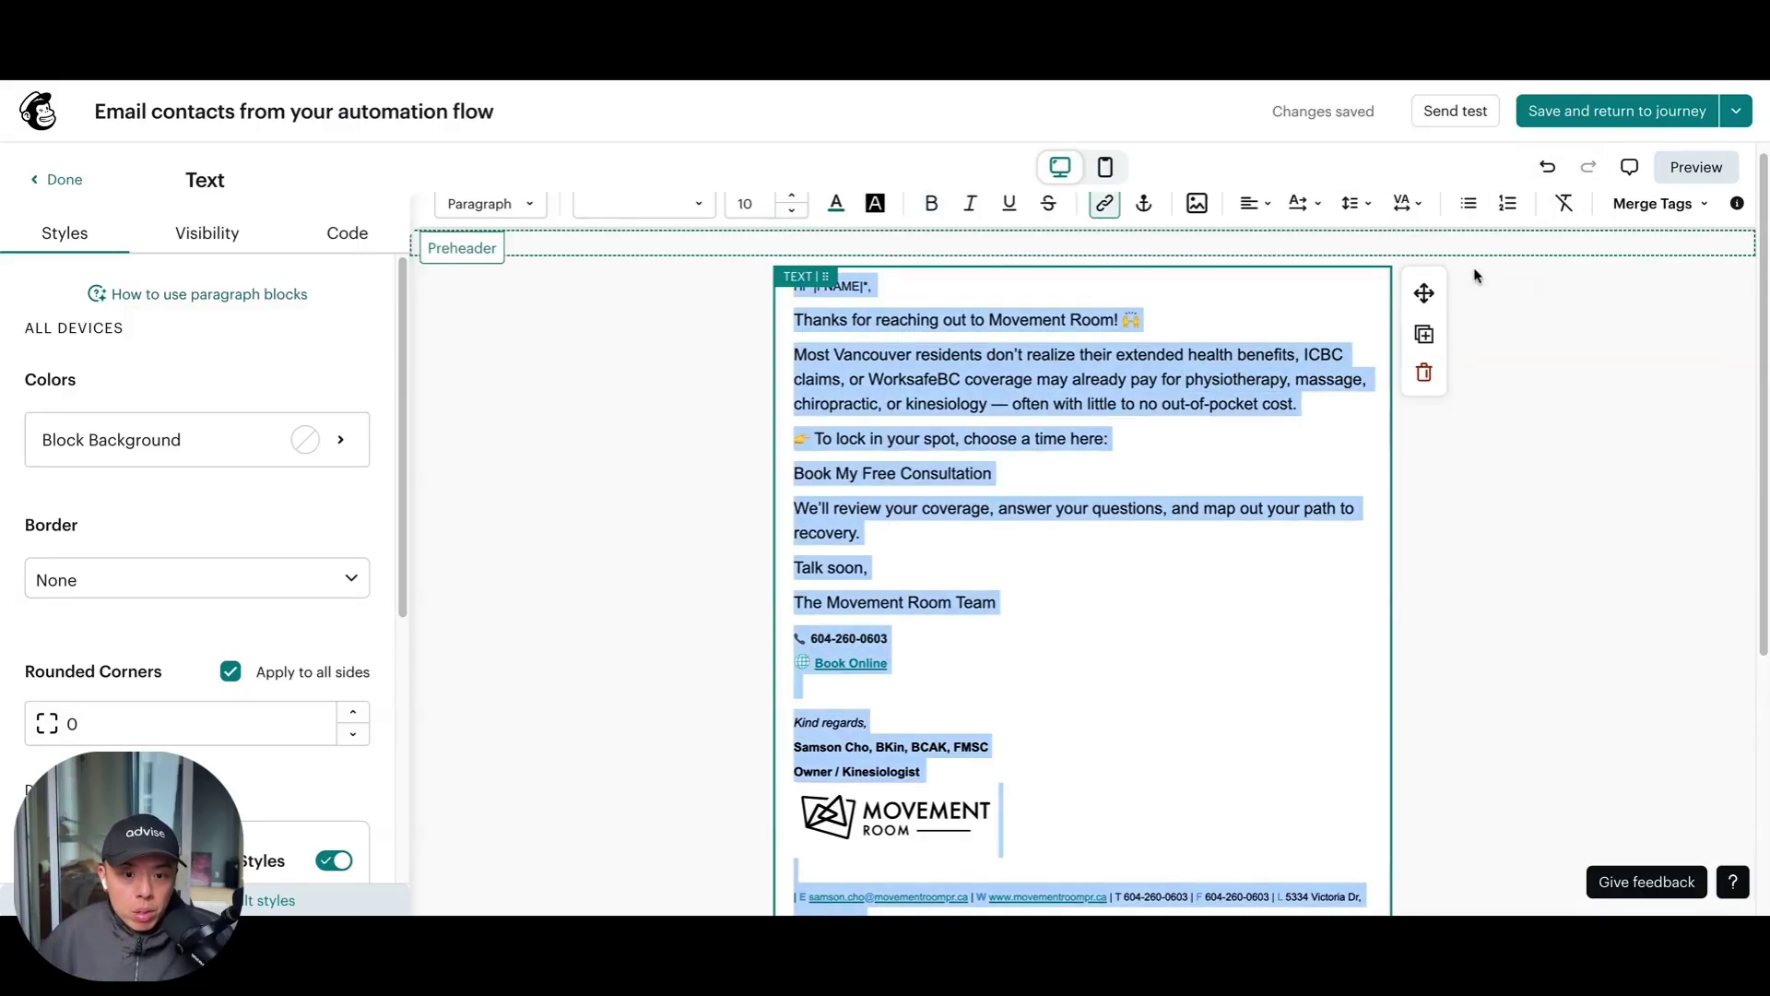
scroll(1476, 275, "down", 3)
left_click(1036, 529)
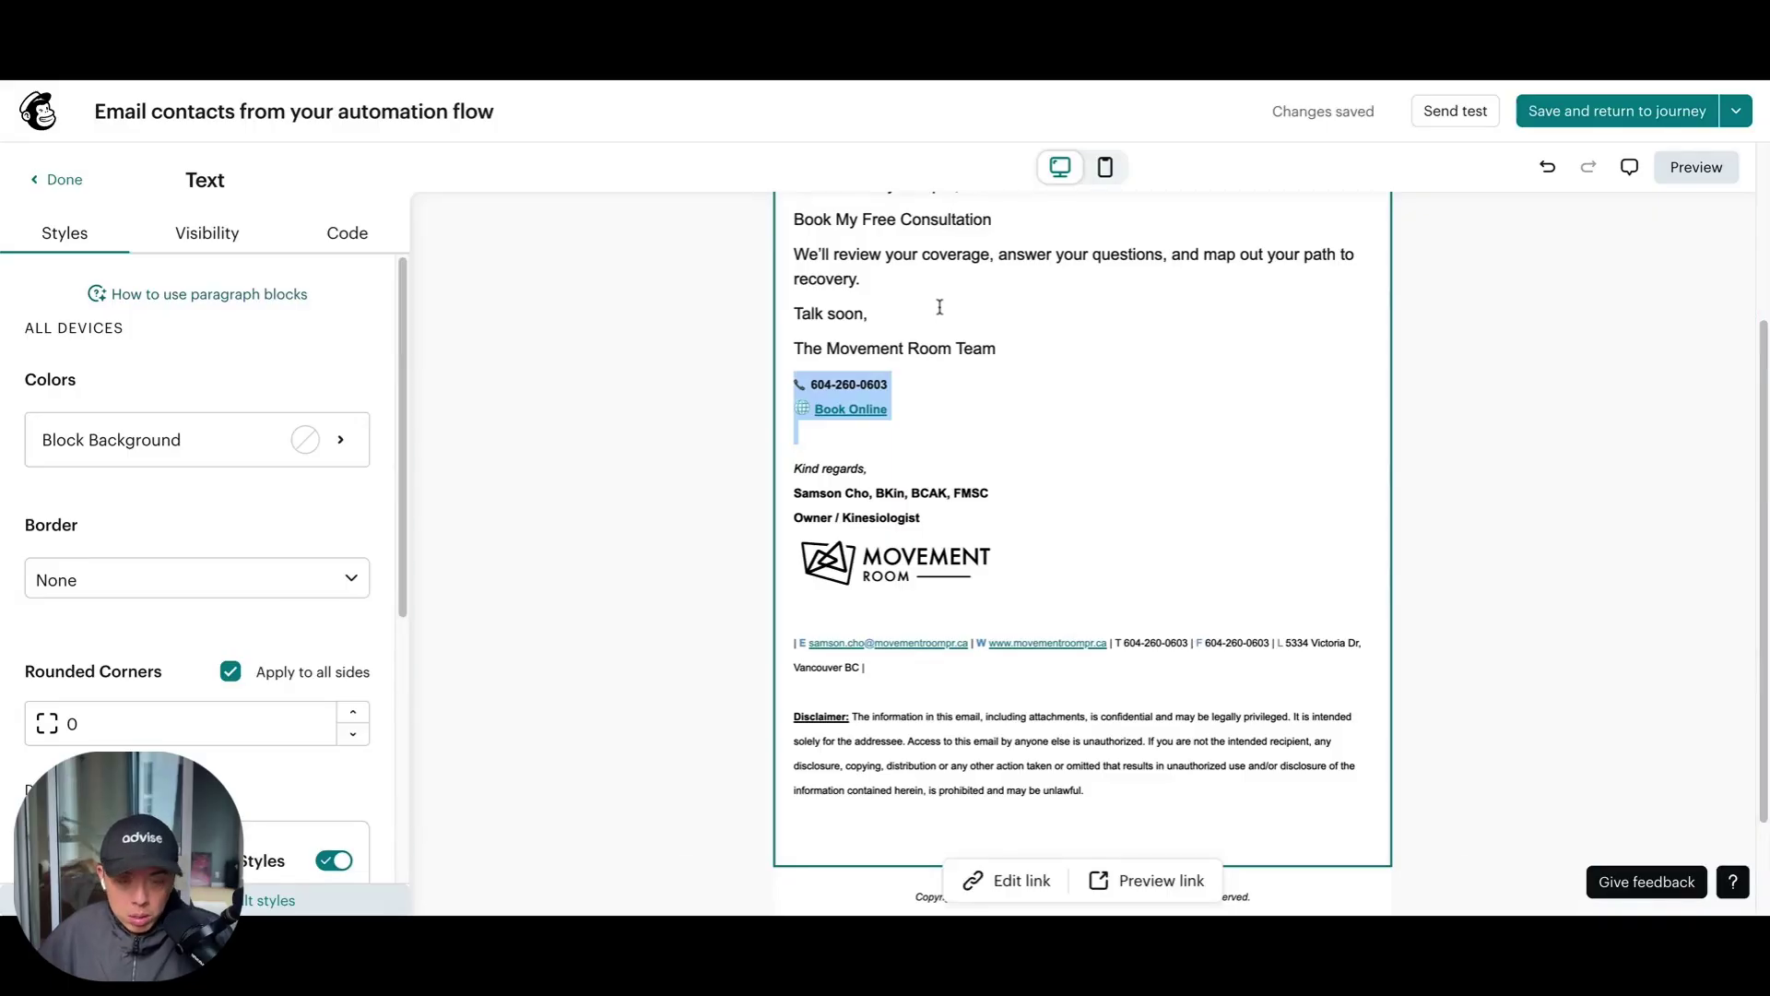
key("BackSpace")
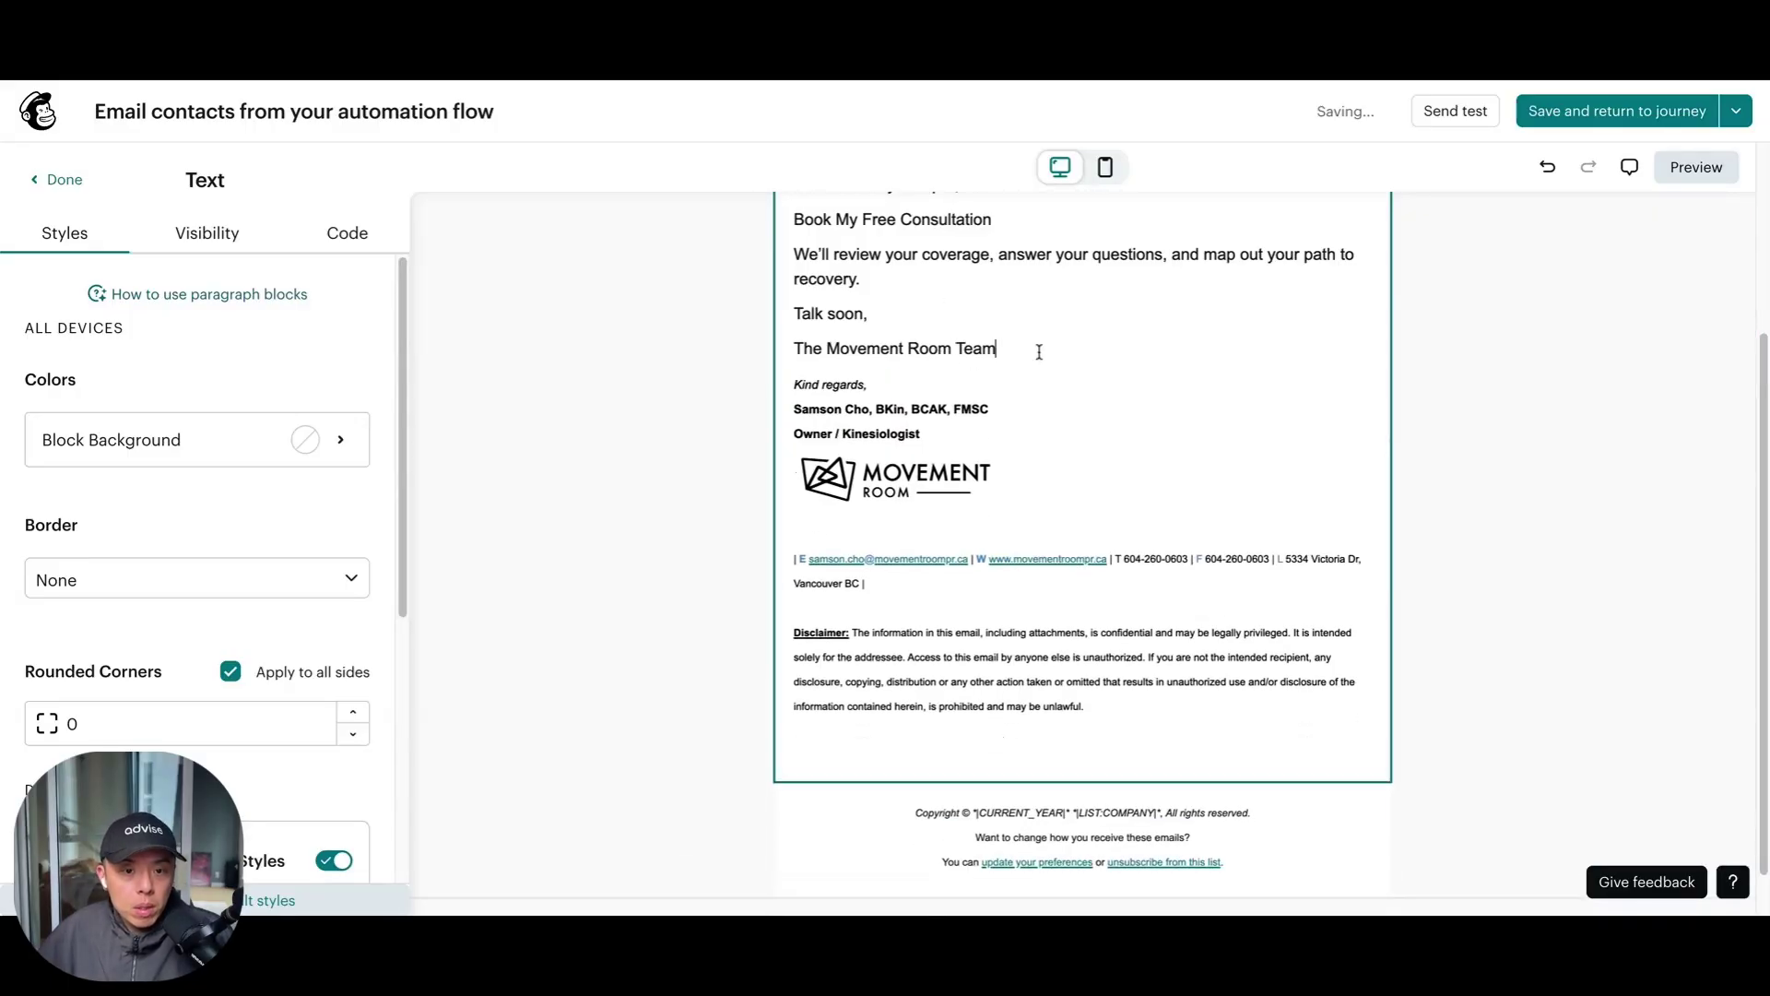
scroll(940, 364, "up", 3)
key("ctrl+a")
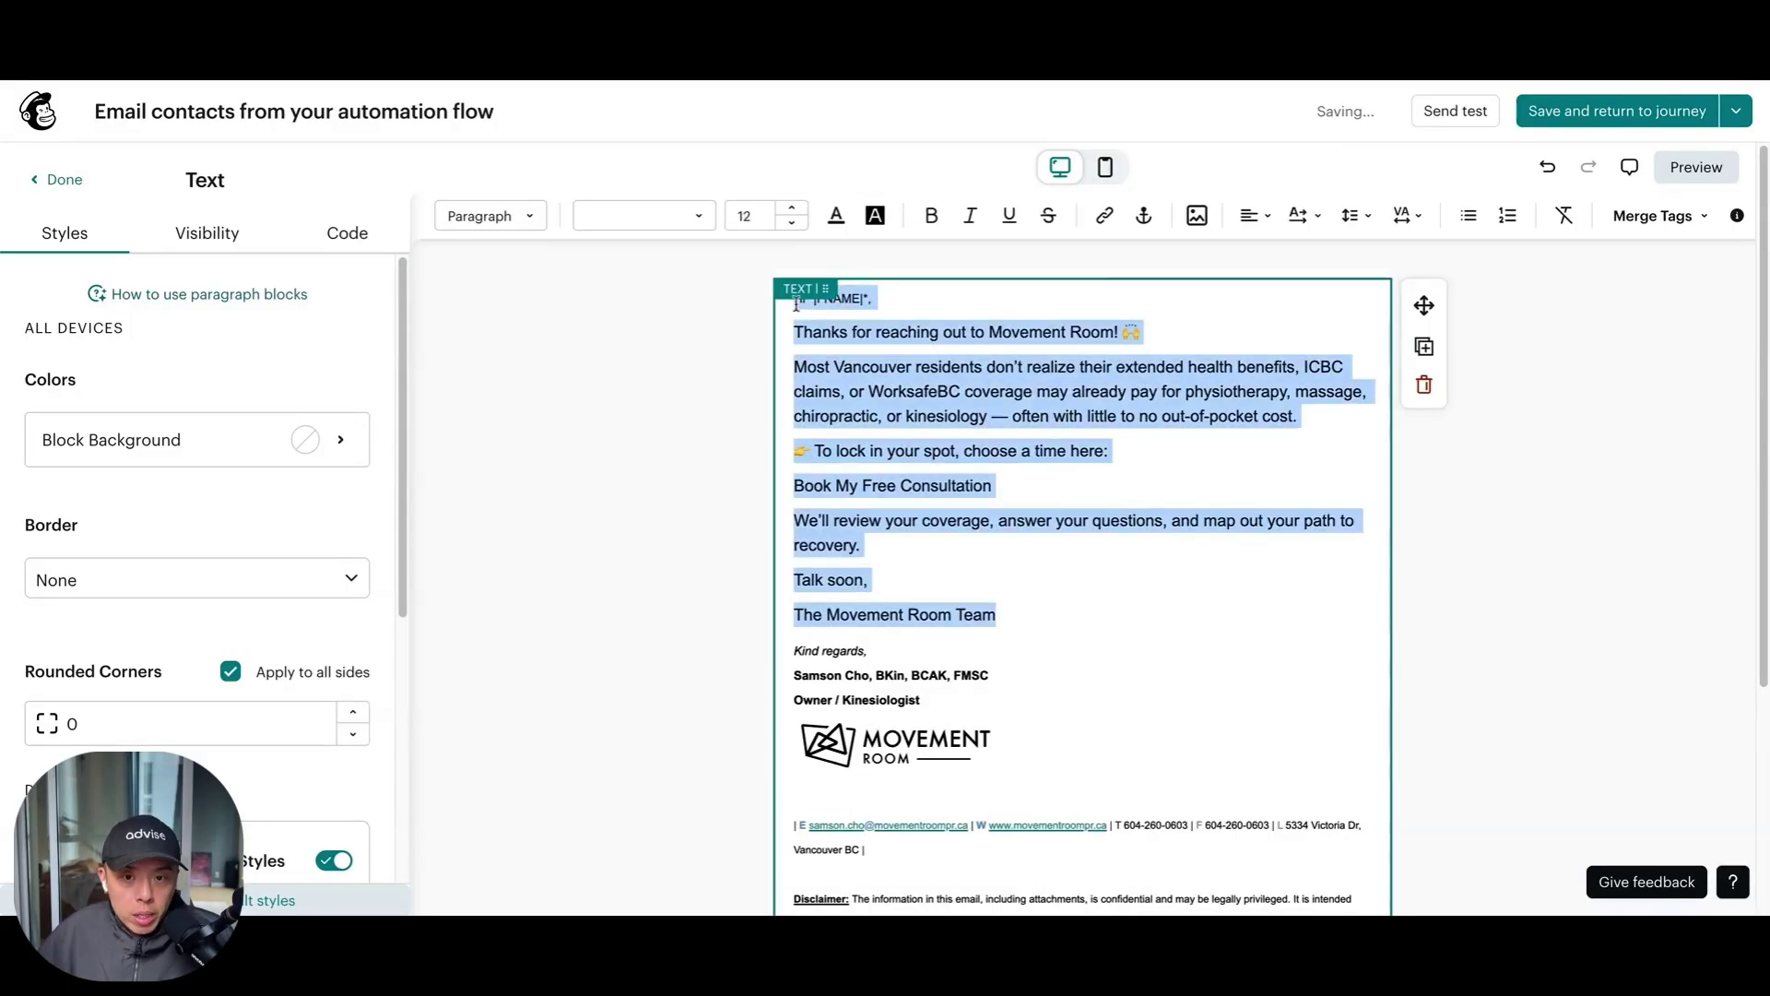
left_click(1565, 215)
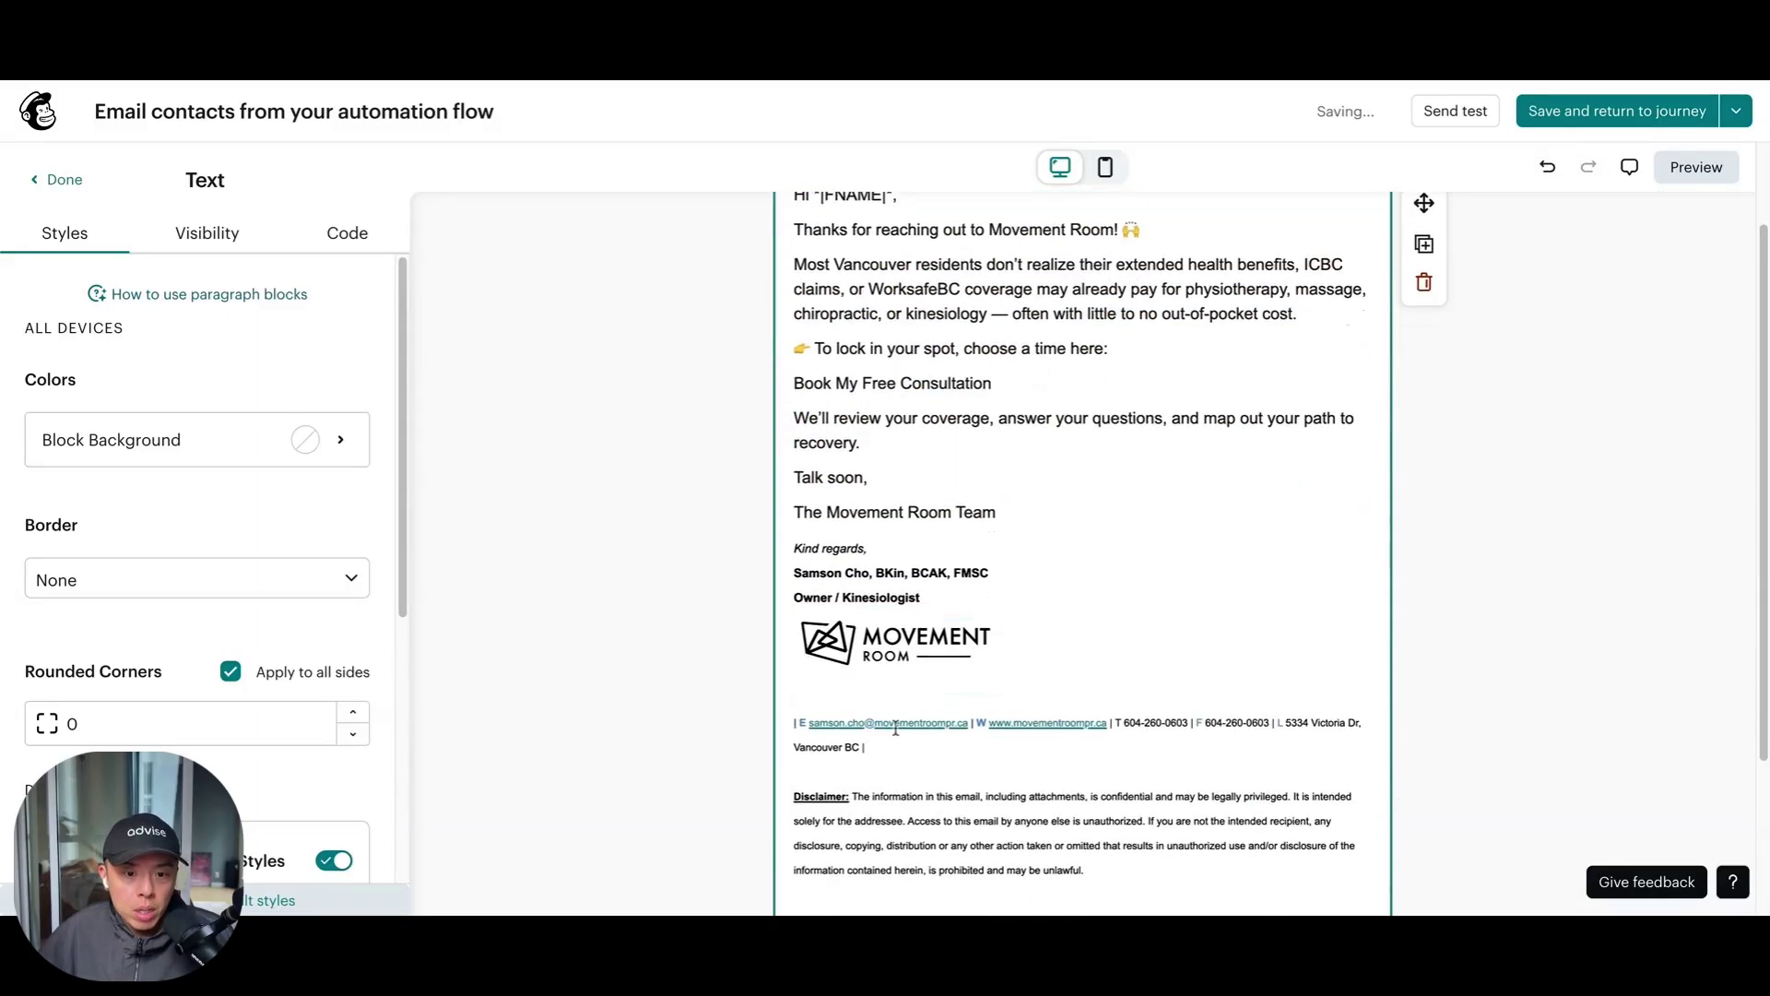
scroll(1133, 734, "down", 3)
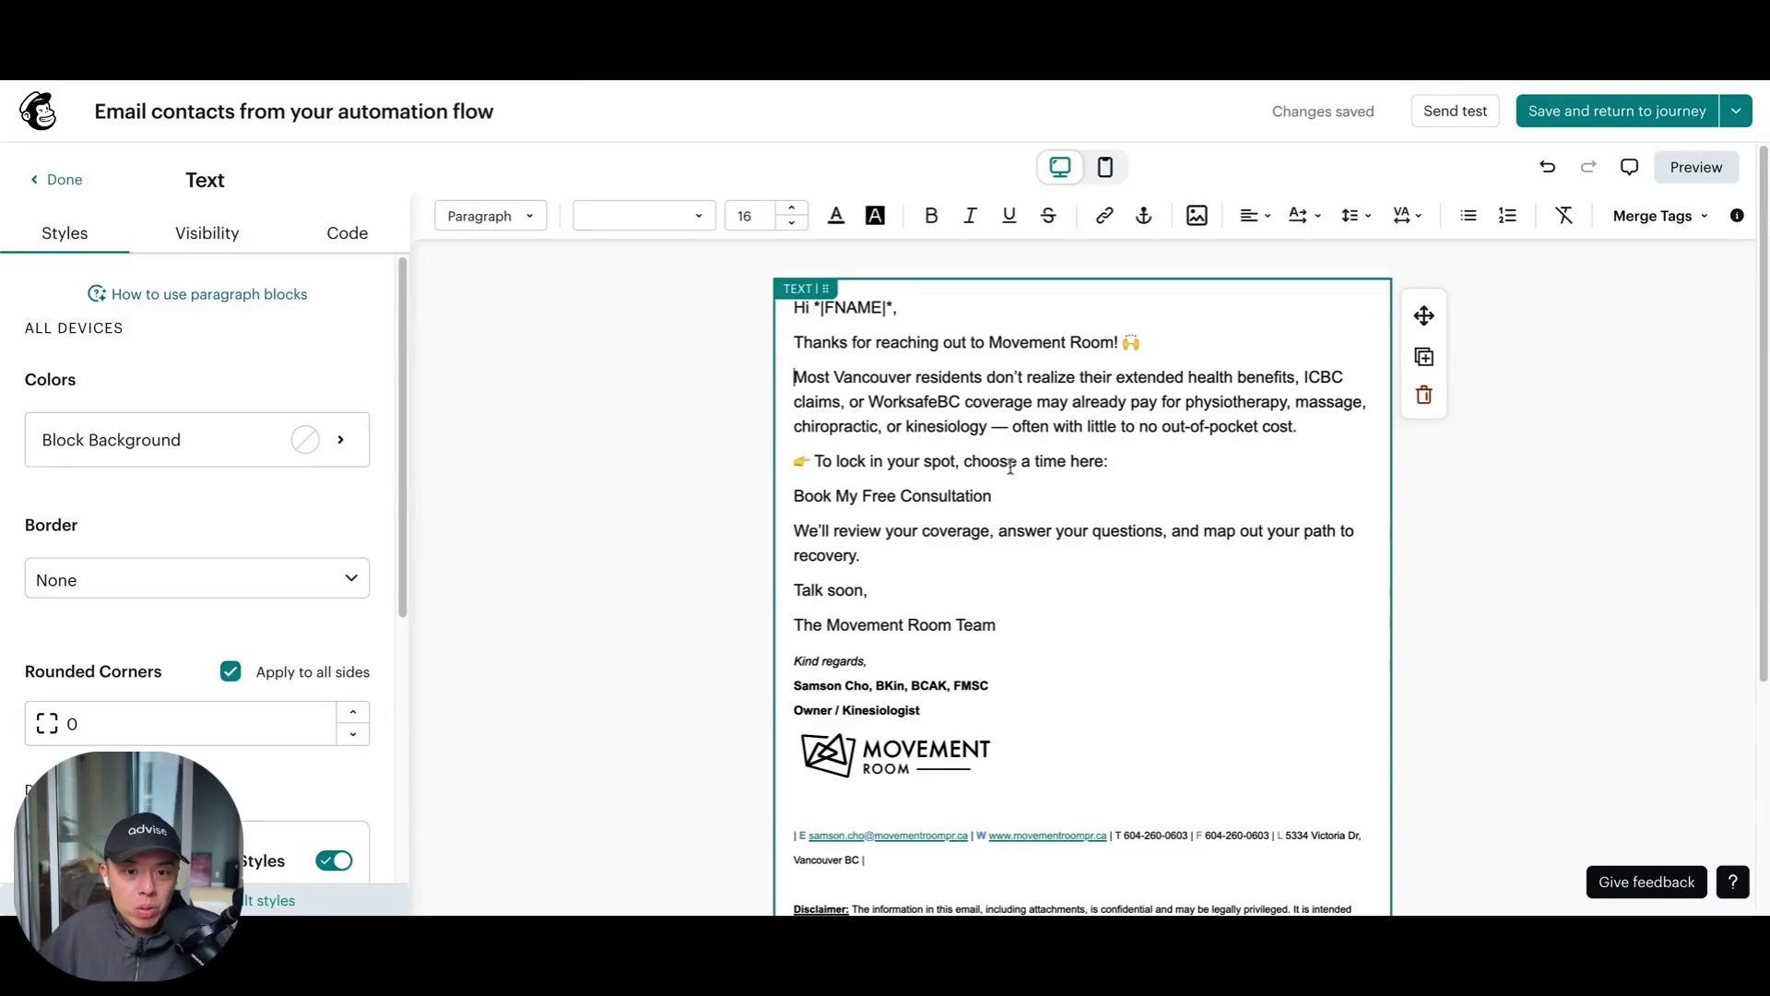
Link Book My Free Consultation to the booking page address and save the email to the journey
left_click_drag(1116, 496, 793, 497)
left_click(1105, 218)
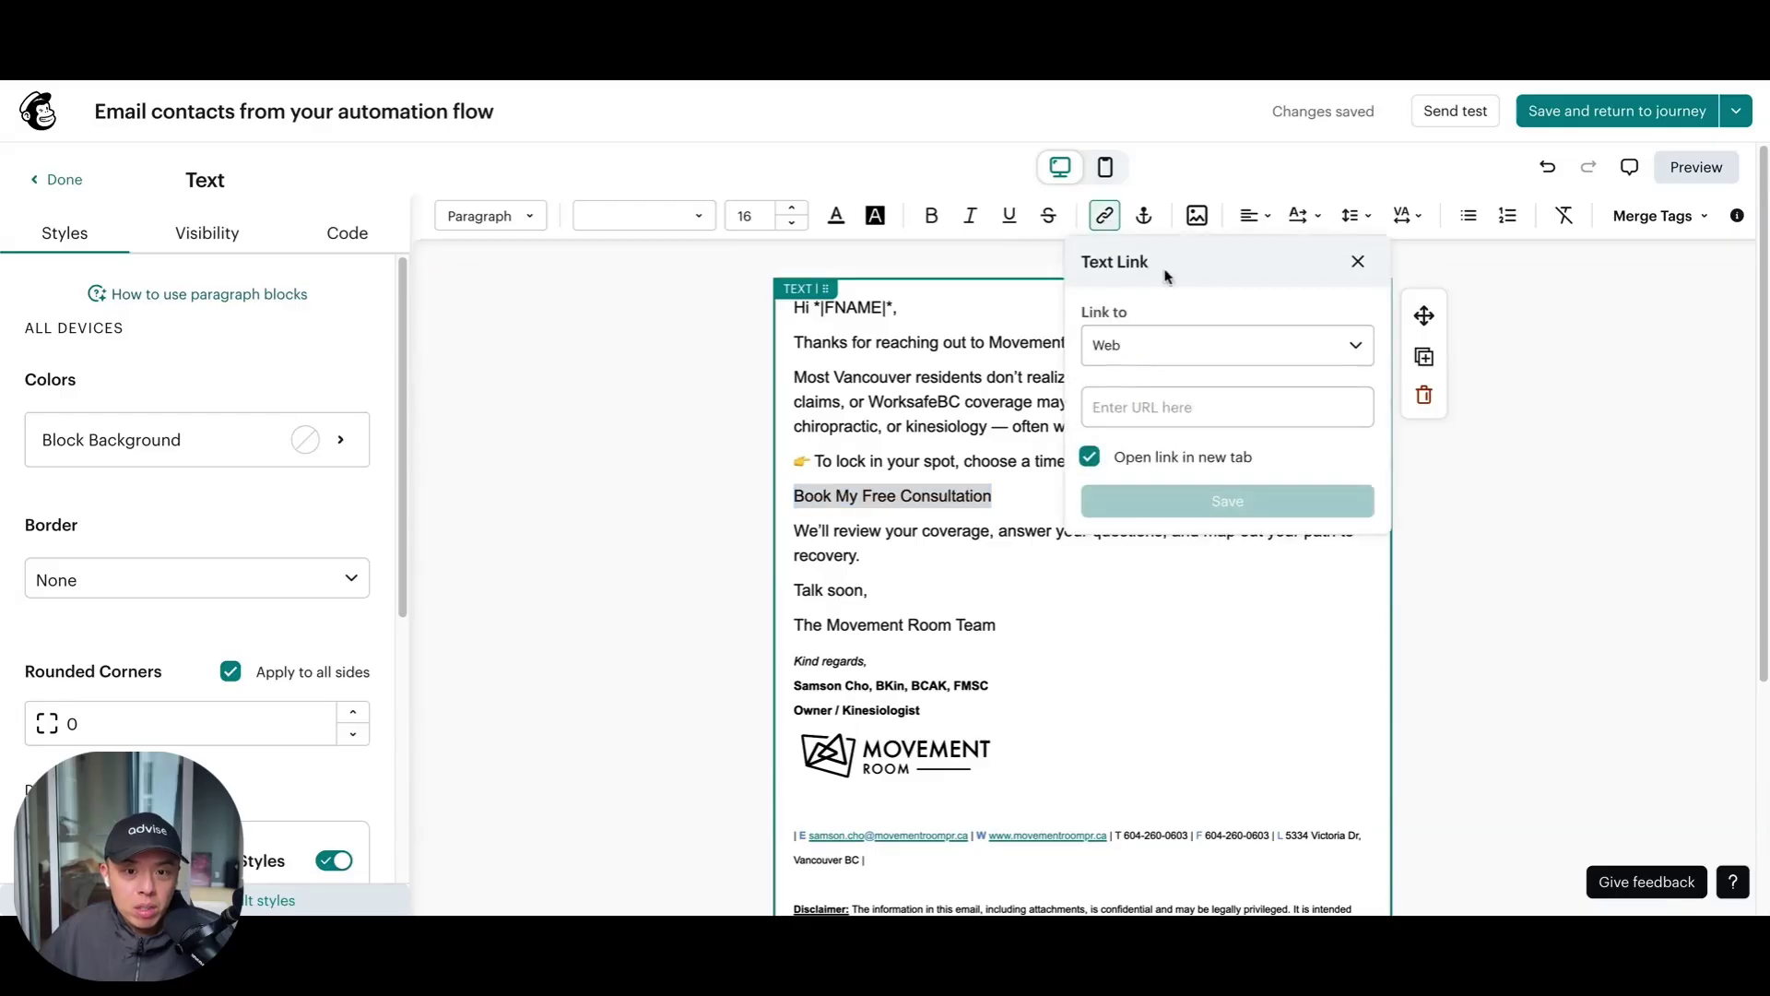
left_click(1216, 406)
key("ctrl+v")
left_click(1201, 501)
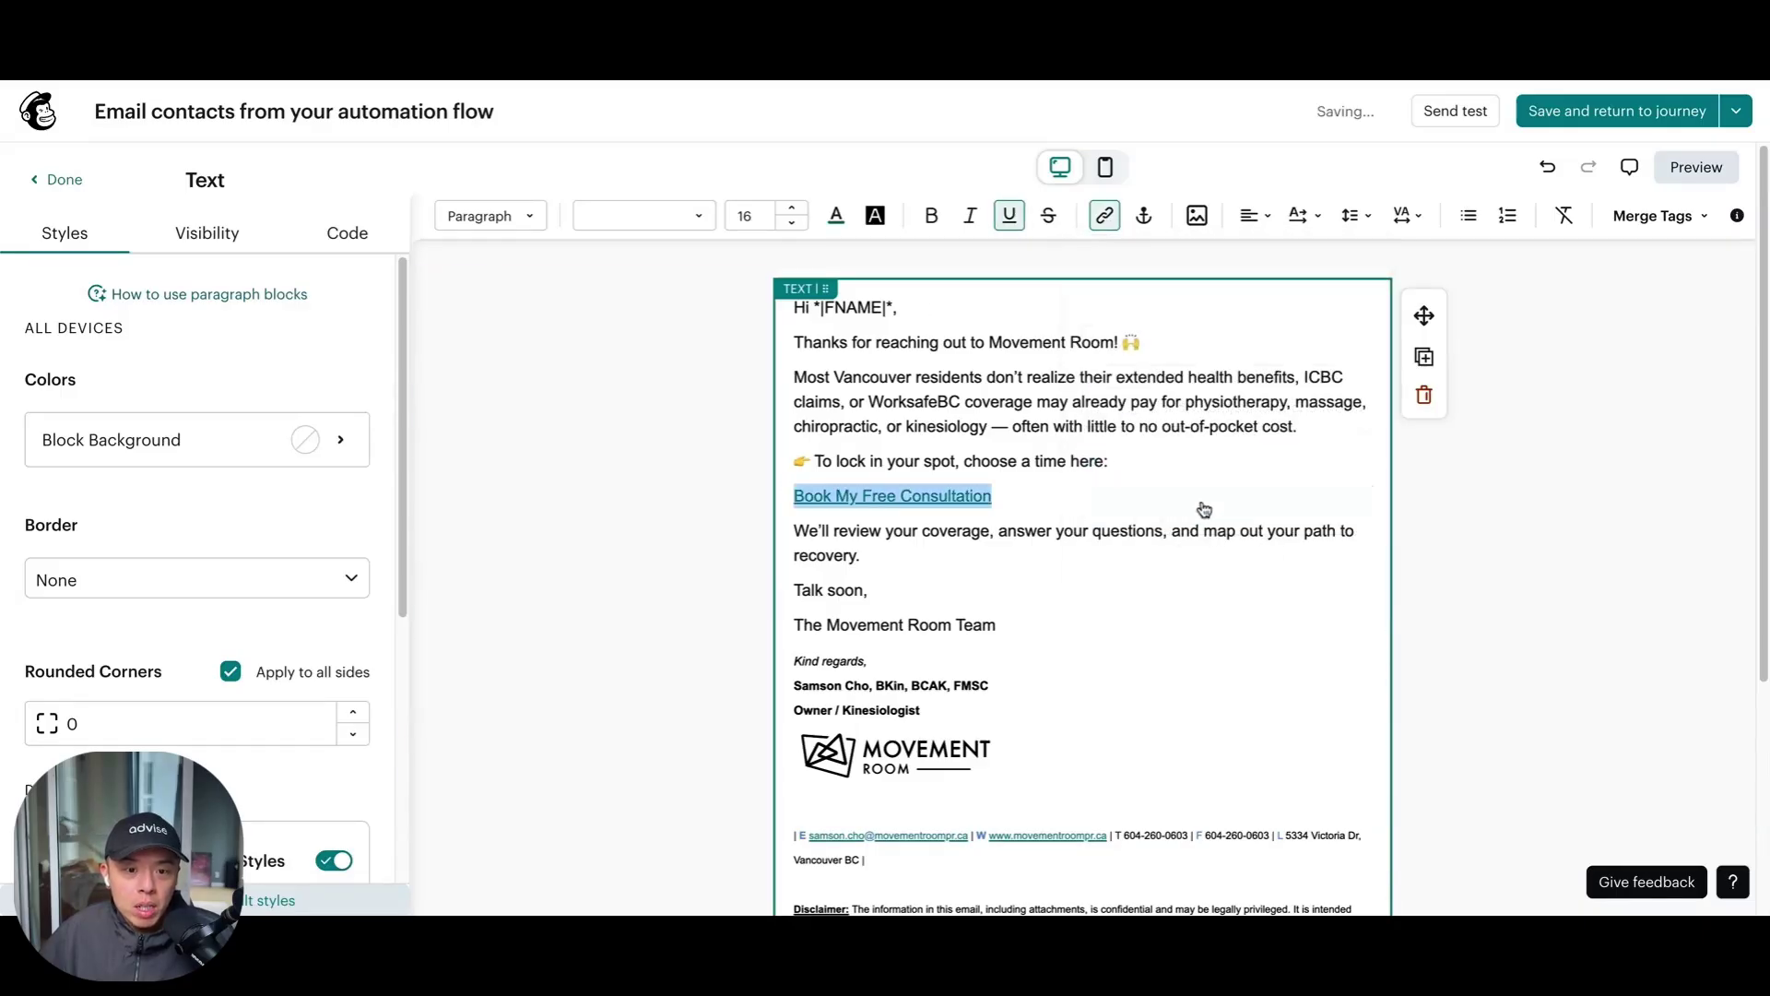
scroll(1205, 506, "down", 5)
scroll(1534, 435, "up", 1)
scroll(1533, 435, "up", 3)
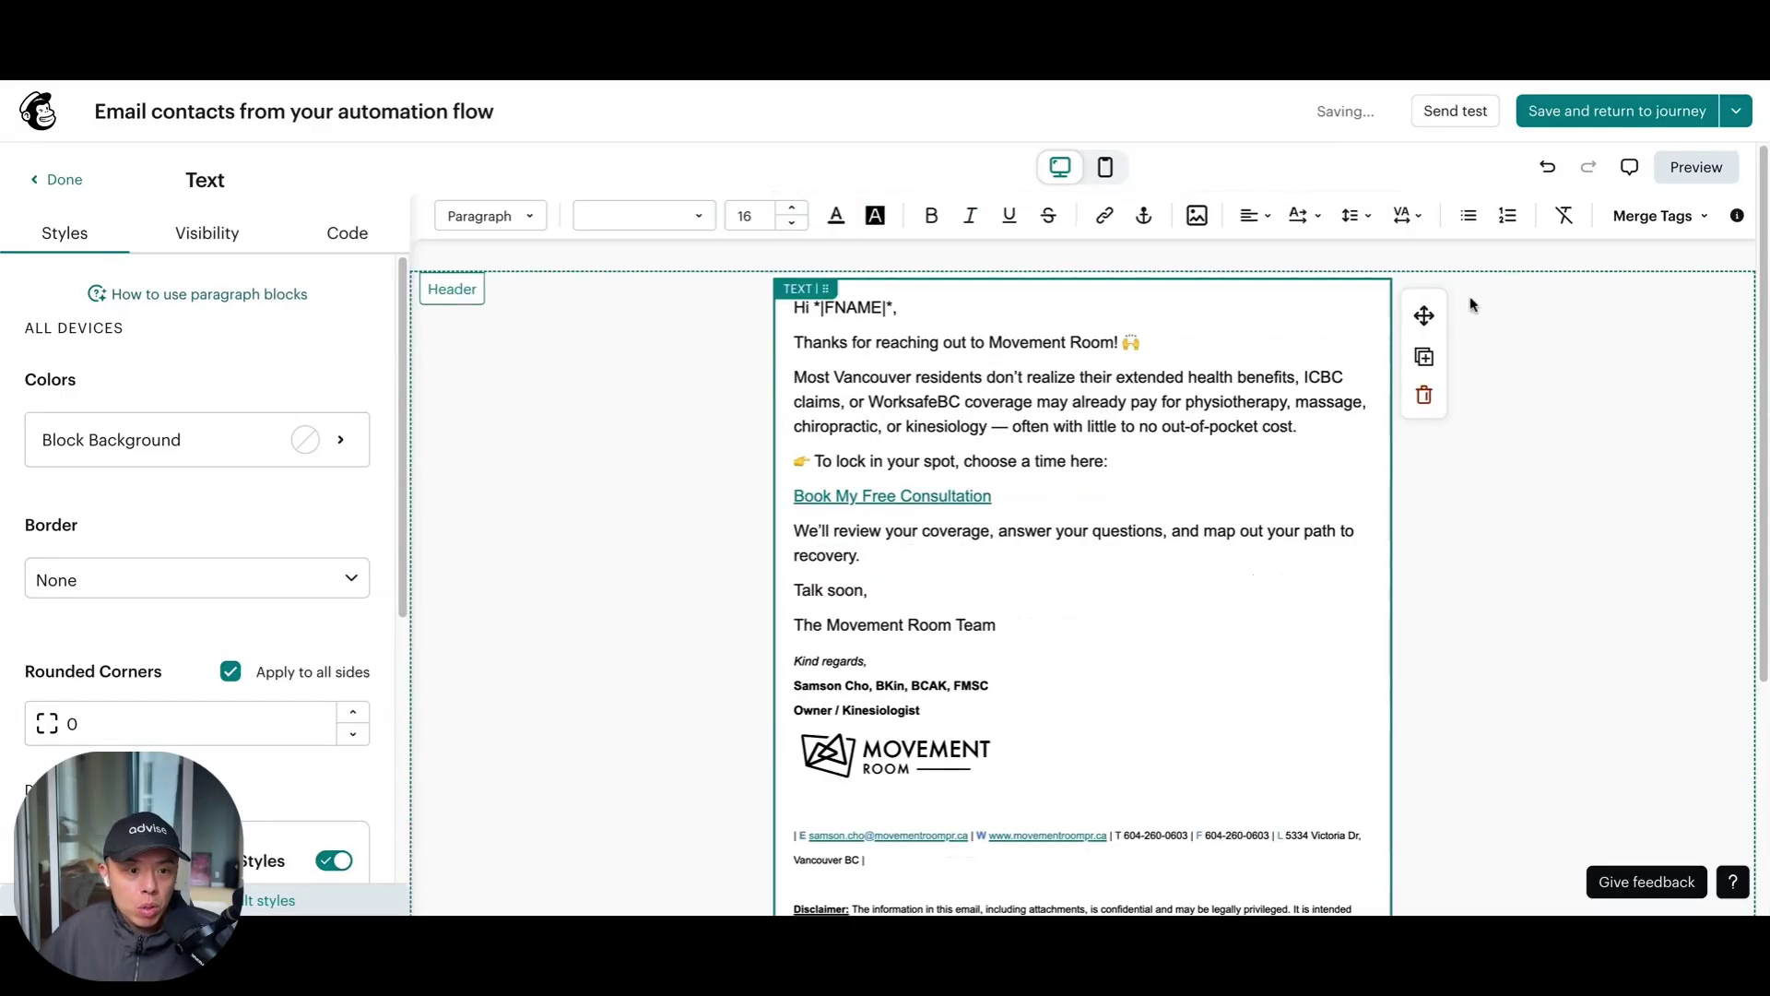
scroll(1008, 508, "down", 2)
scroll(1008, 508, "up", 2)
left_click(1646, 101)
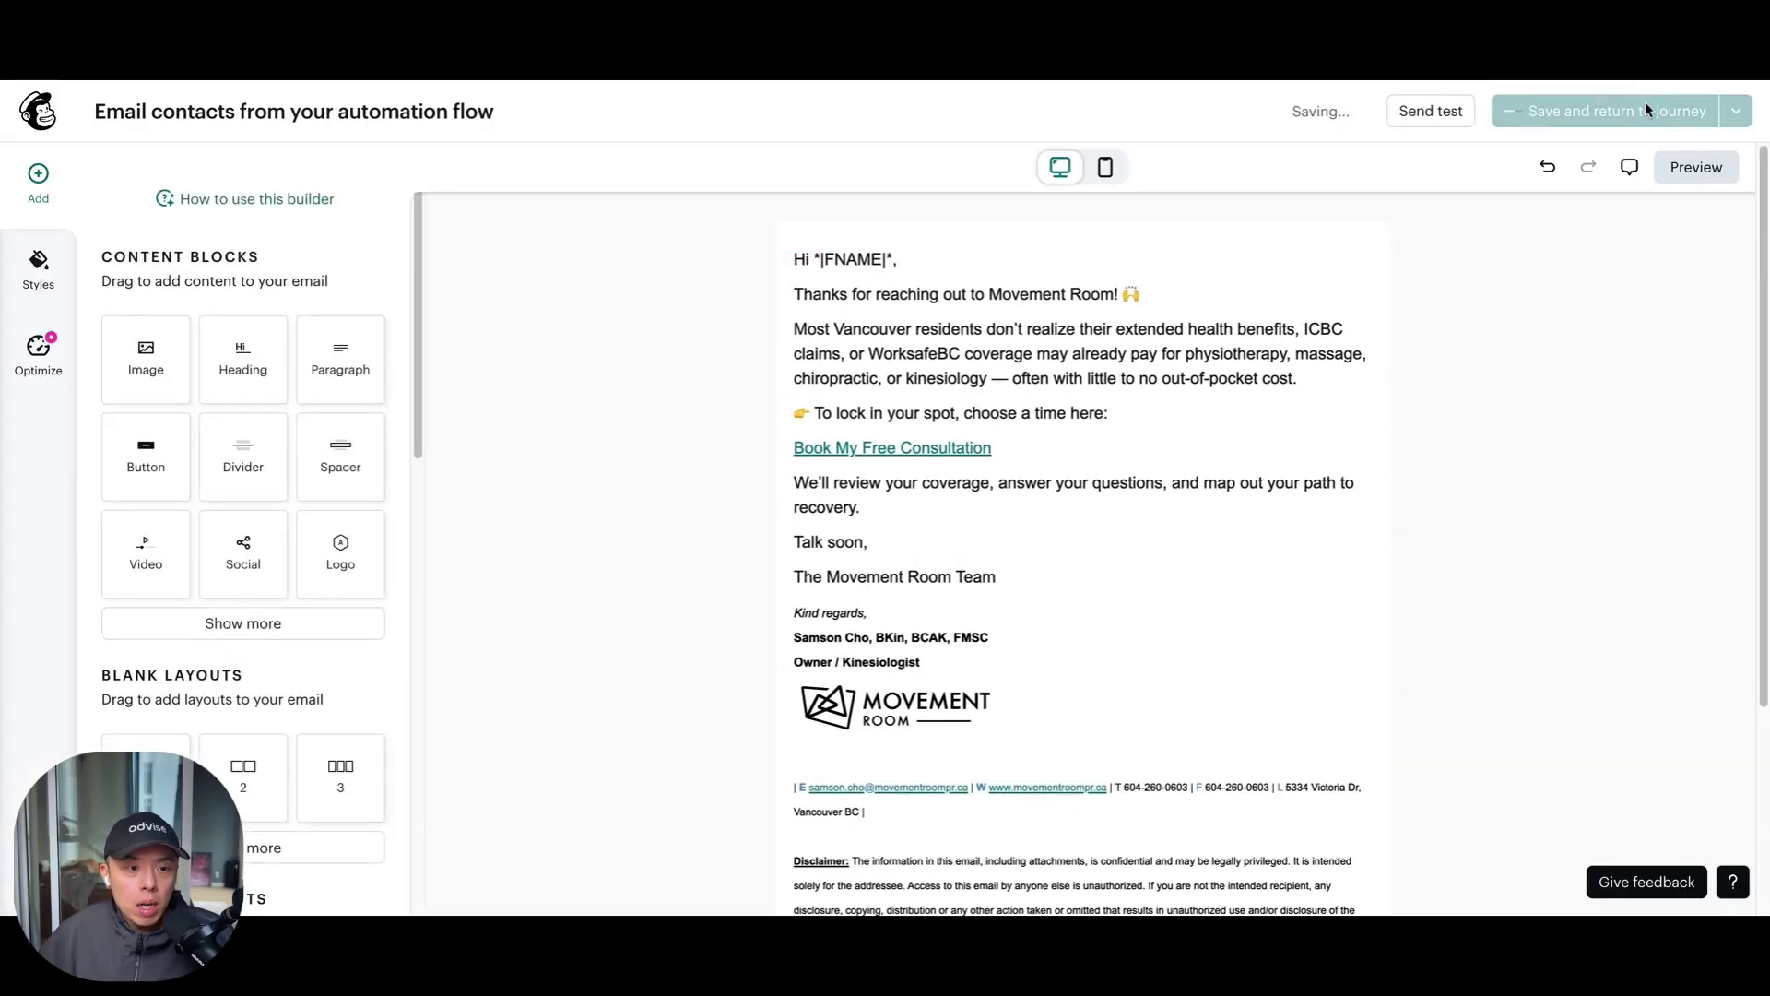
scroll(1397, 407, "down", 1)
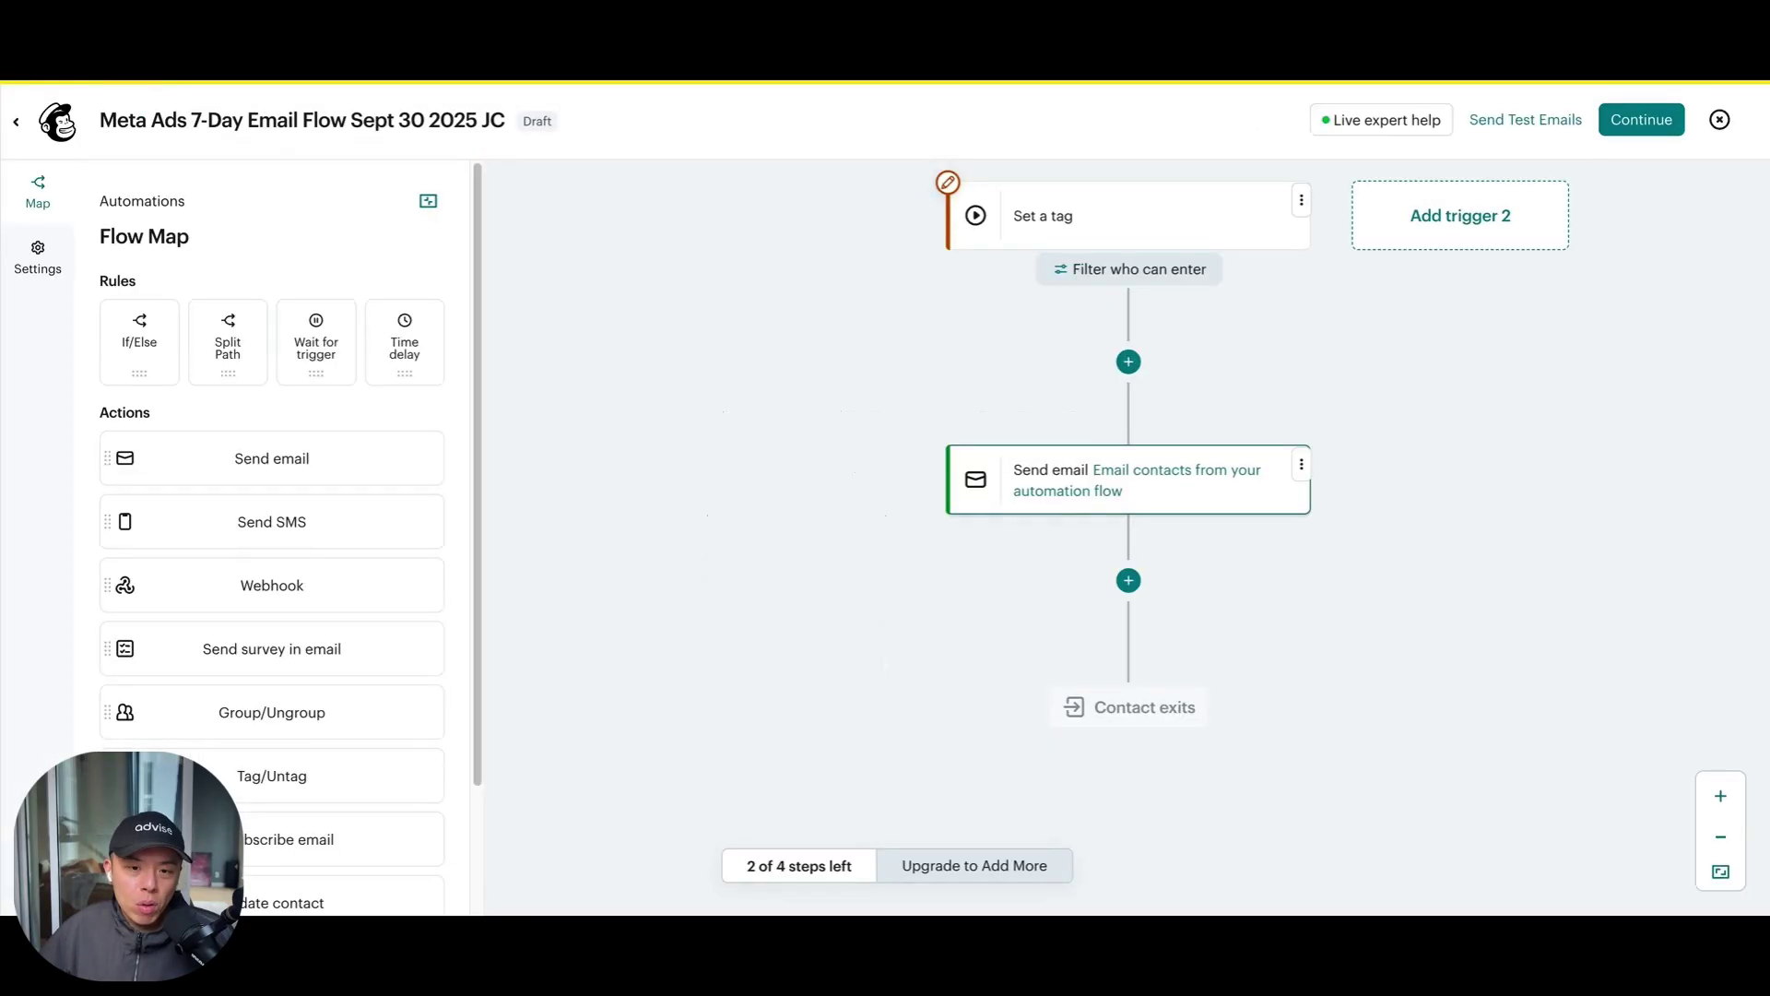
Check the first Send email step's settings and return to the flow
left_click(1299, 465)
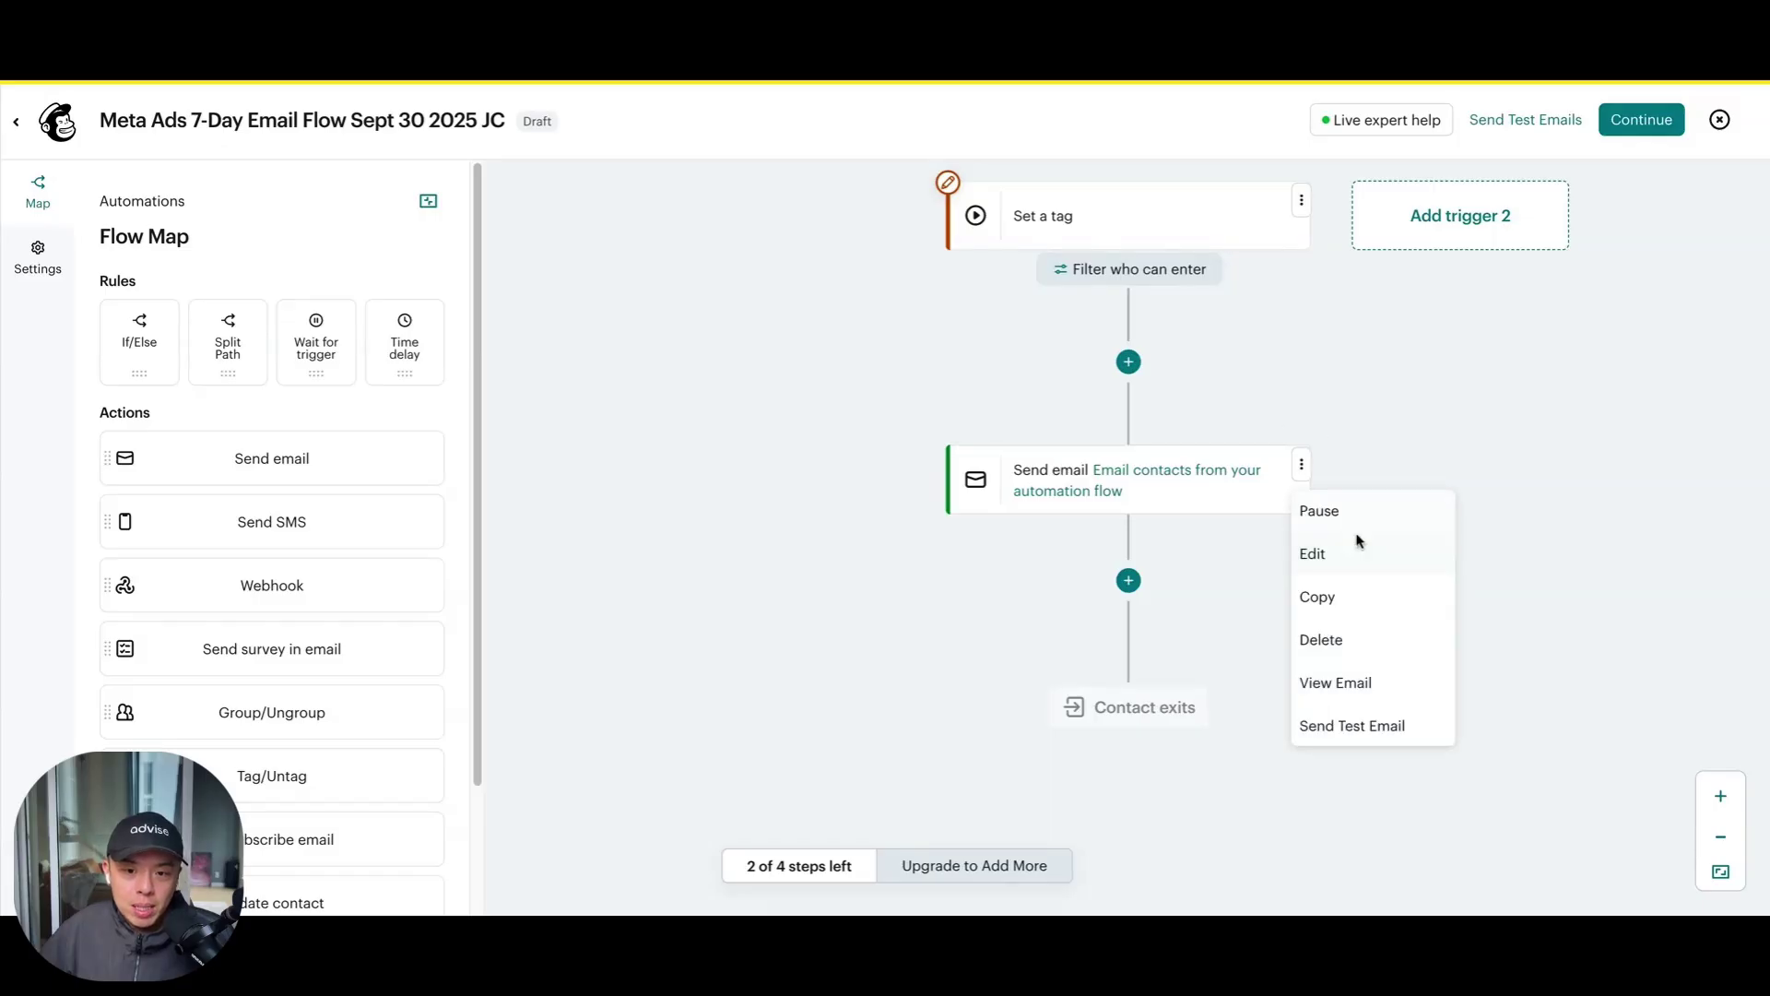
left_click(1352, 554)
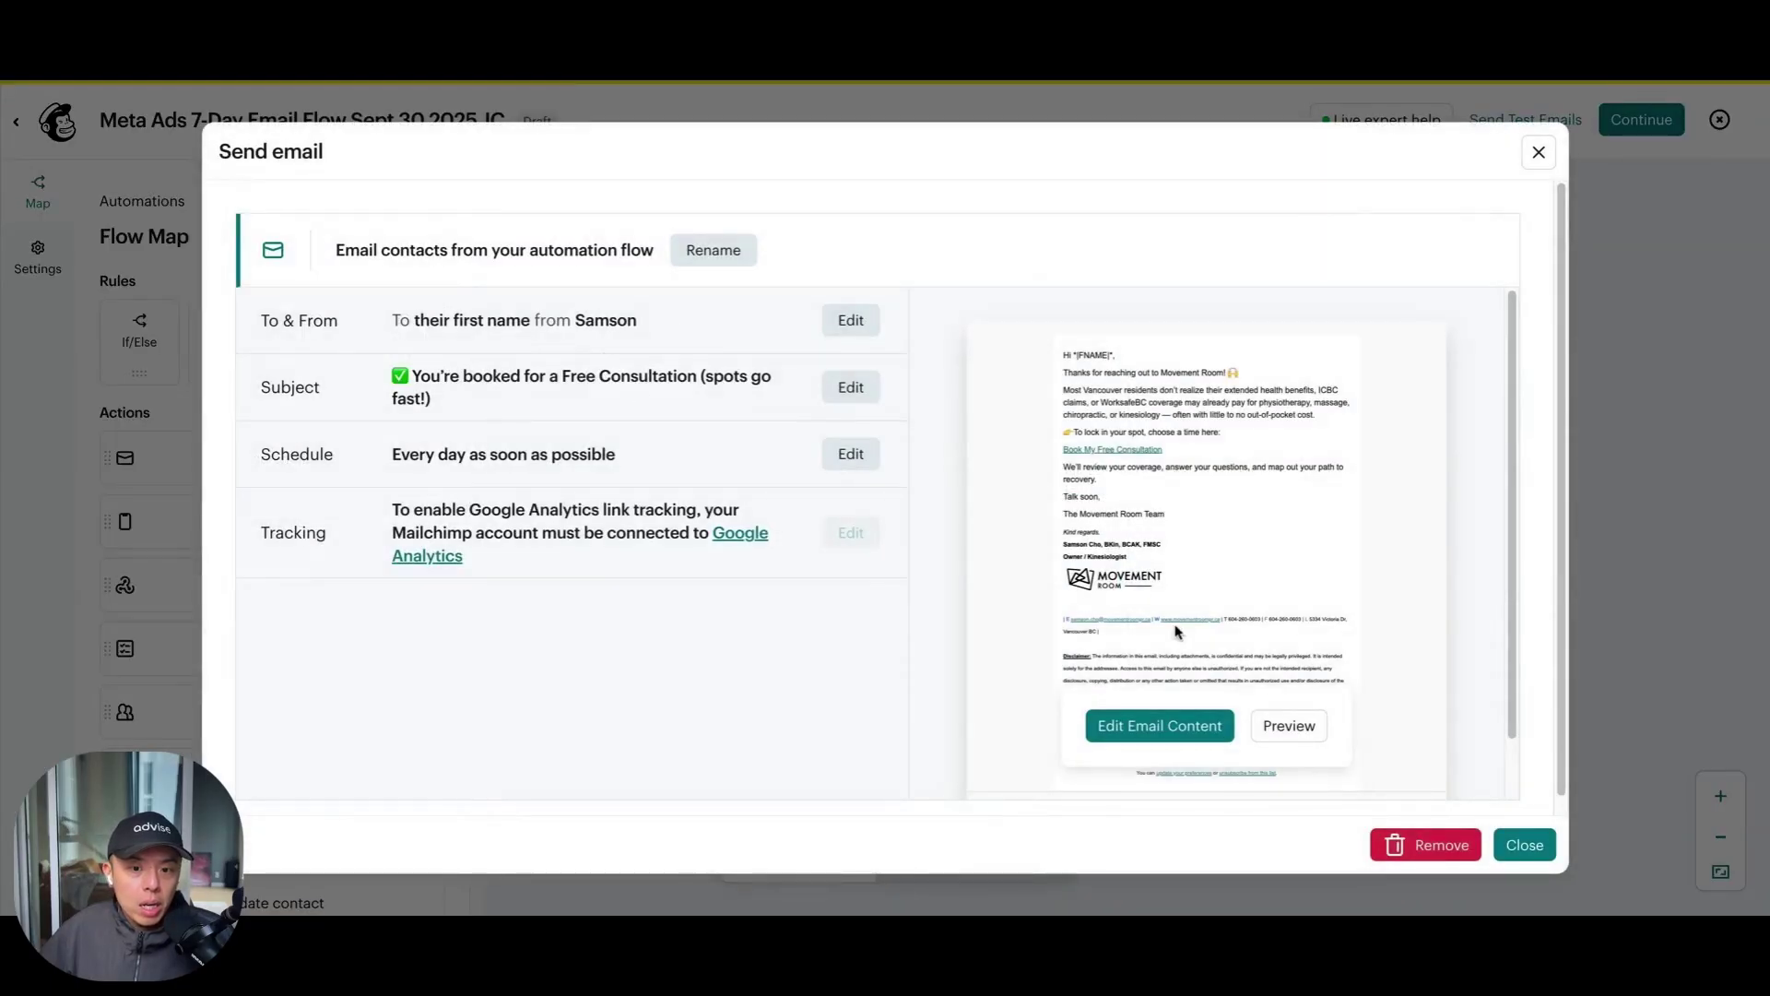
scroll(1035, 676, "down", 1)
left_click(1525, 844)
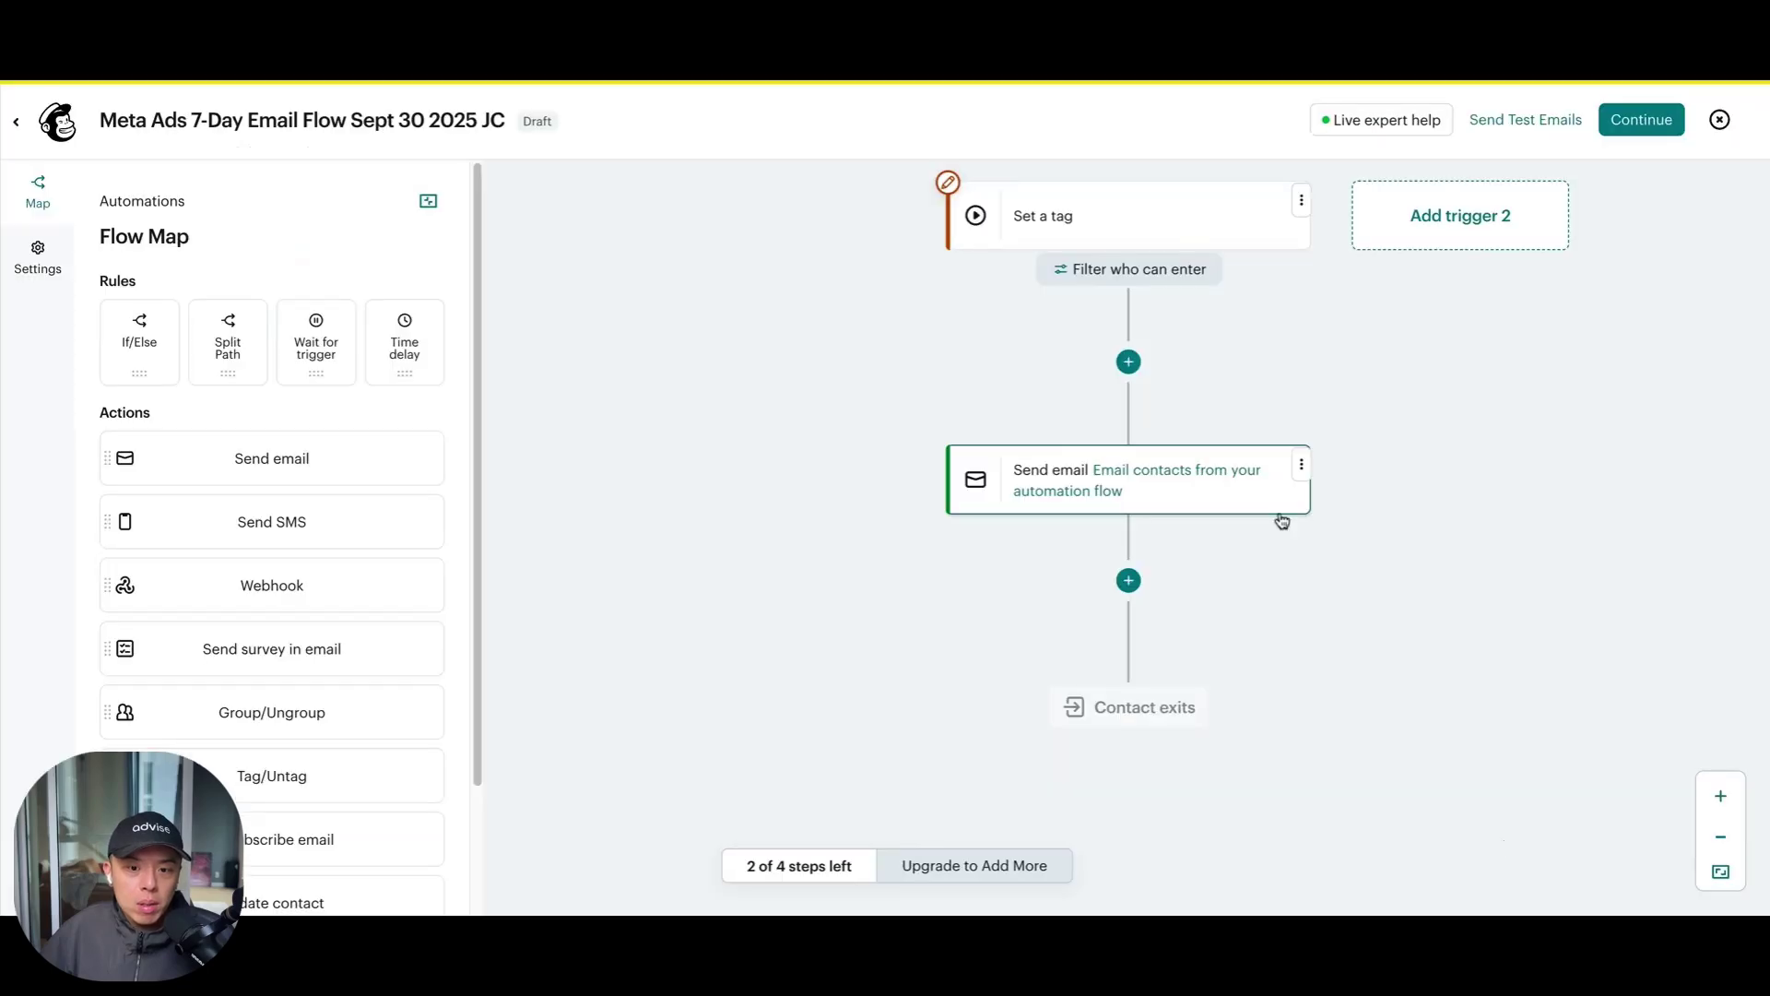
Add a Time delay step after the email, set to 1 Day instead of Weeks
left_click(1156, 588)
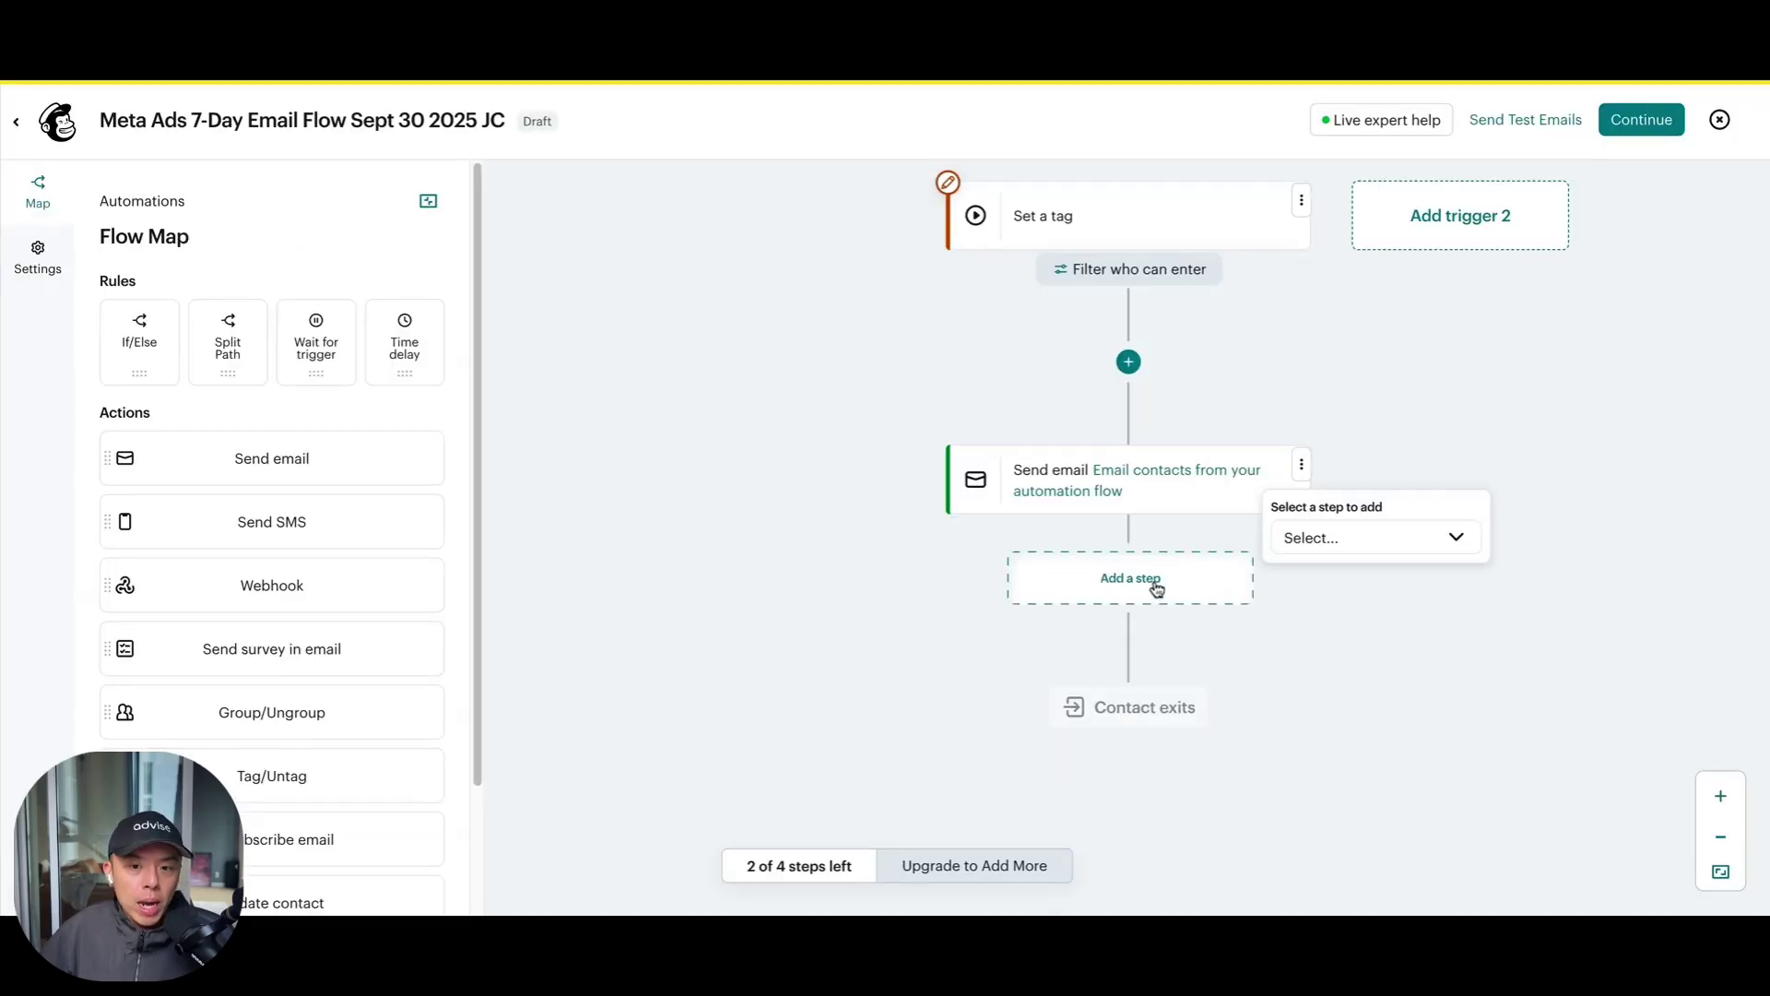
left_click(1295, 554)
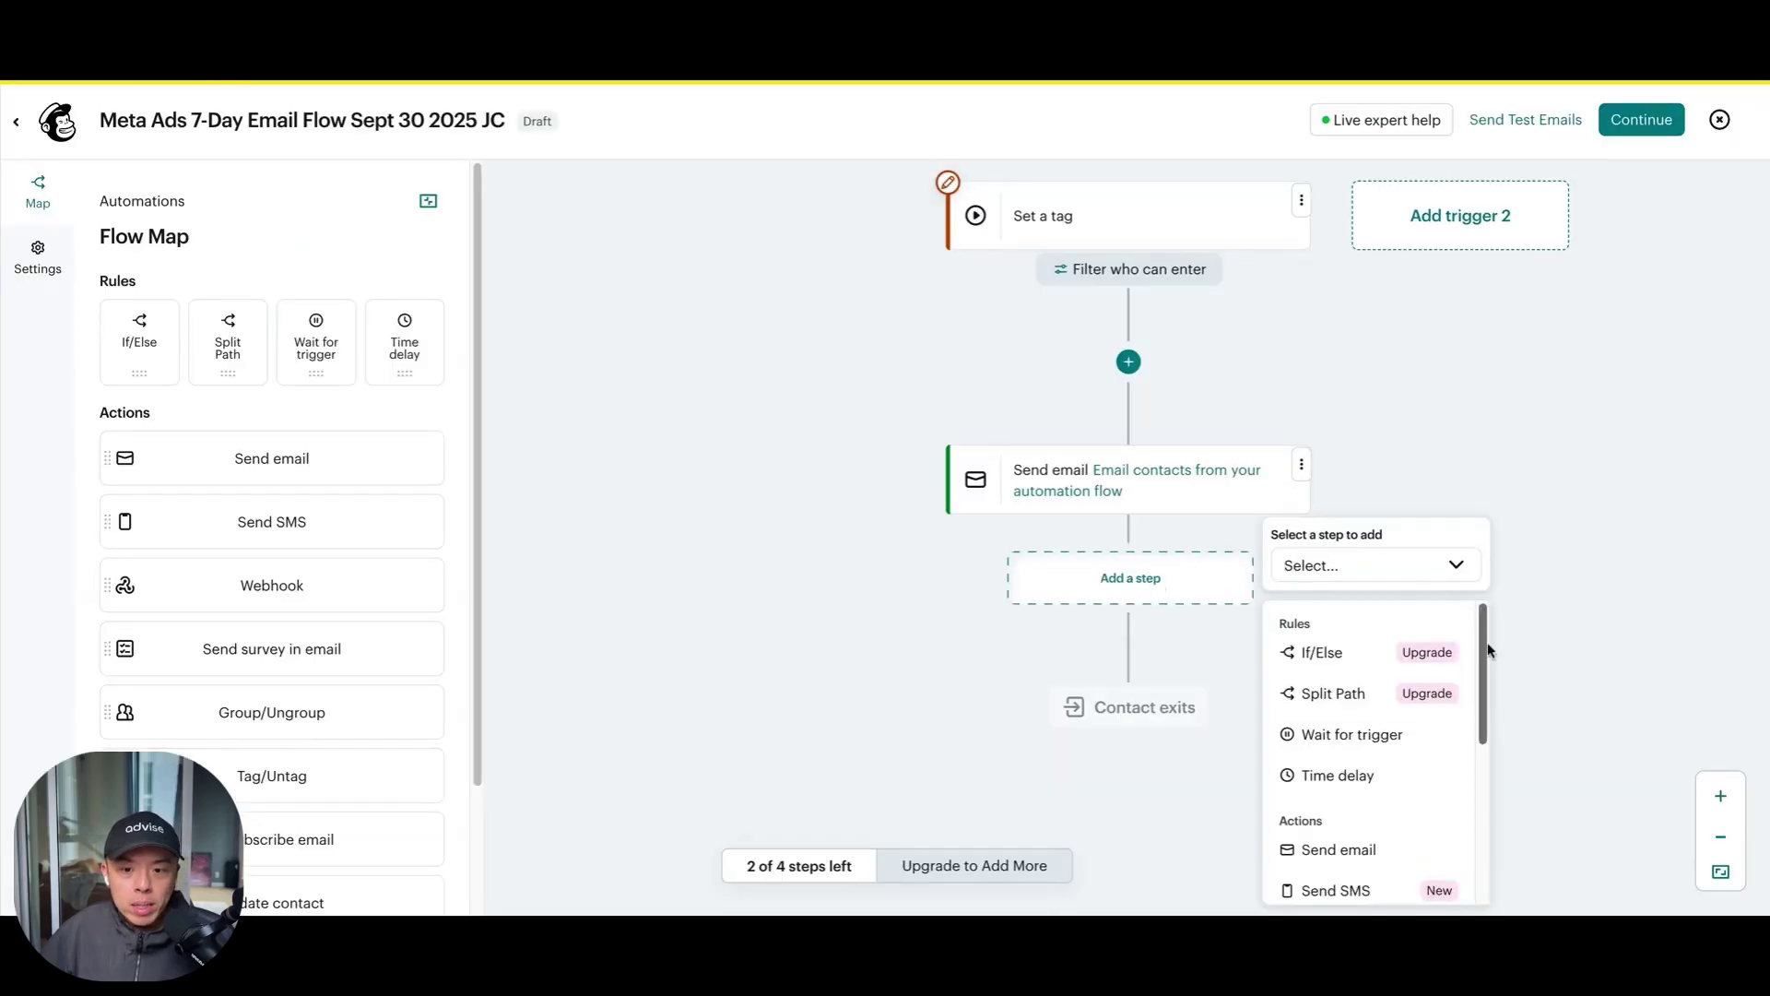
left_click(1344, 775)
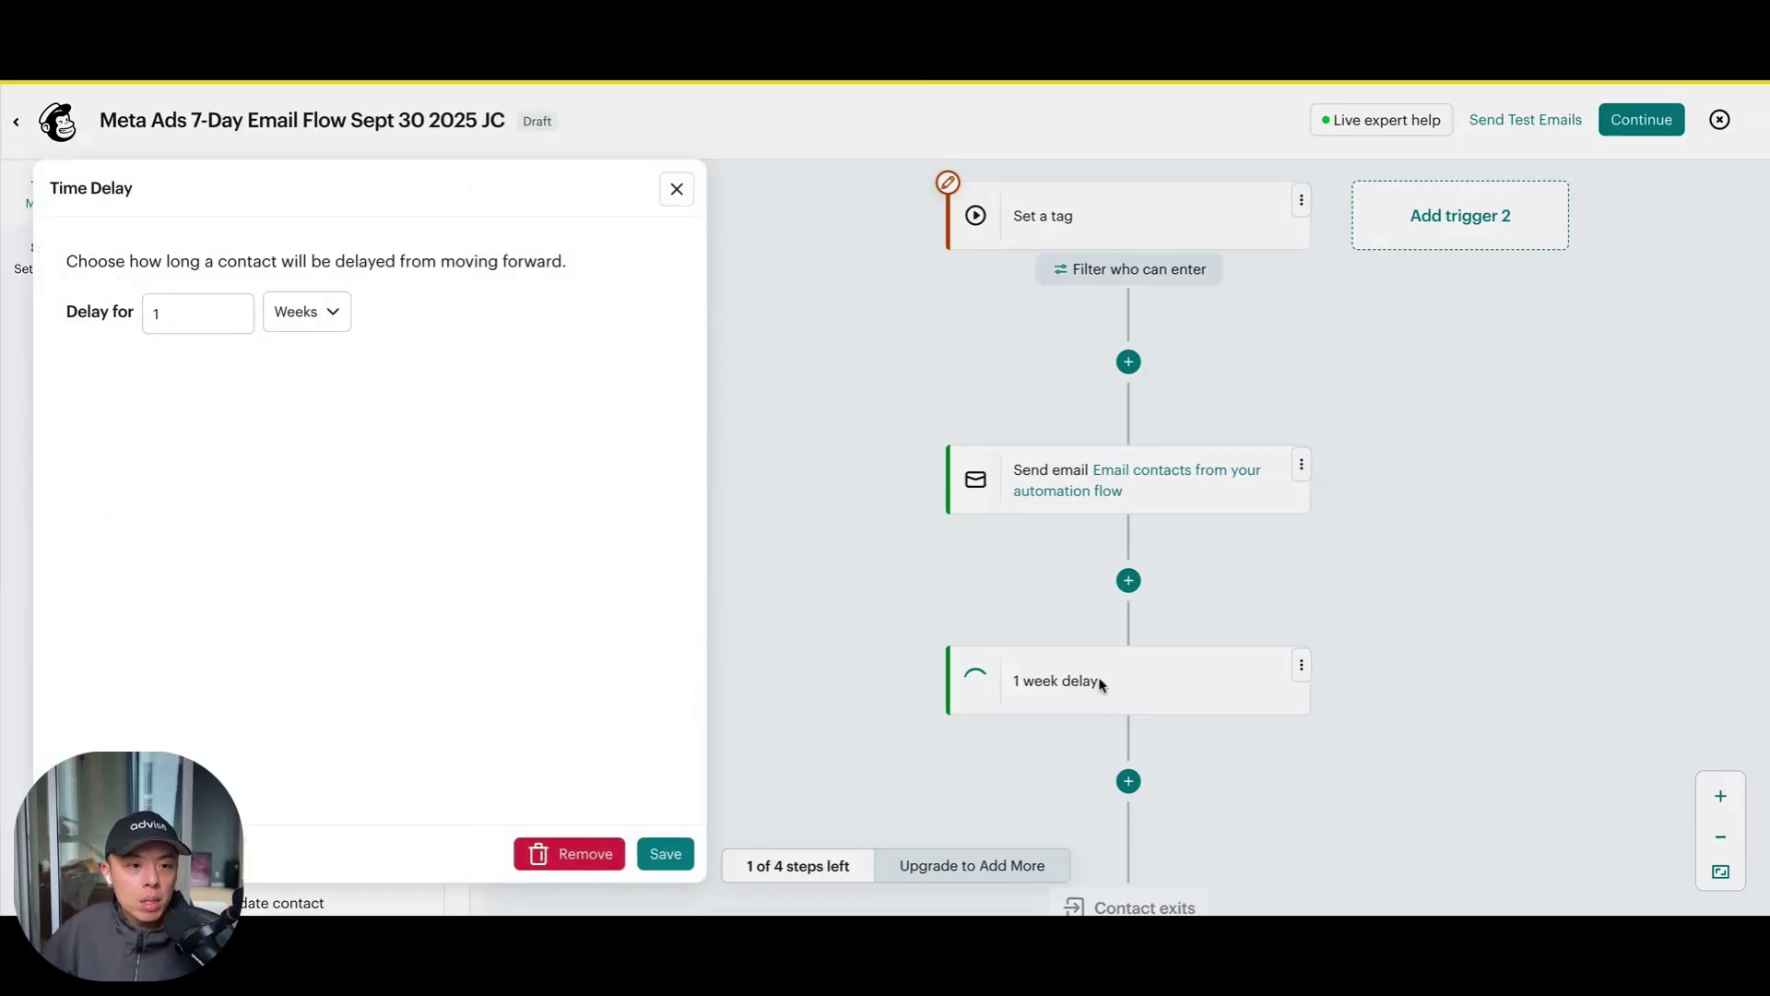
left_click(291, 331)
key("shift+Tab")
left_click(279, 322)
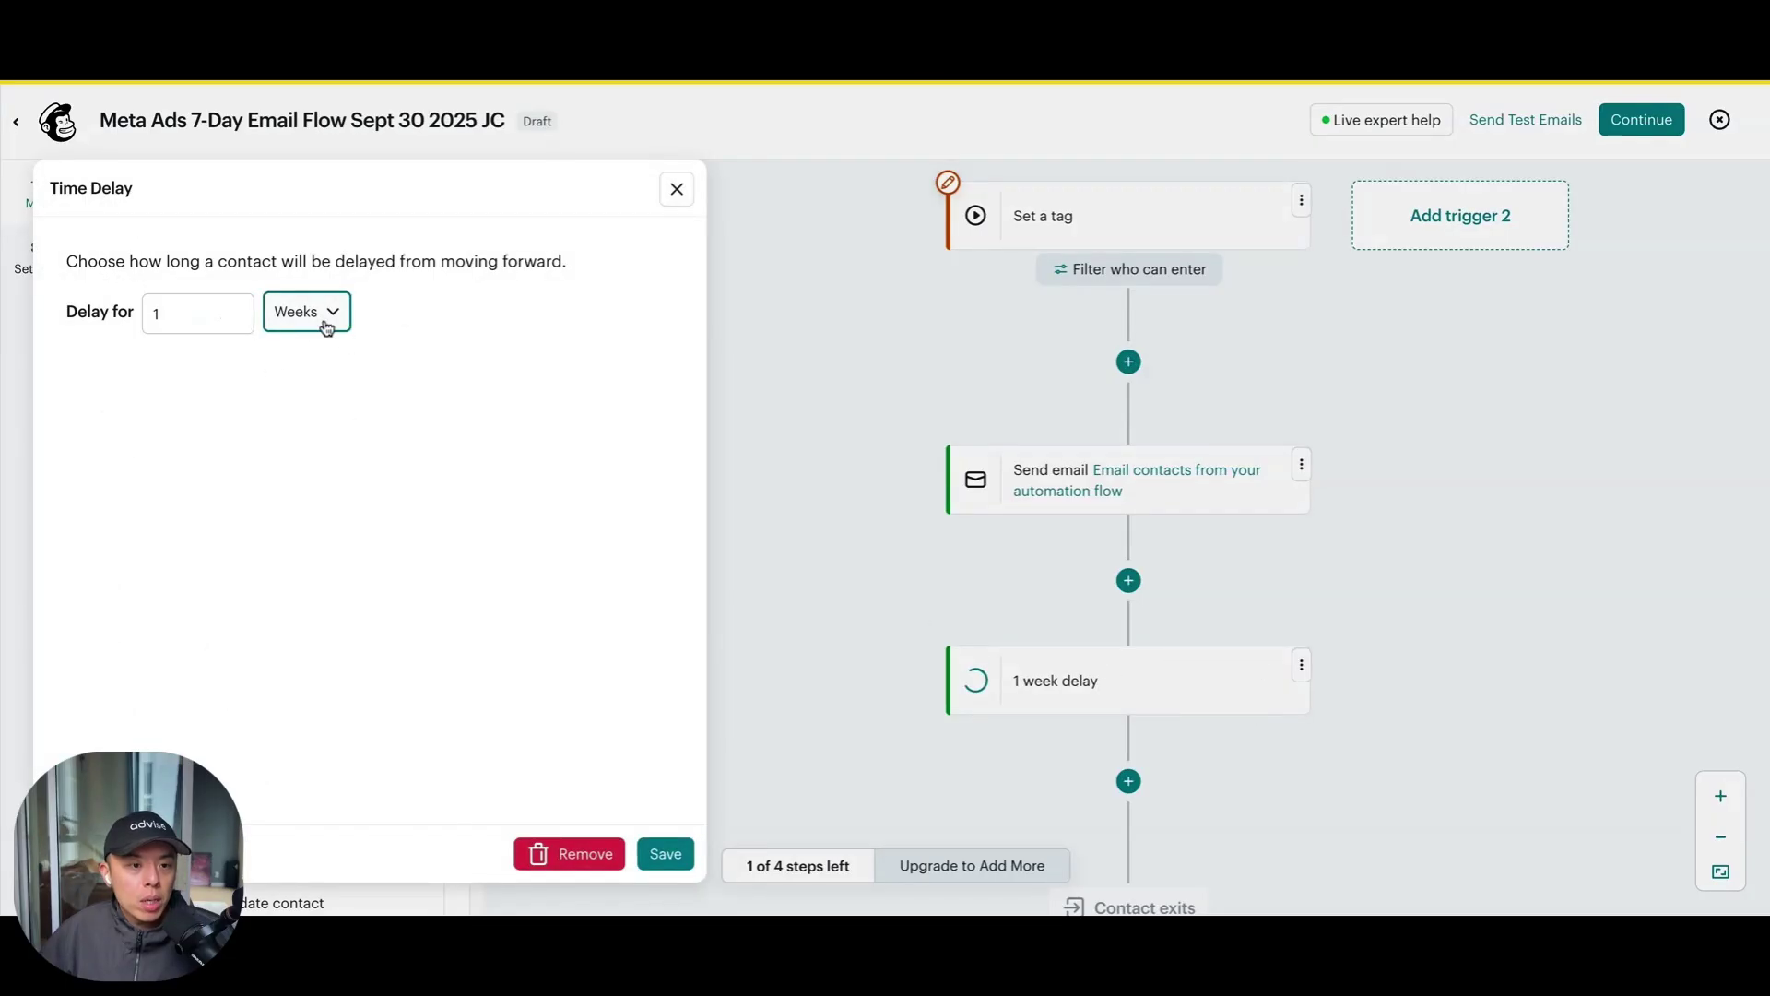
key("Up")
left_click(659, 854)
Begin adding another step below the 1 day delay
scroll(1197, 668, "down", 2)
left_click(1129, 653)
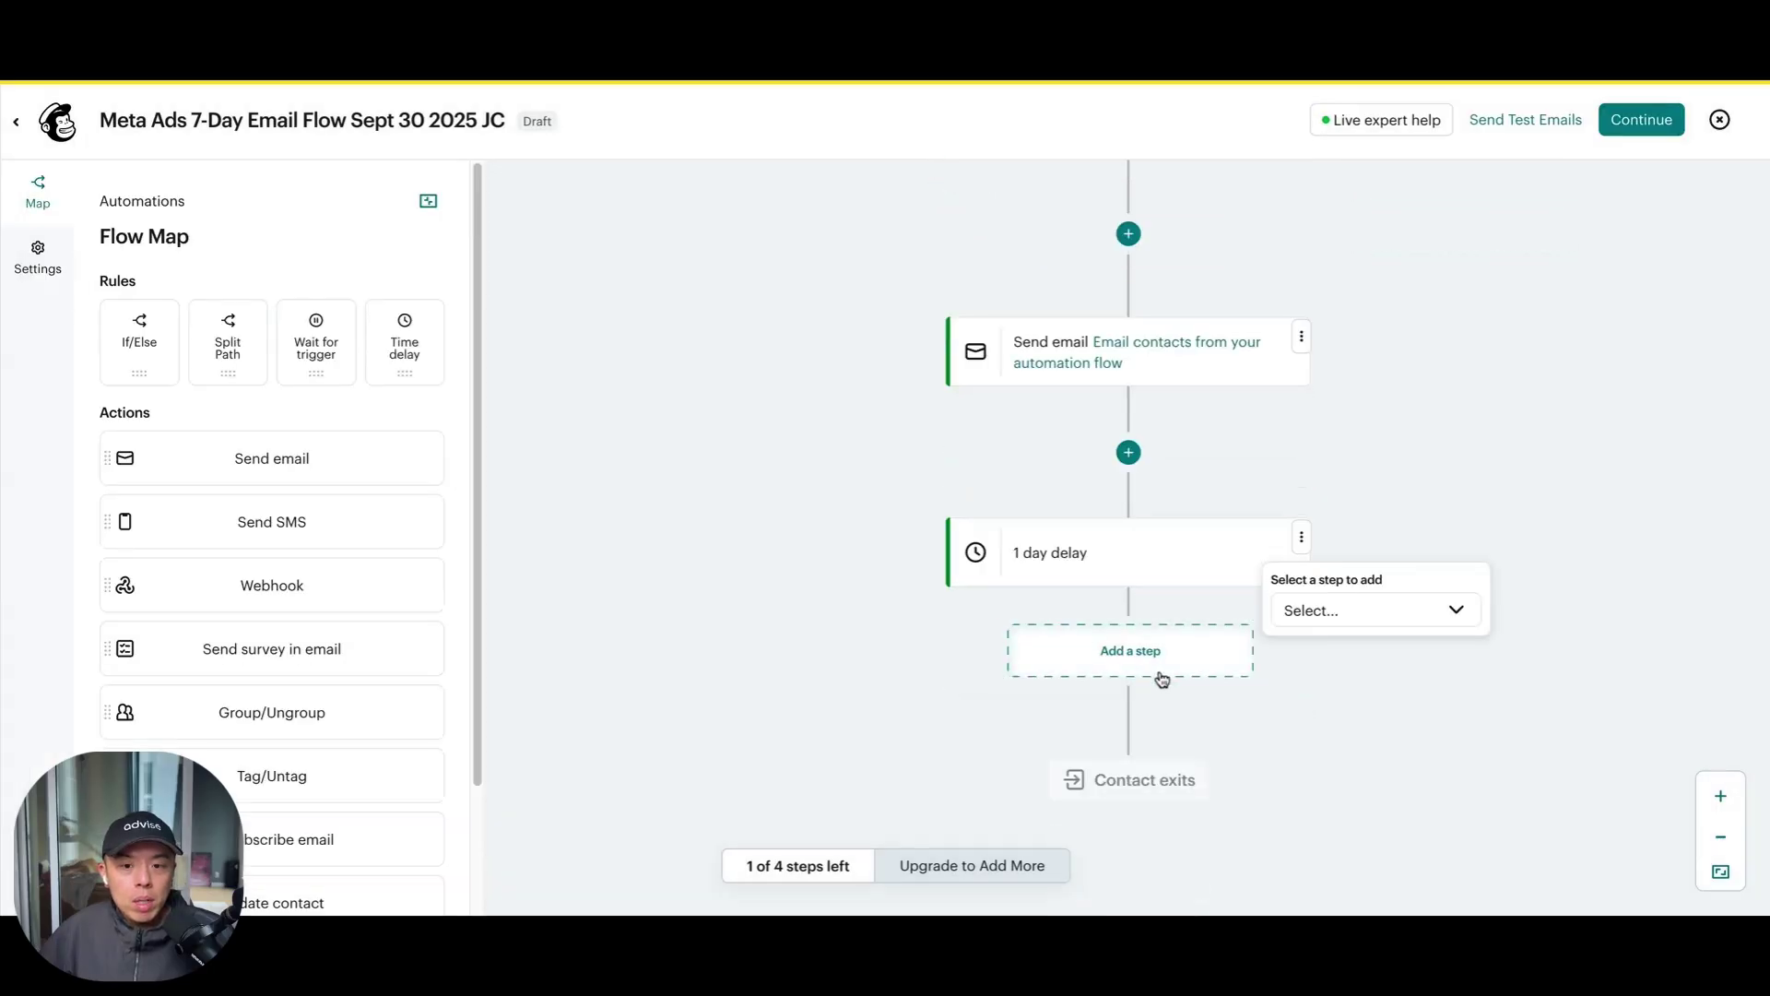
left_click(1347, 613)
Copy the first Send email step and paste it below the 1 day delay
left_click(1381, 839)
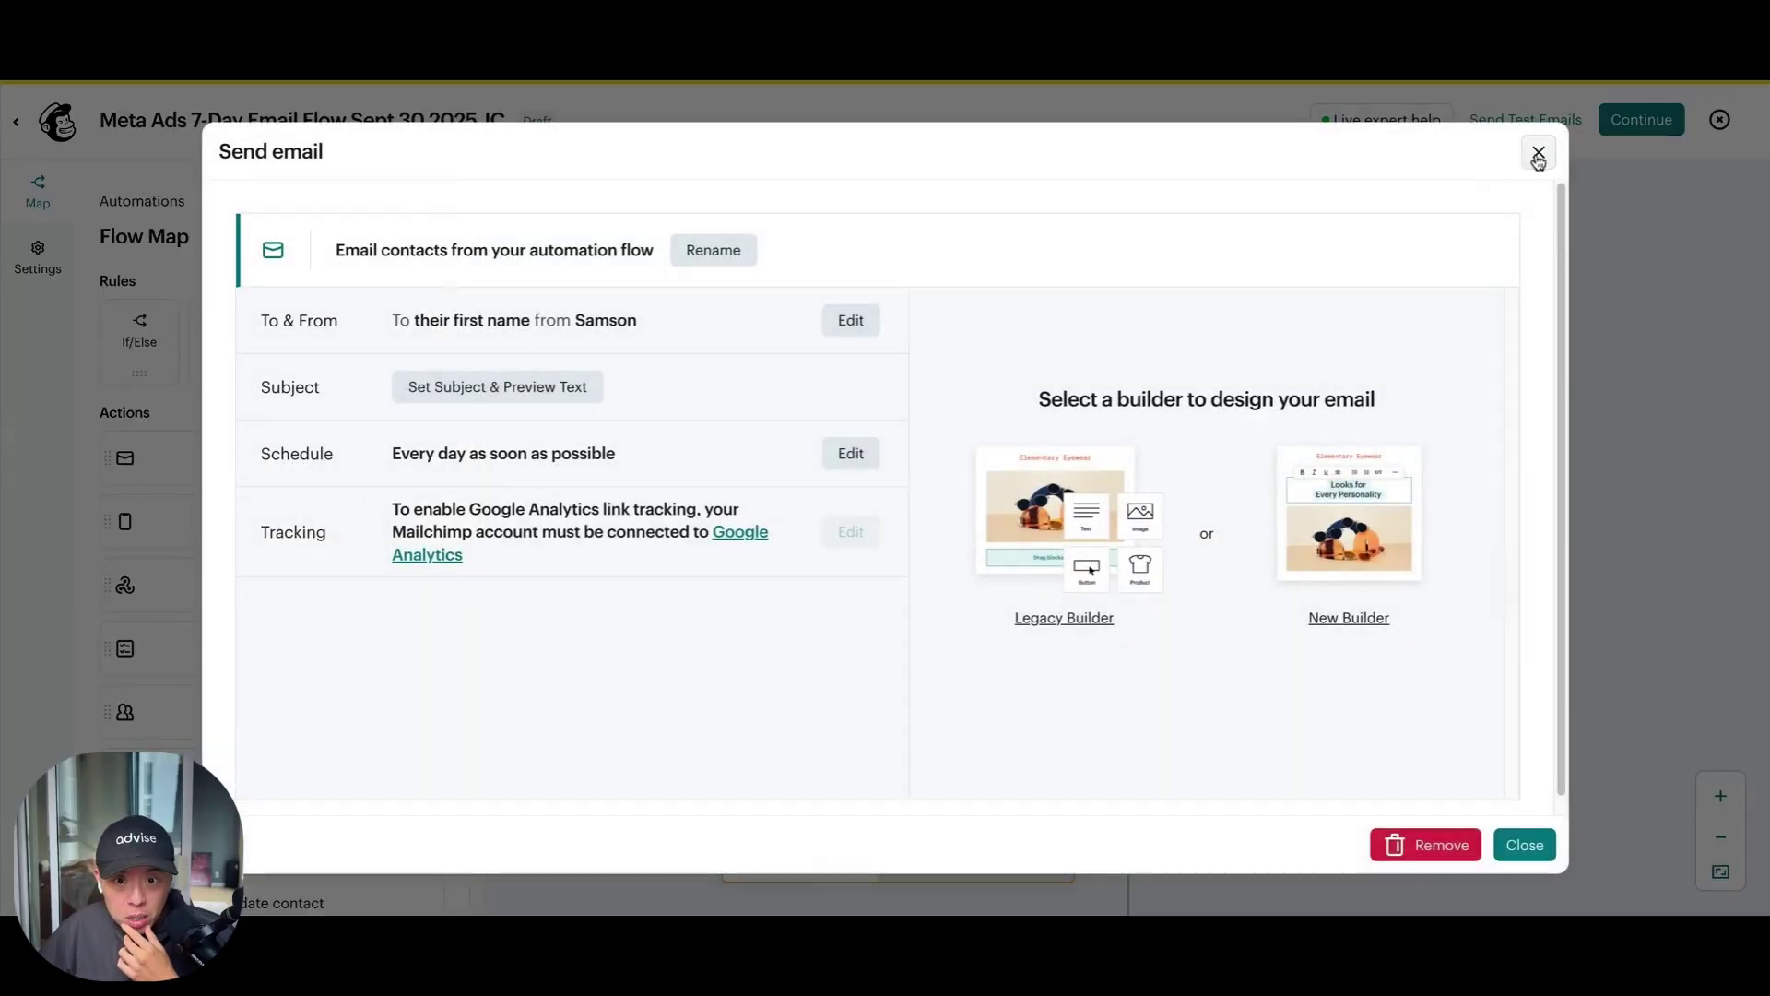
left_click(1534, 150)
left_click(1302, 338)
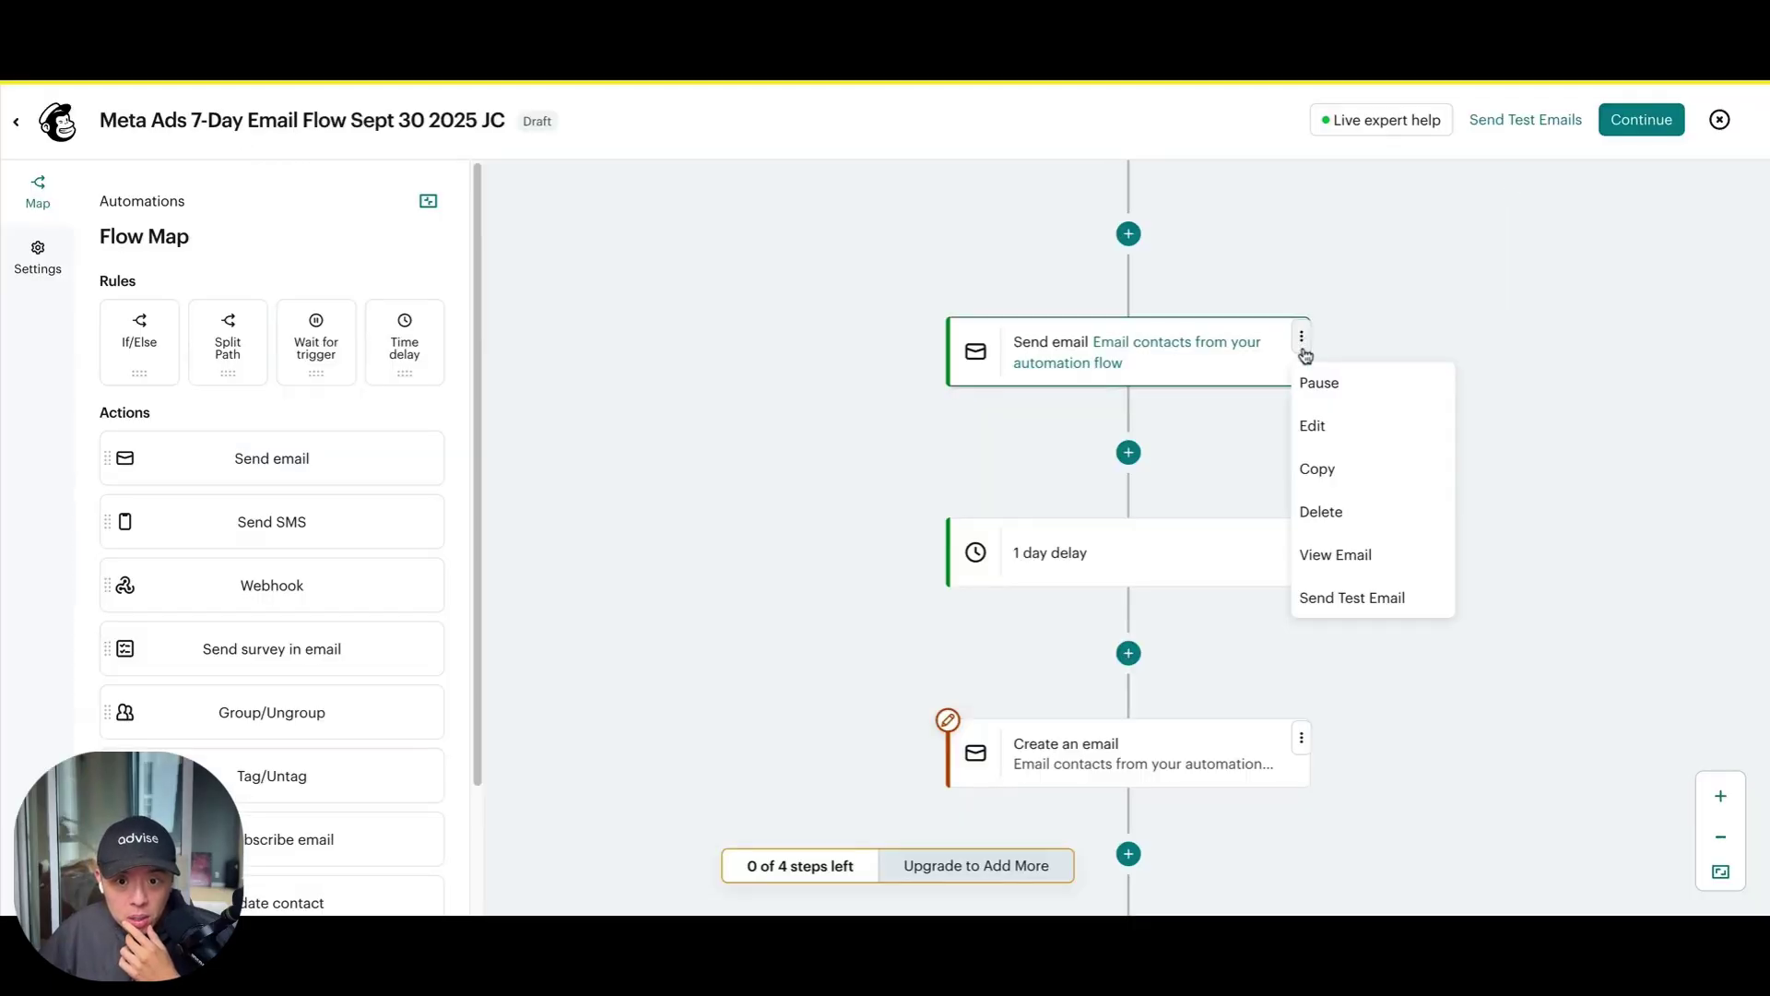
left_click(1372, 488)
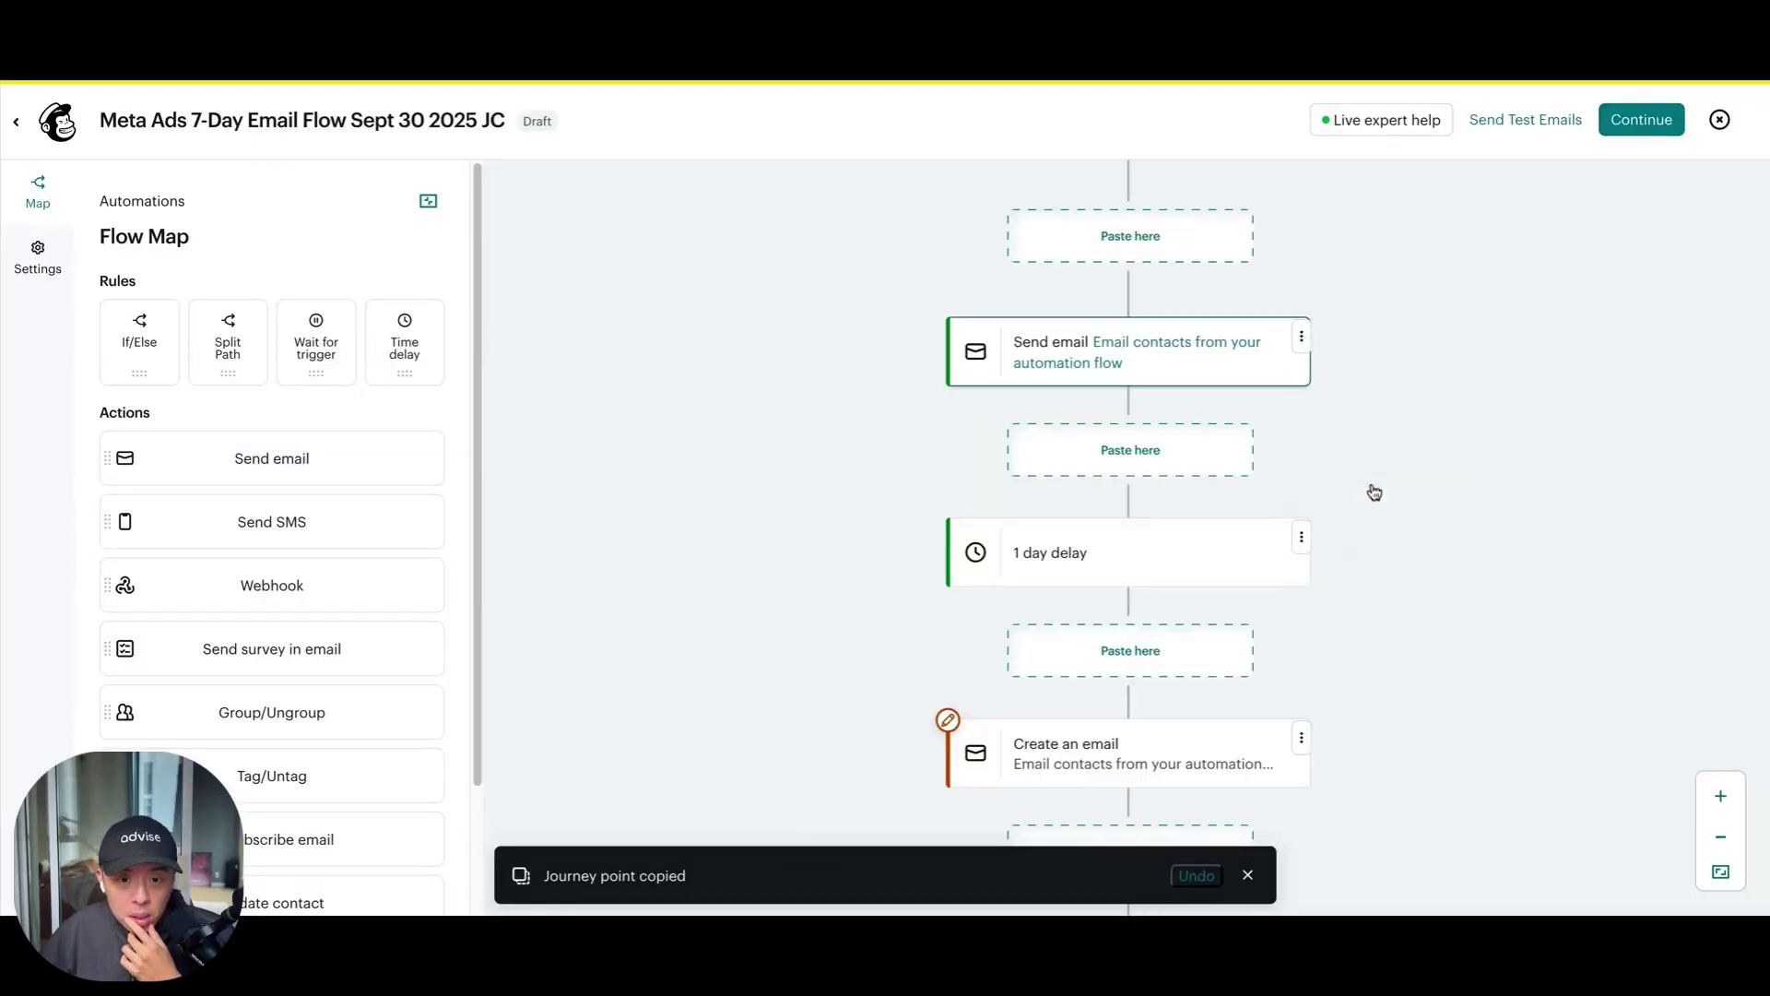
left_click(1181, 647)
Delete the empty Create an email step and open the copied email's settings
left_click(1302, 739)
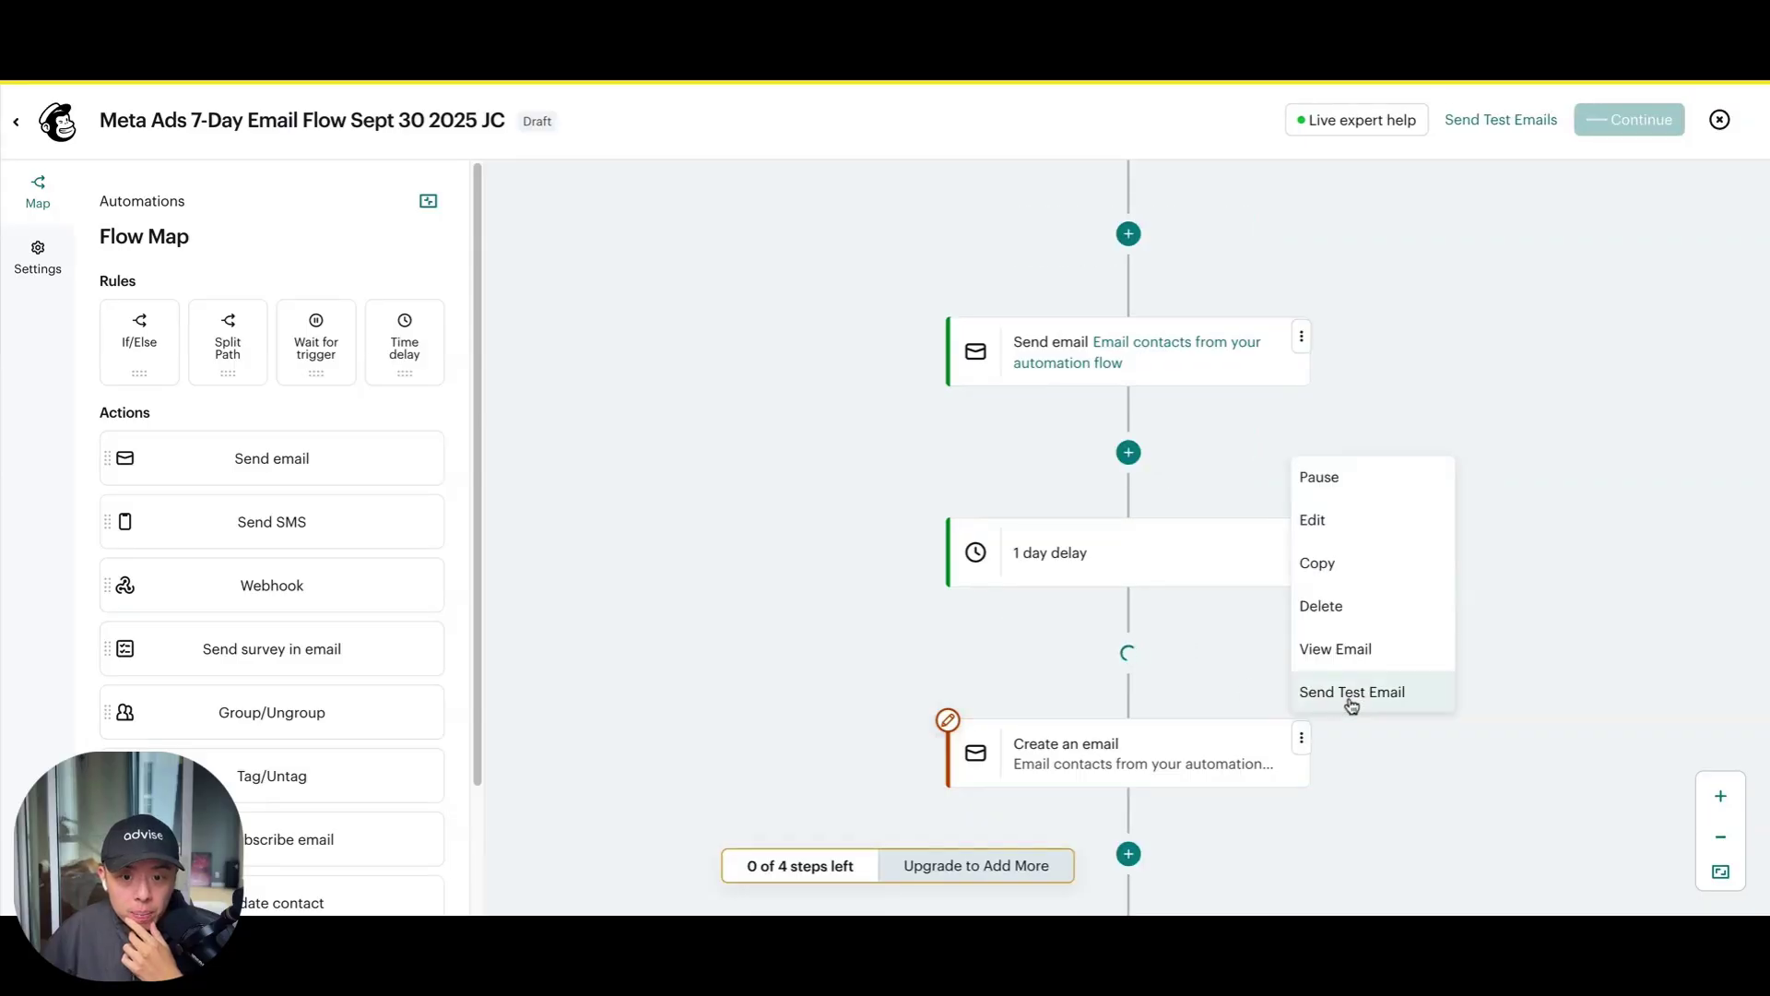
scroll(1337, 729, "down", 3)
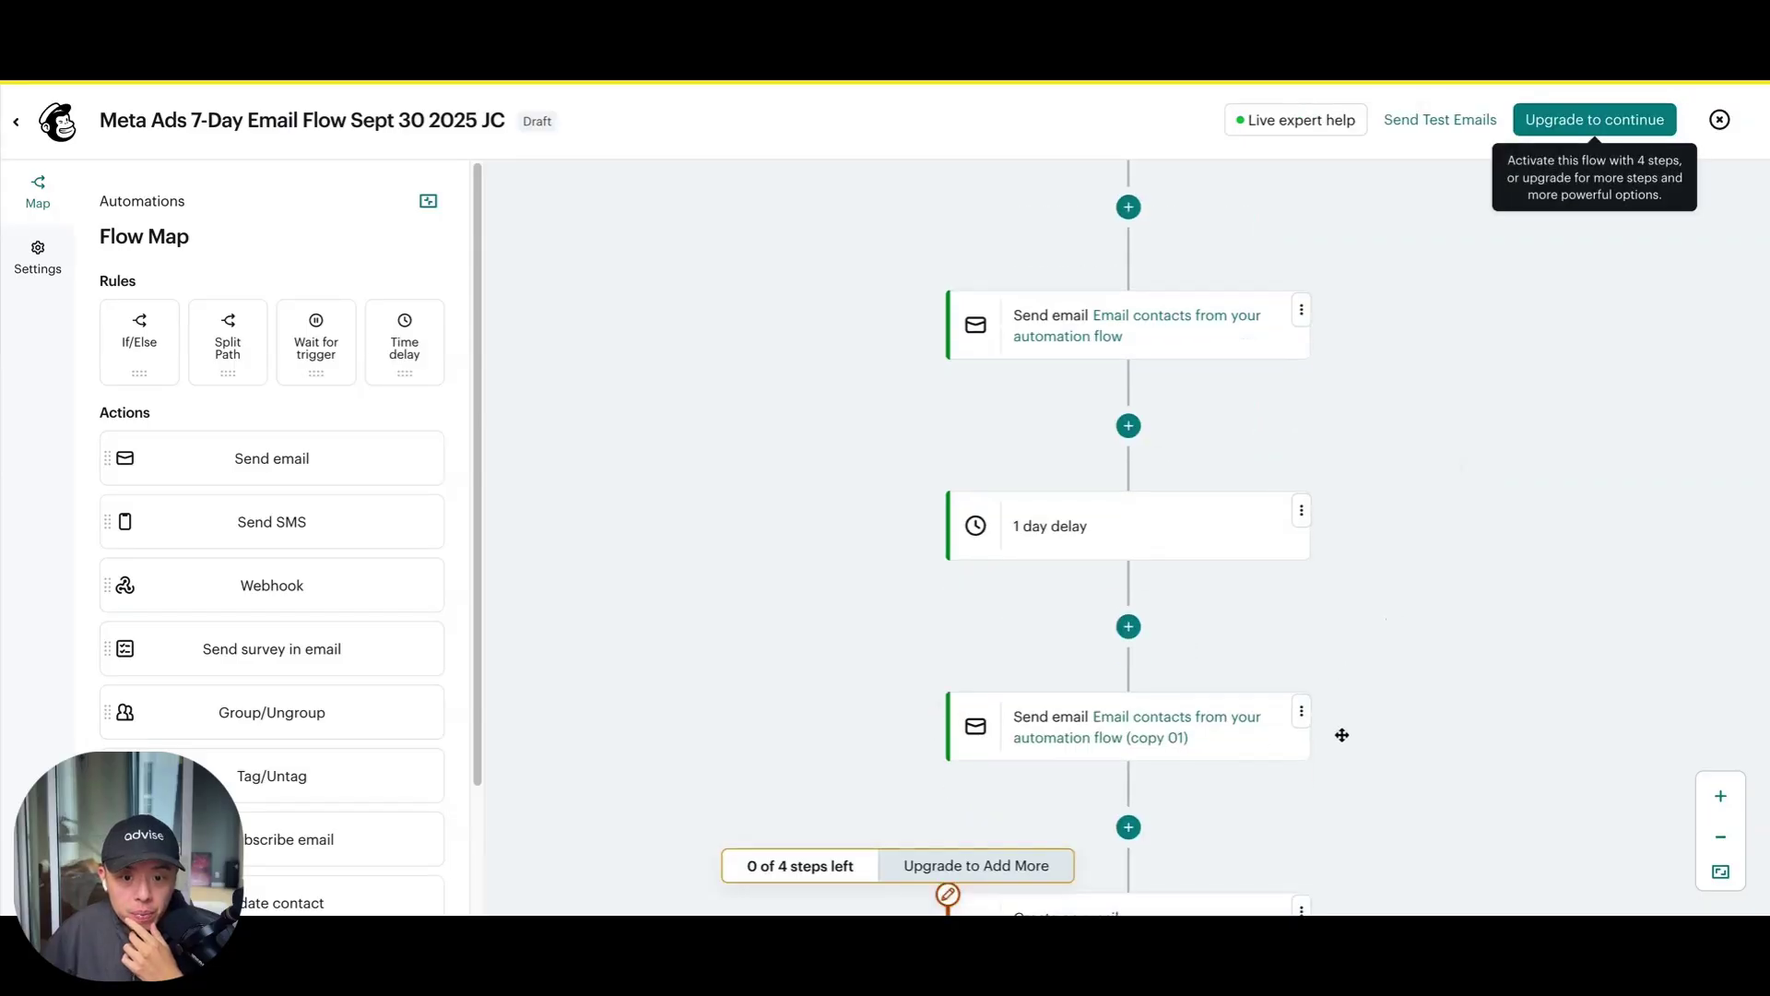
left_click(1300, 703)
left_click(1362, 572)
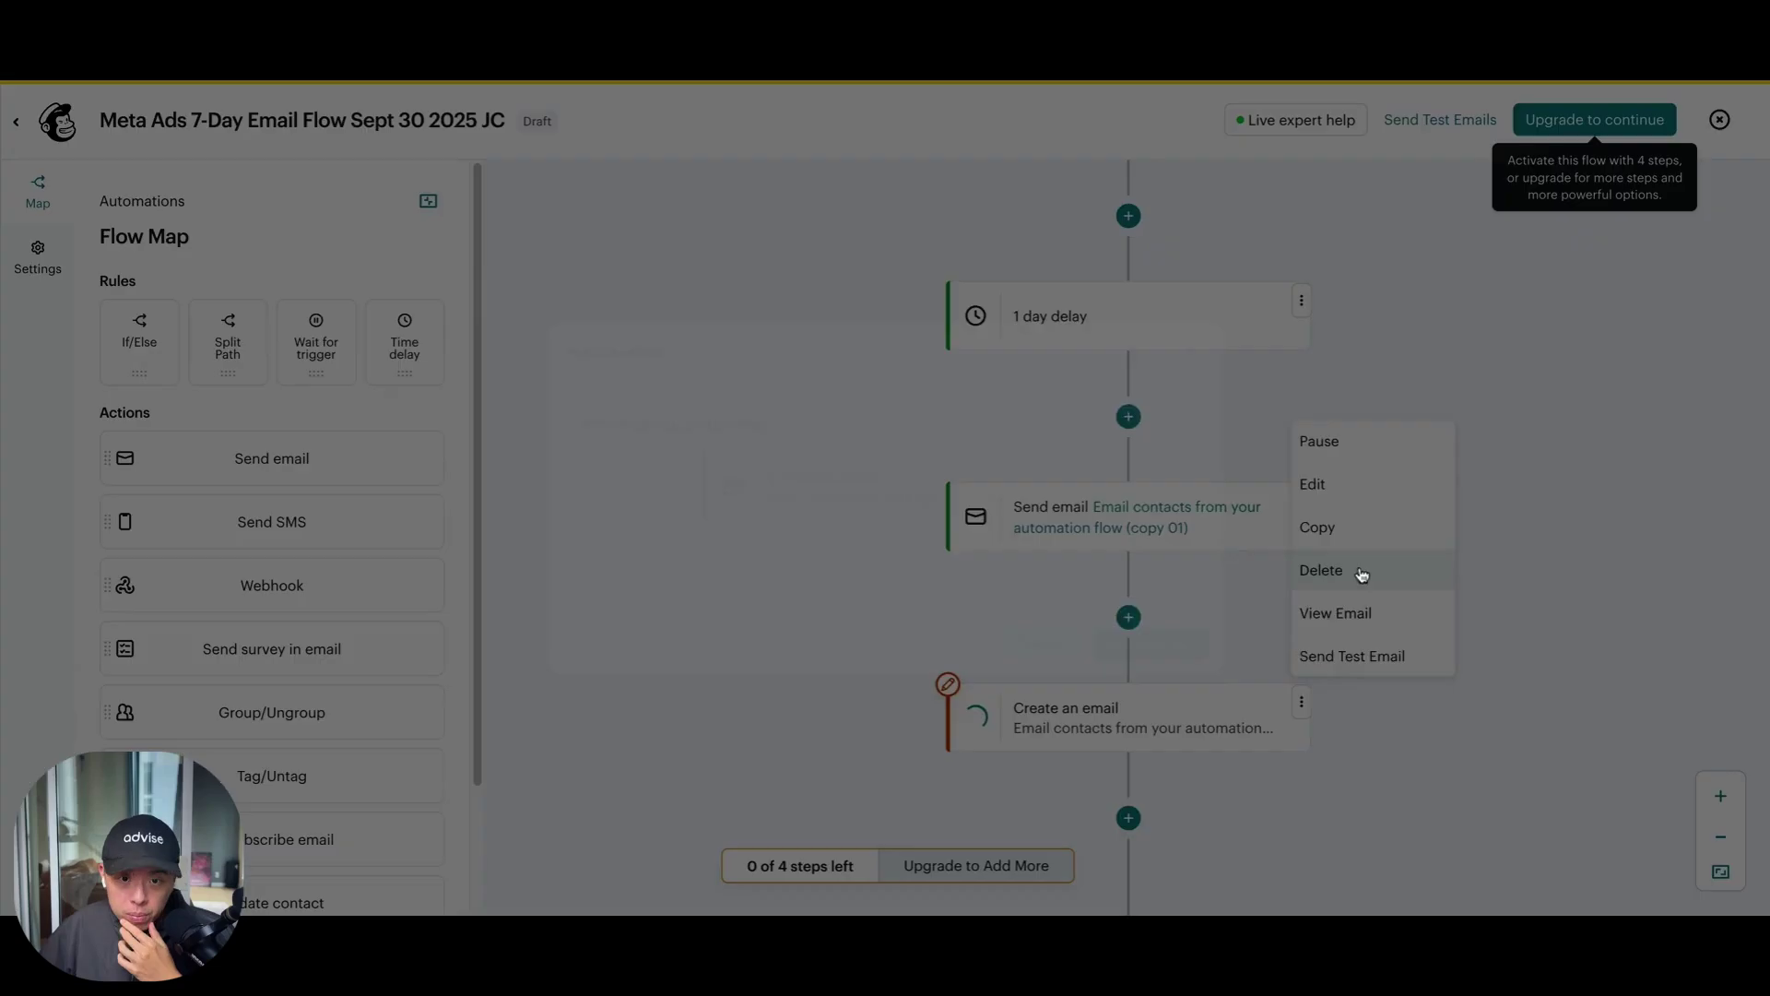
left_click(1148, 646)
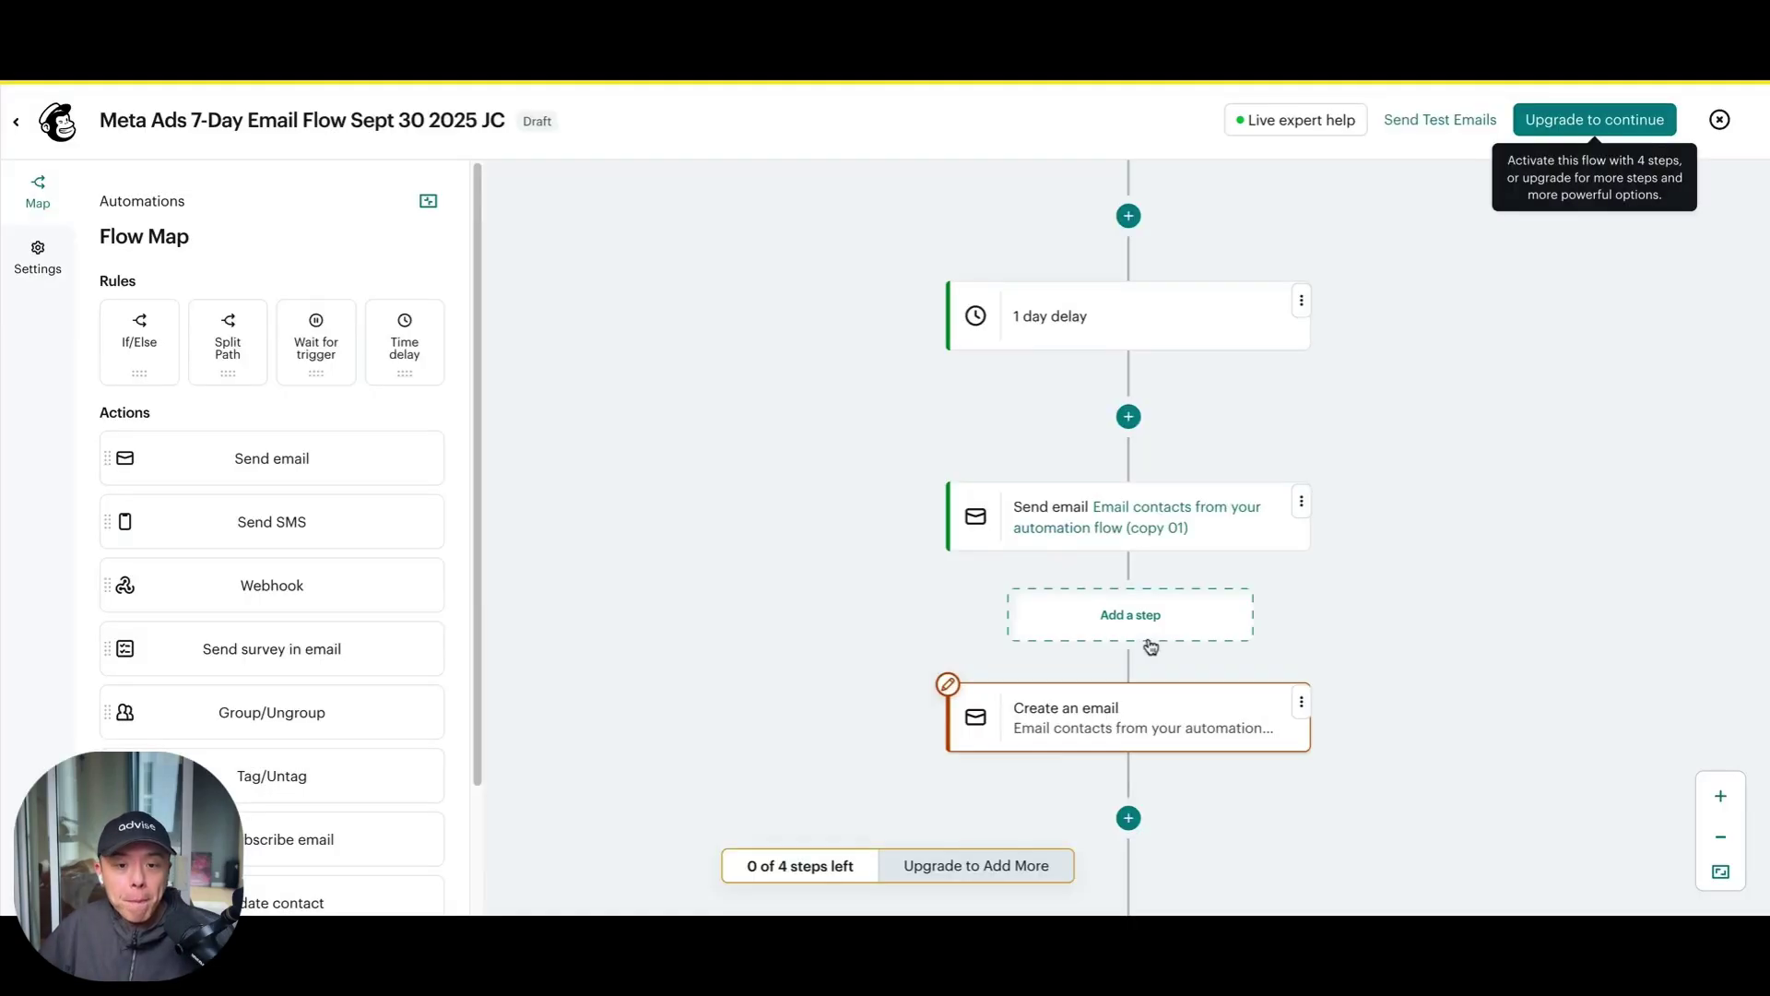
left_click(1165, 540)
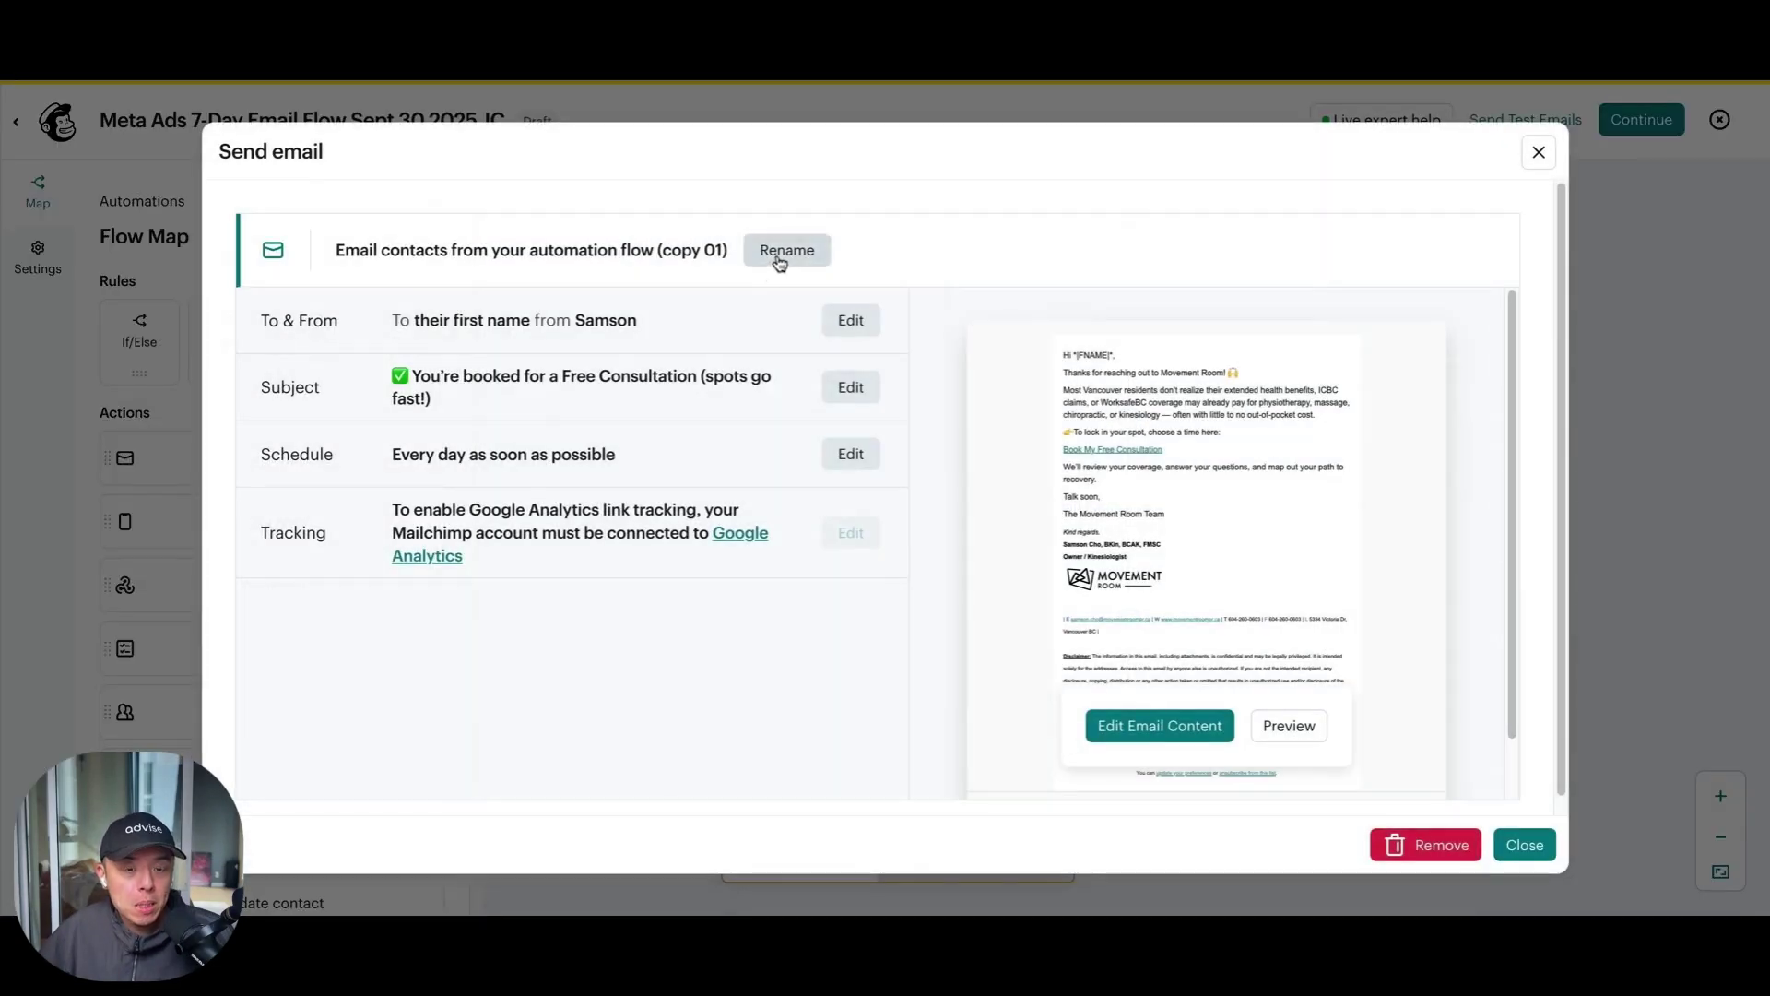
Rename the copied email step by pasting the new follow-up title
left_click(779, 261)
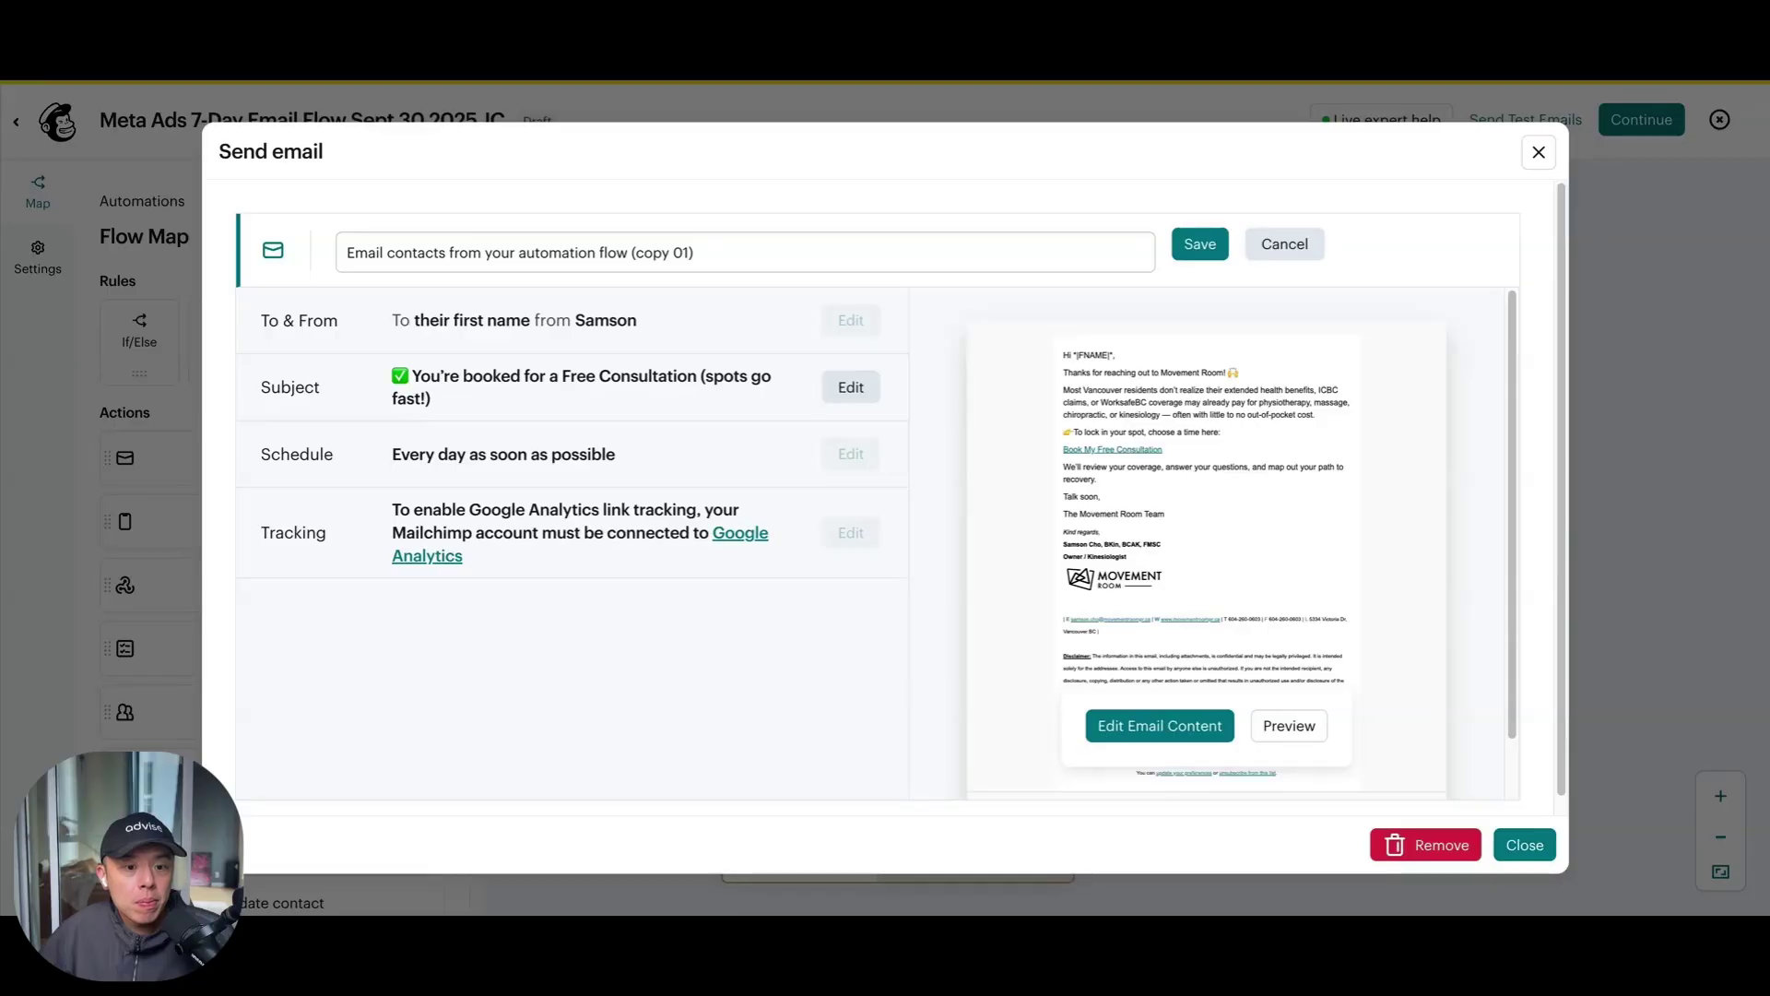
left_click(691, 252)
key("ctrl+a")
type("Subject: Still haven’t booked your Free Consultation? 🙋")
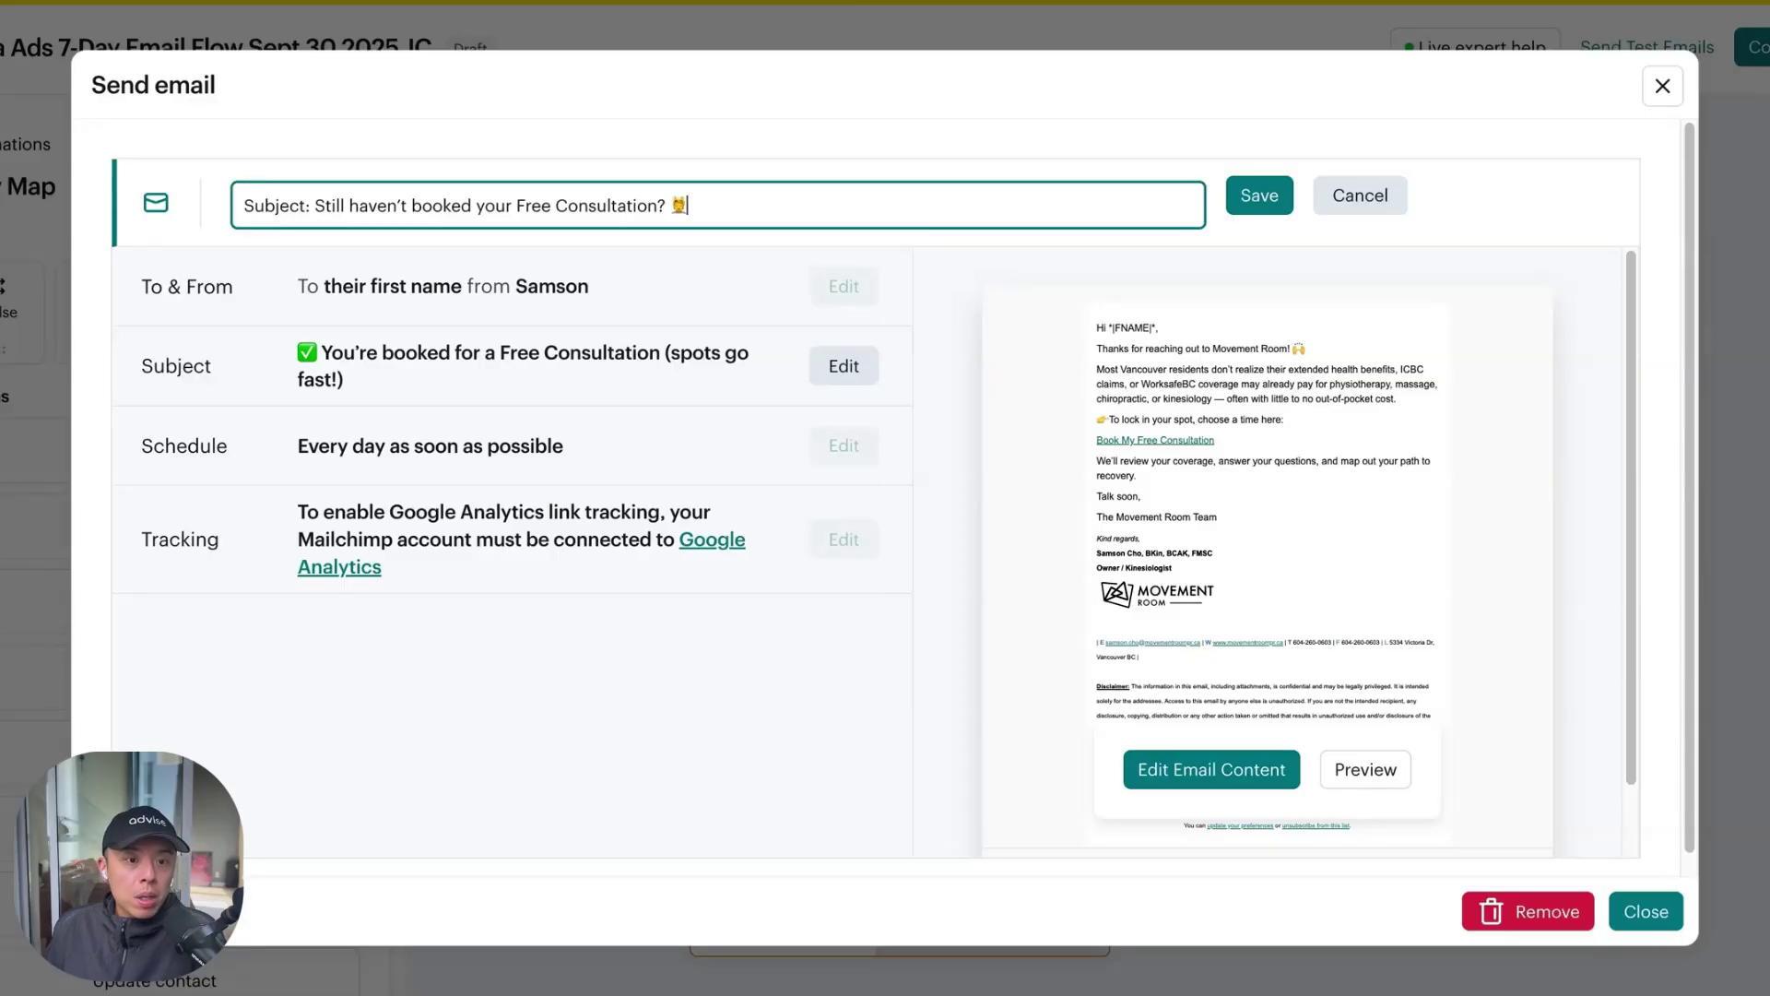
left_click(1261, 195)
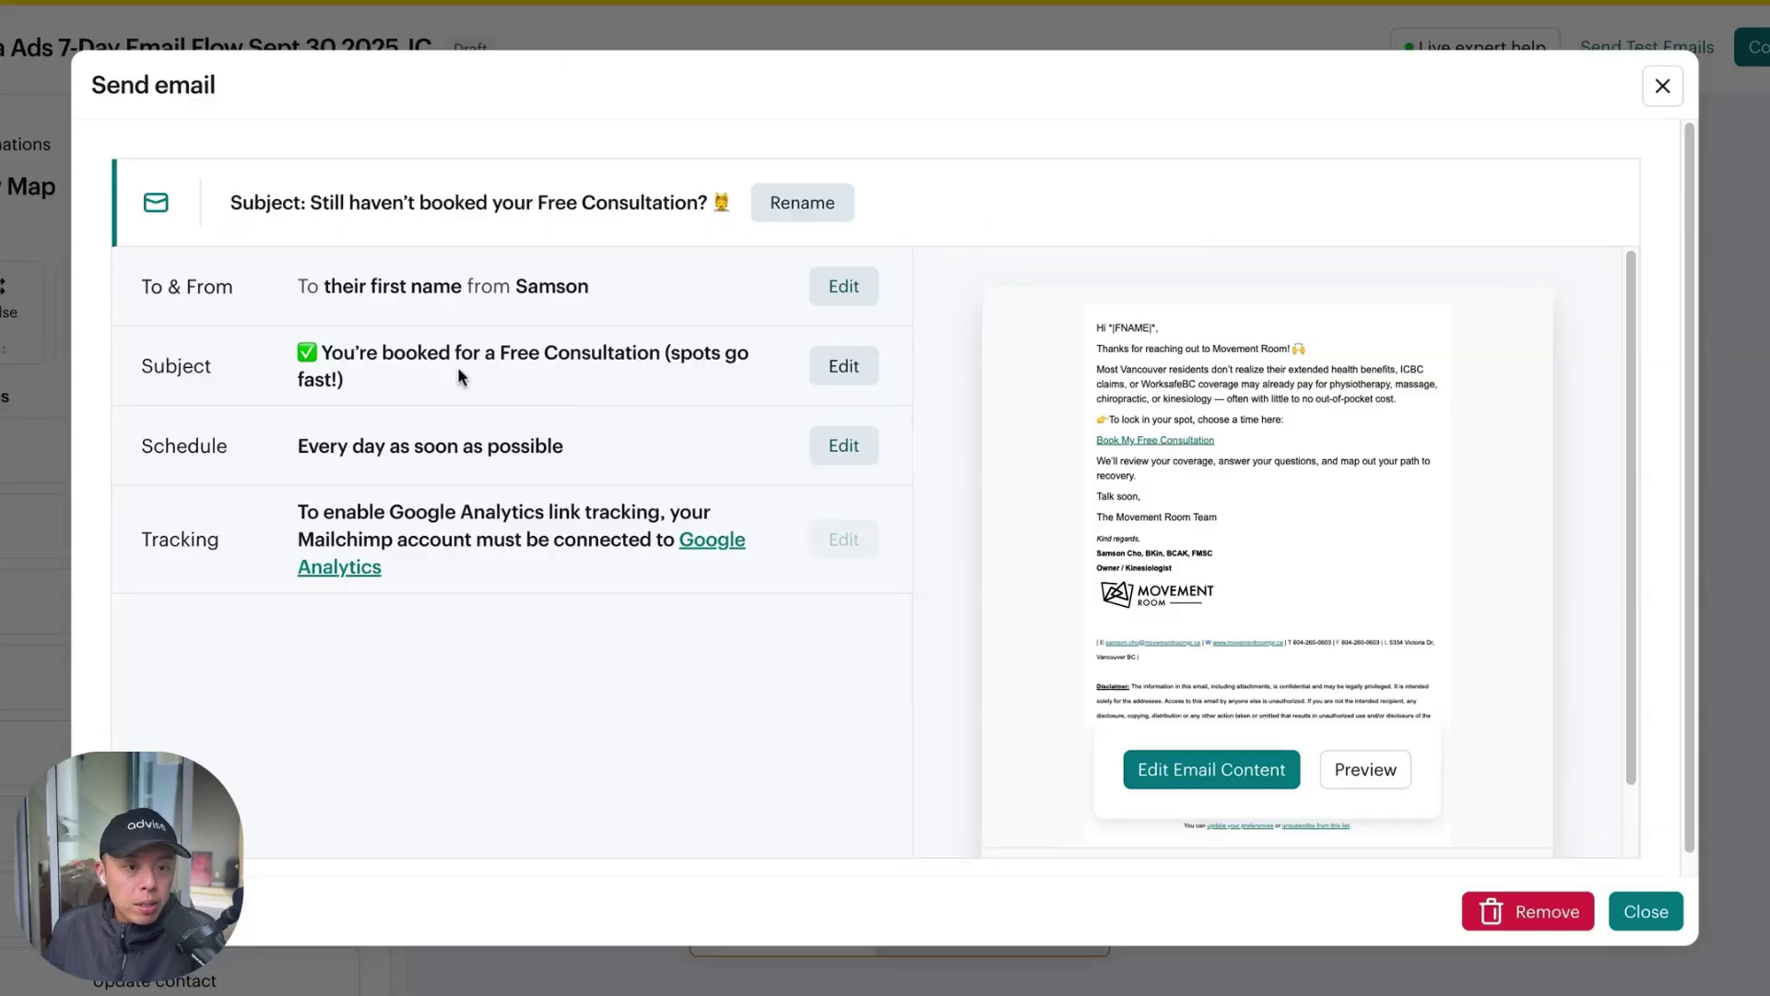
Change the email subject to "Still haven't booked your Free Consultation?"
left_click(821, 369)
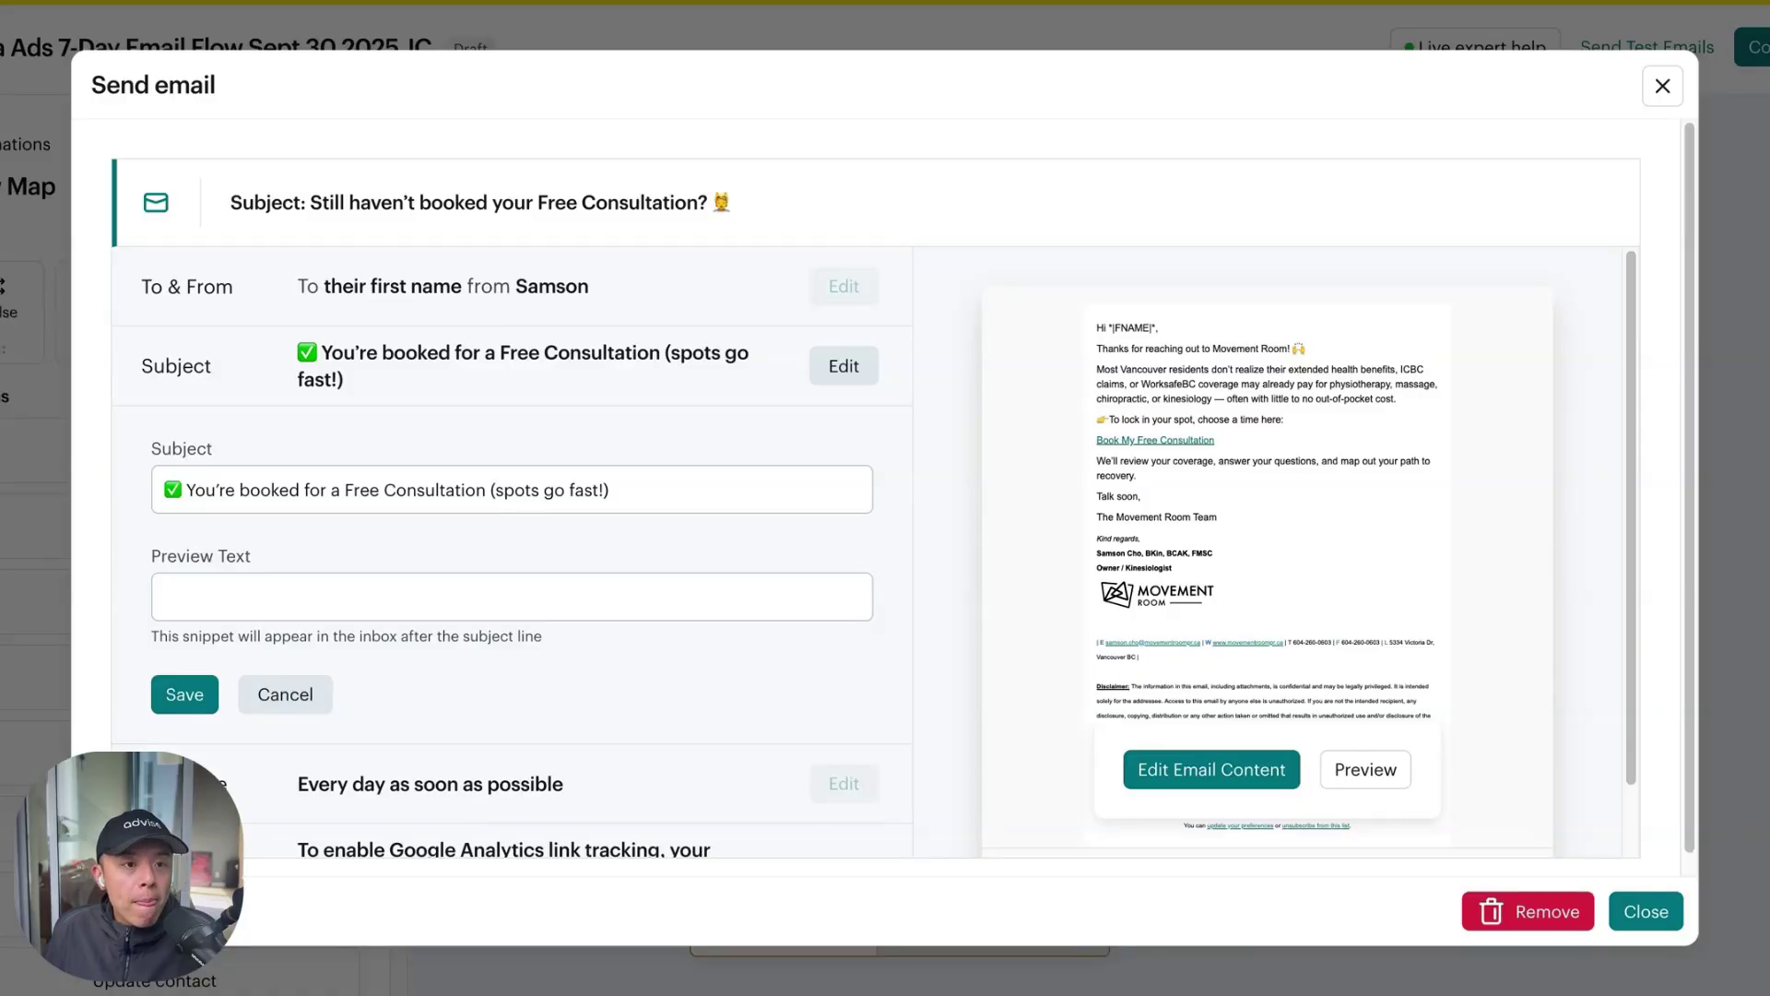
left_click(502, 489)
key("ctrl+a")
type("Still haven't booked your Free Consultation? 🙇")
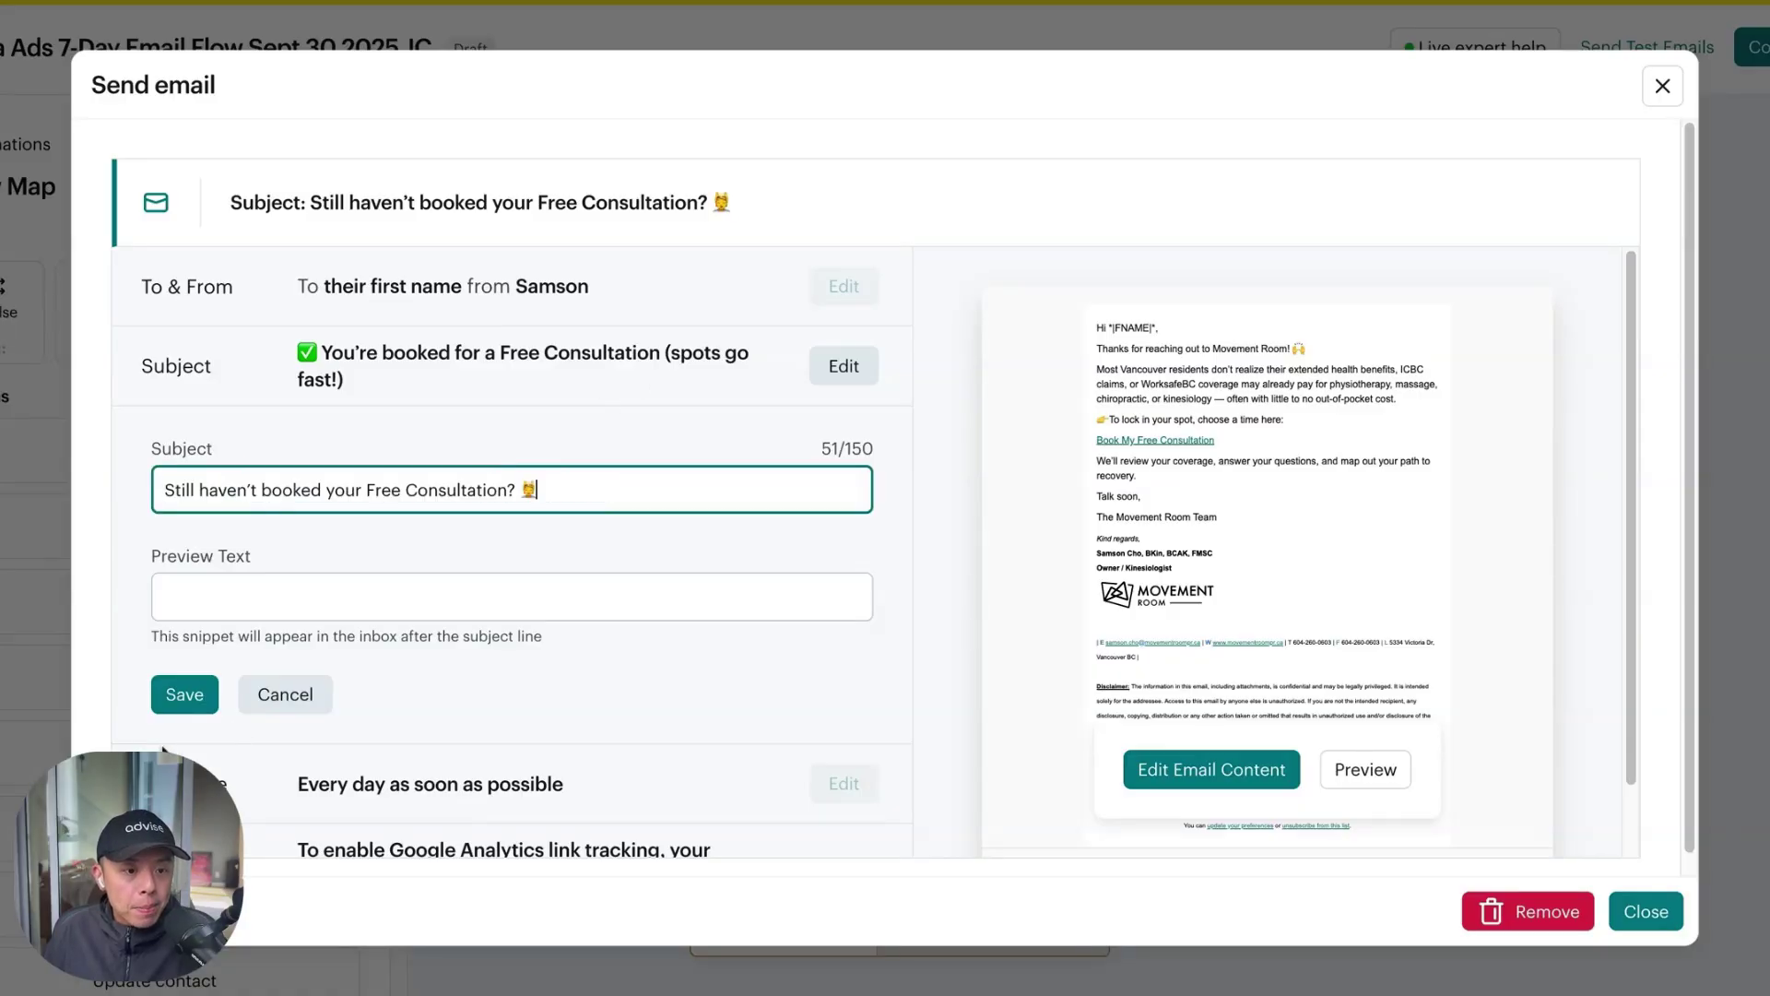
left_click(185, 694)
scroll(774, 690, "down", 1)
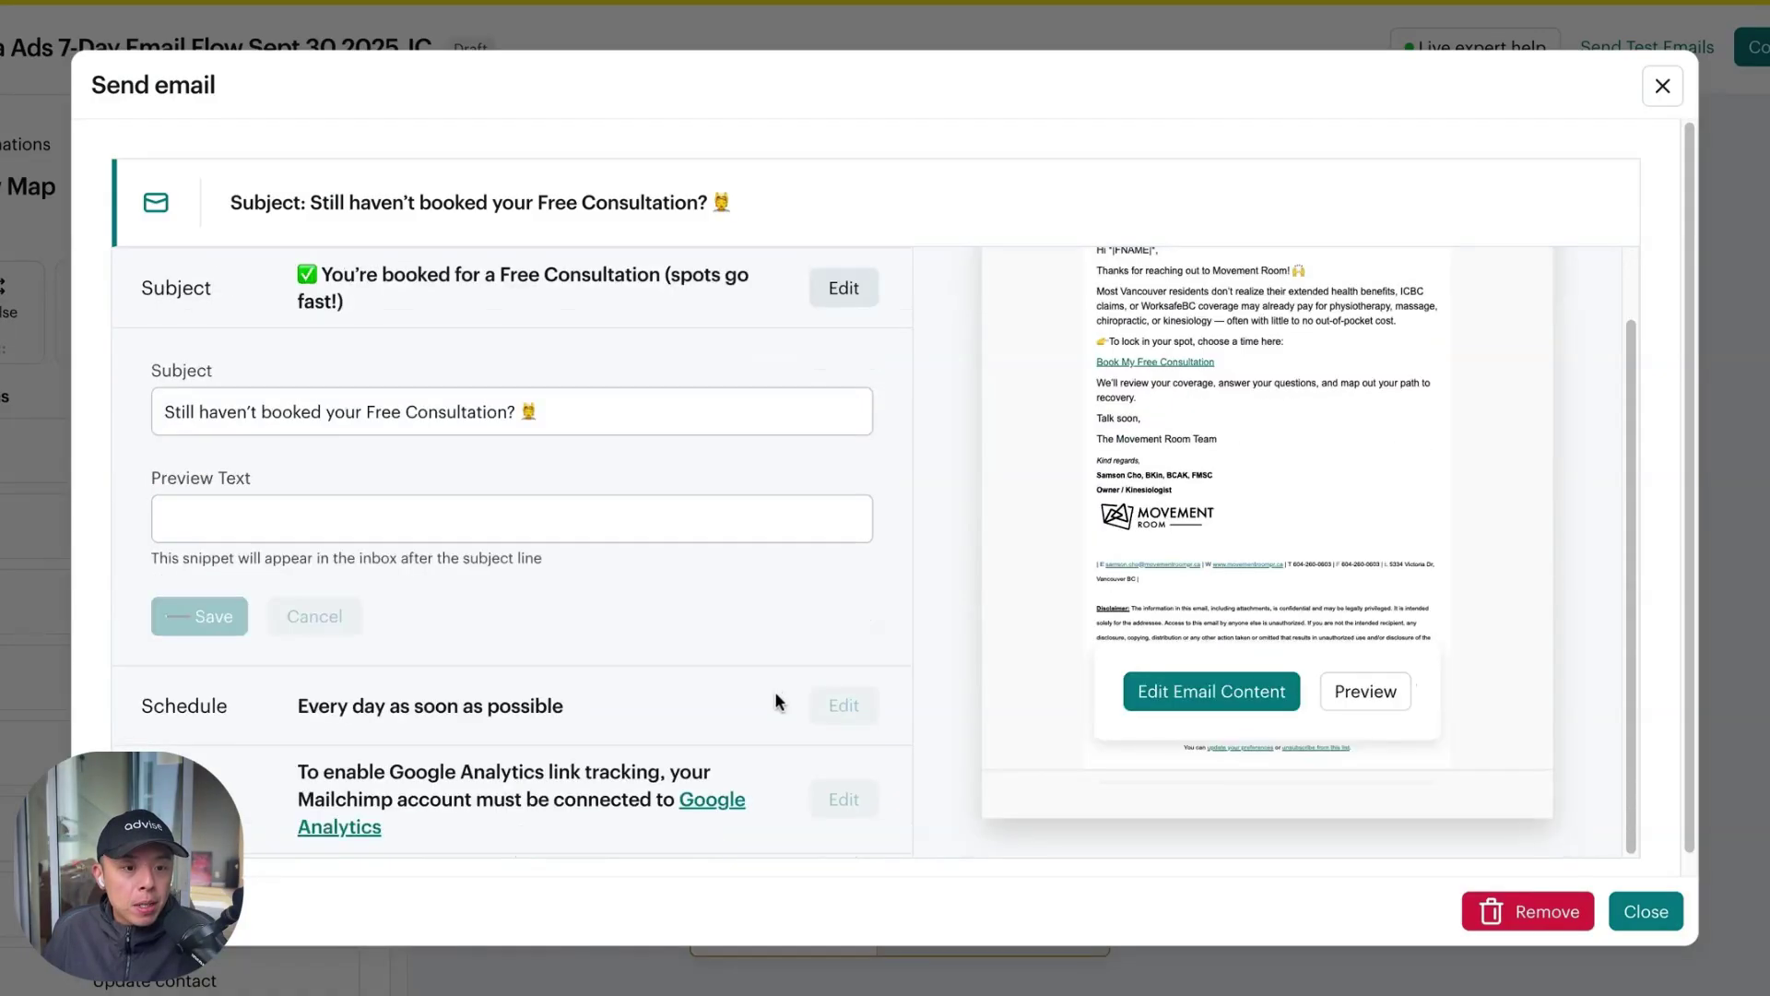
Replace the copied email's body with the Free Consultation reminder text as plain text
left_click(1177, 691)
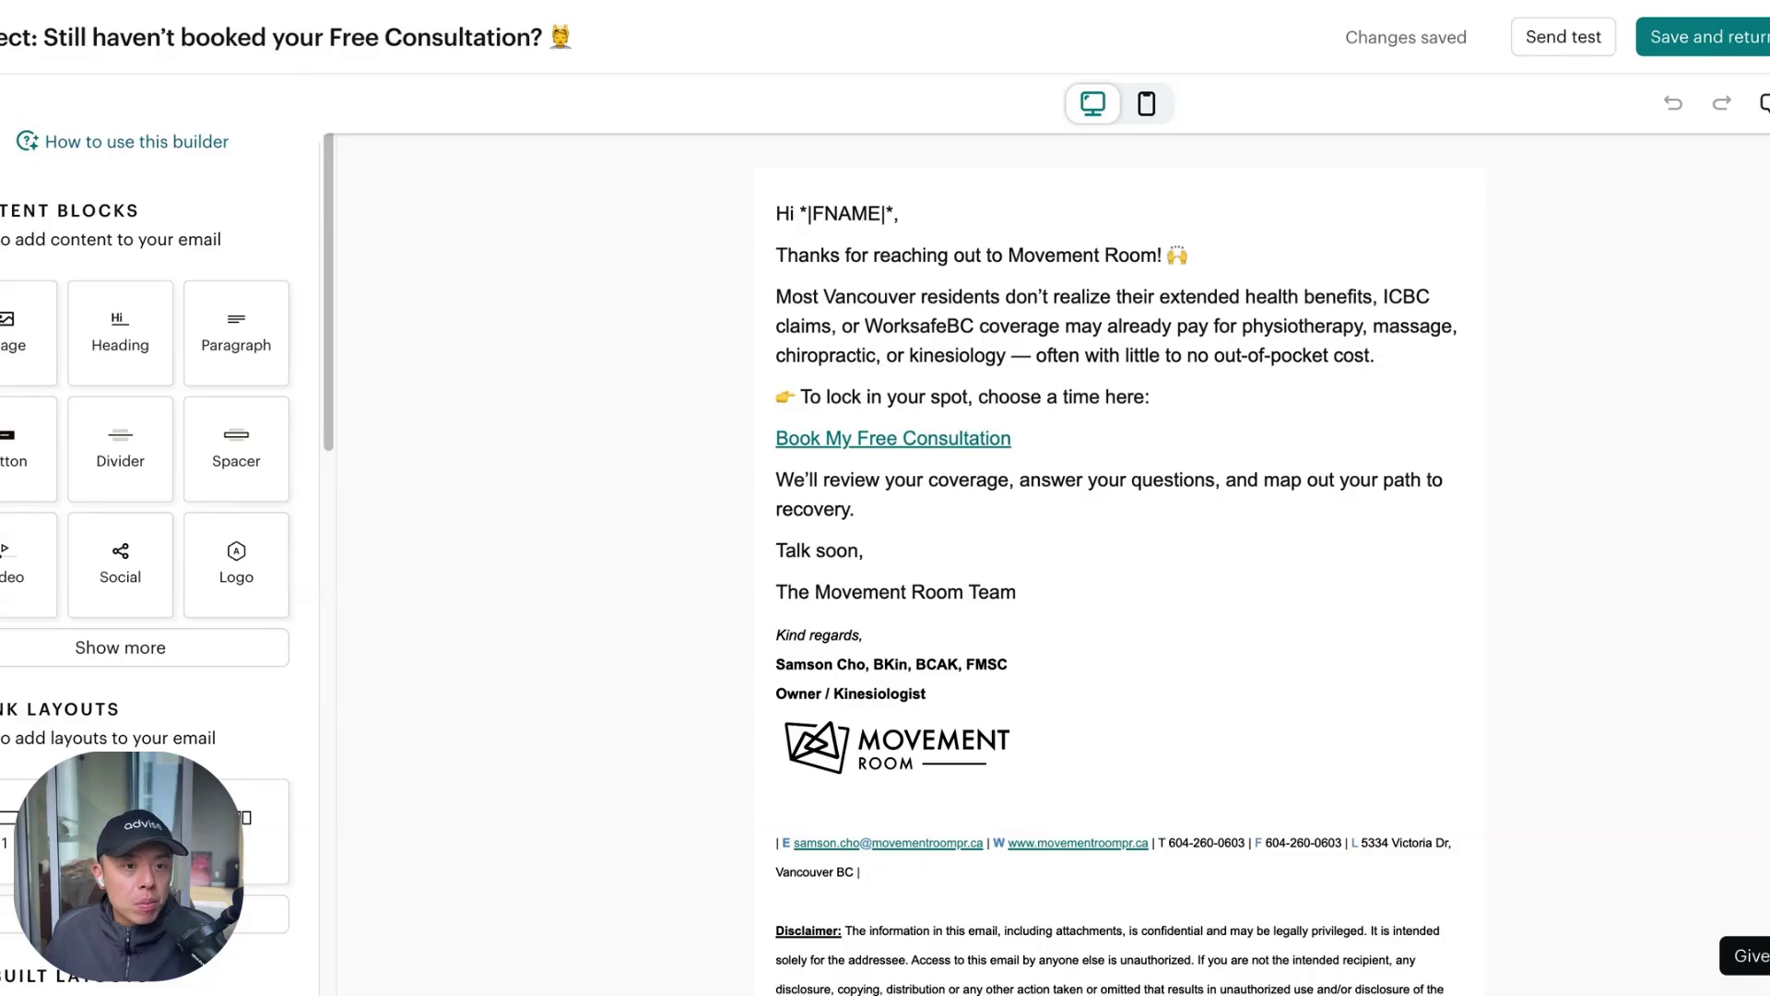
triple_click(873, 305)
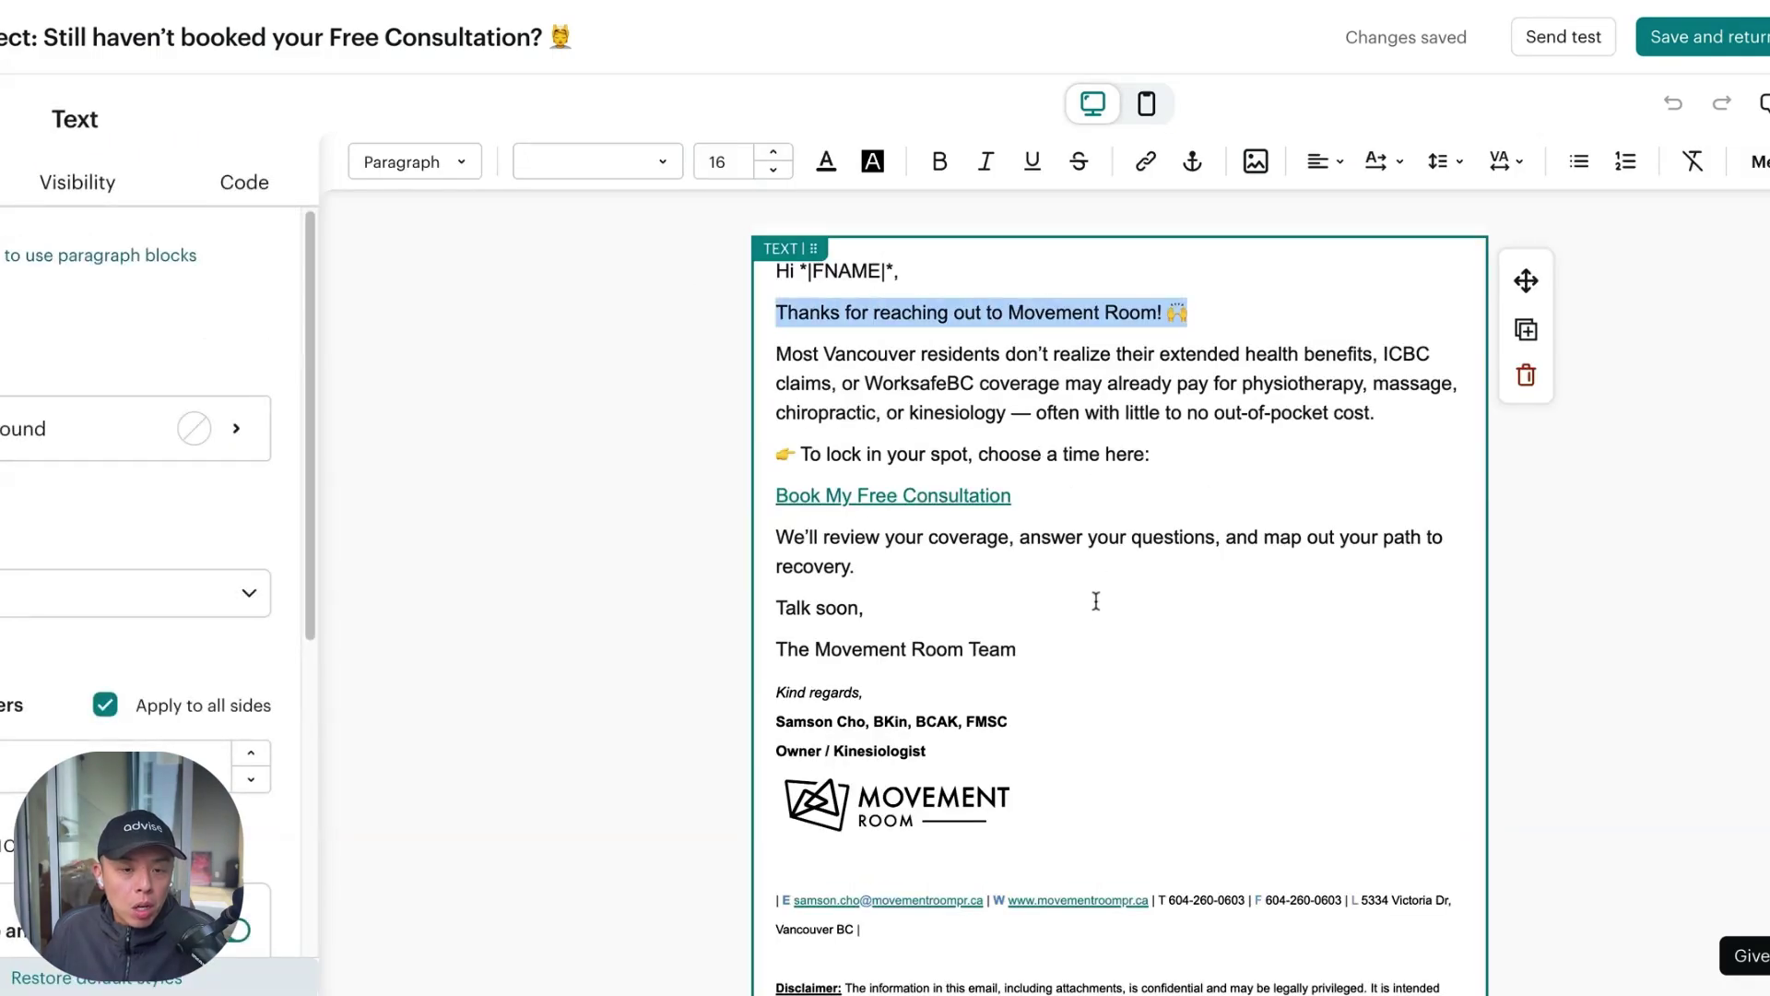
left_click(1067, 641, "shift")
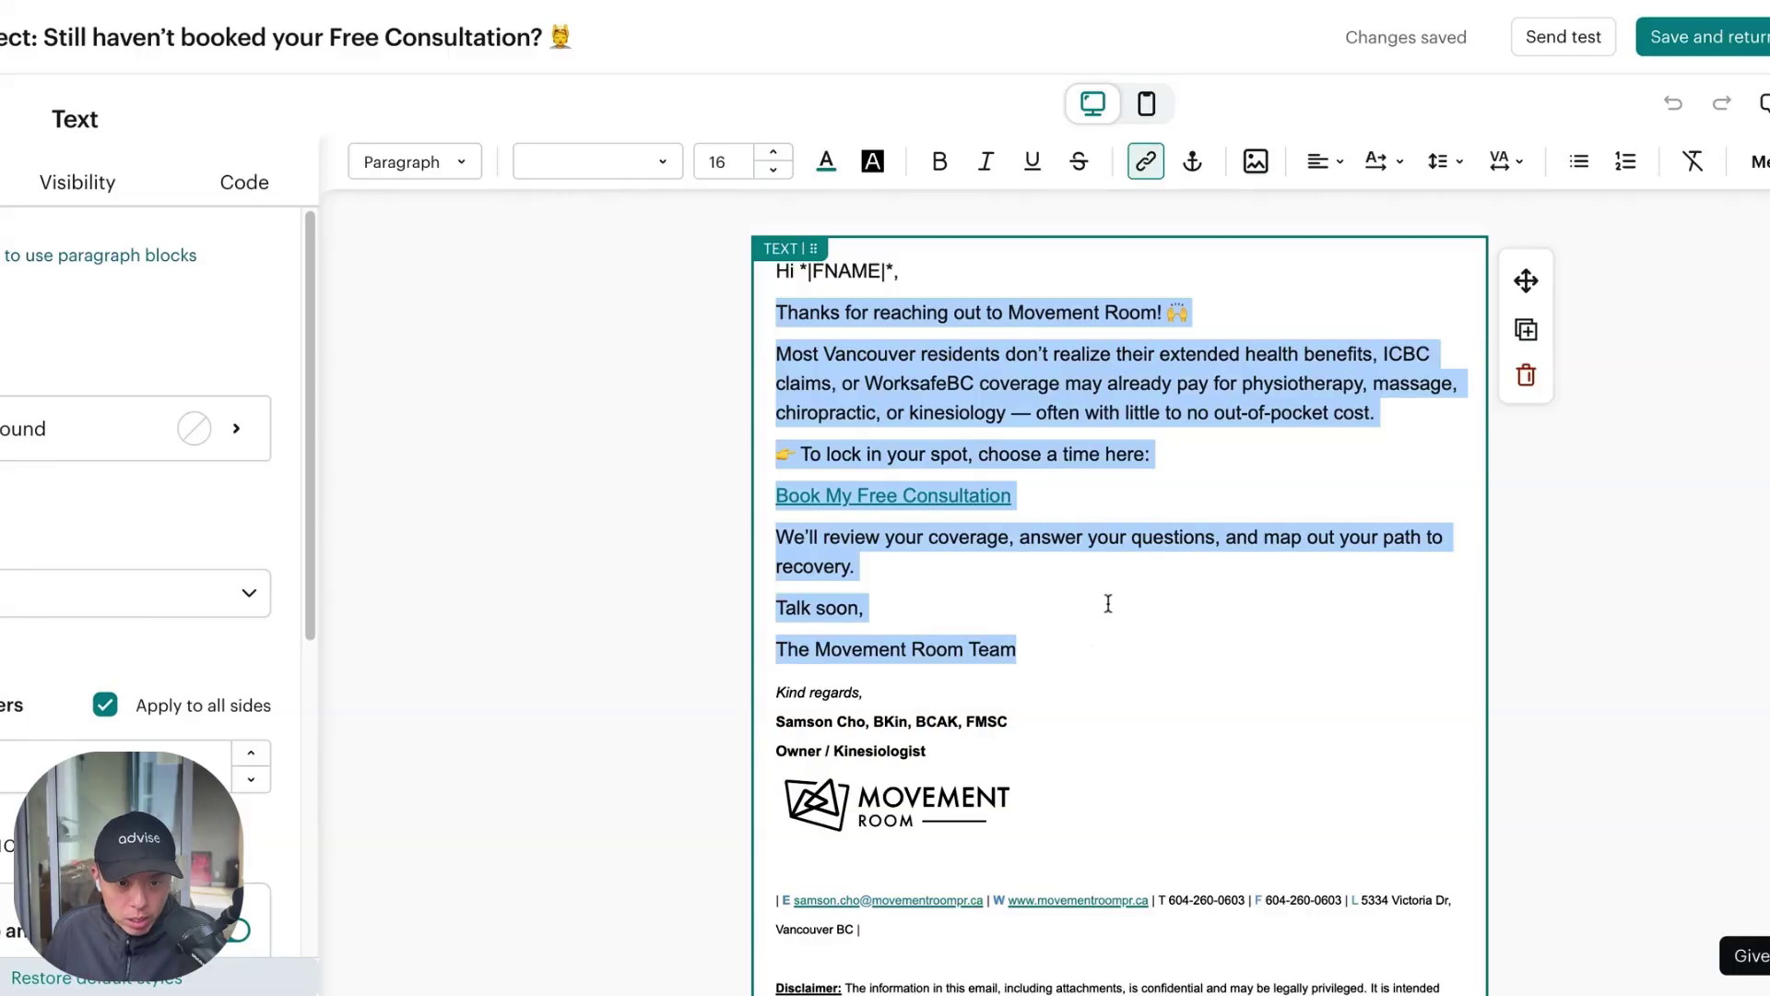
type("Quick reminder — your Free Consultation at Movement Room is waiting!  During this 30-minute session, we’ll: ✓ Review your health benefits or claim coverage ✓ Assess your current needs (pain, recovery, performance) ✓ Create a personalized plan for you  Don’t wait too long — we only hold a few free consultations each week, and they go quickly.  👉 Grab your time here: Reserve My Spot Now  Your recovery starts here, Movement Room")
key("ctrl+z")
type("Quick reminder — your Free Consultation at Movement Room is waiting! During this 30-minute session, we'll: ✓ Review your health benefits or claim coverage ✓ Assess your current needs (pain, recovery, performance) ✓ Create a personalized plan for you Don't wait too long — we only hold a few free consultations each week, and they go quickly. 👉 Grab your time here: Reserve My Spot Now Your recovery starts here, Movement Room")
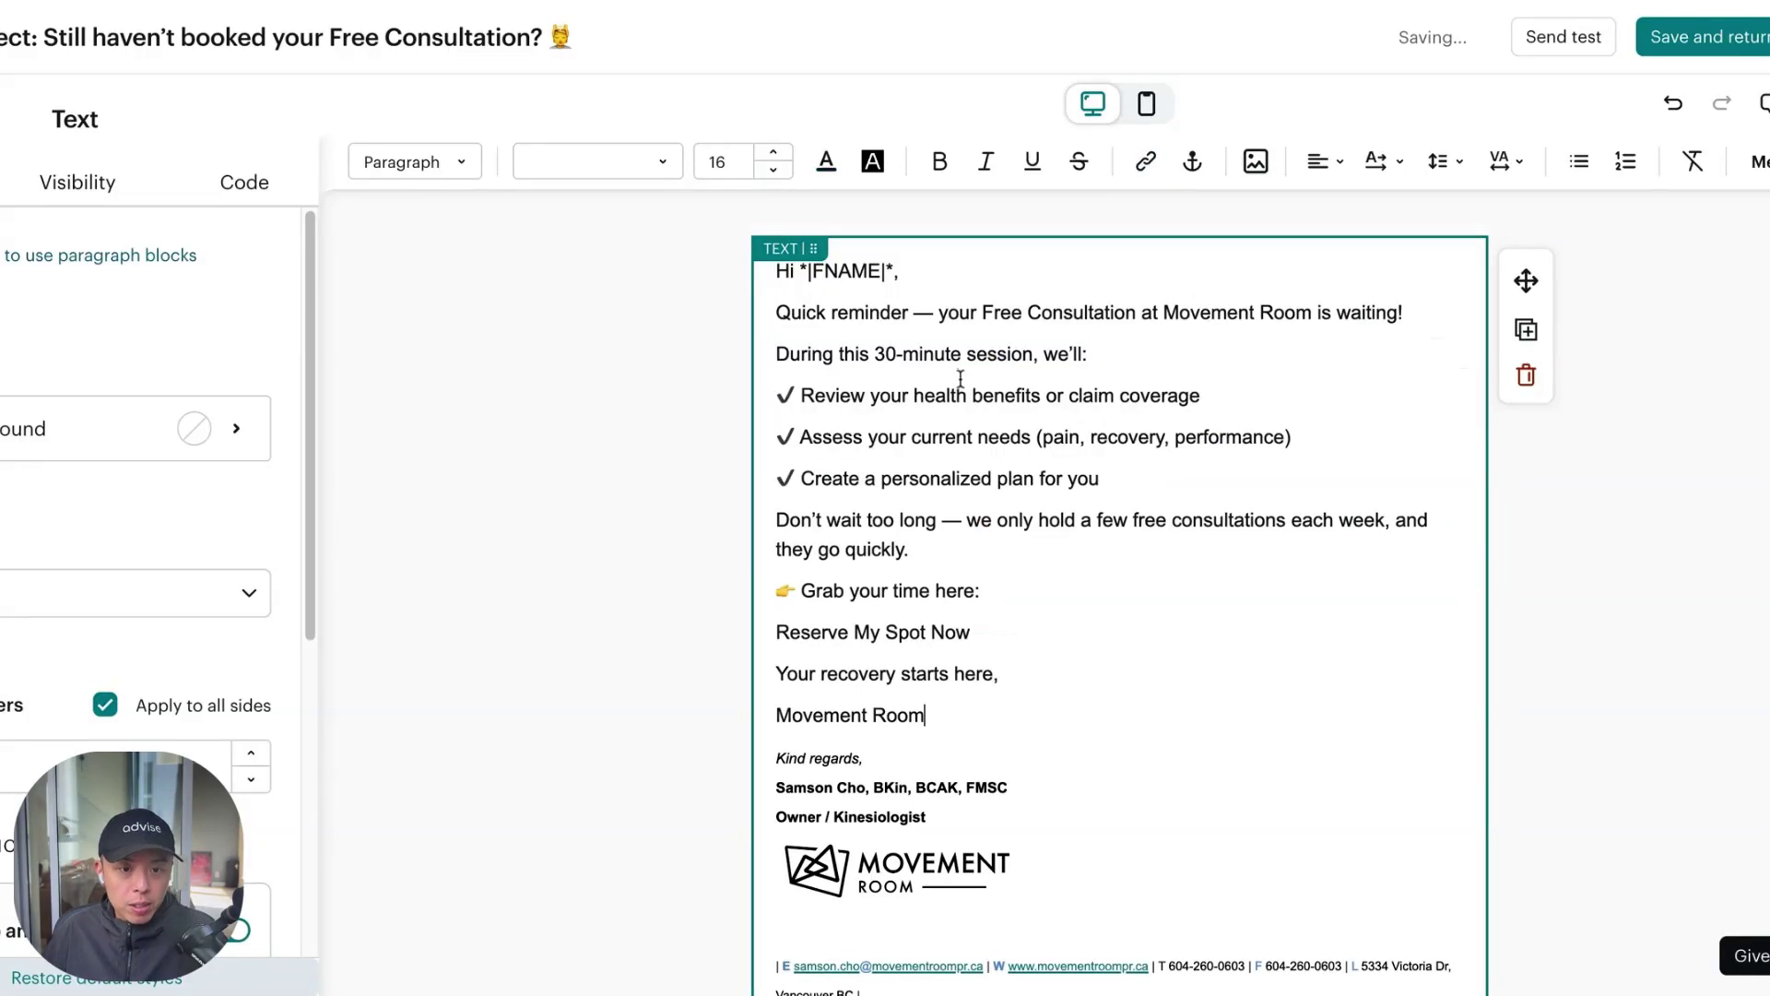
Delete the Movement Room and Your recovery starts here lines from the reminder
triple_click(974, 717)
key("BackSpace")
key("BackSpace")
key("shift+Home")
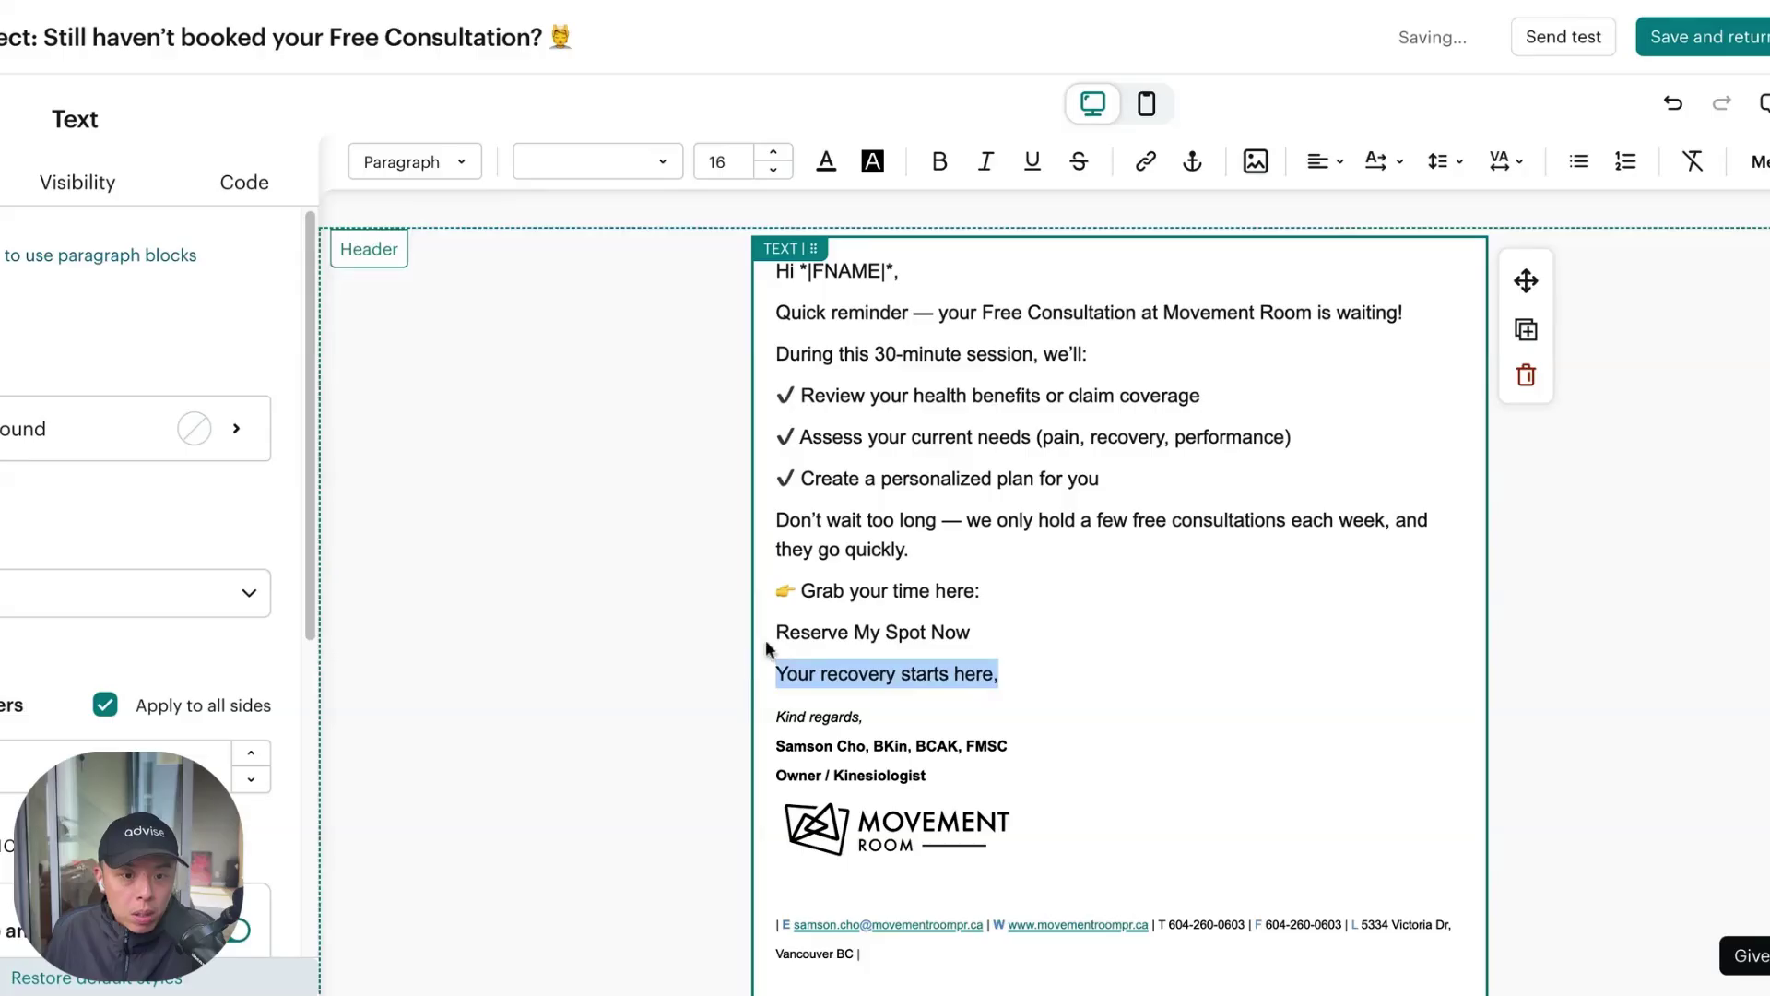
key("BackSpace")
key("BackSpace")
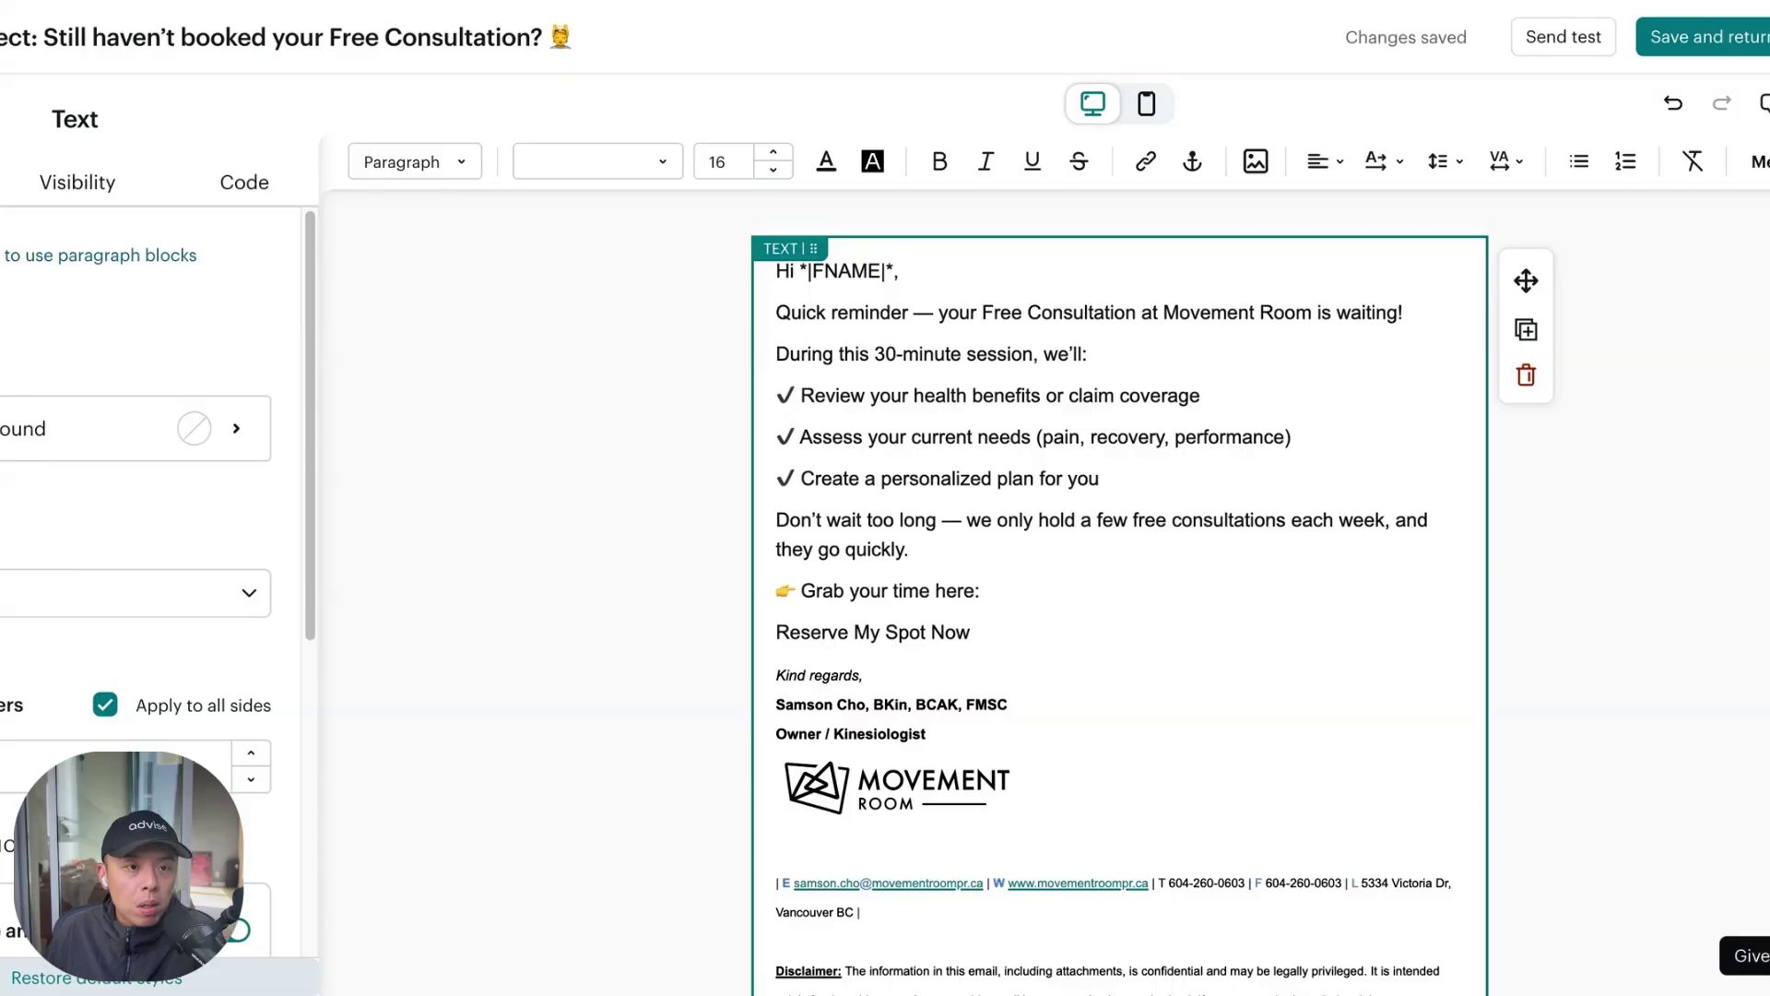
Link the Reserve My Spot Now line to the Calendly booking page
triple_click(927, 633)
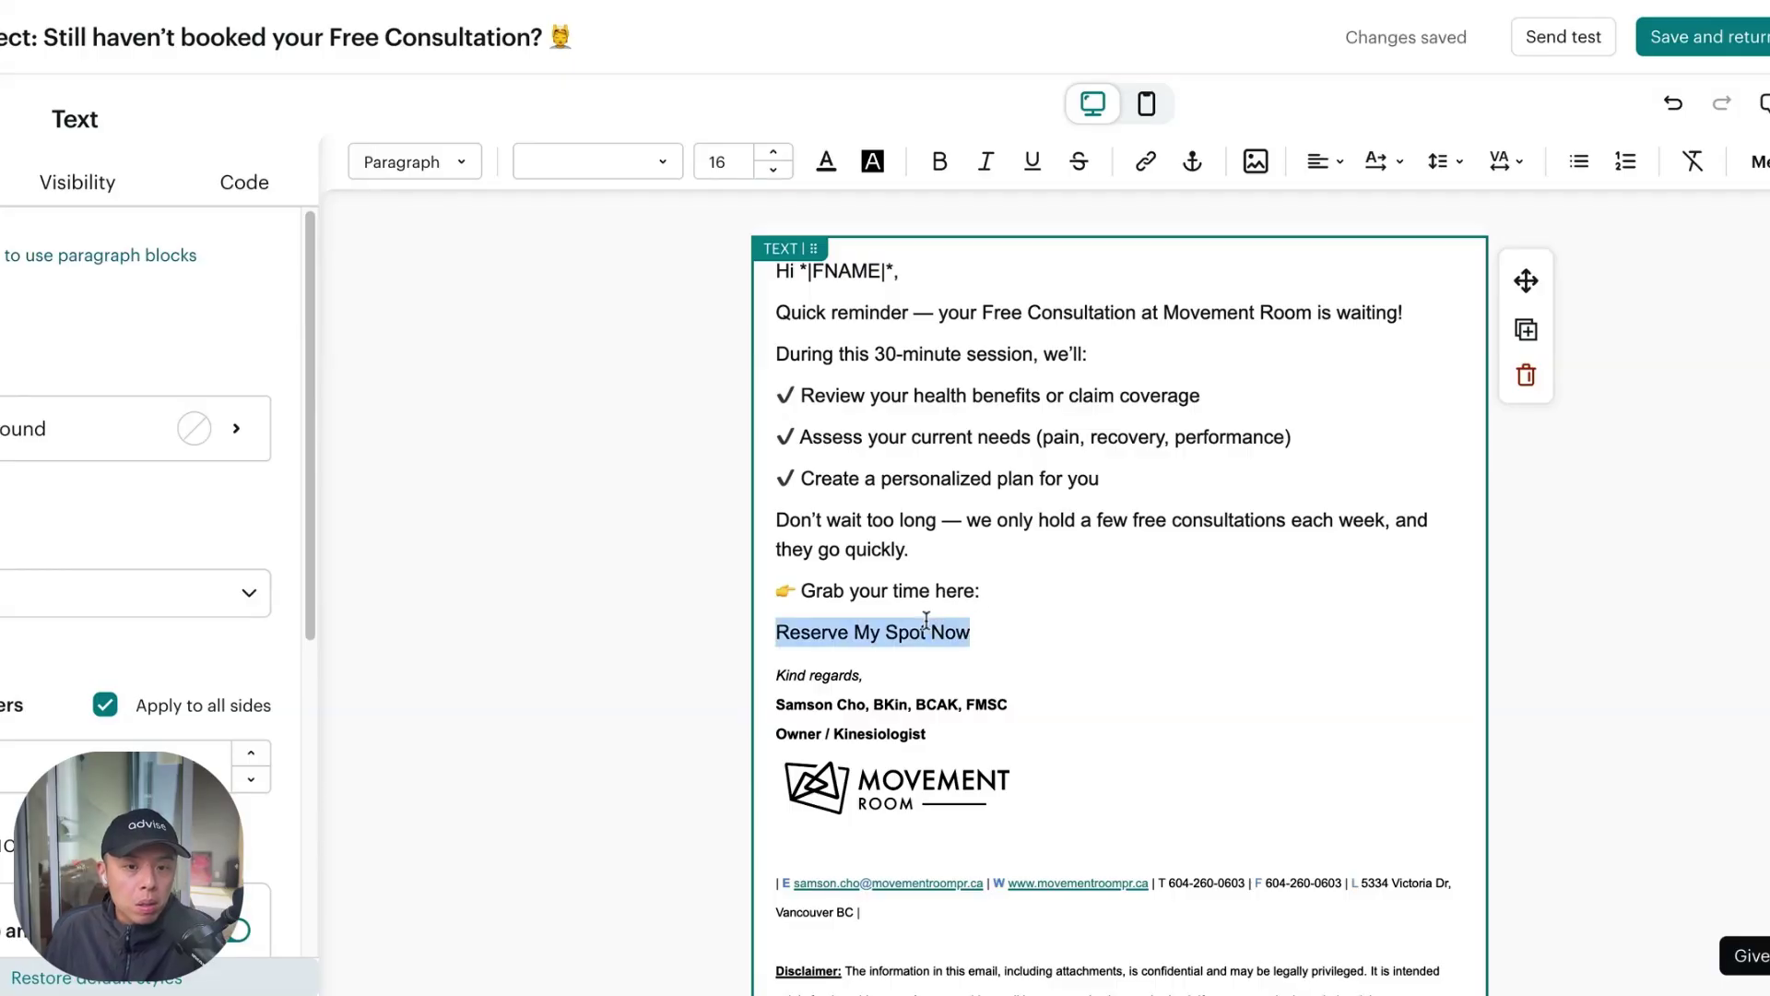
left_click(1146, 162)
left_click(1217, 389)
left_click(1292, 502)
left_click(882, 462)
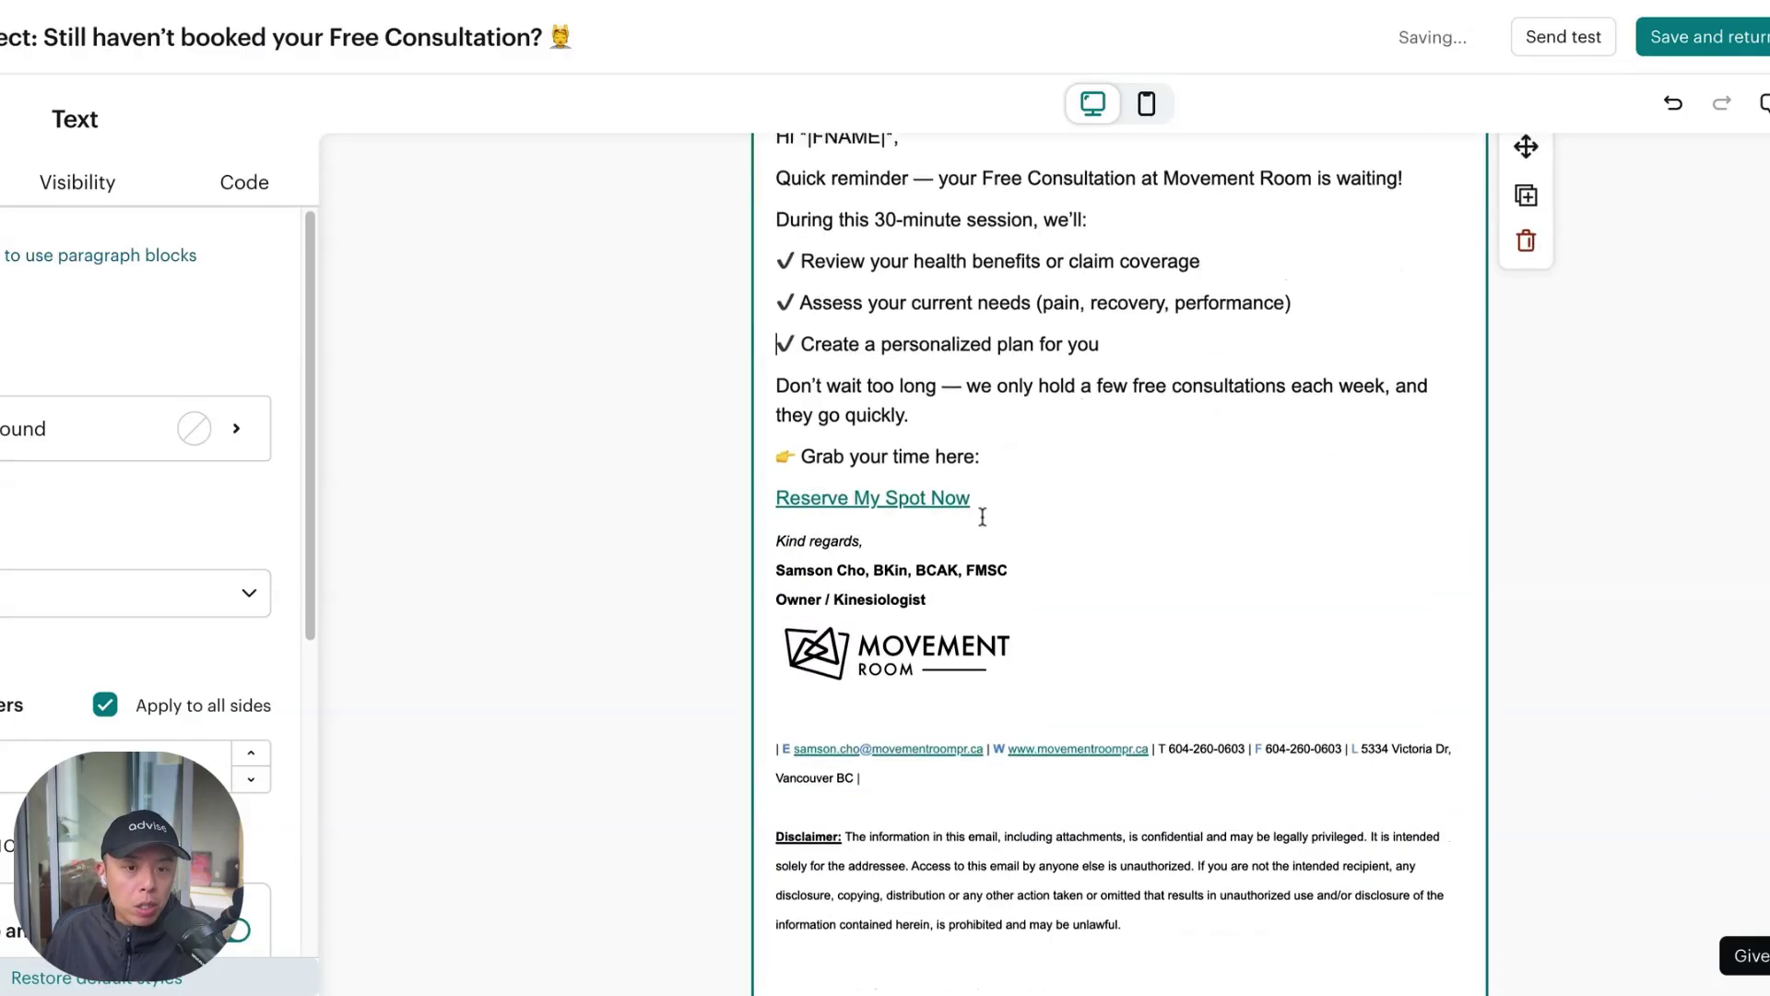
Save the reminder email and copy the booking email's subject line
left_click(1738, 54)
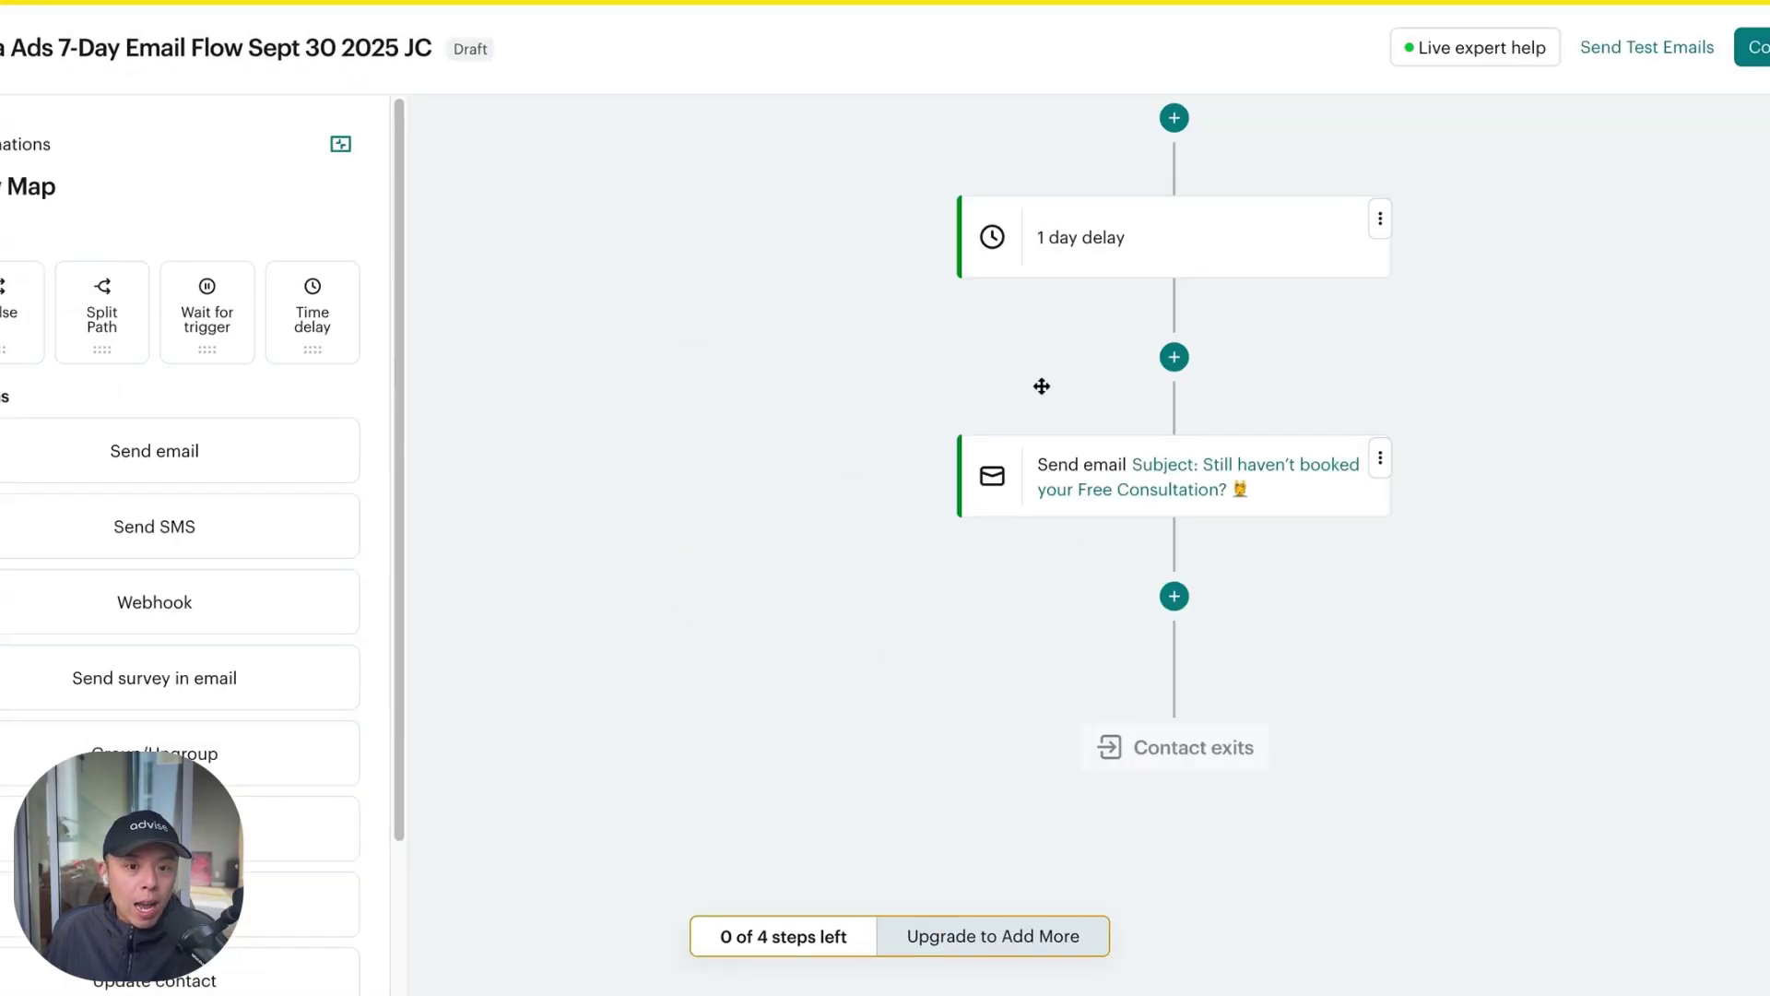
left_click(1181, 325)
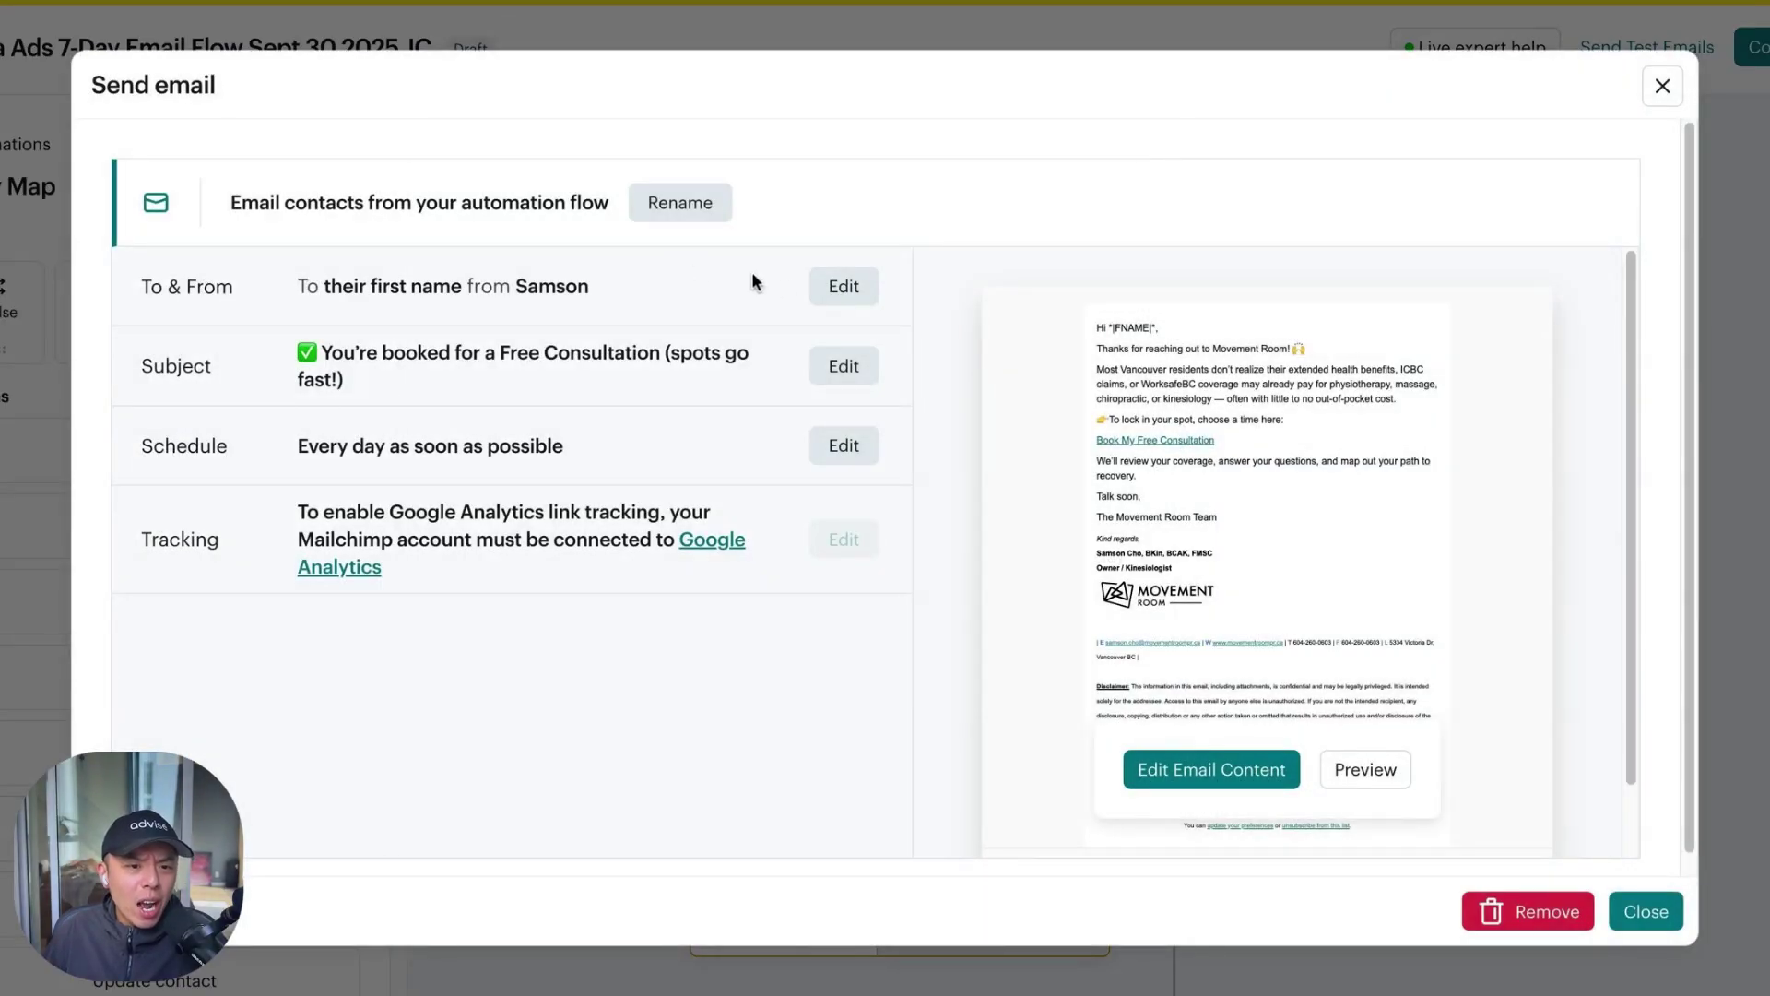
left_click(841, 362)
triple_click(363, 489)
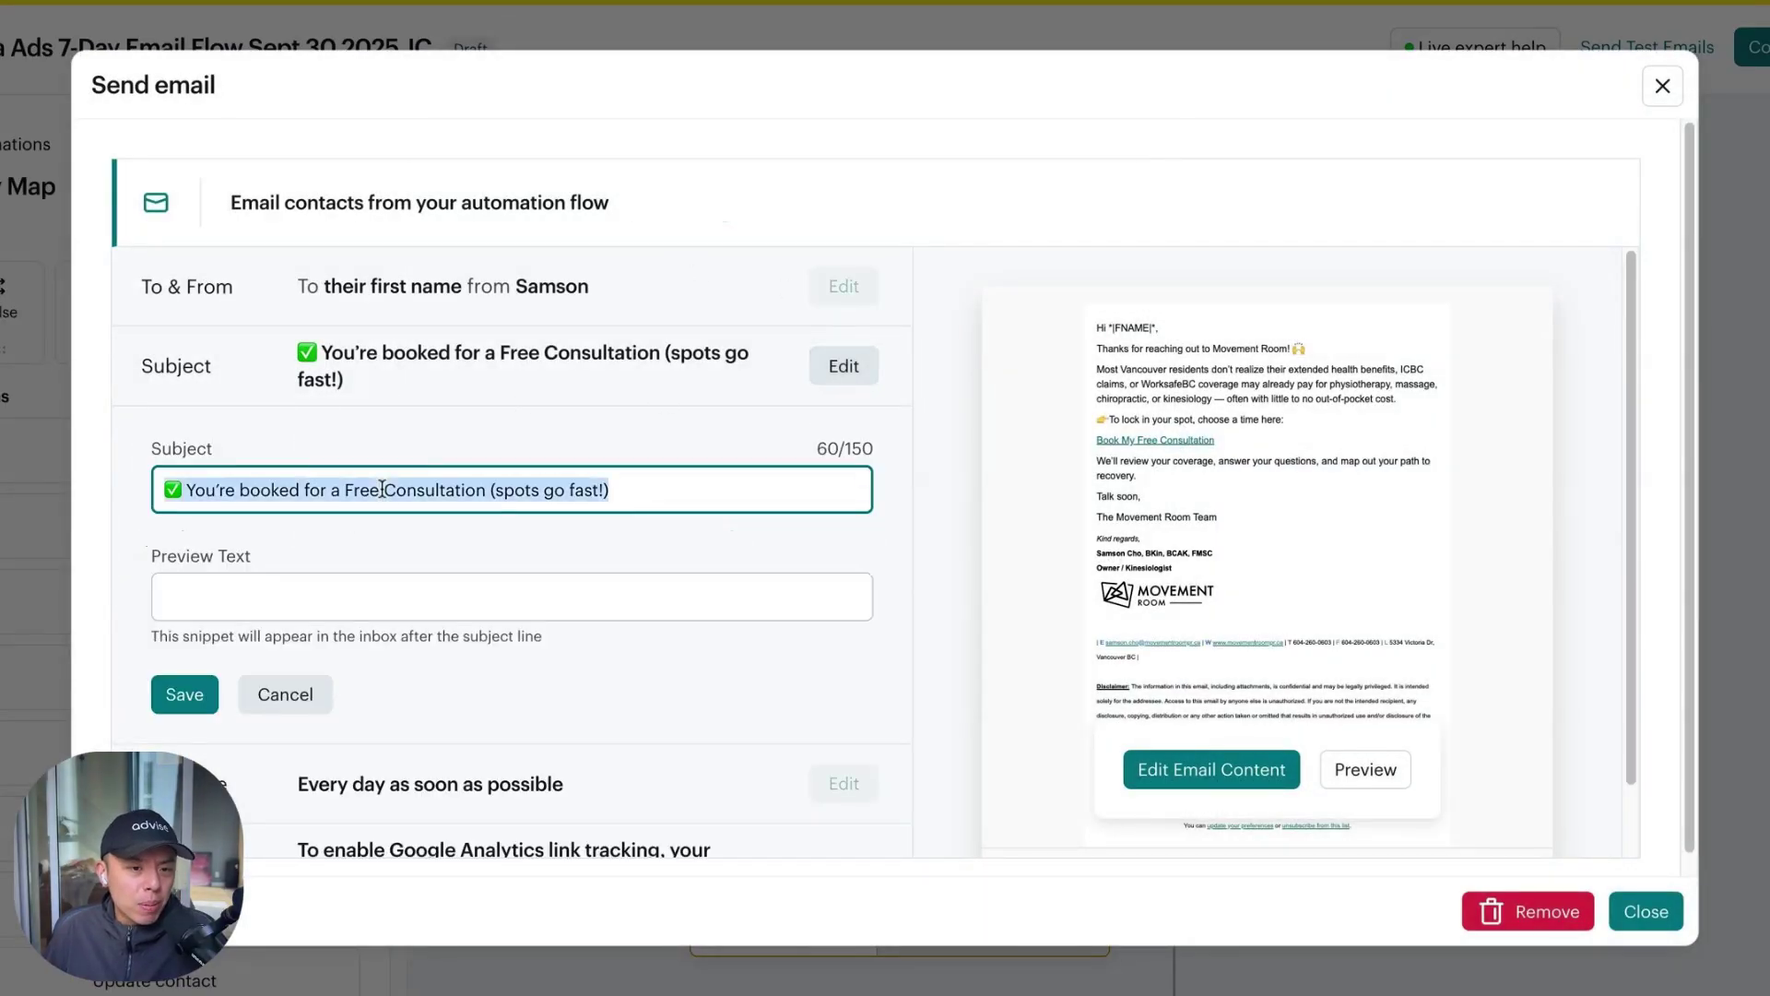
left_click(288, 693)
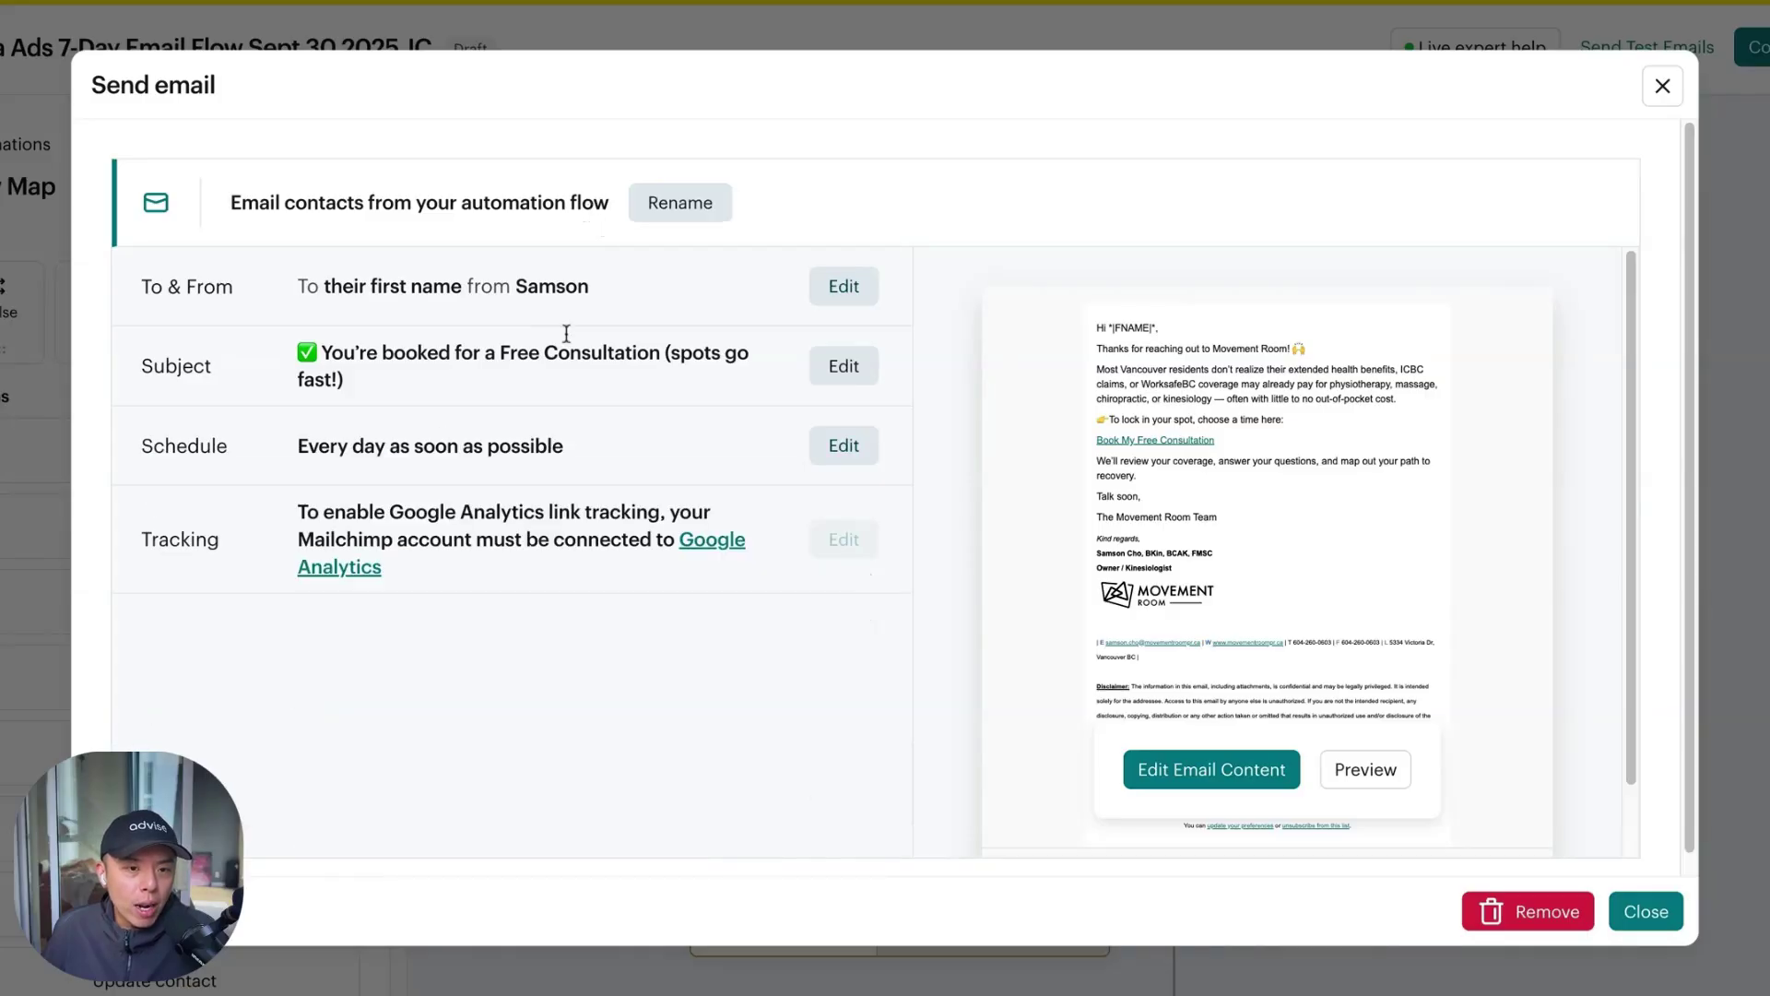
Rename the booking email step to "Subject: ✅ You're booked for a Free Consultation (spots go fast!)"
left_click(652, 194)
double_click(621, 210)
left_click(1095, 201)
triple_click(1095, 201)
type("Subject: ✅ You’re booked for a Free Consultation (spots go fast!)")
left_click(1234, 205)
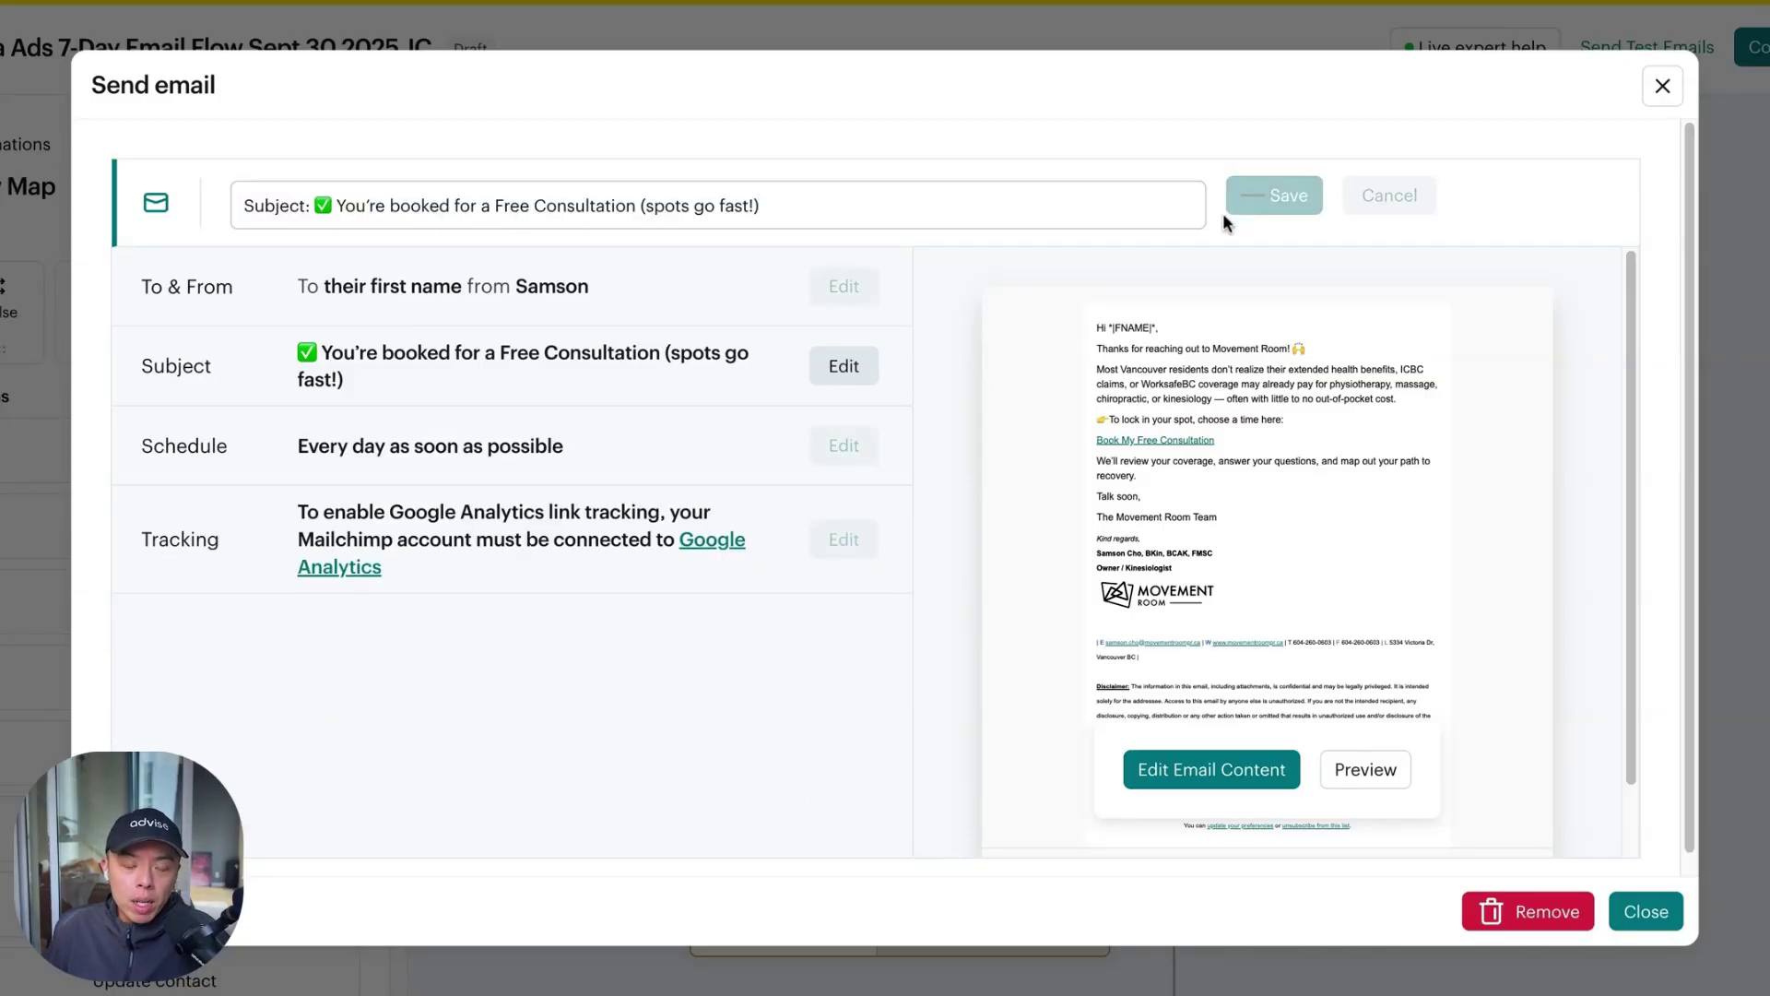
left_click(1632, 913)
scroll(1208, 447, "up", 5)
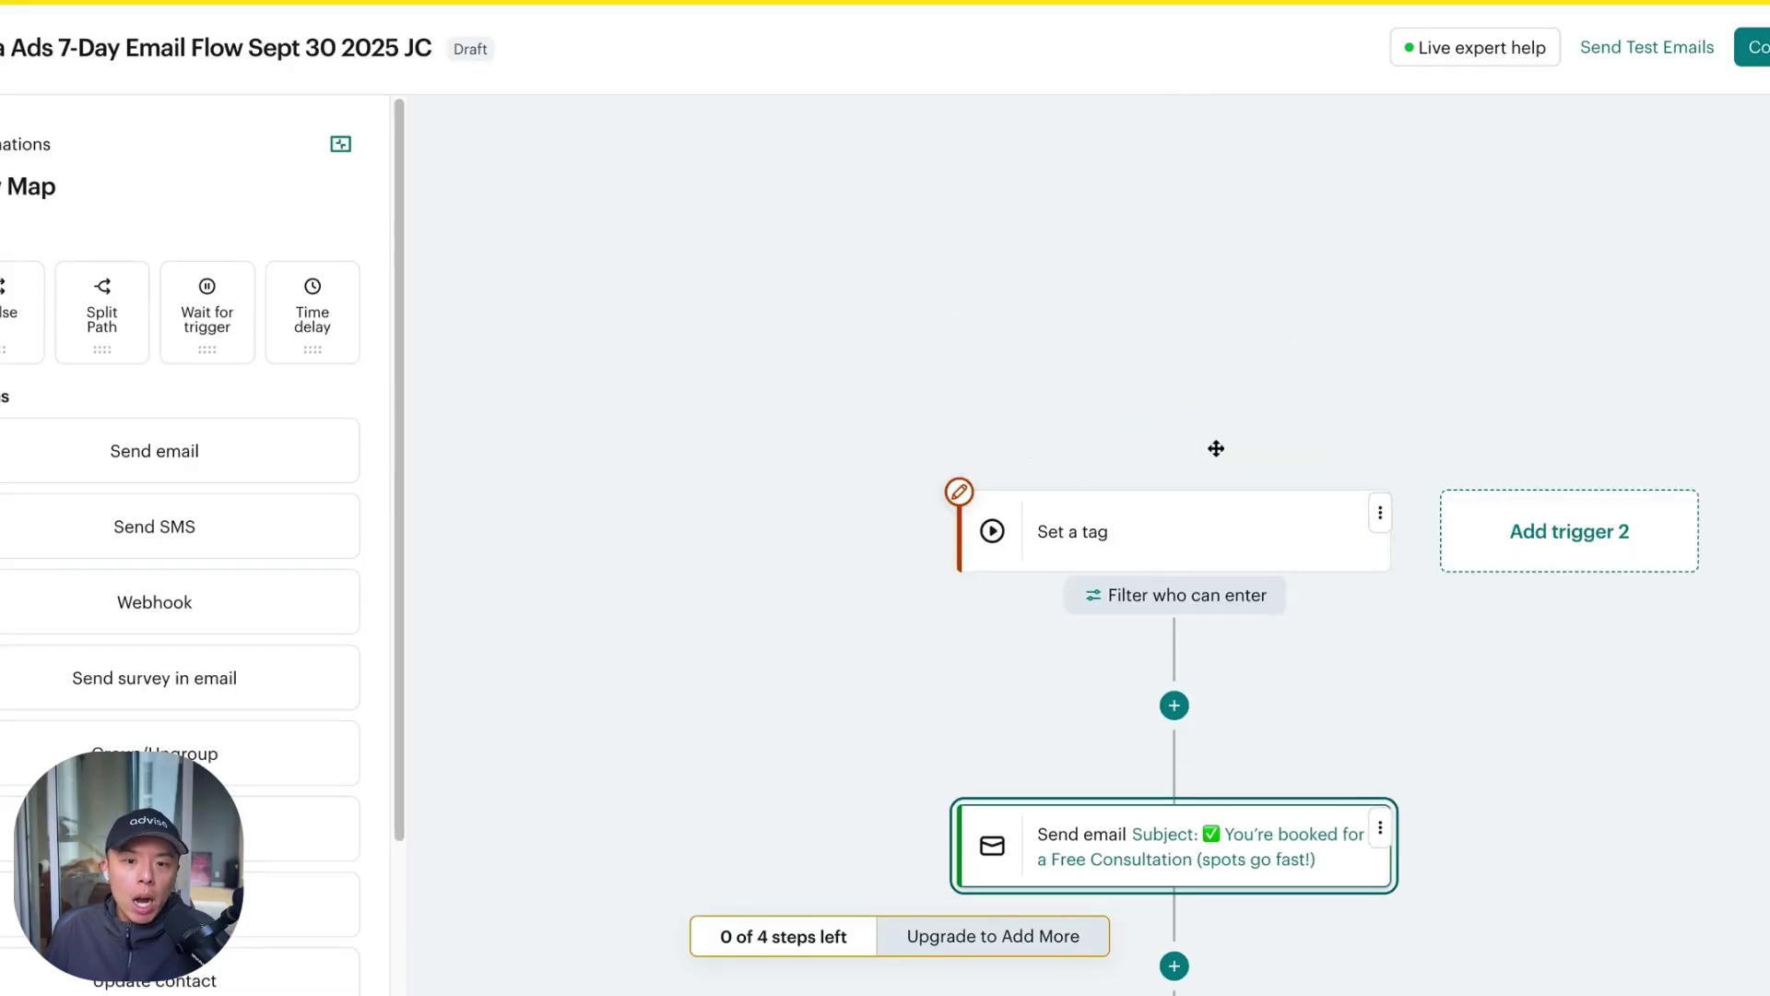
scroll(1181, 608, "down", 3)
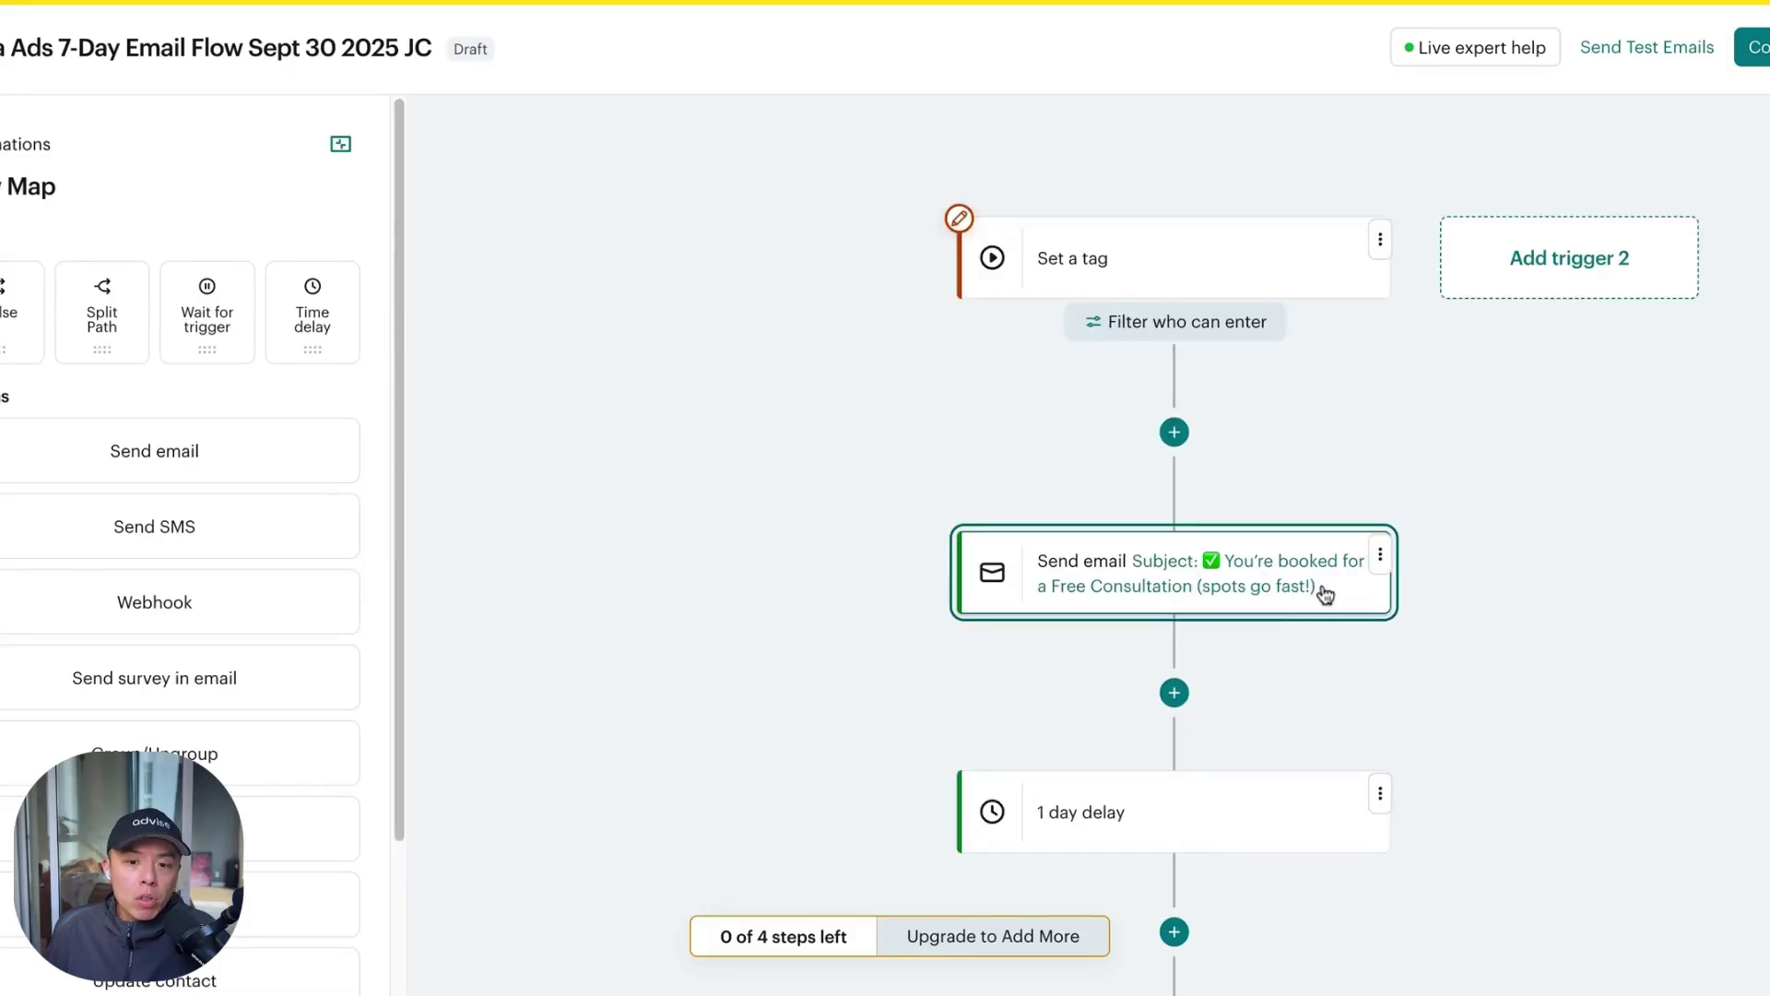
left_click(1366, 573)
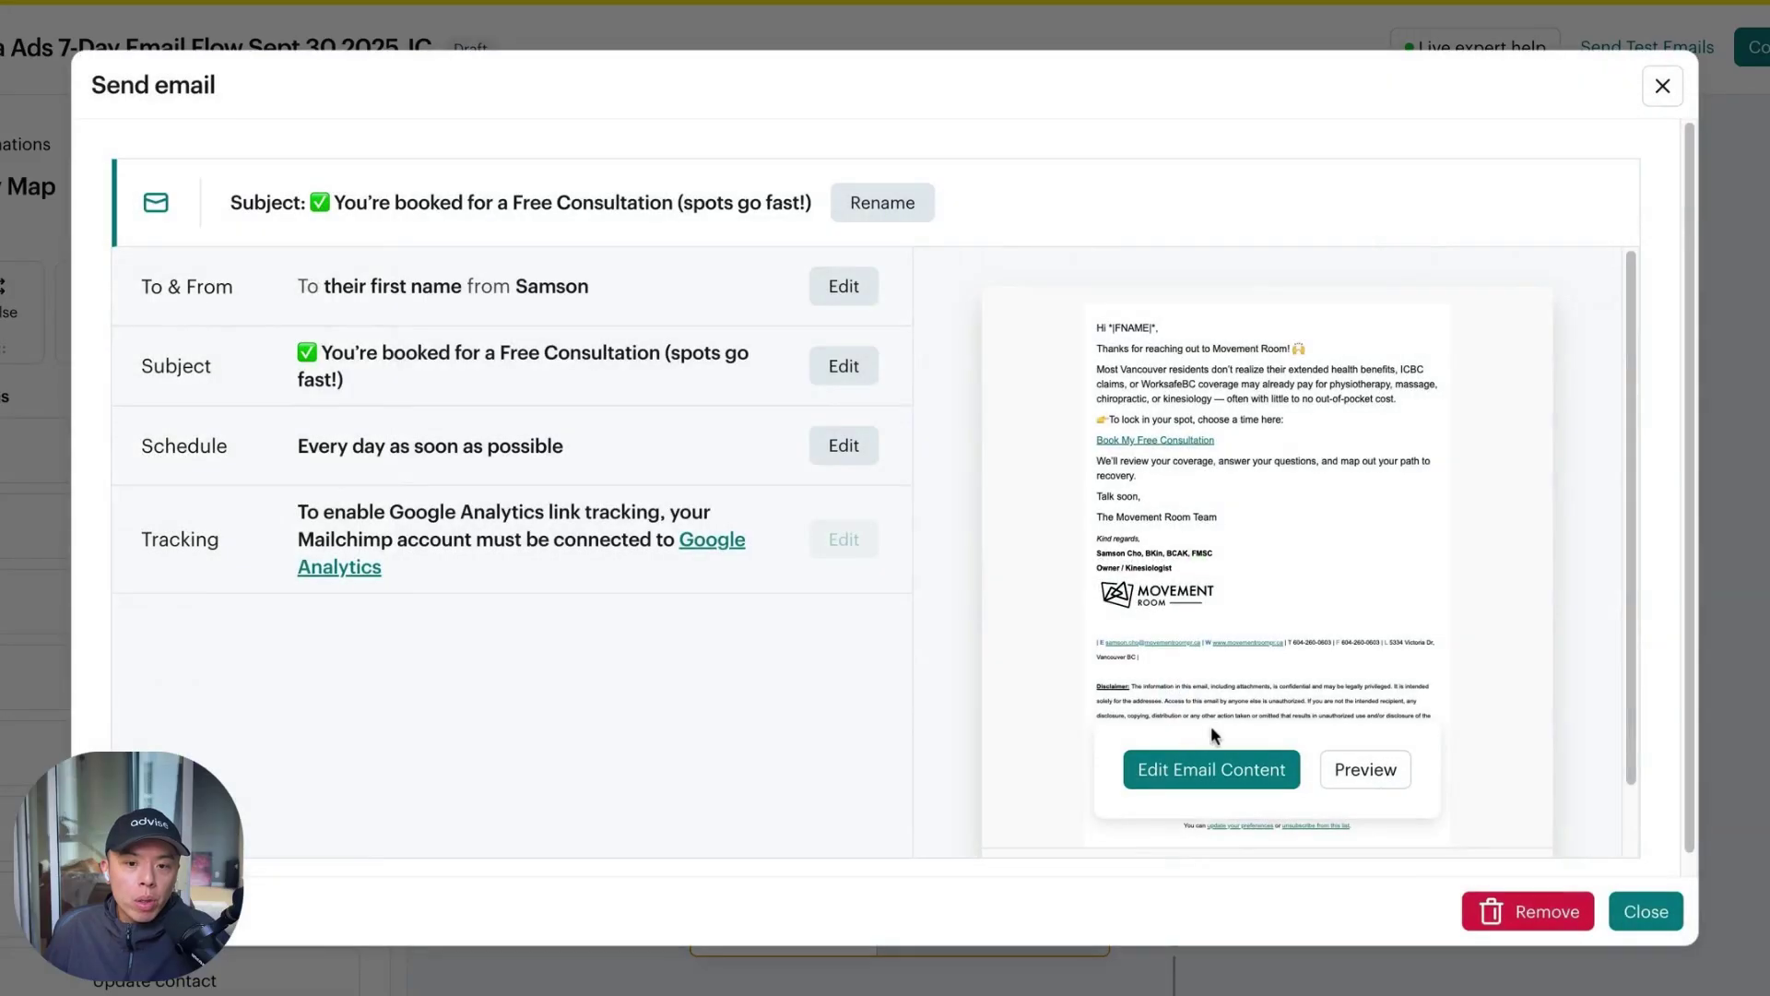
Delete the "Talk soon" and "The Movement Room Team" sign-off lines from the booking email
left_click(1188, 779)
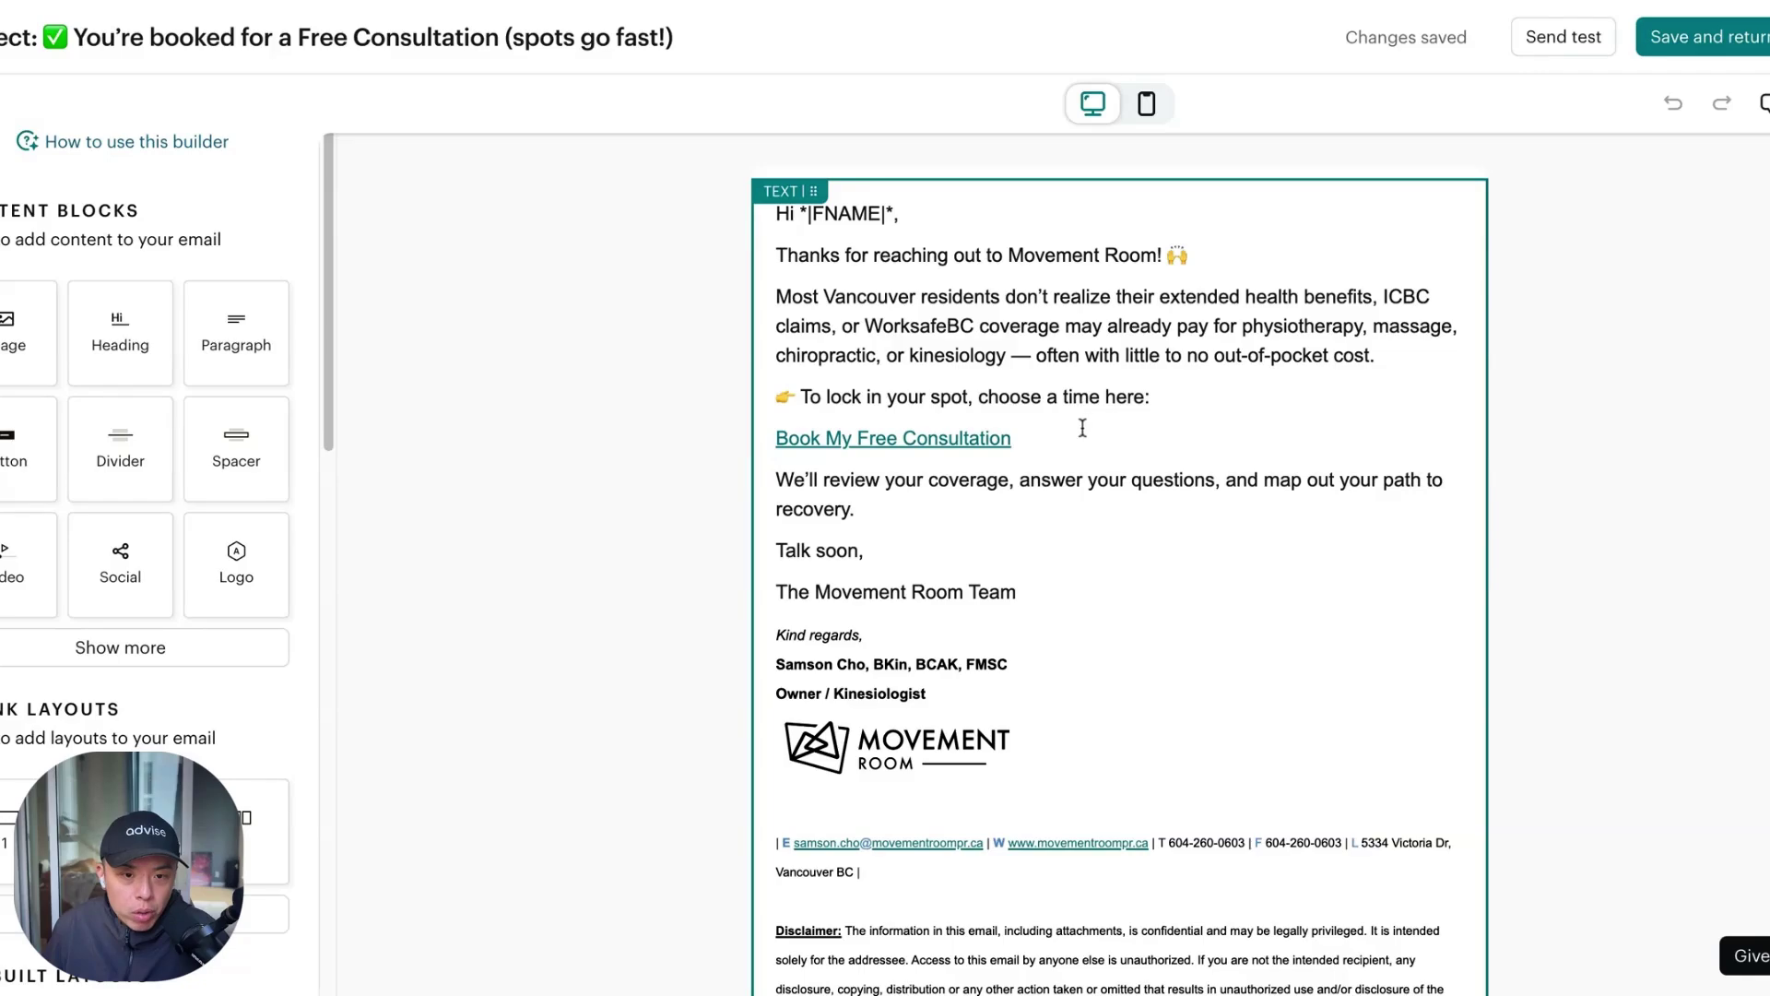
left_click(942, 552)
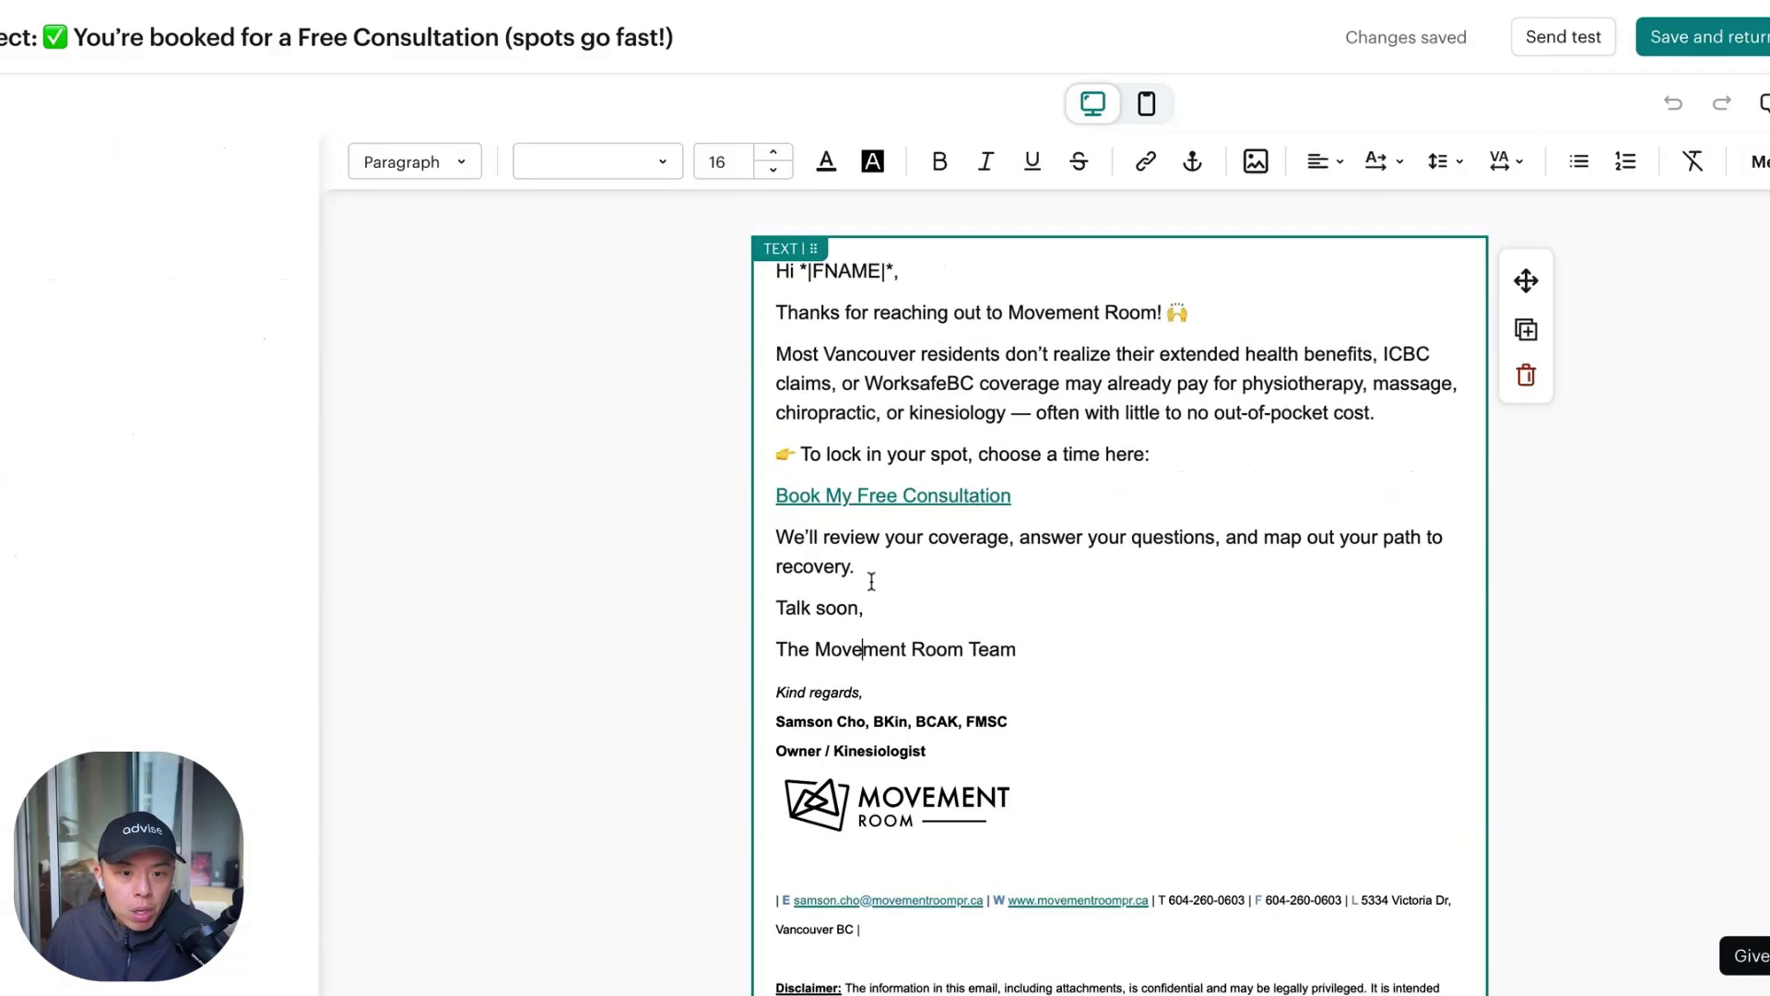
triple_click(866, 604)
left_click(1004, 648, "shift")
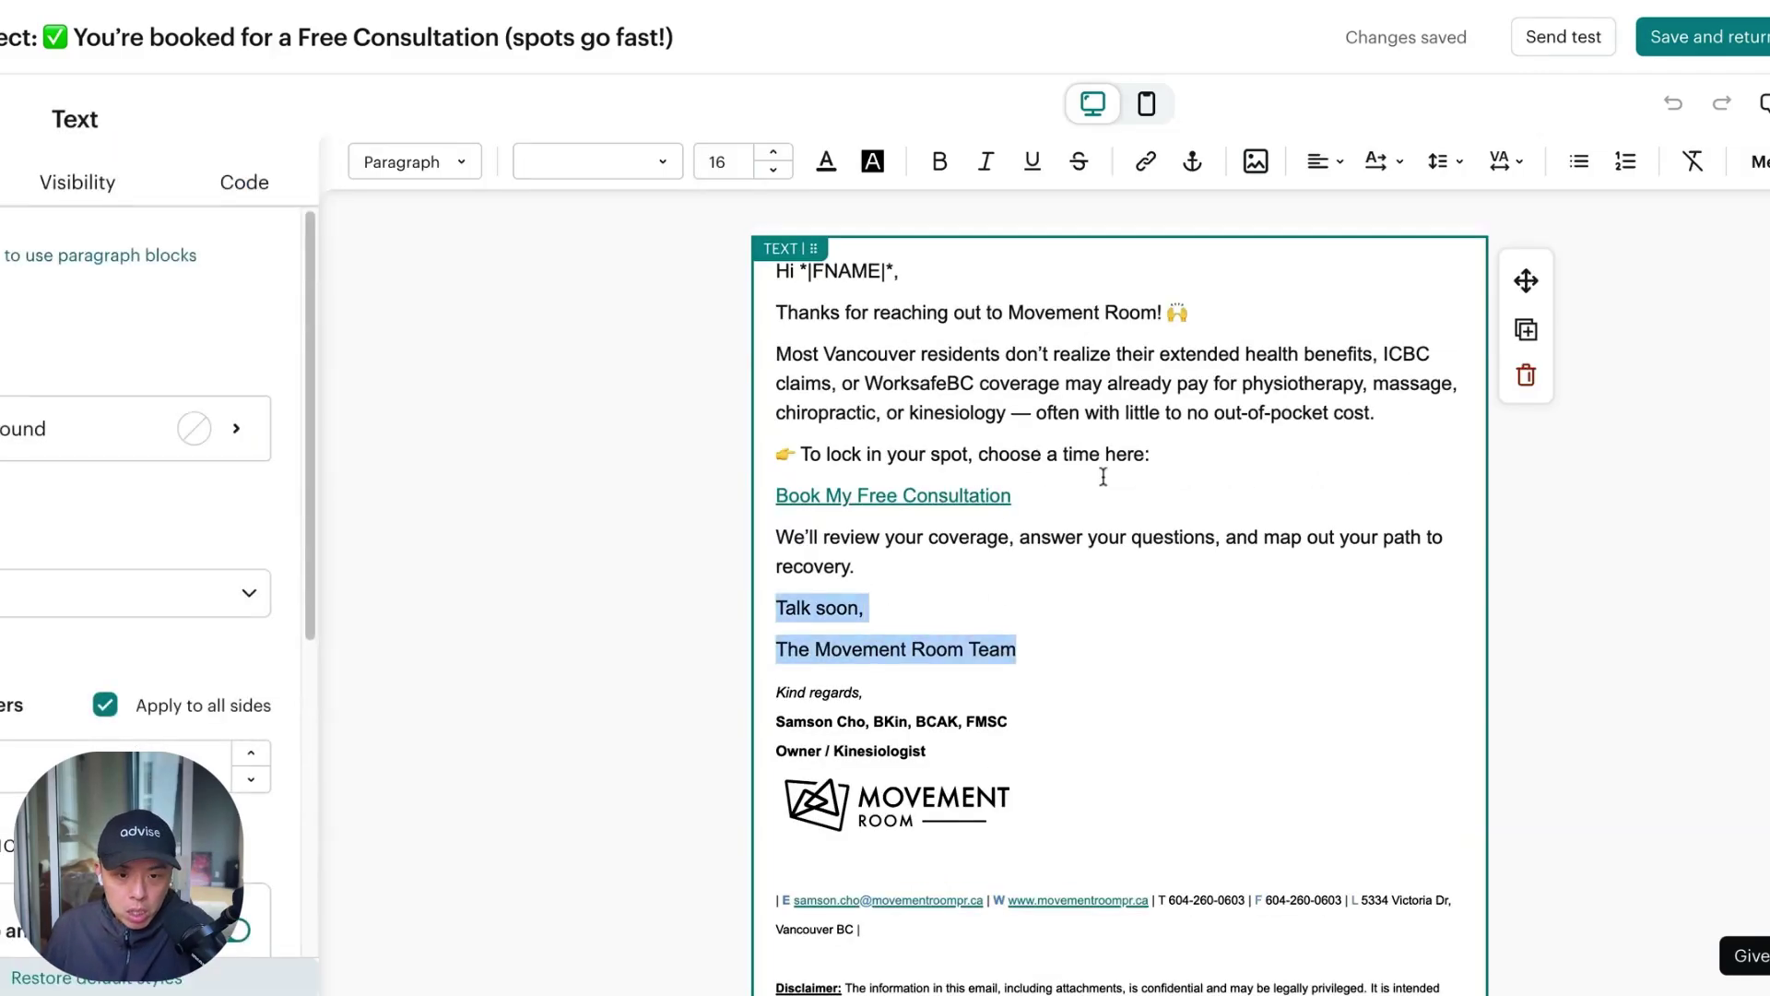
key("BackSpace")
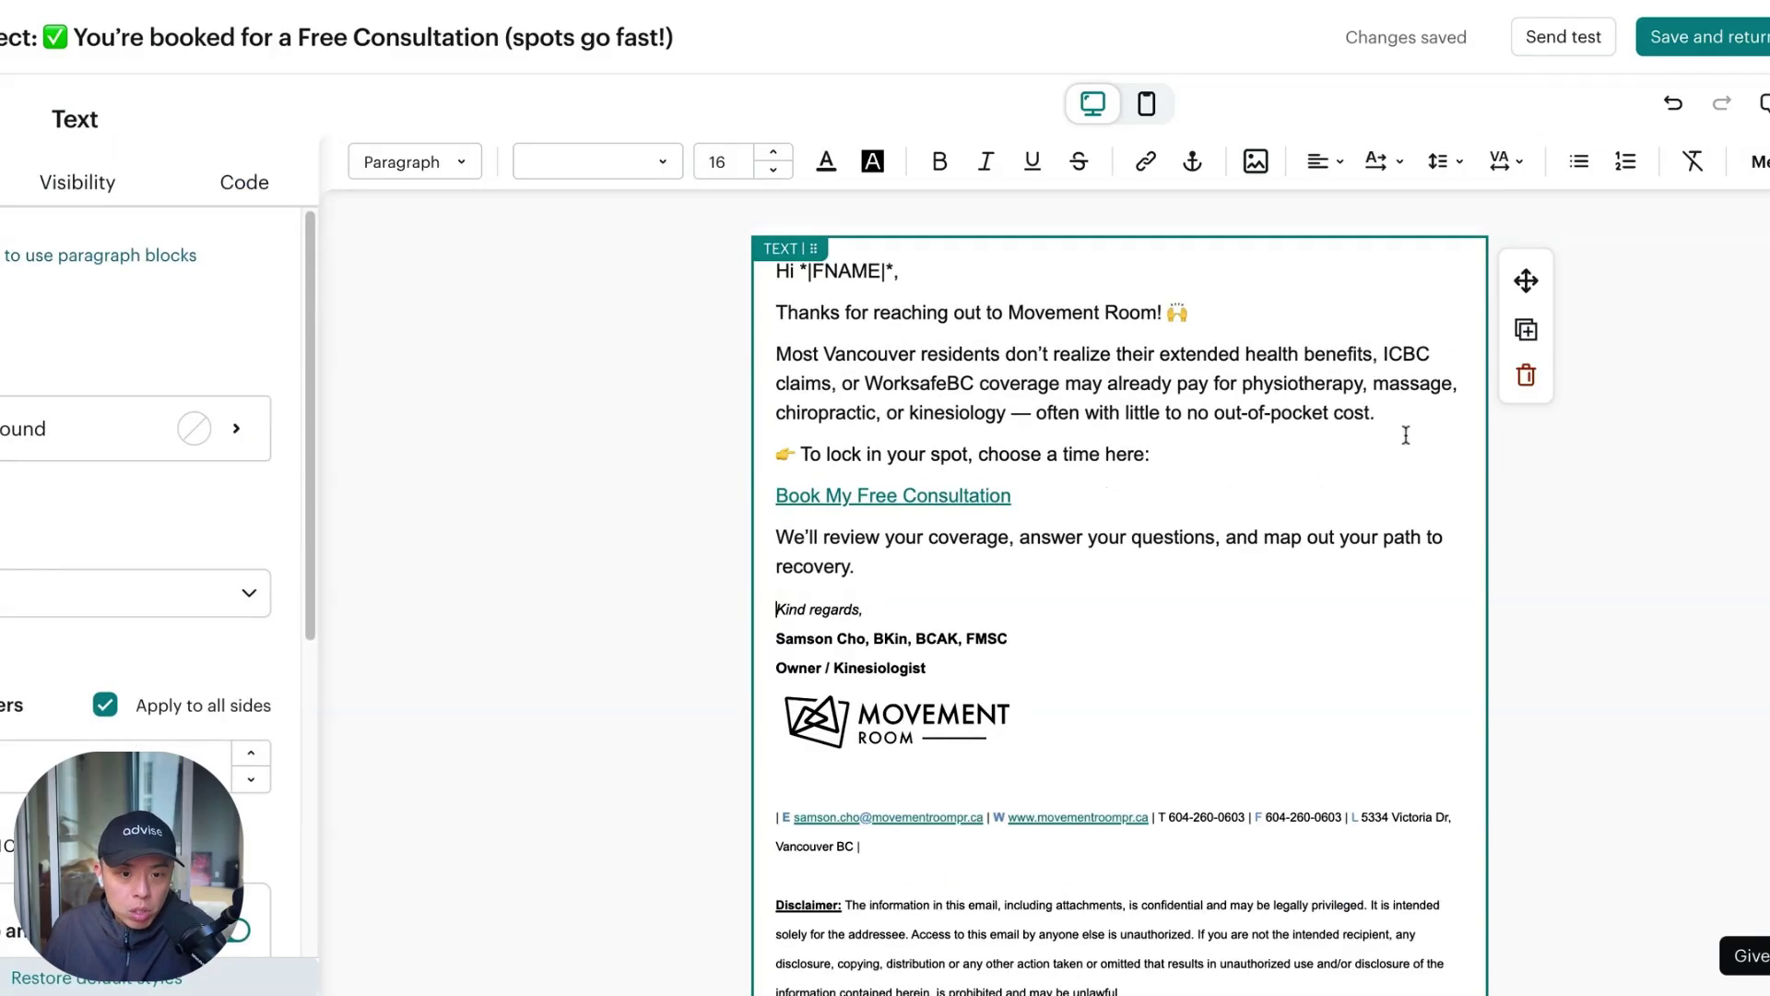
left_click(460, 394)
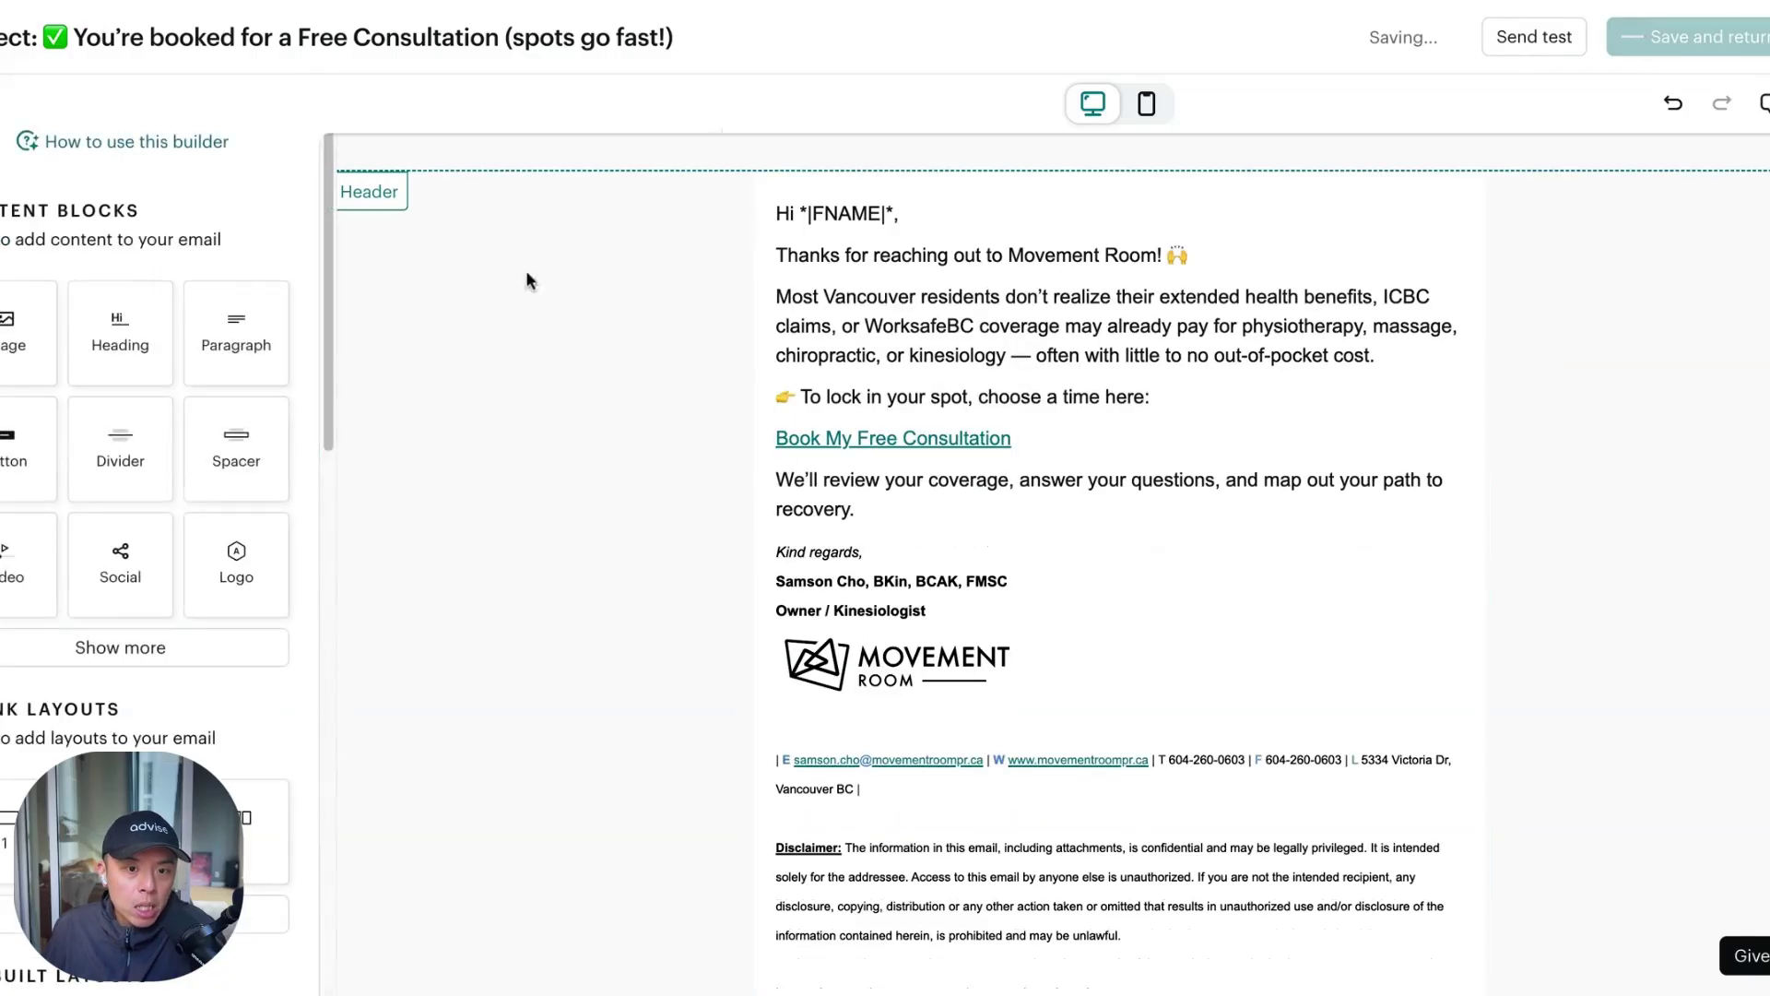
scroll(1120, 553, "down", 3)
scroll(1121, 553, "up", 3)
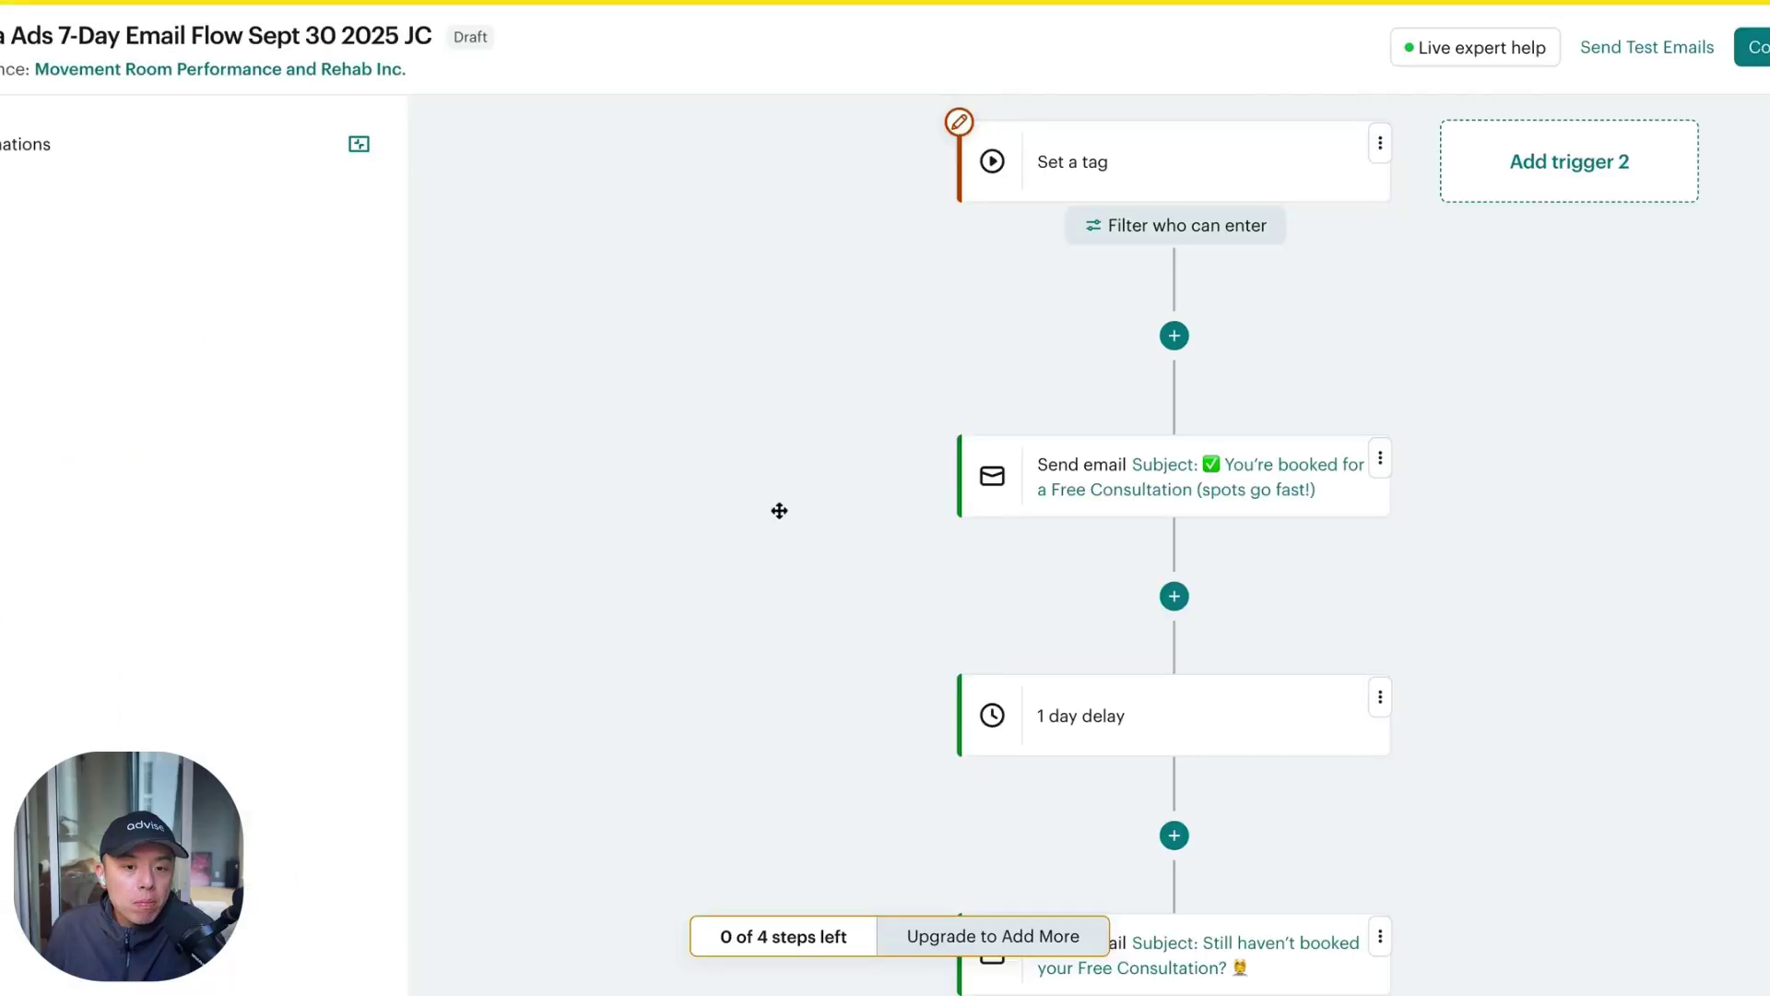
Insert a Time delay of 2 Days after the reminder email
scroll(1269, 608, "down", 4)
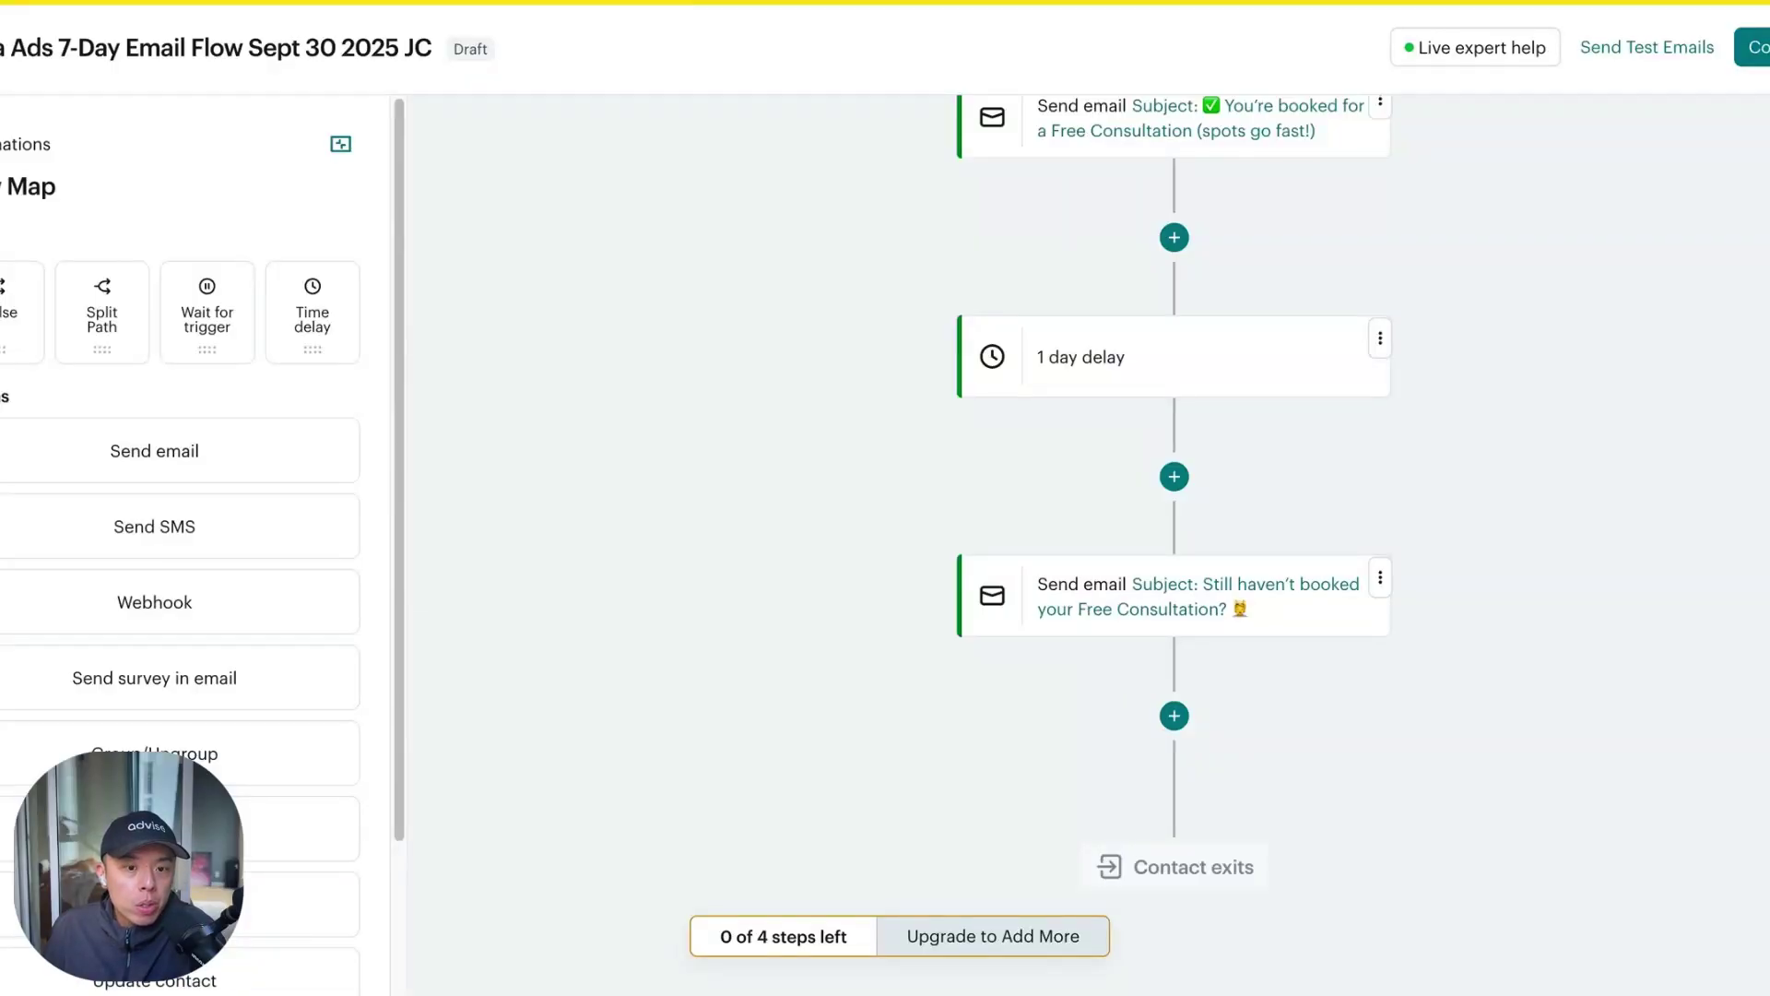
left_click(1173, 716)
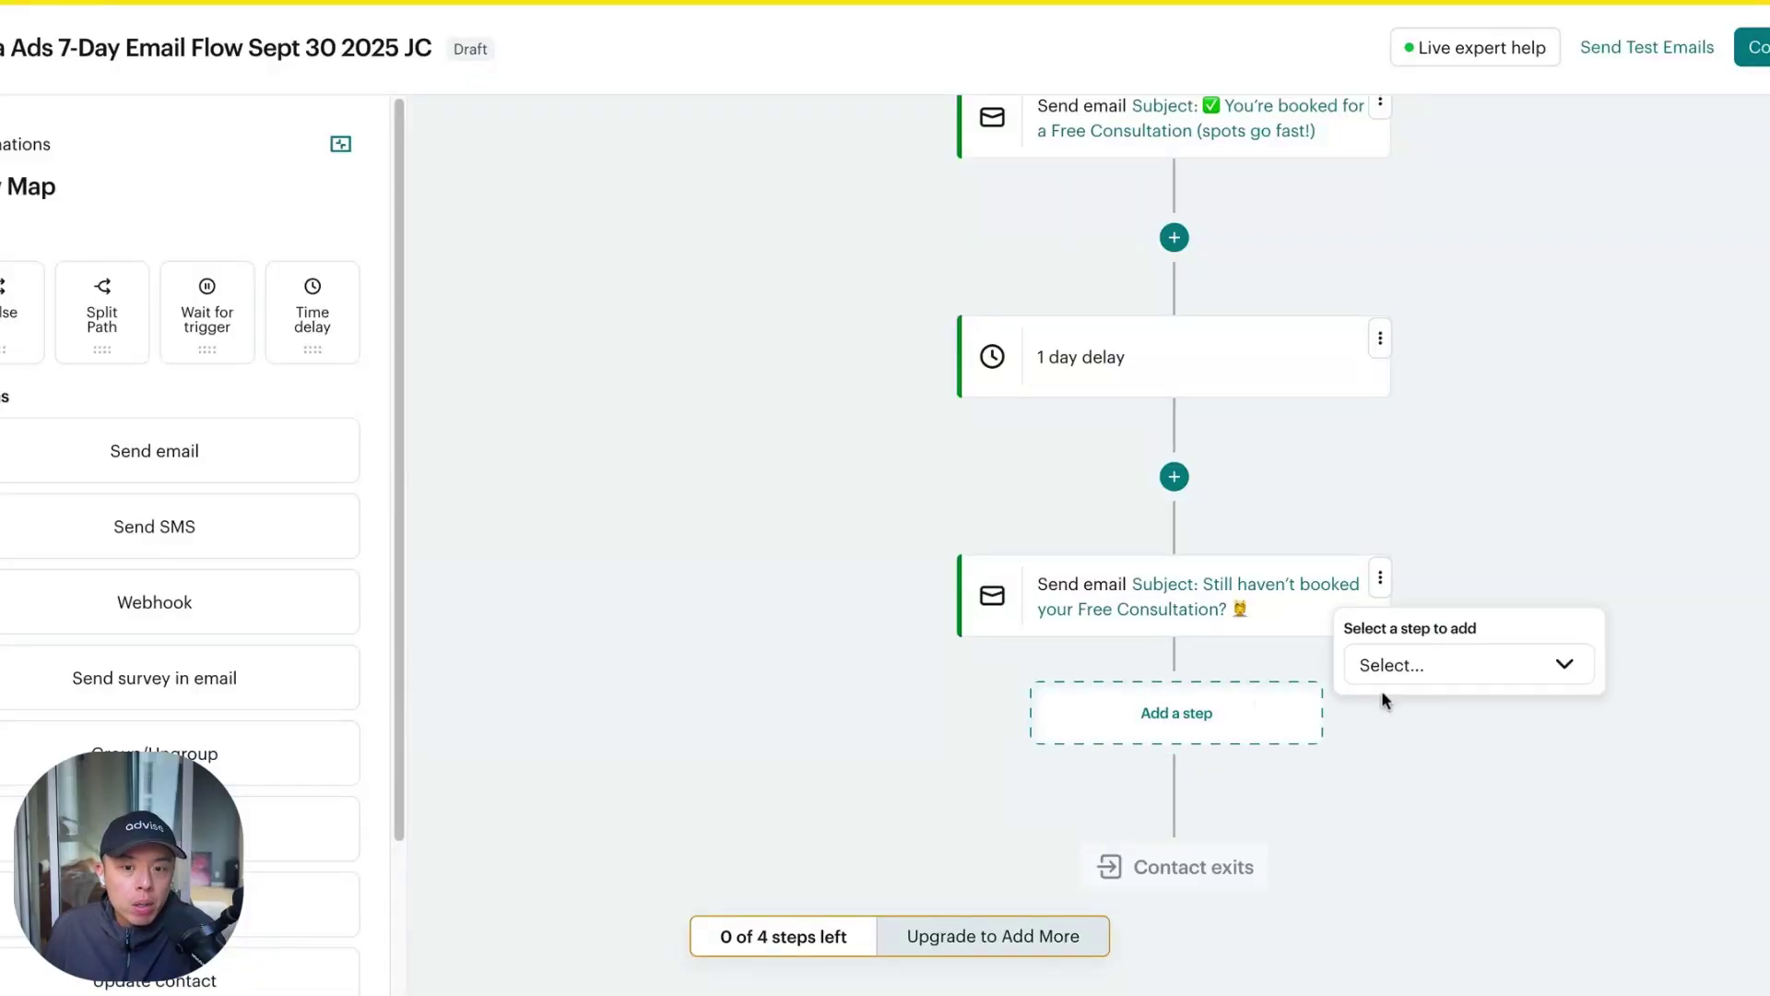
left_click(1394, 666)
left_click(1466, 834)
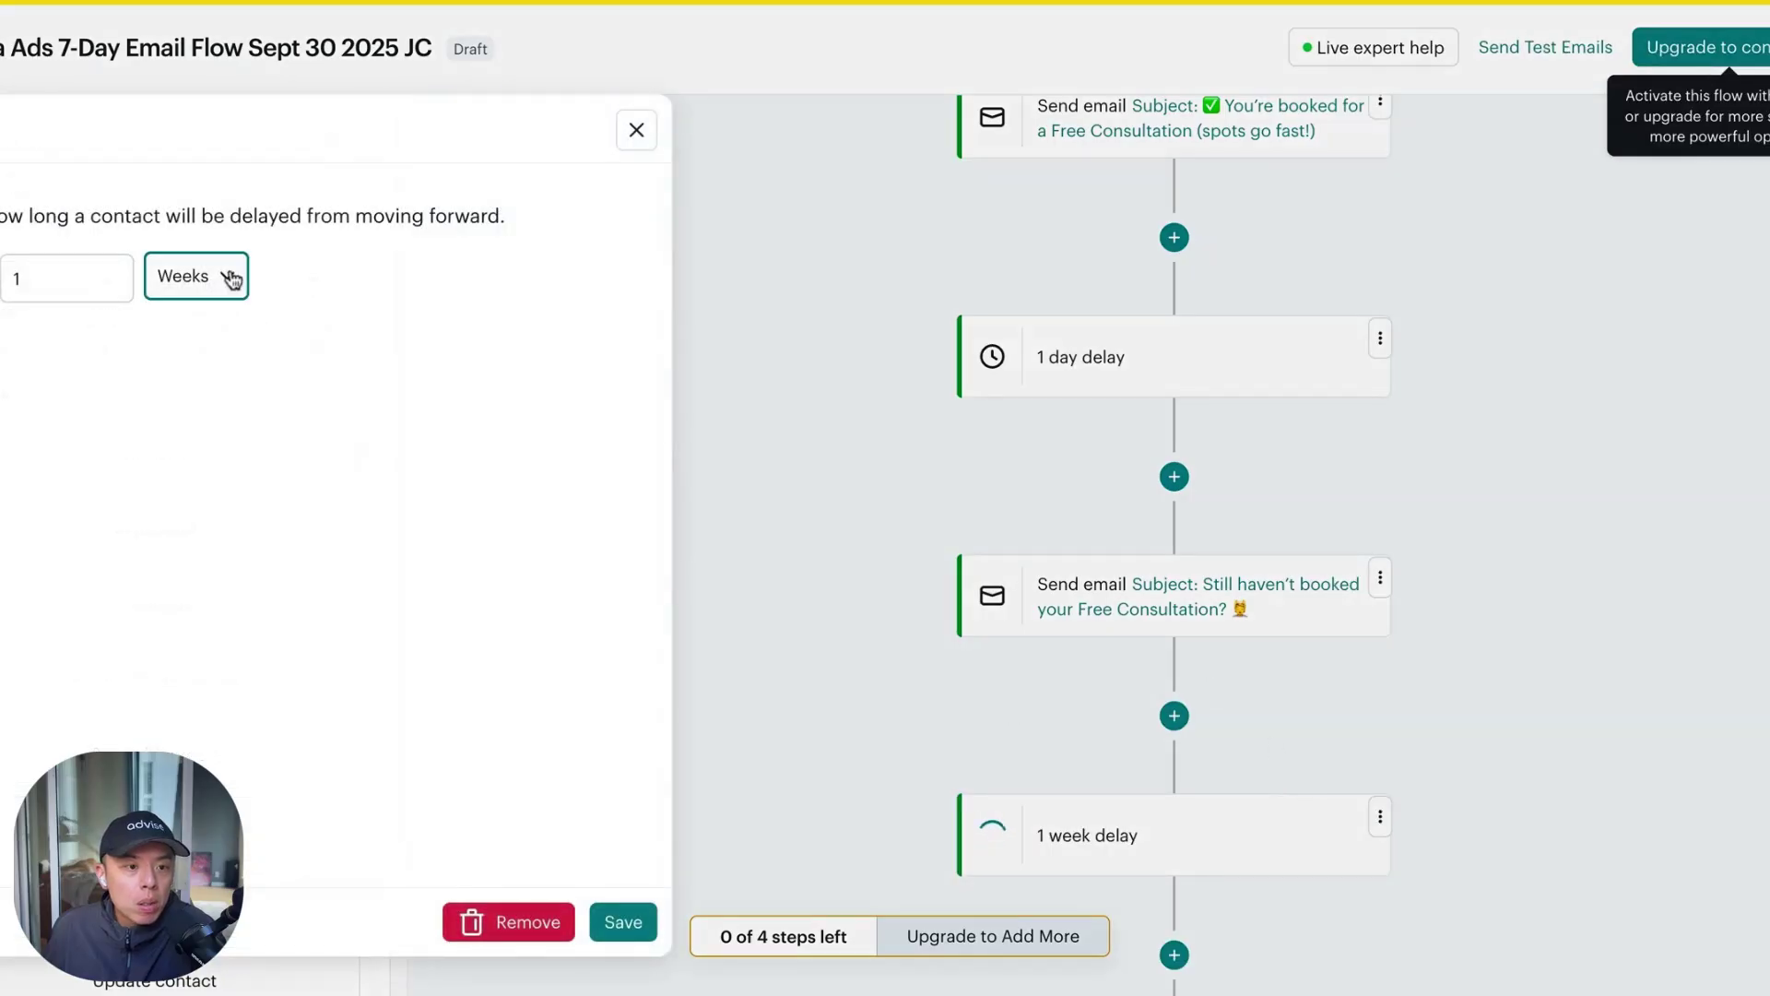
left_click(230, 279)
left_click(226, 304)
key("shift+Tab")
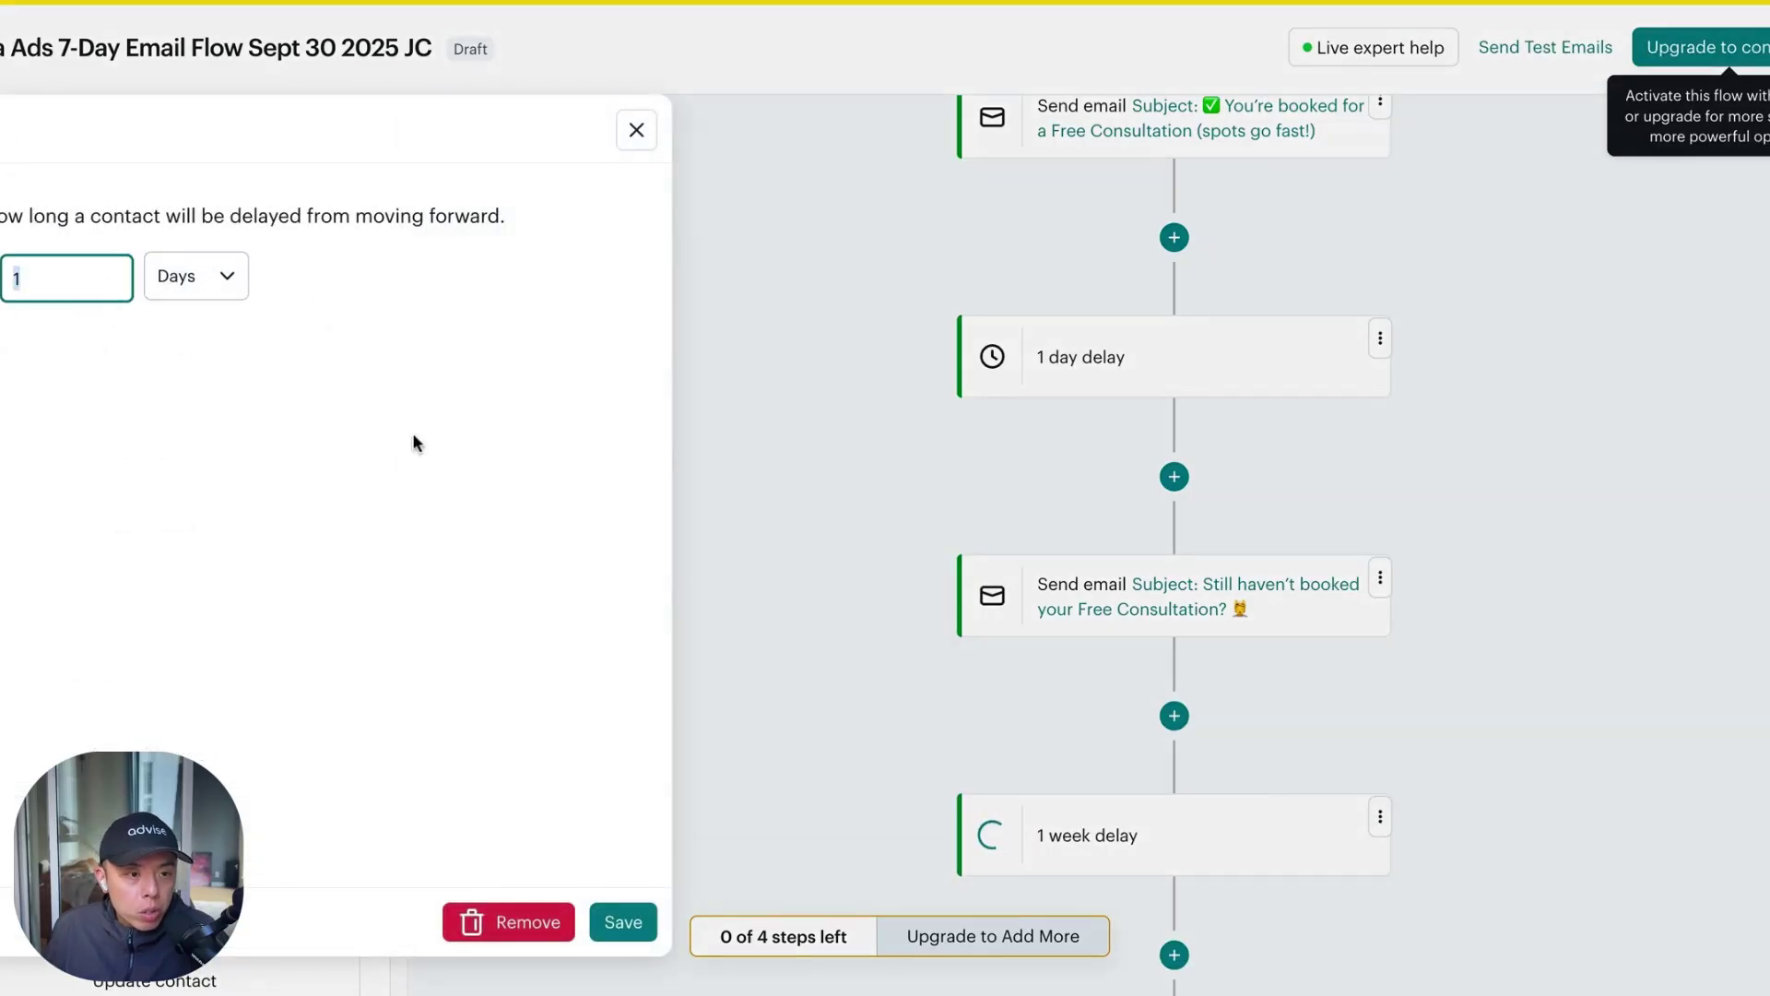
type("2")
left_click(624, 922)
Copy the reminder Send email step and paste it below the 2 day delay as (copy 01)
scroll(1106, 687, "down", 6)
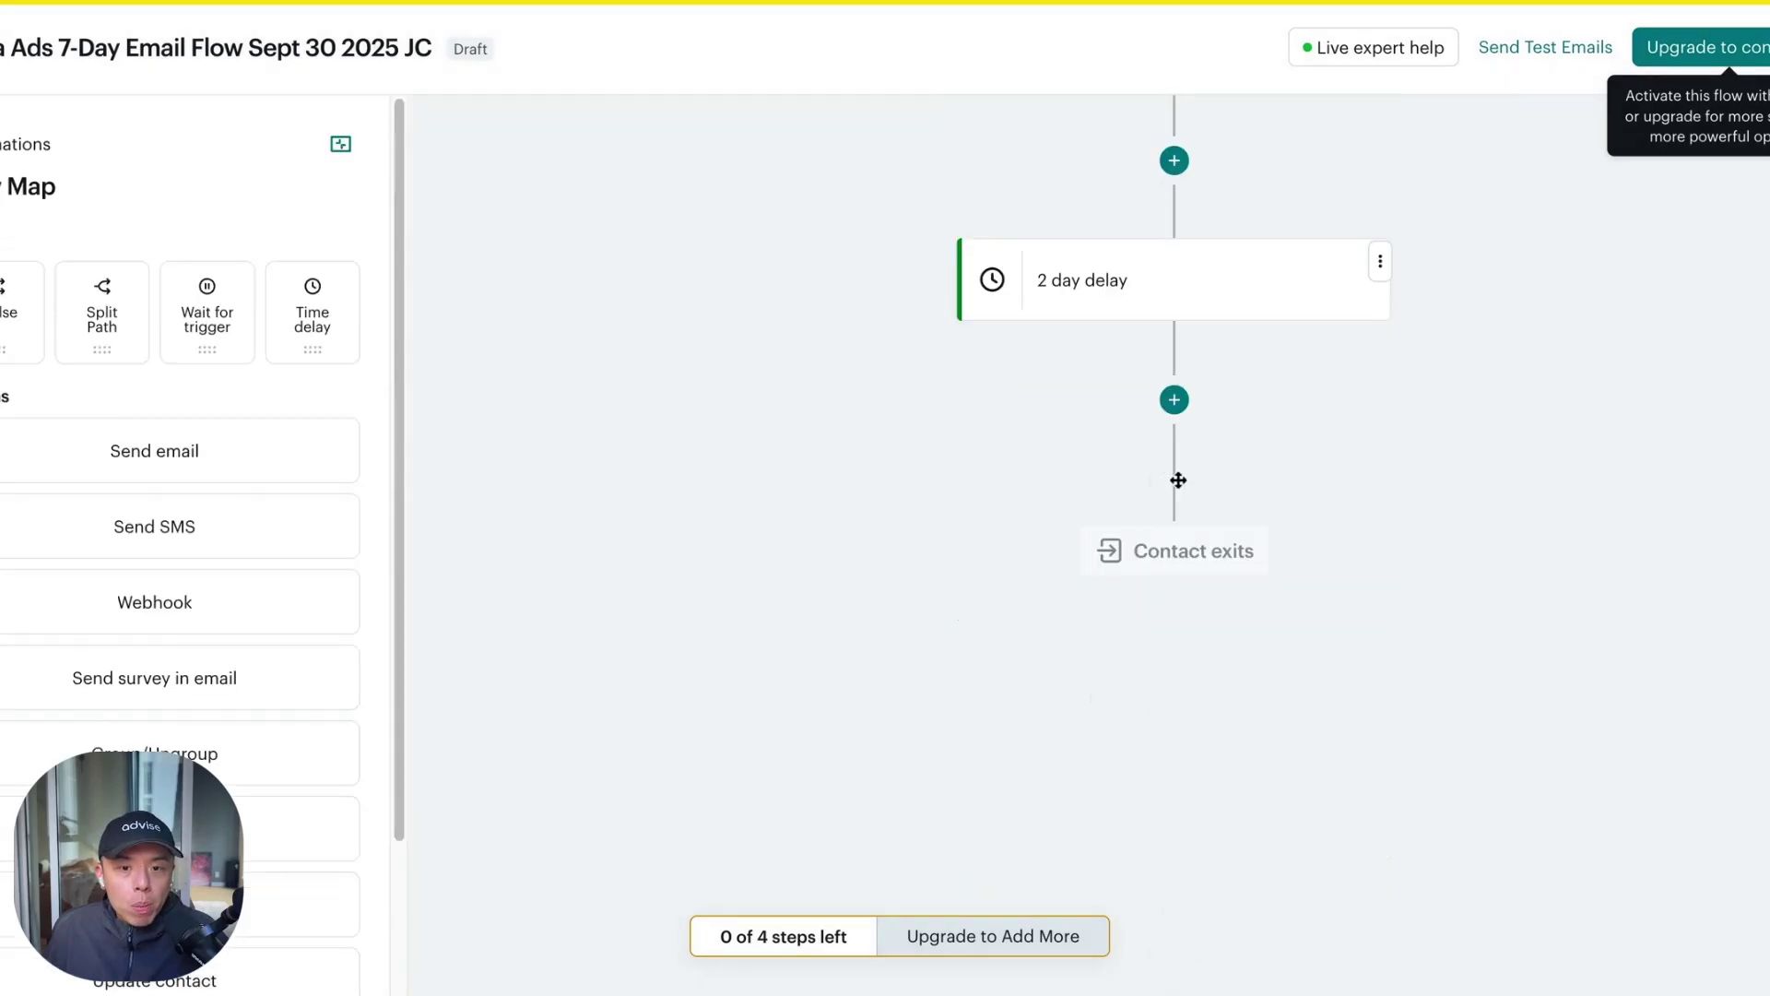
scroll(1262, 391, "up", 4)
left_click(1380, 397)
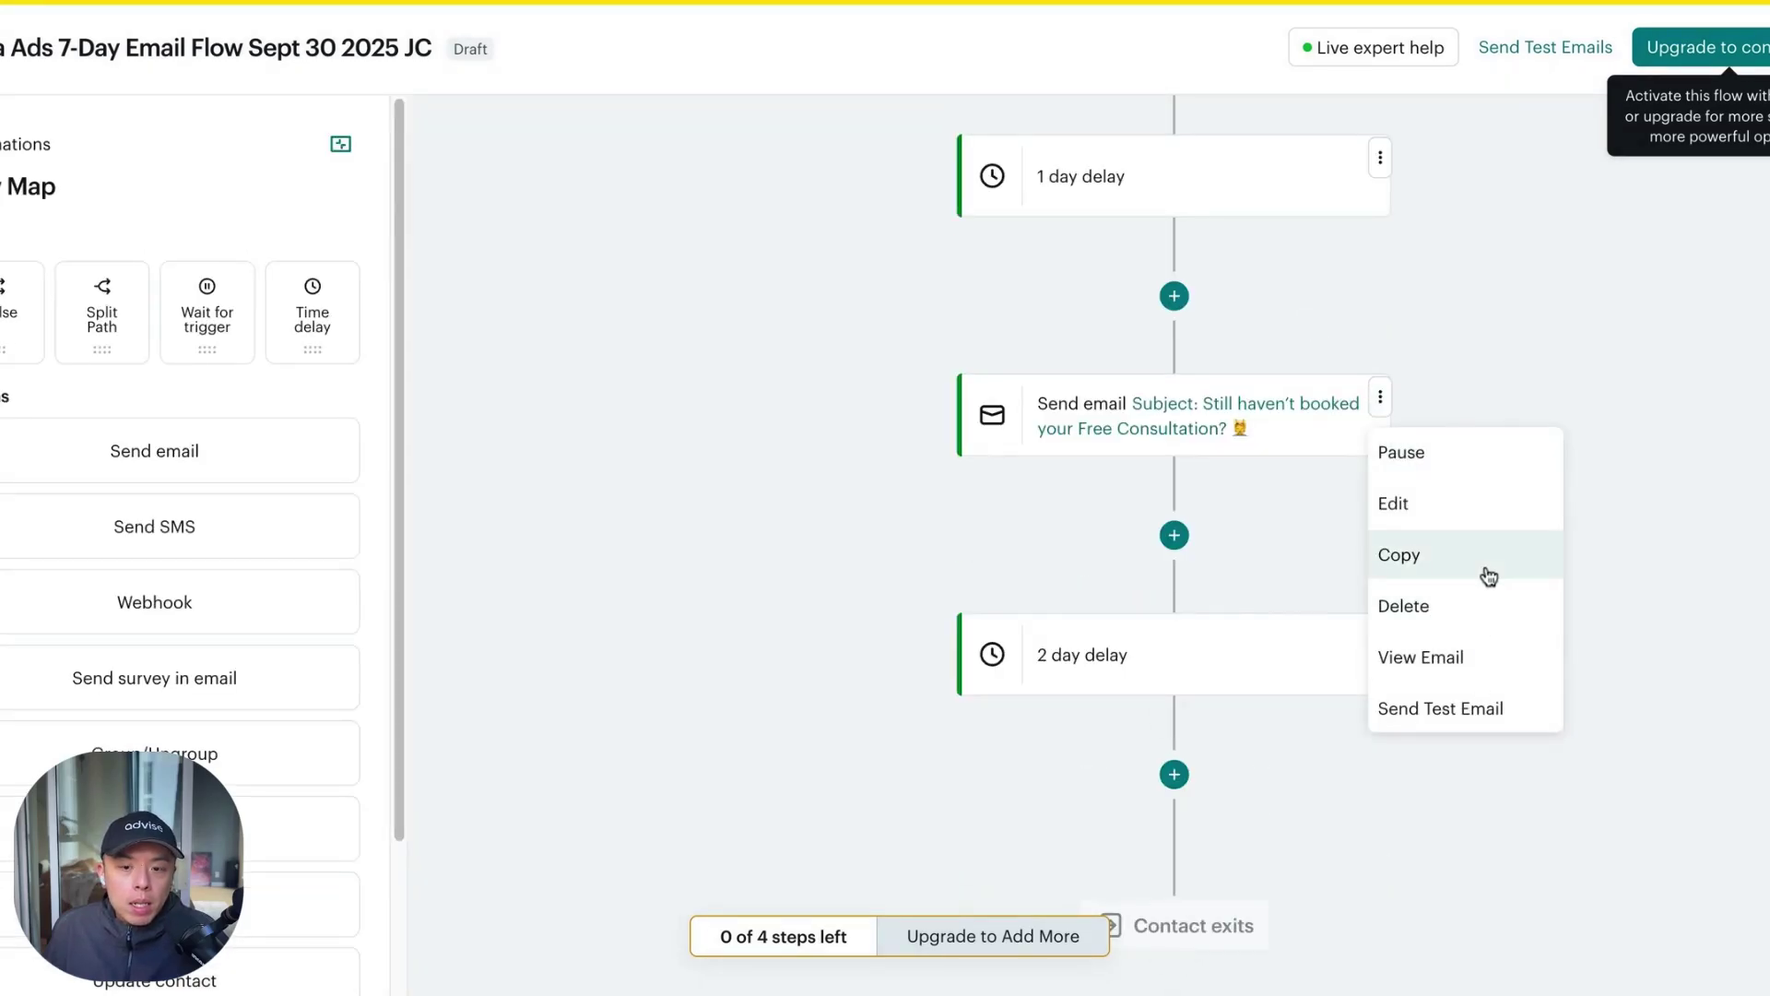
left_click(1490, 576)
left_click(1179, 779)
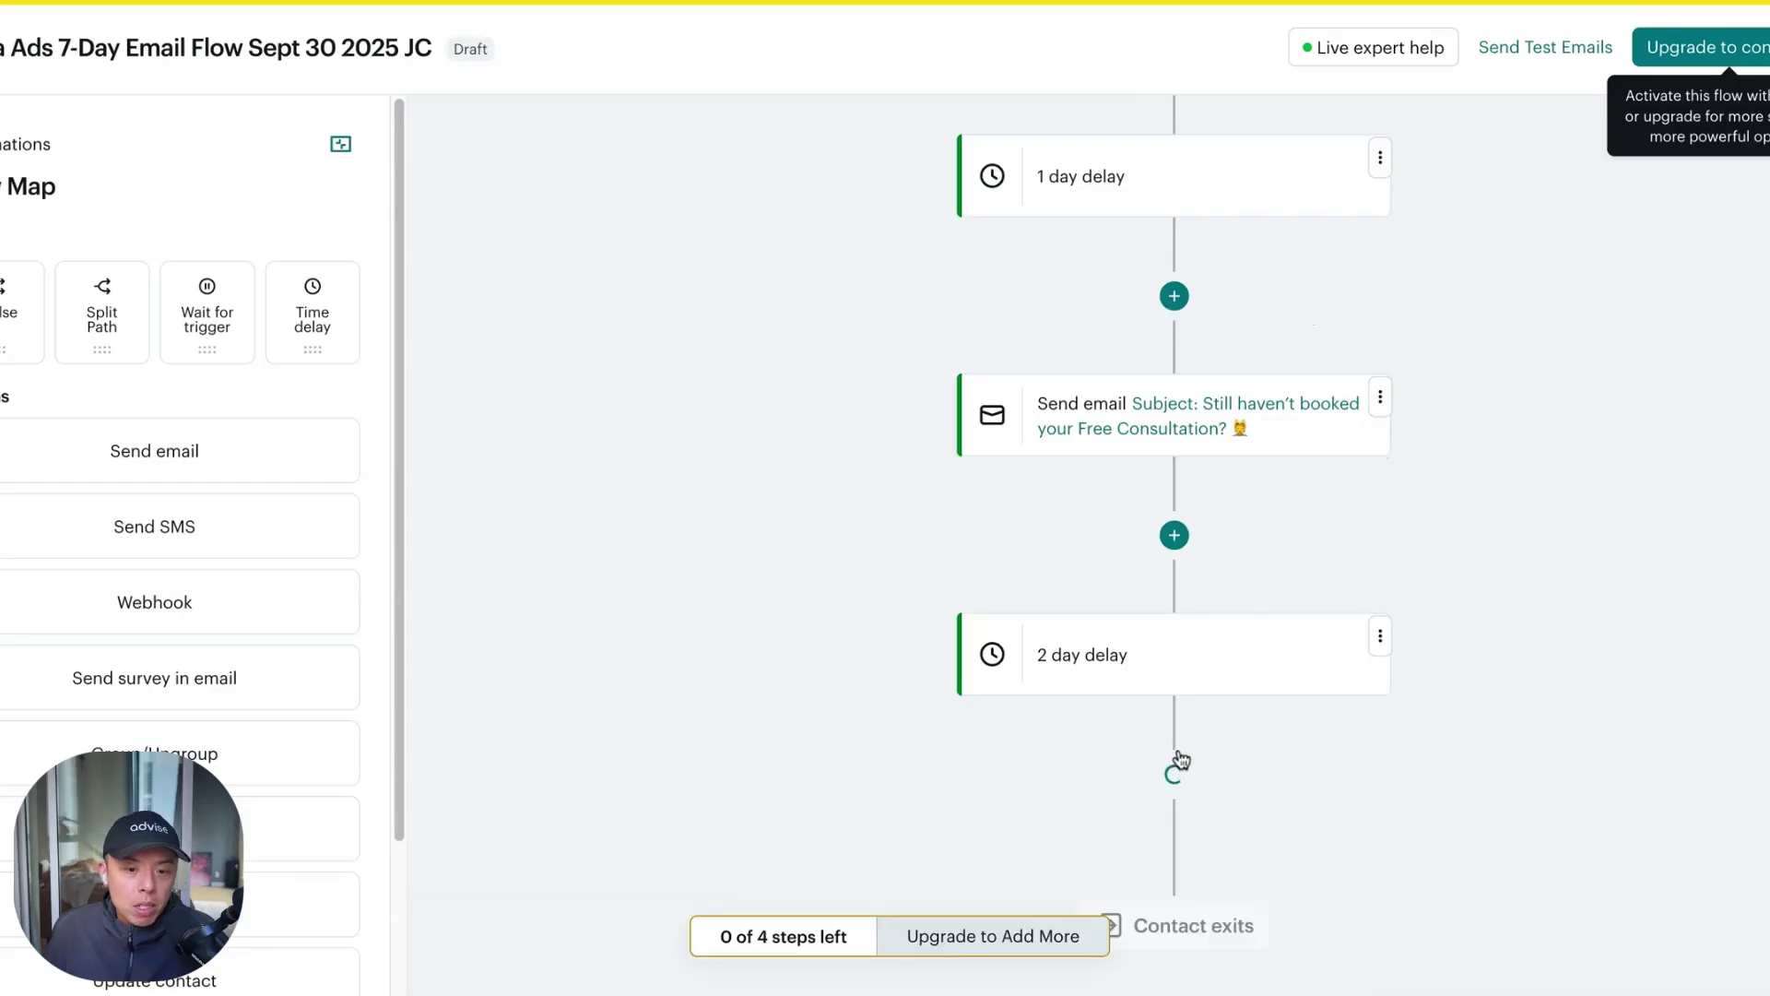
scroll(1180, 759, "down", 4)
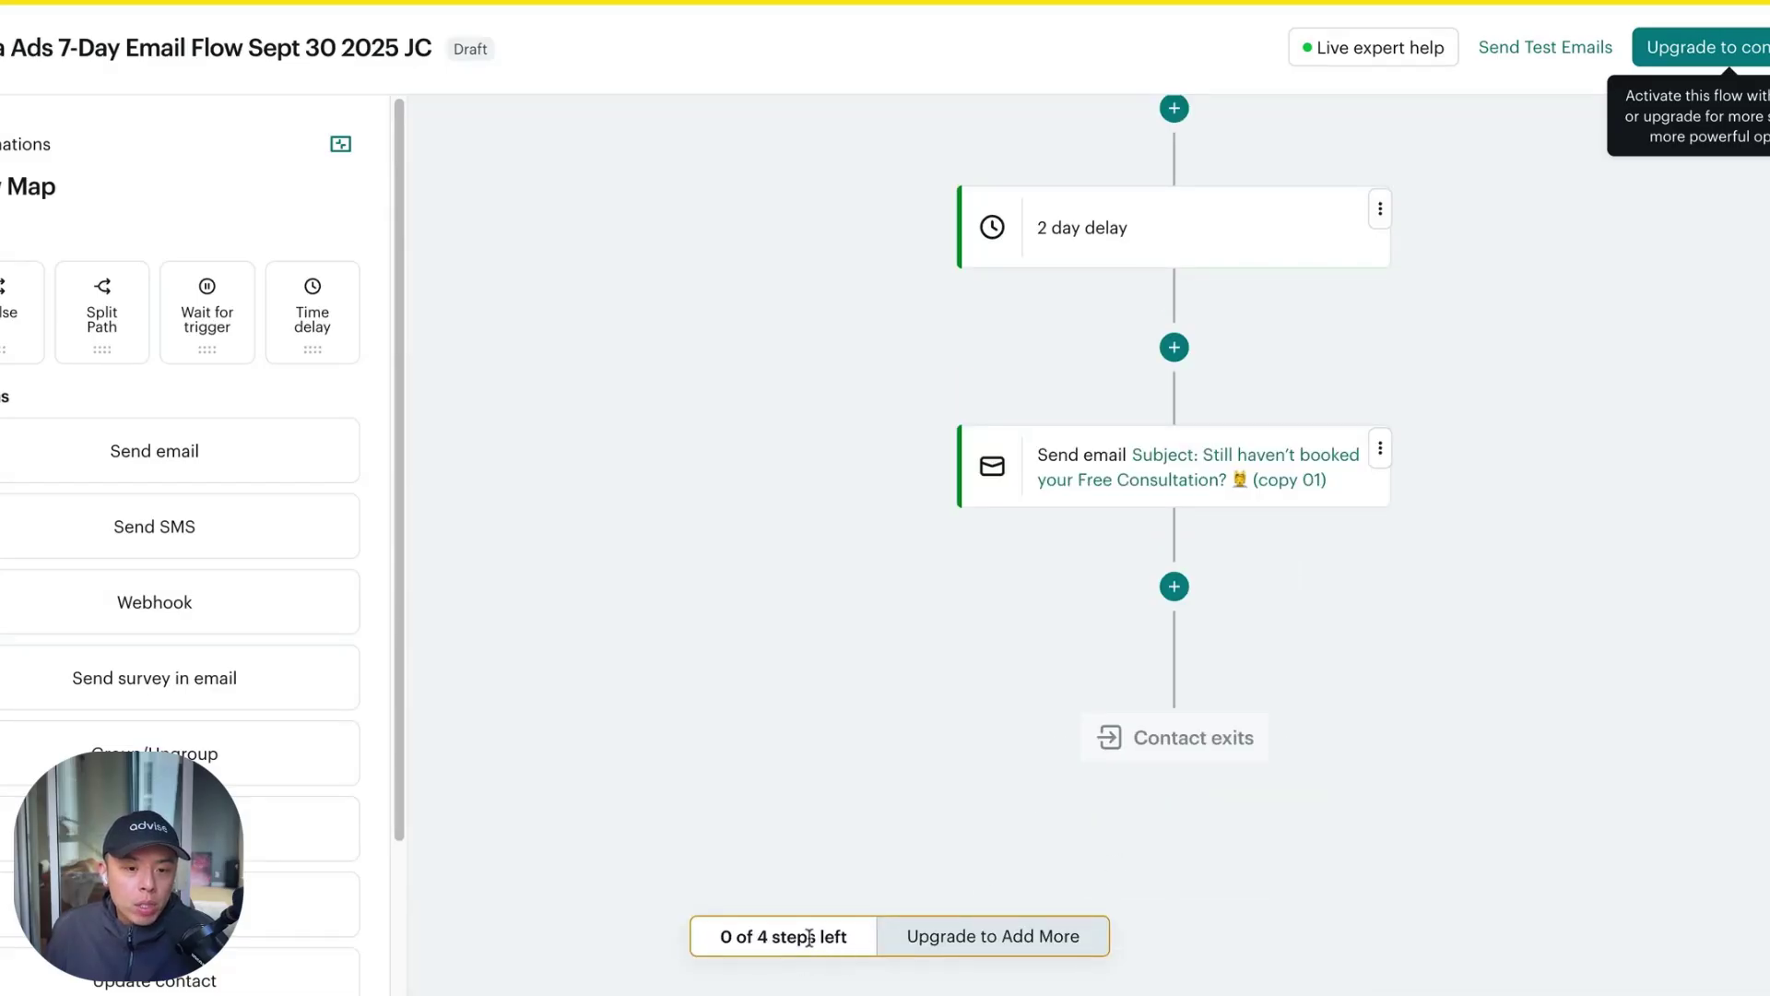
scroll(1383, 514, "up", 9)
scroll(1388, 514, "up", 3)
scroll(1388, 514, "down", 6)
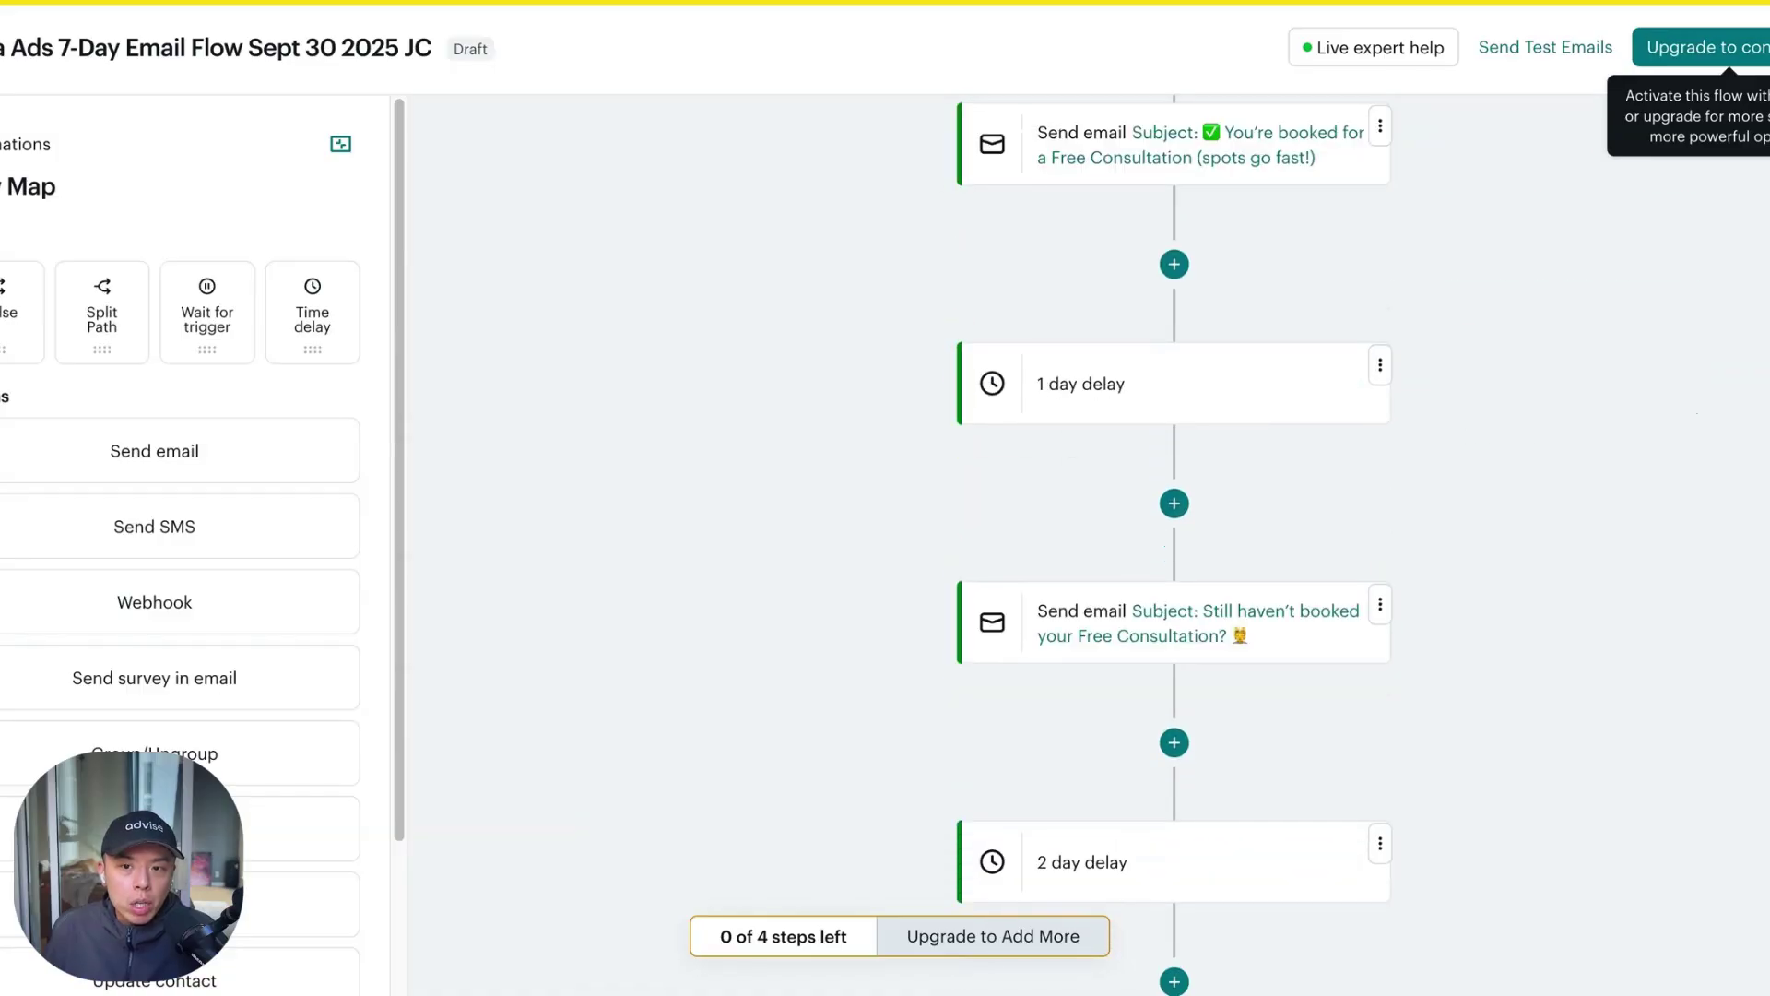
scroll(1588, 545, "down", 4)
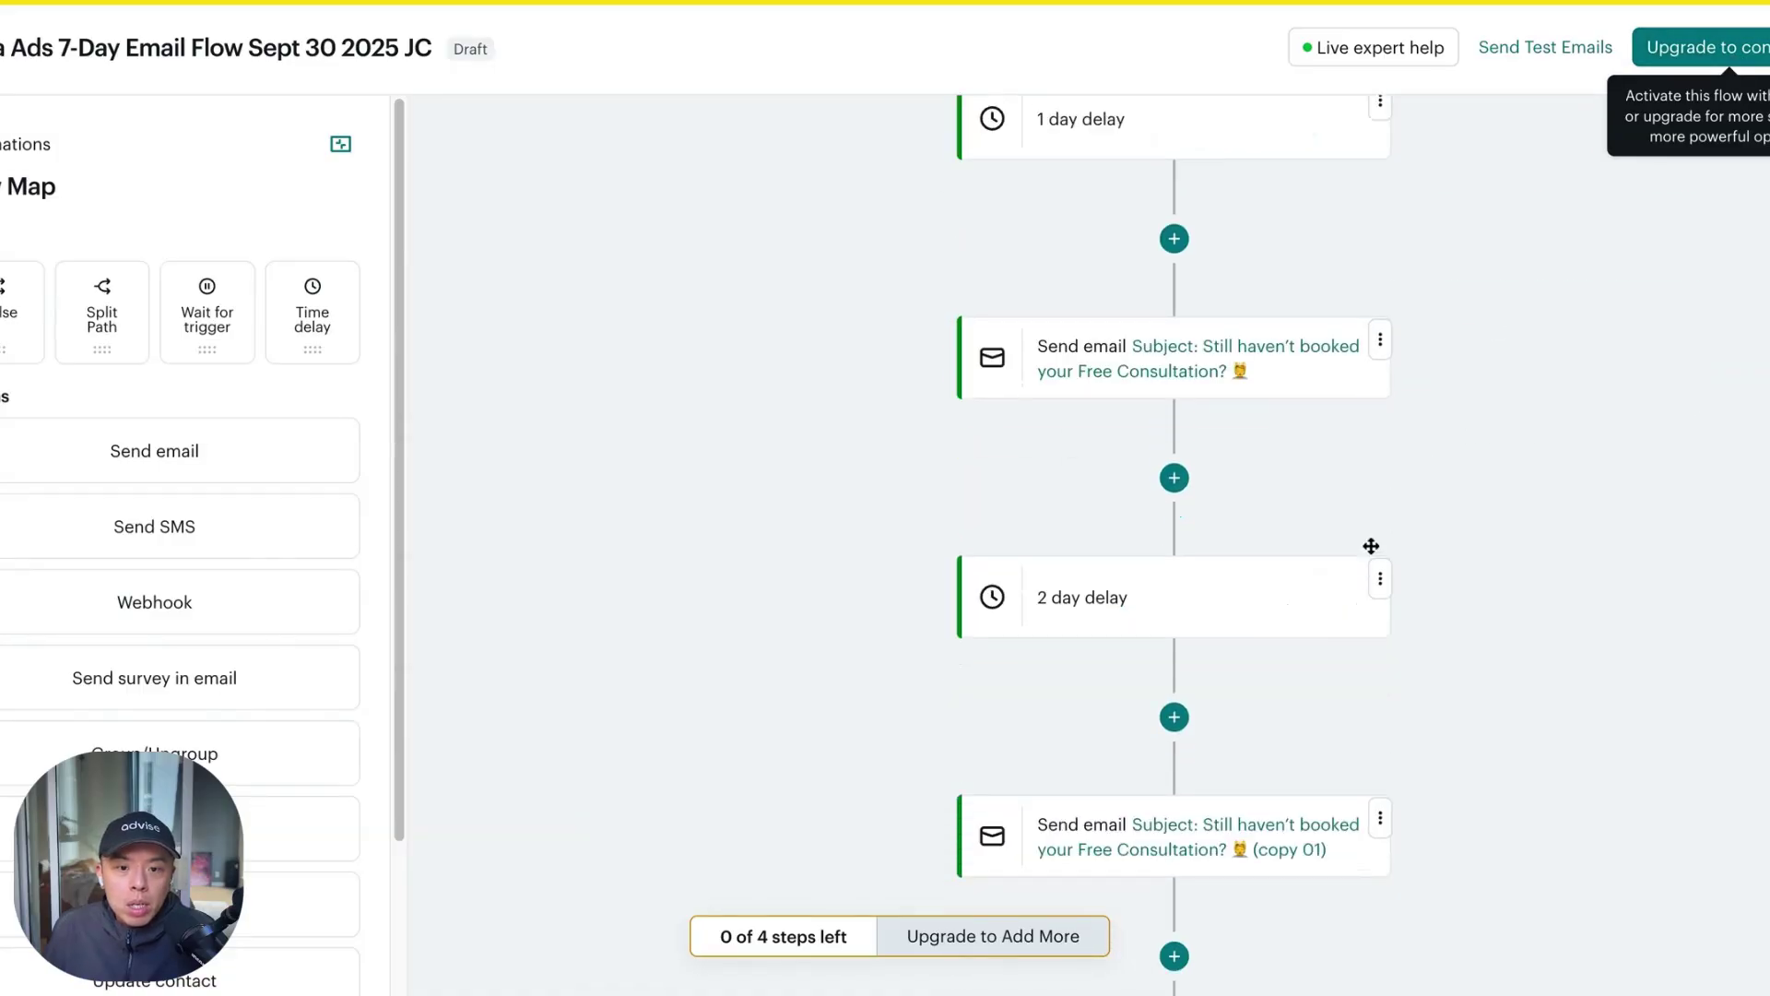
left_click(1380, 707)
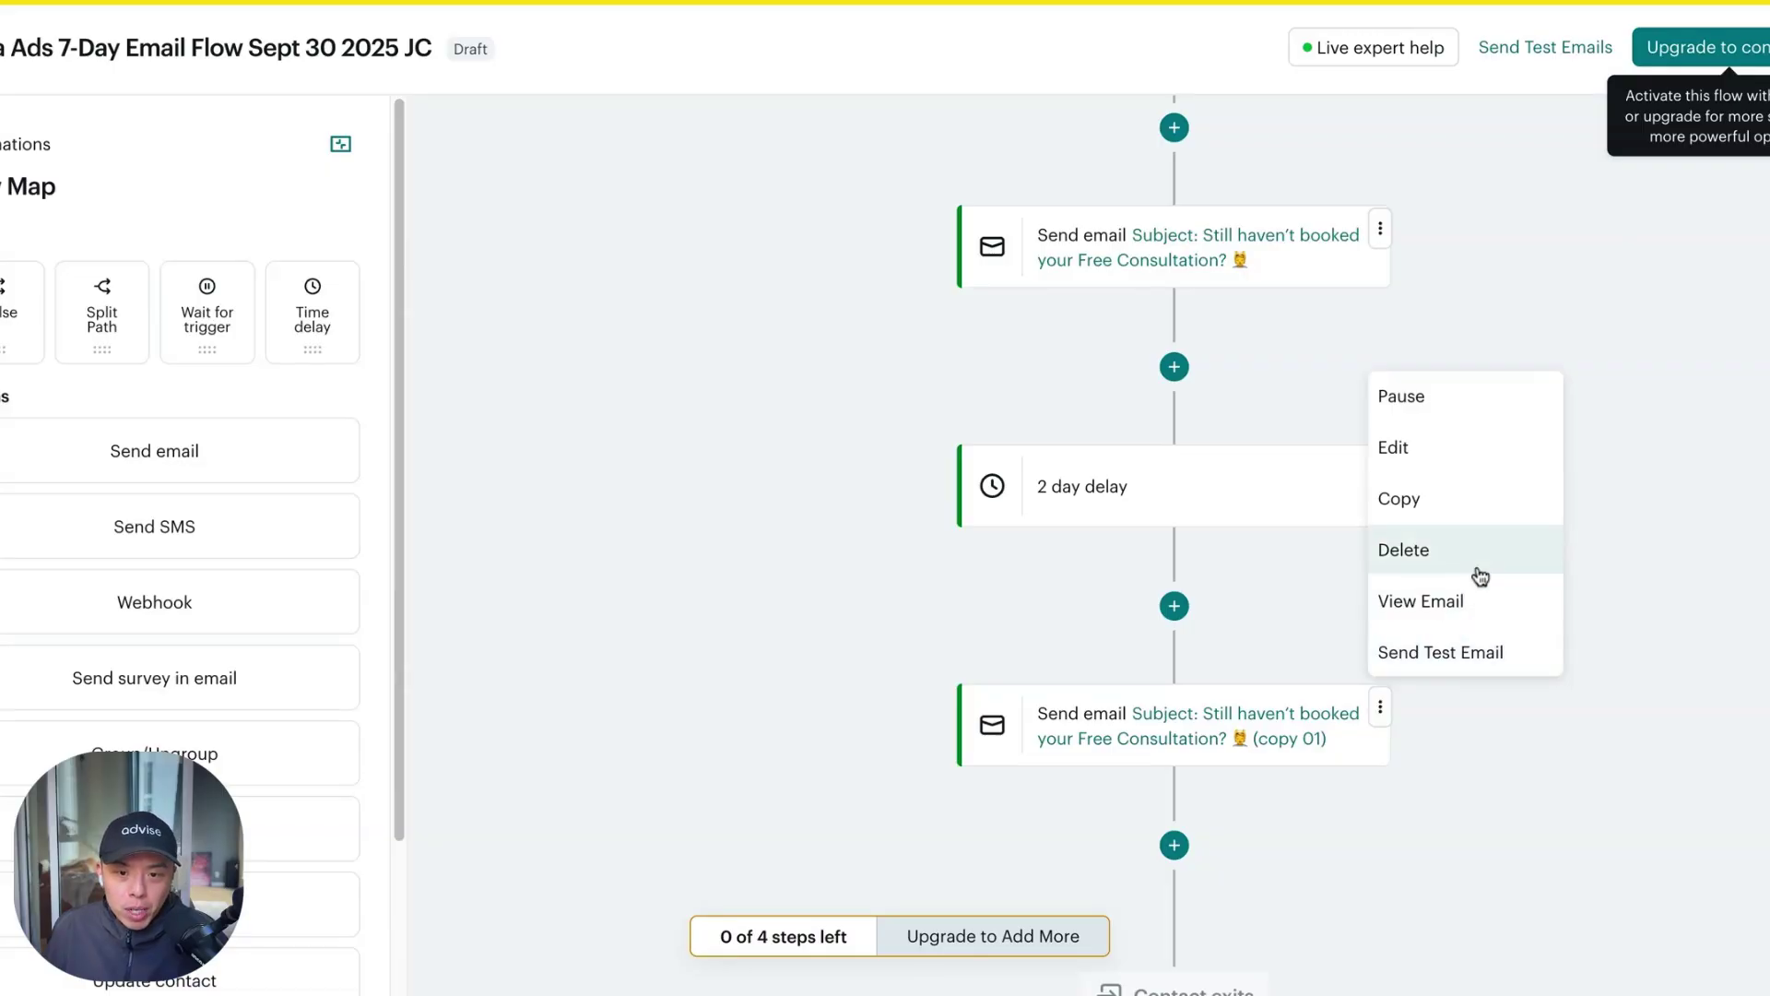
left_click(1739, 408)
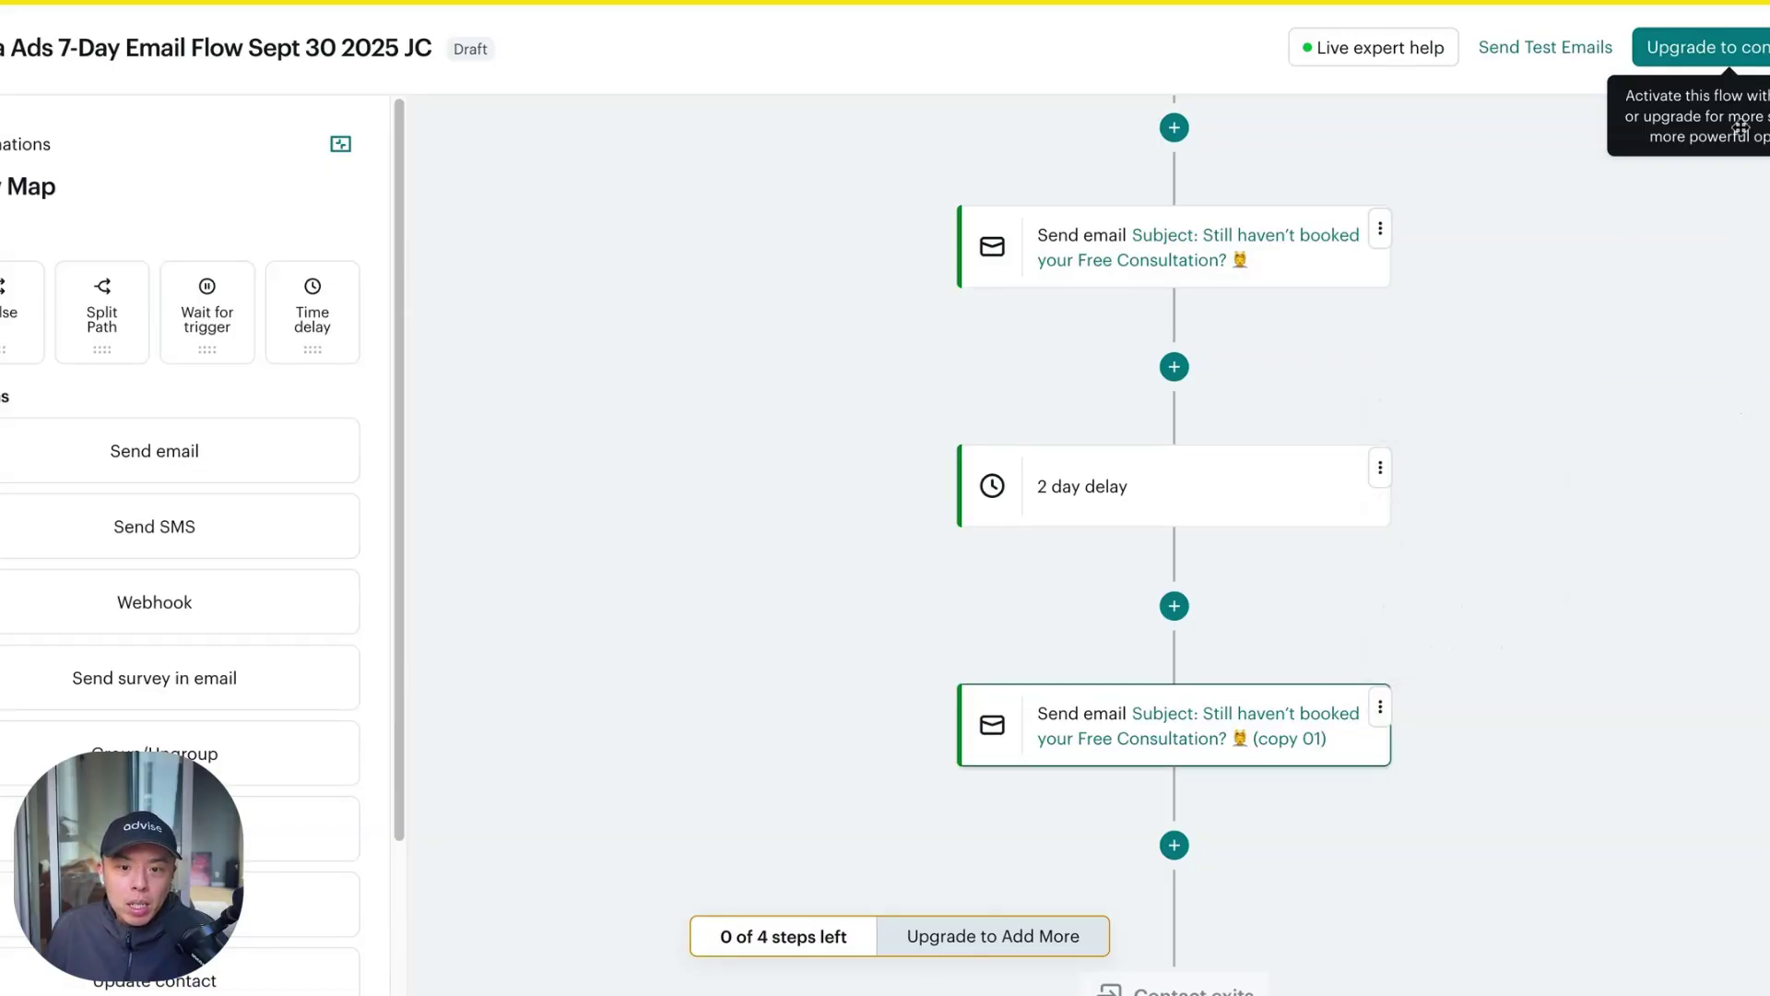
Delete the duplicated '(copy 01)' reminder email from the flow
scroll(1420, 529, "up", 6)
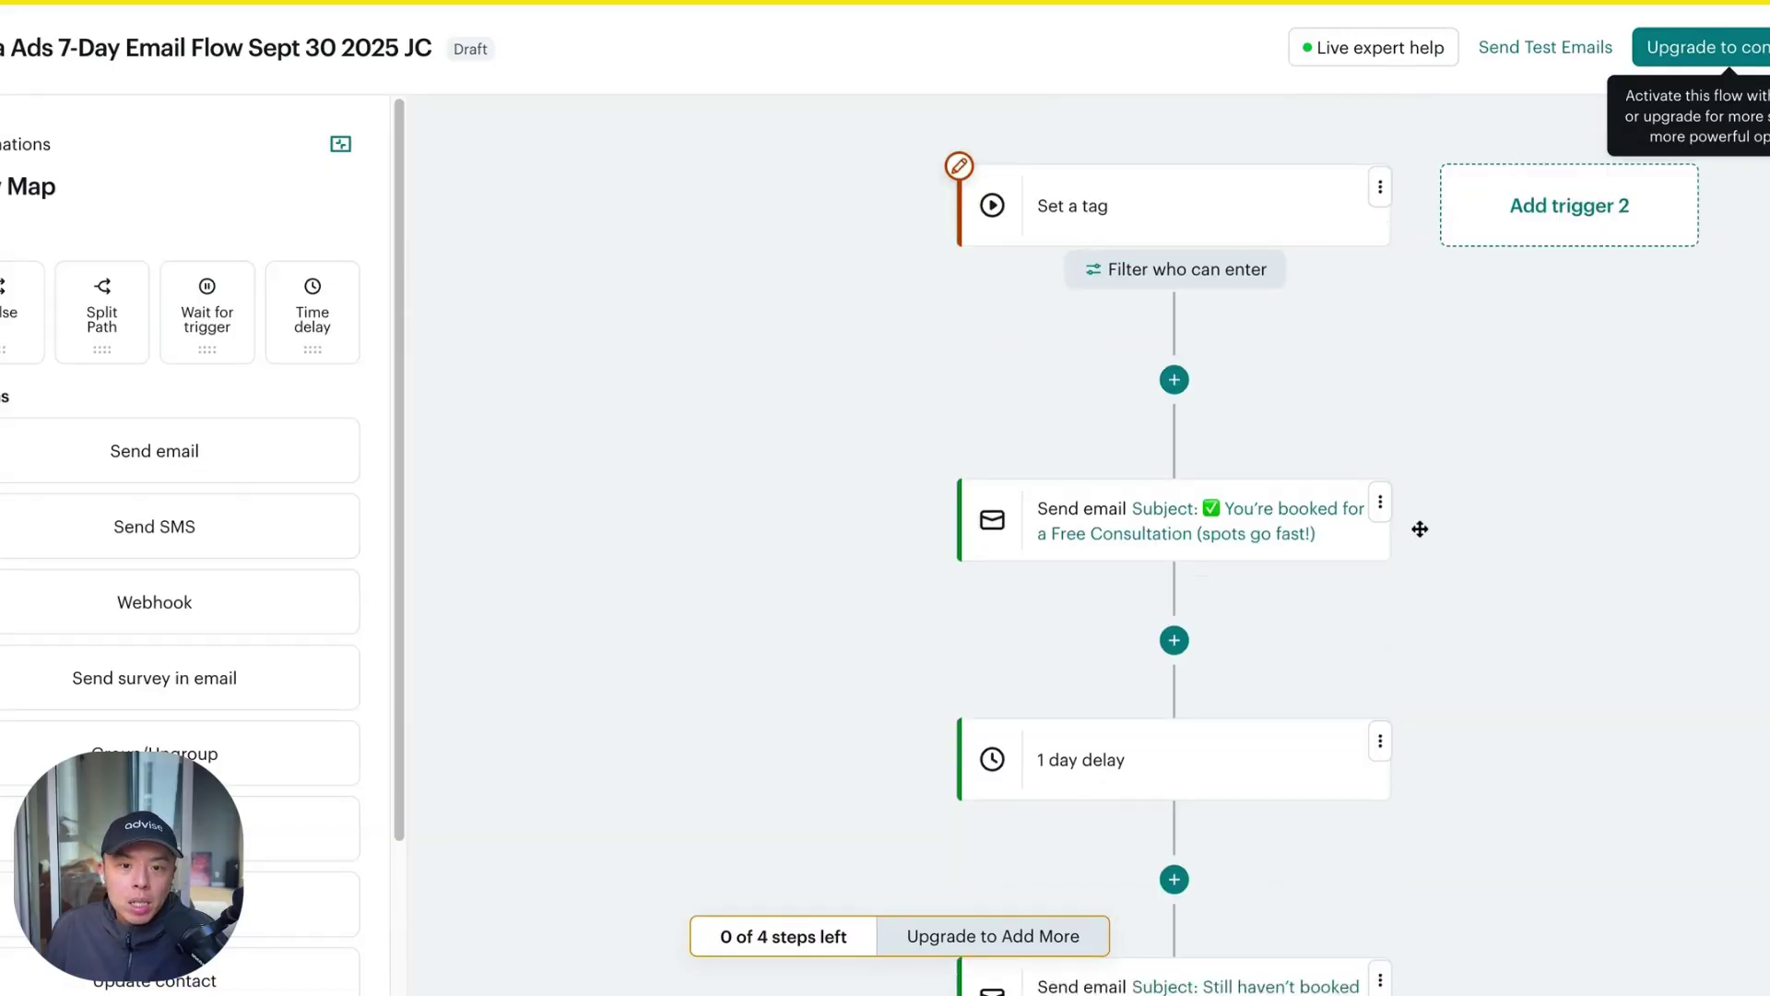
scroll(1420, 528, "down", 6)
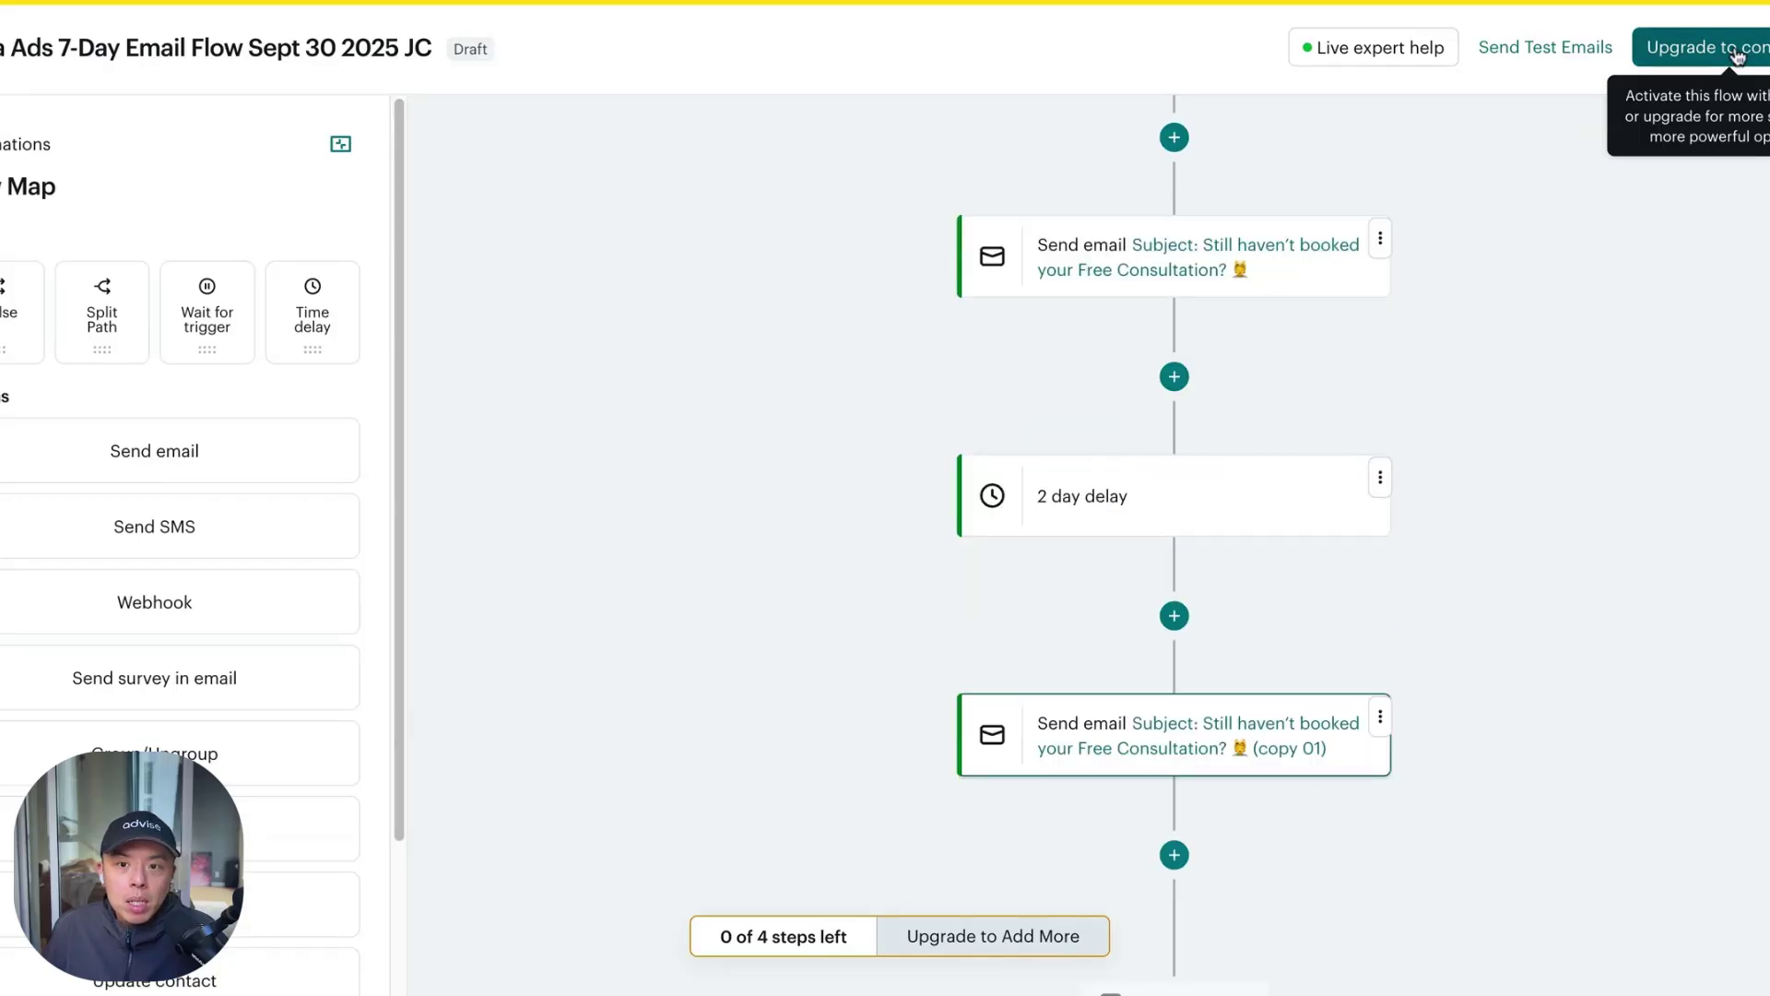
left_click(1381, 718)
left_click(1507, 578)
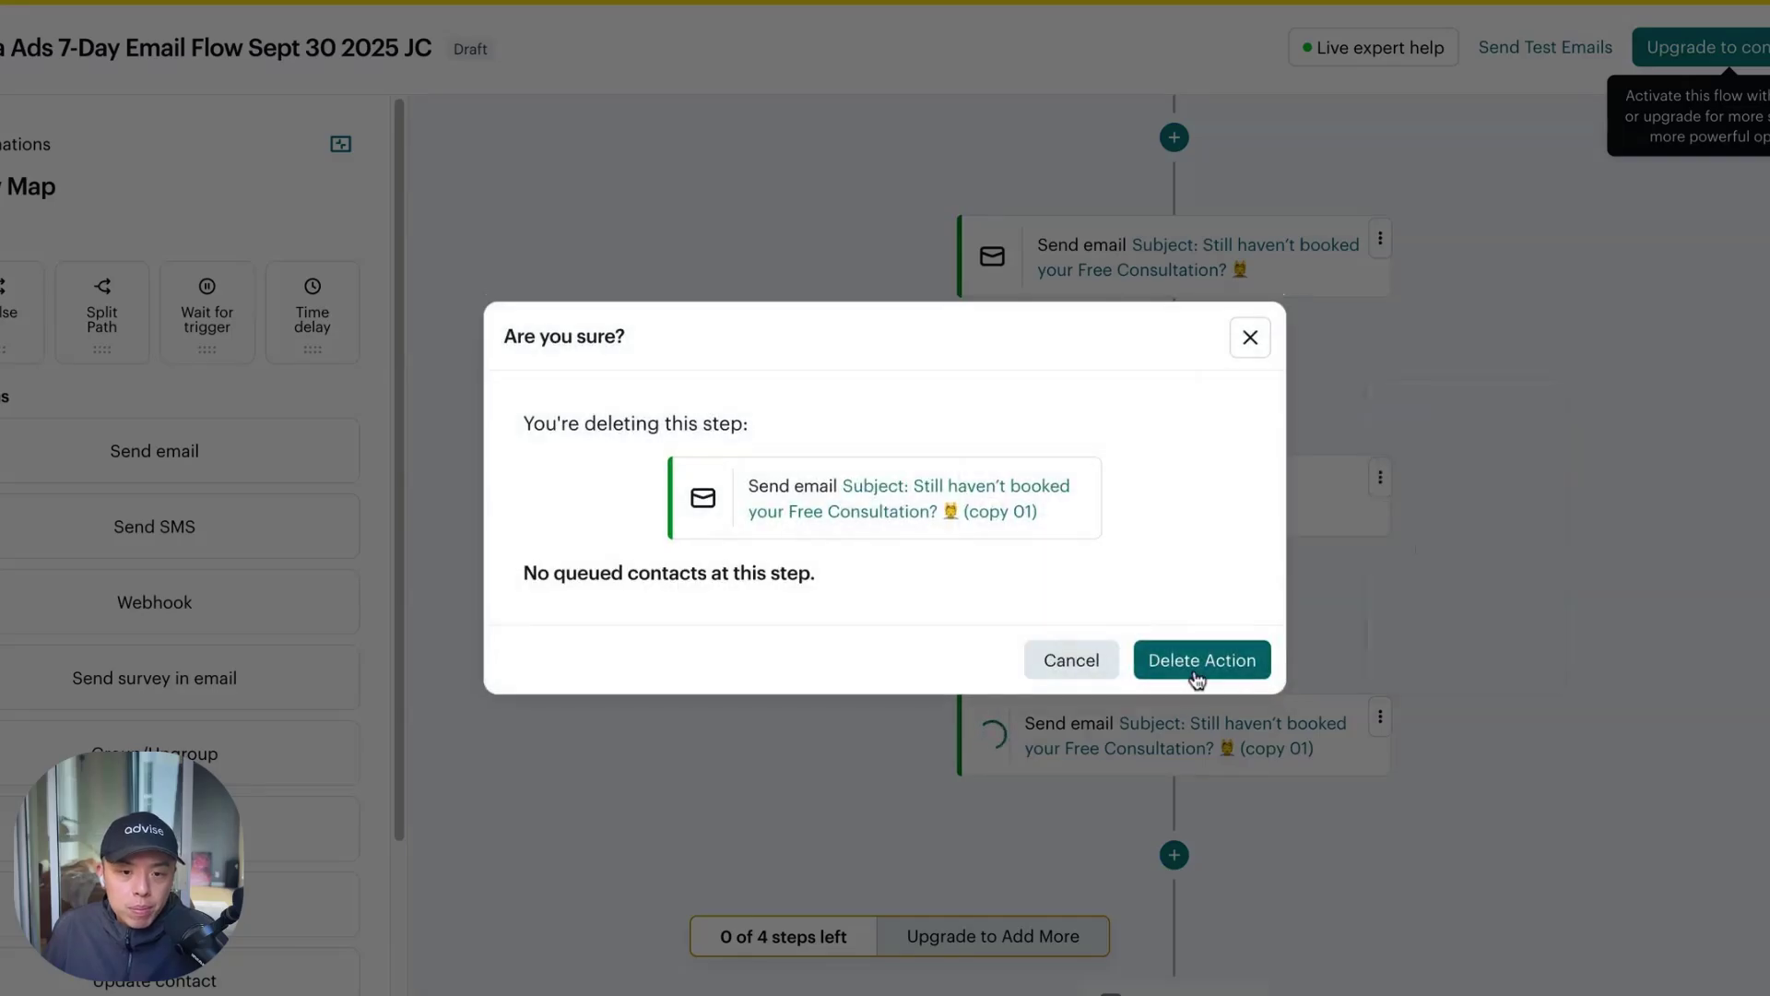
left_click(1196, 661)
Delete the '2 day delay' step from the flow
scroll(1217, 521, "up", 5)
scroll(1231, 552, "down", 3)
left_click(1381, 656)
left_click(1374, 816)
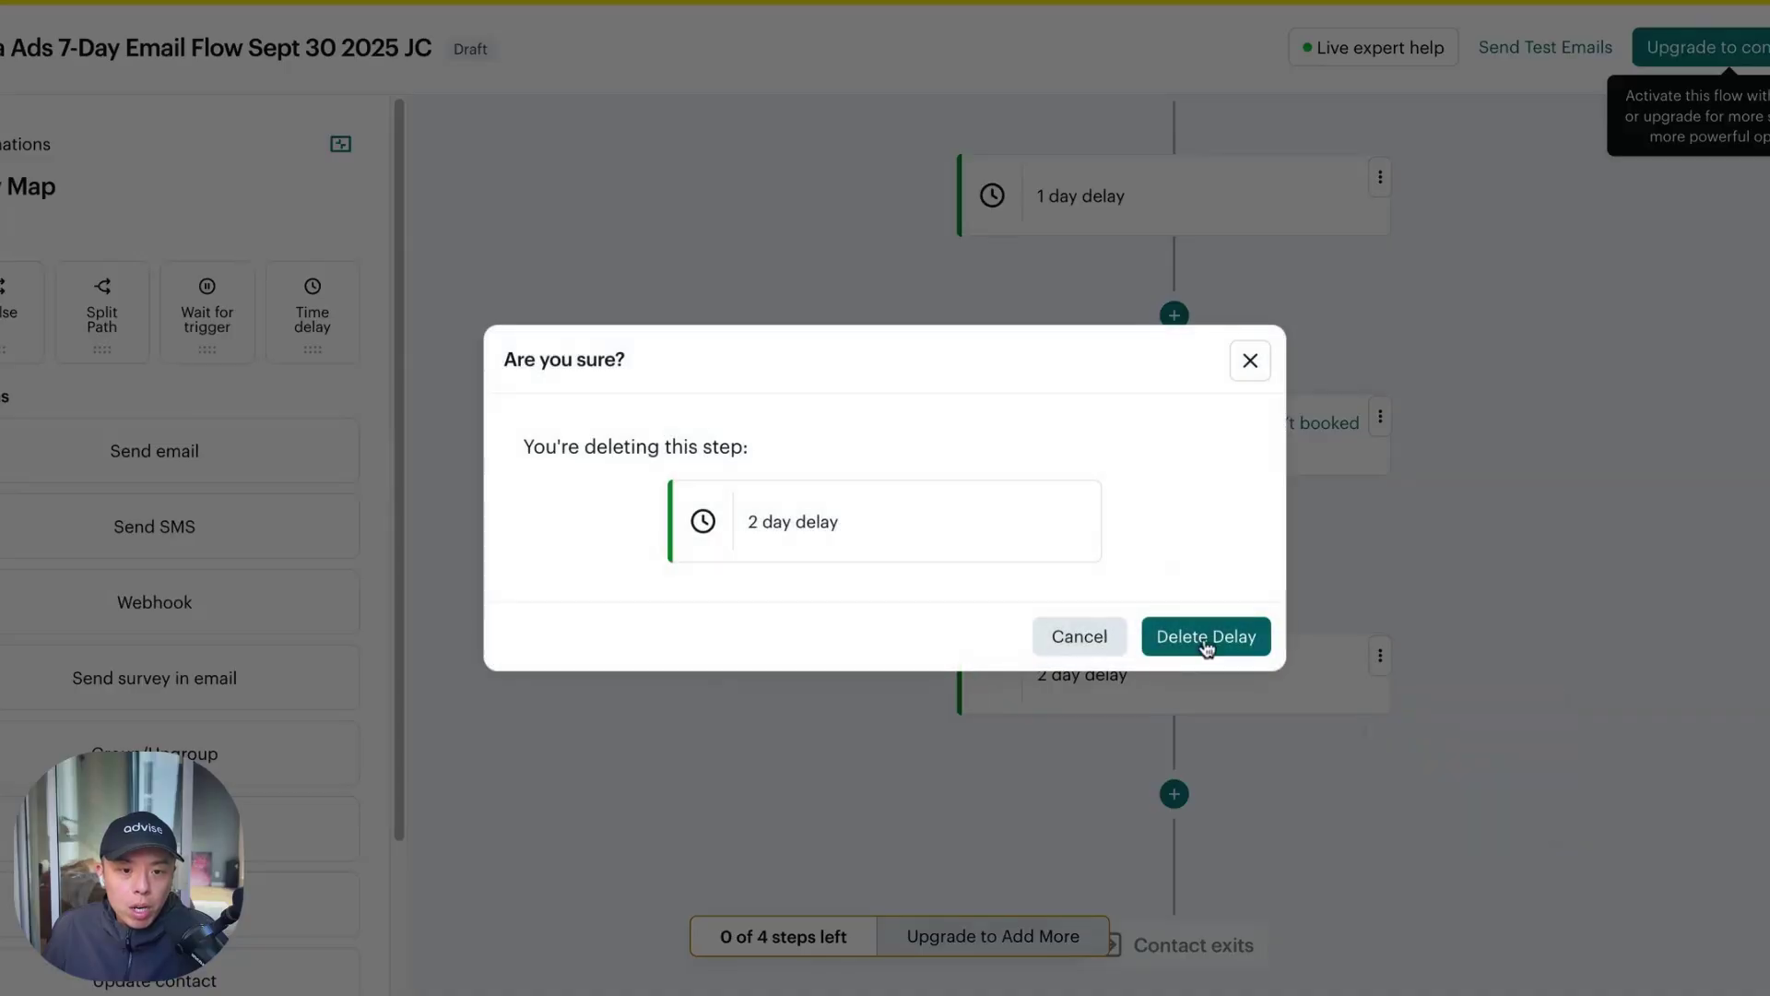
left_click(1204, 641)
scroll(1196, 476, "up", 10)
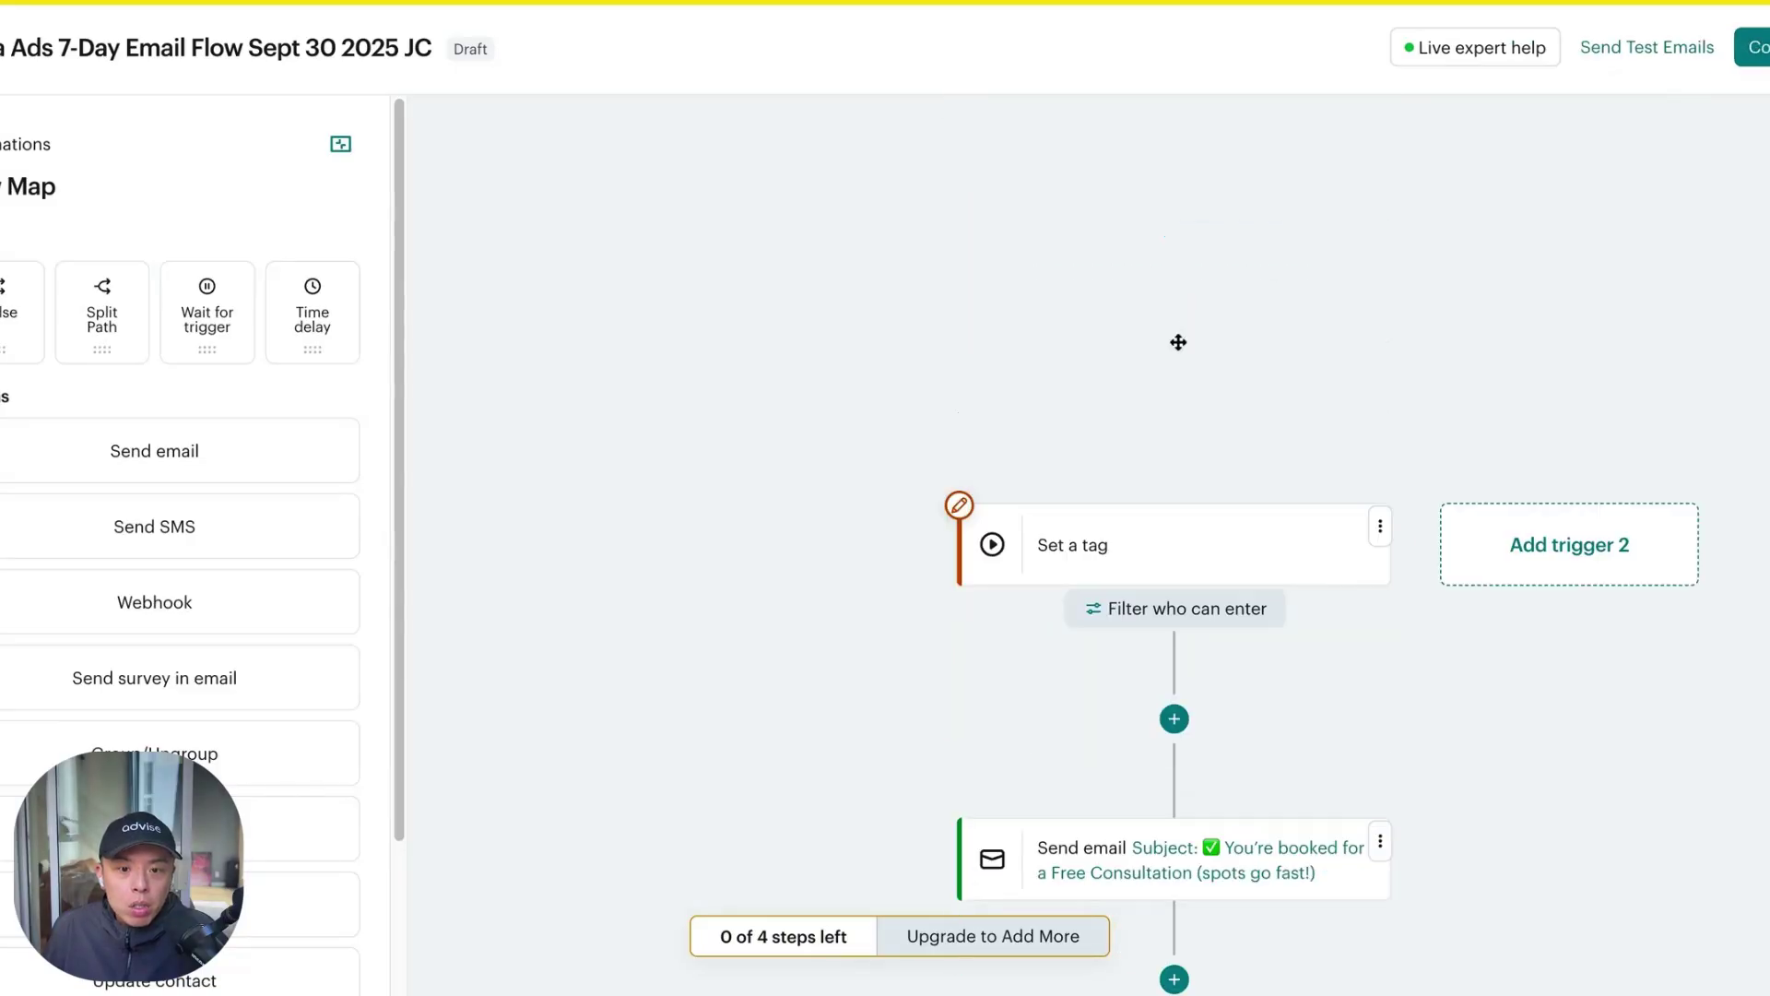
scroll(1157, 498, "down", 4)
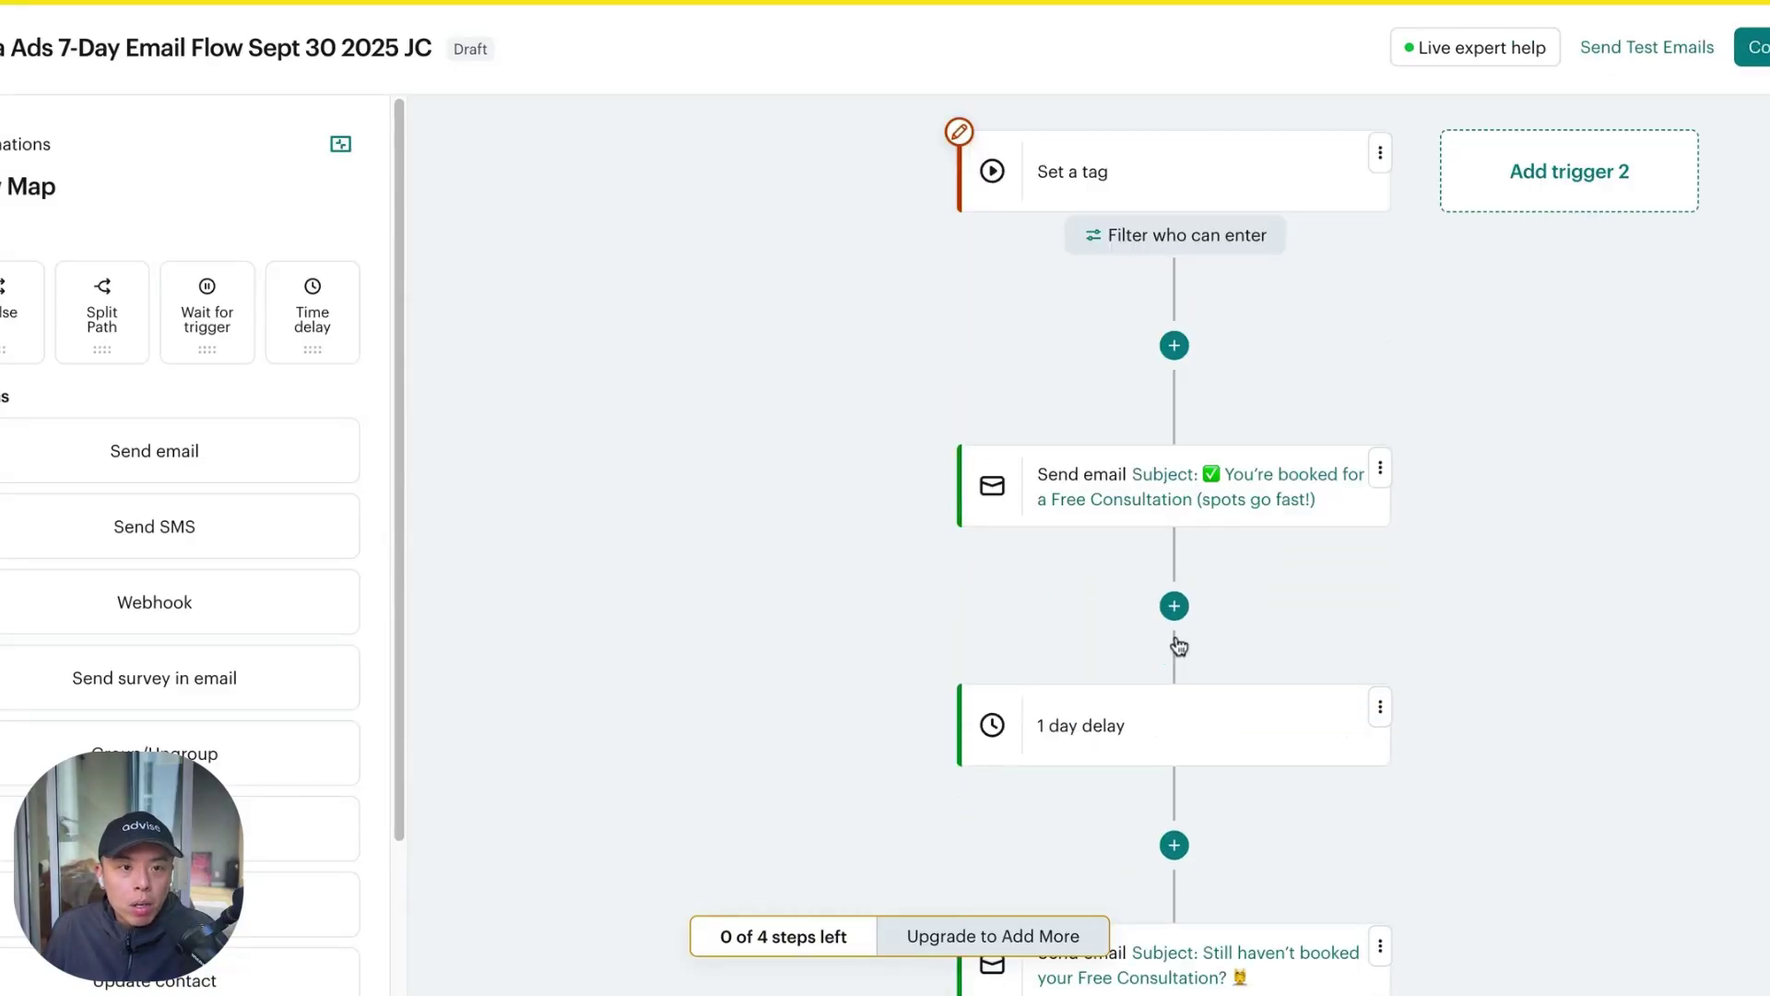
scroll(1179, 647, "down", 5)
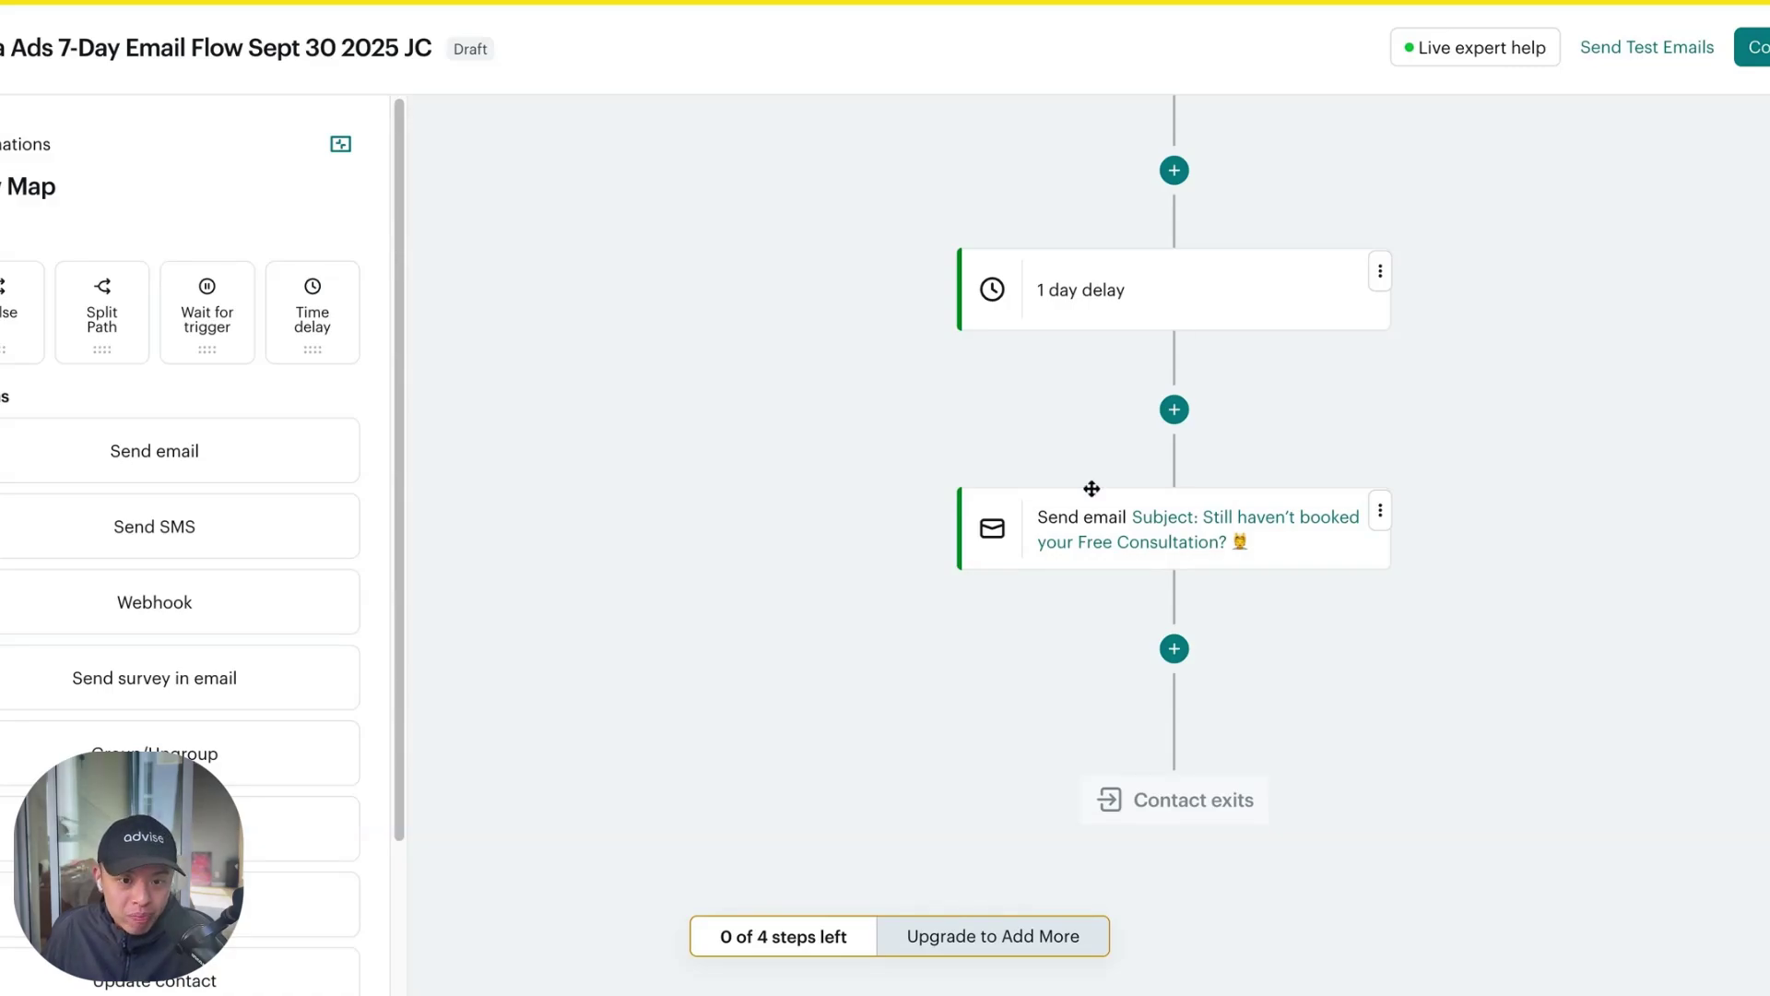
scroll(1402, 529, "up", 10)
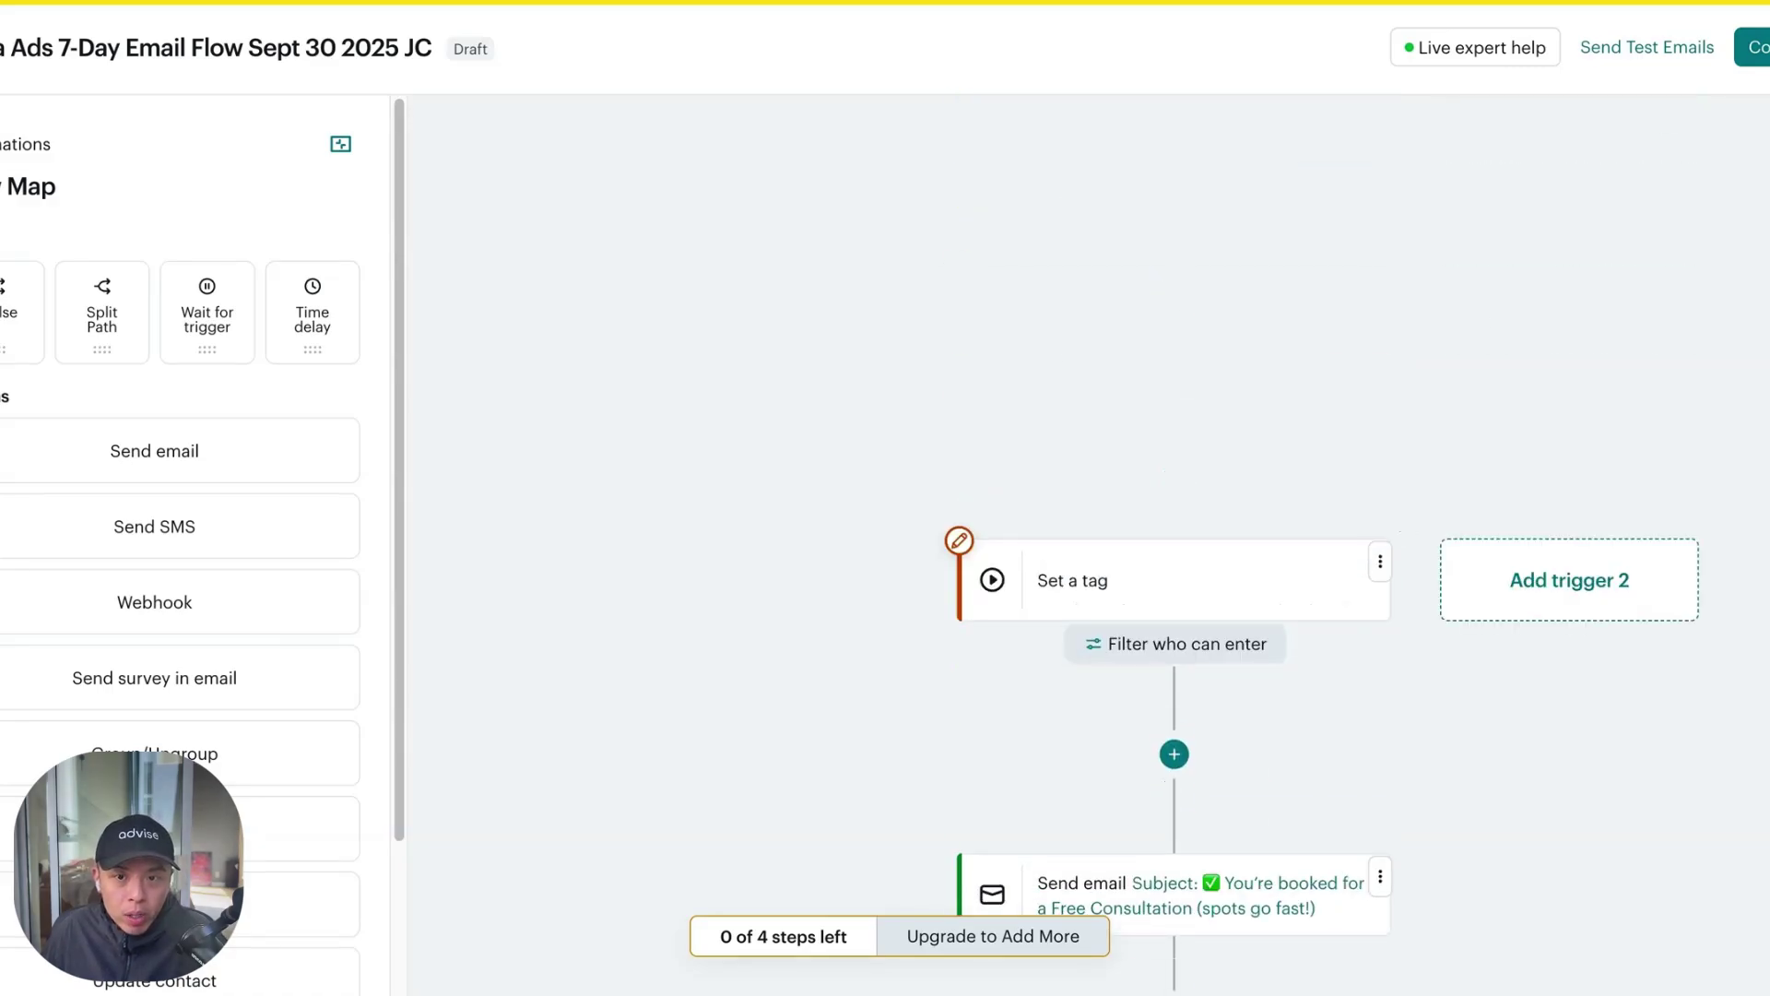
scroll(1663, 442, "down", 10)
scroll(1417, 509, "up", 10)
scroll(1415, 507, "down", 8)
scroll(1415, 506, "down", 5)
scroll(1271, 663, "up", 5)
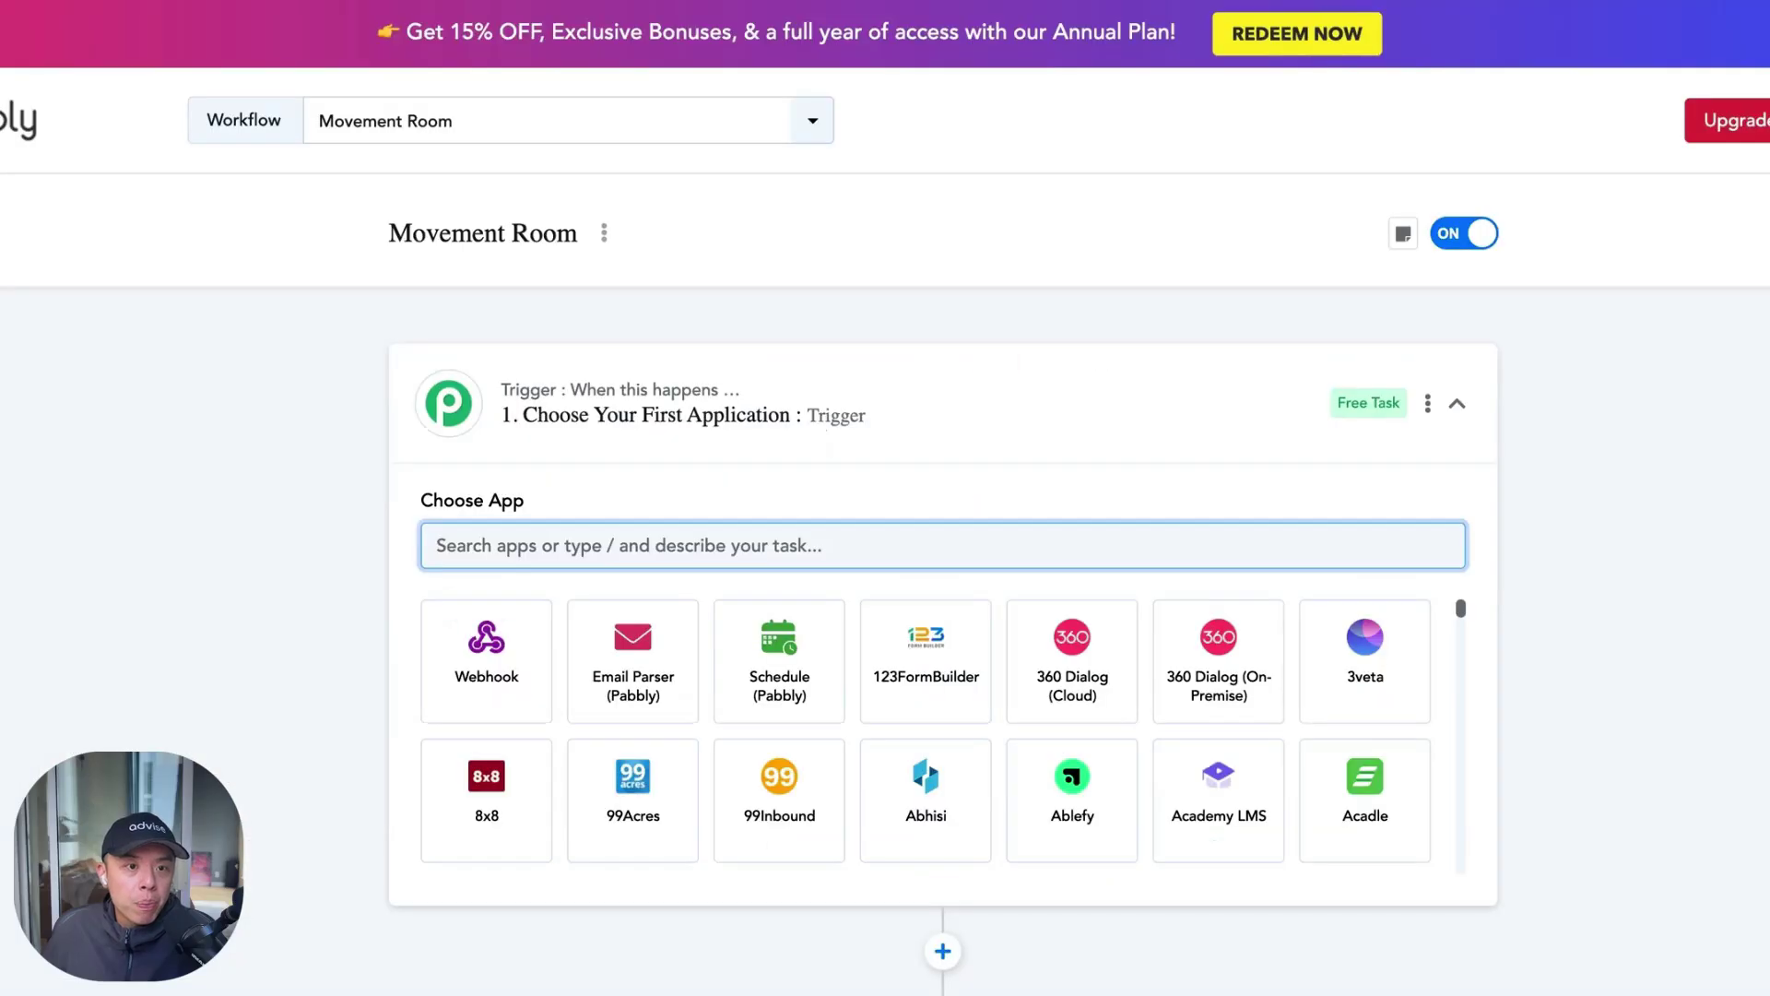
Choose Facebook Lead Ads as the trigger app with the New Lead Instant (Legacy) event
left_click(661, 541)
type("fa")
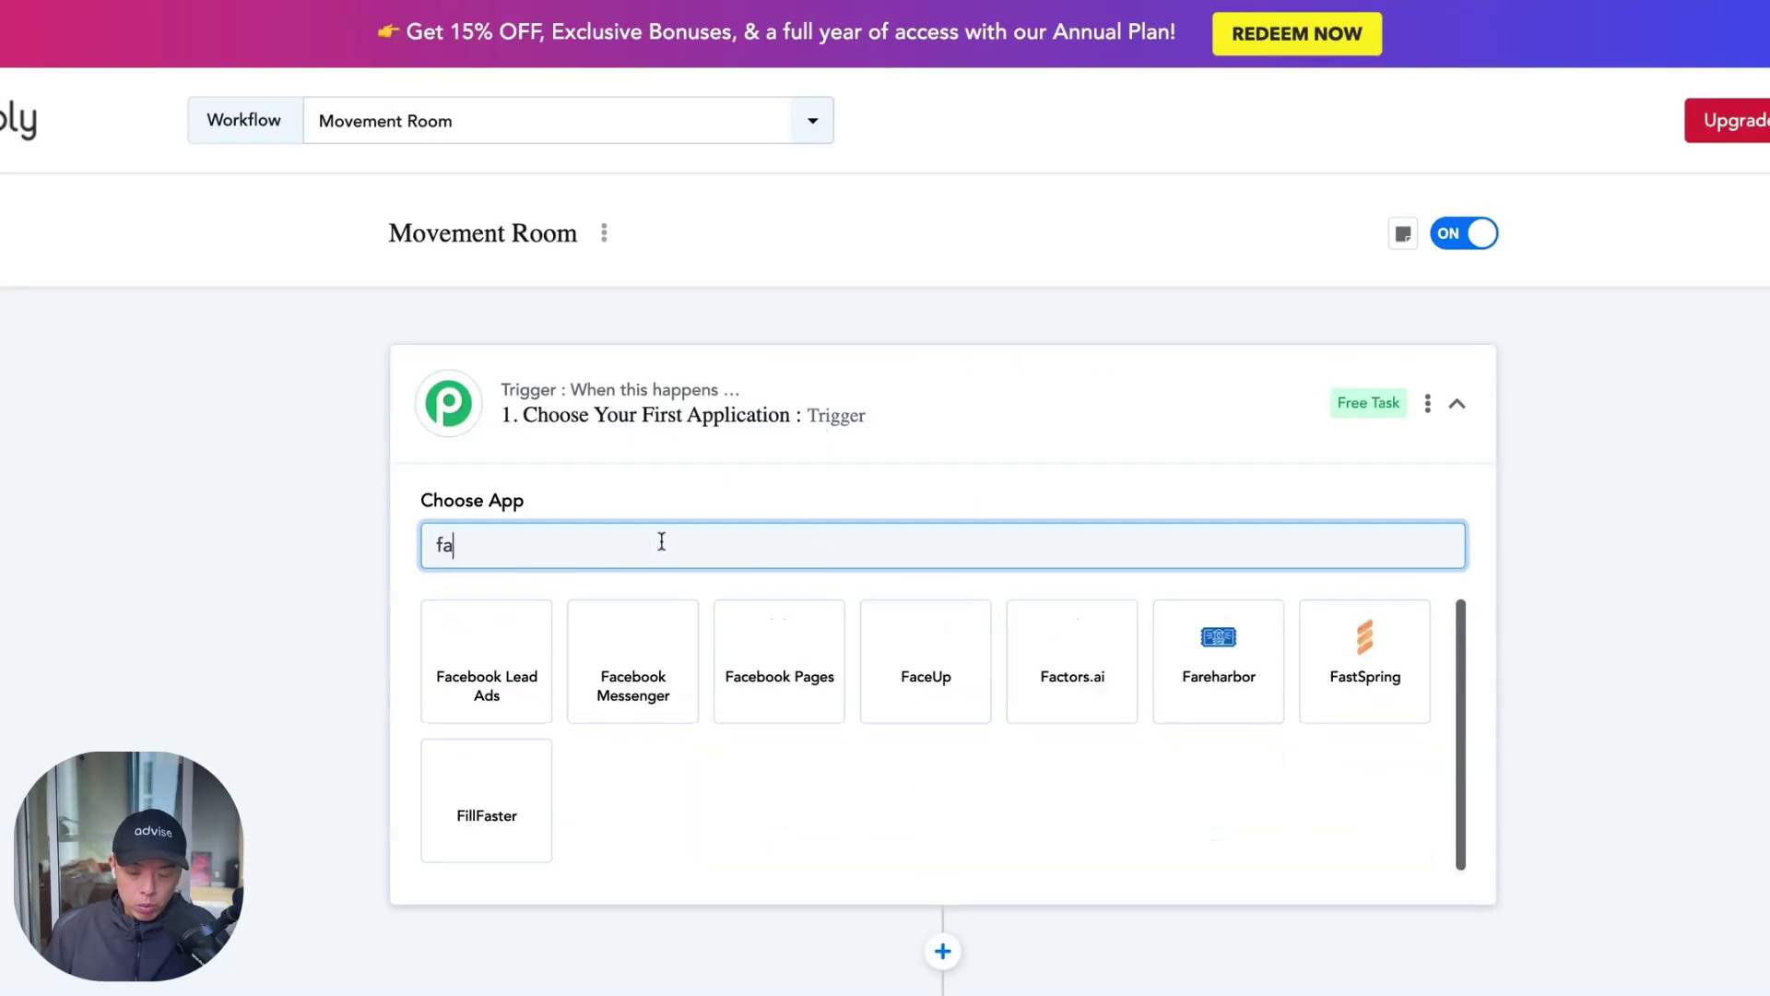
type("cebook")
left_click(485, 657)
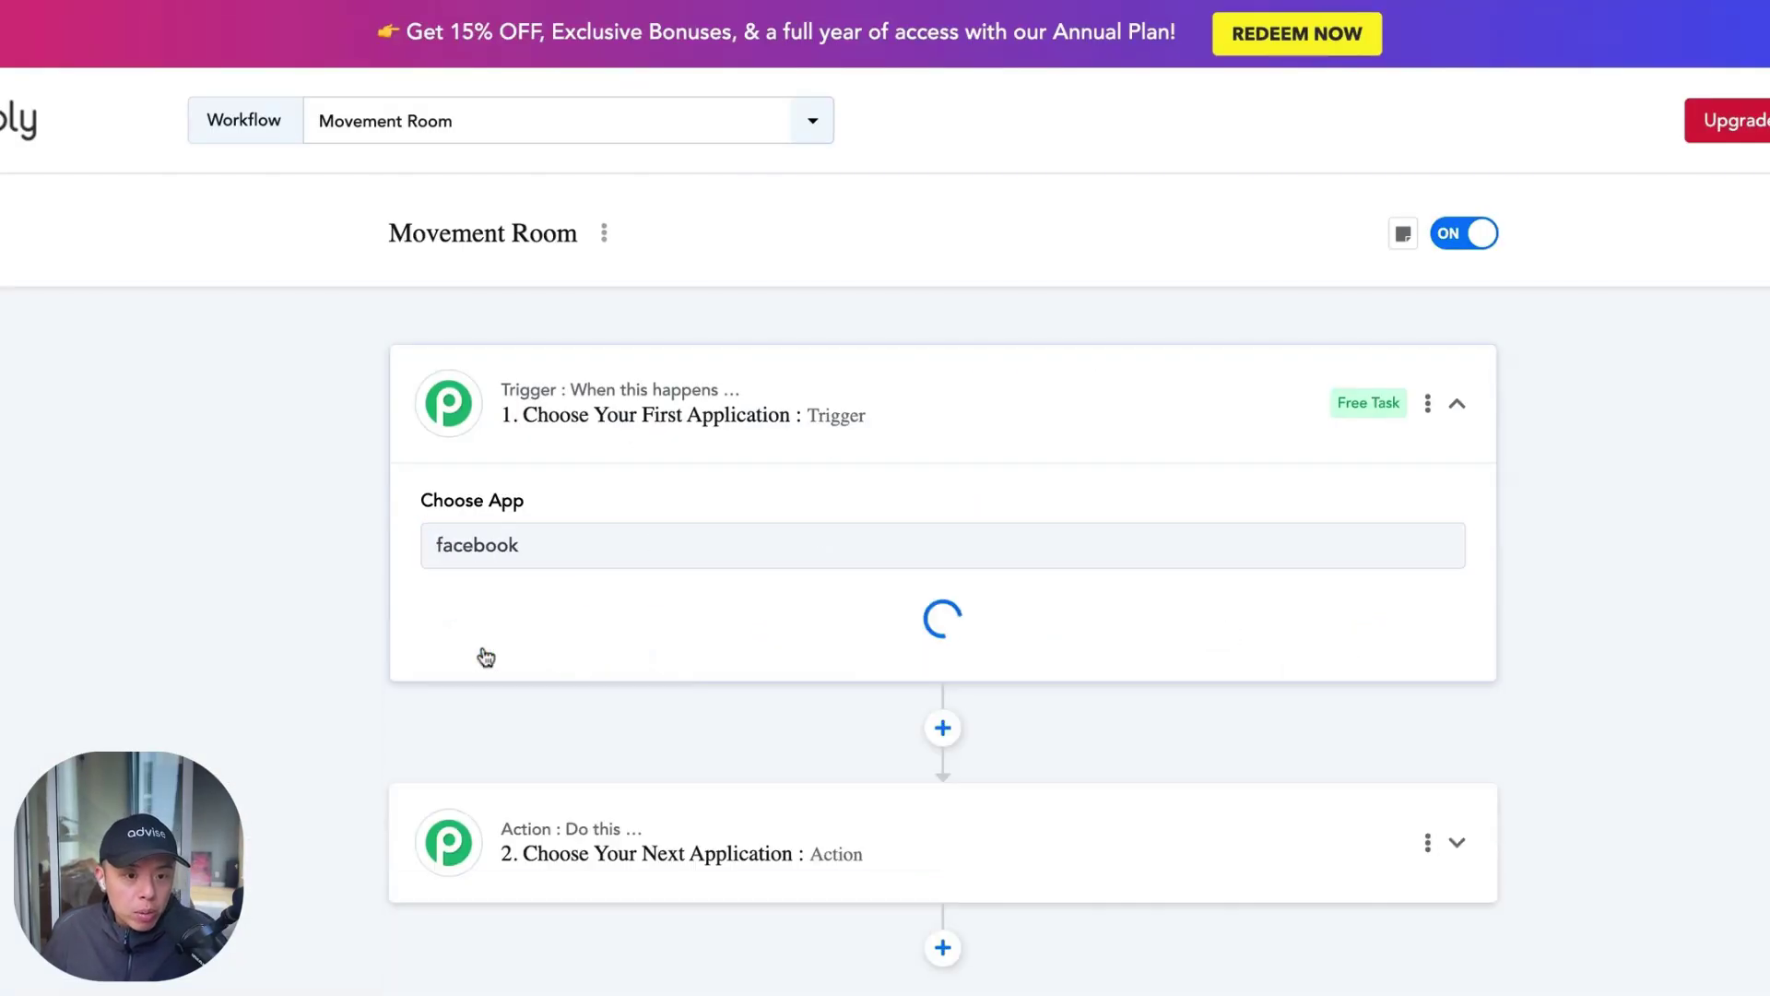
left_click(746, 645)
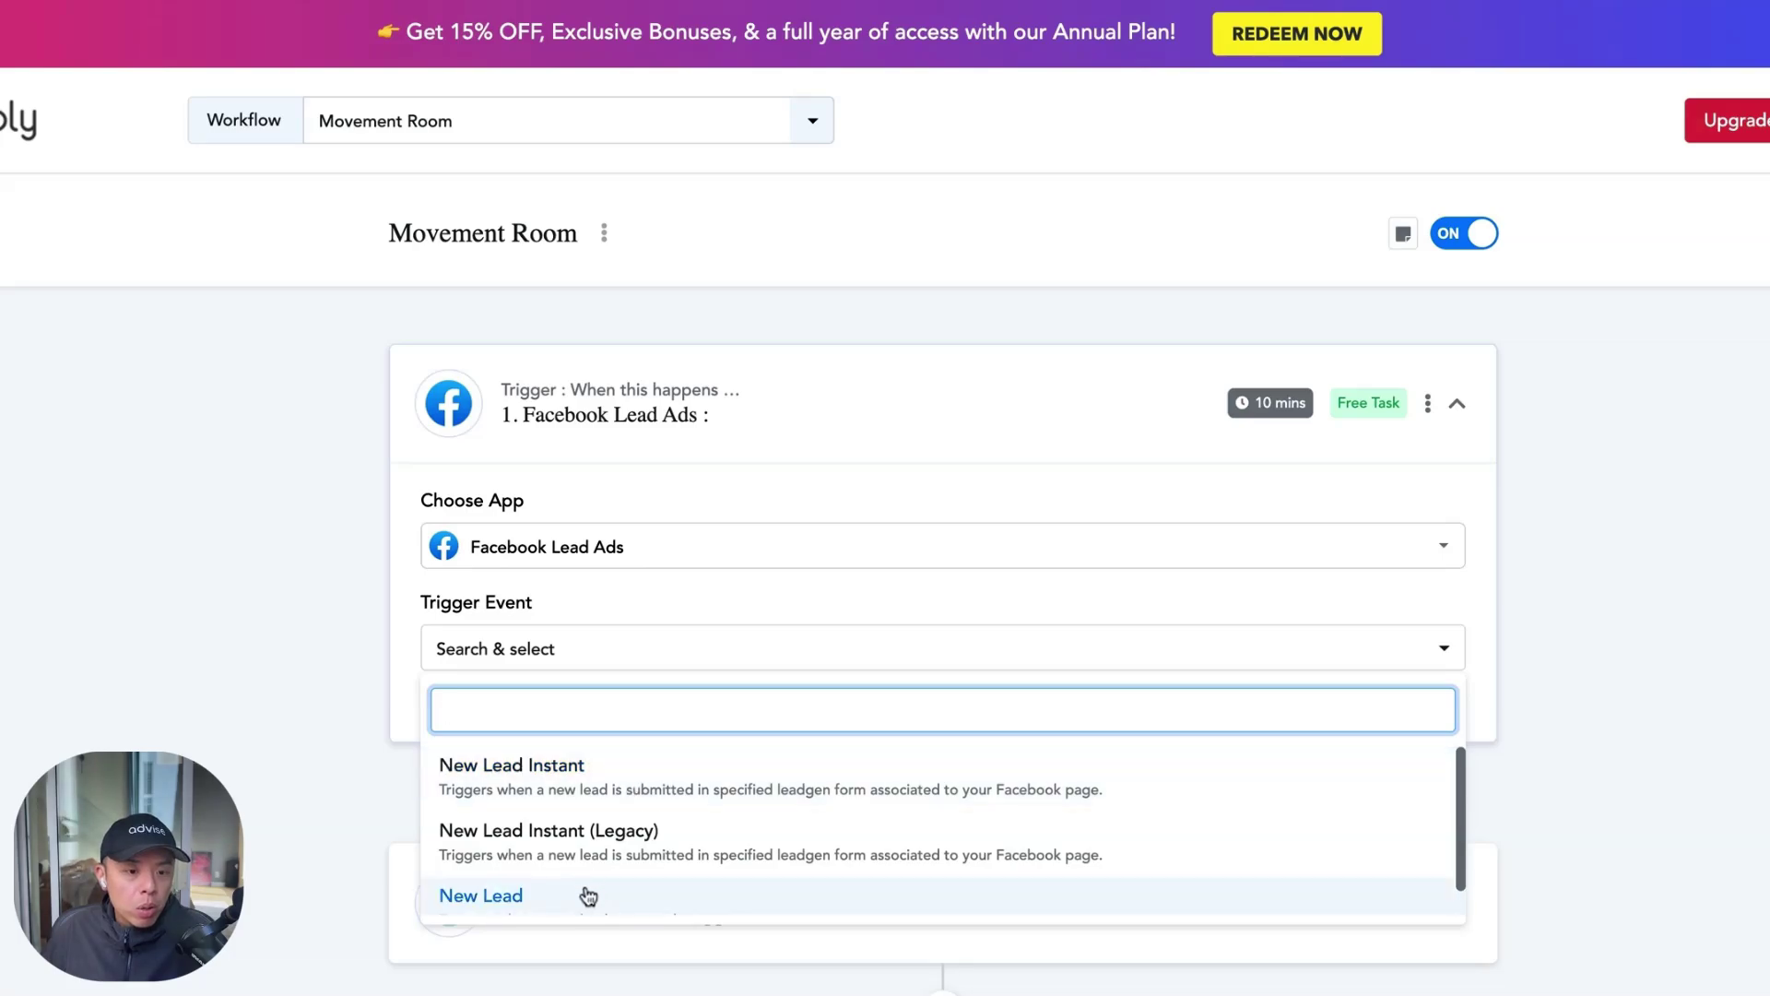
left_click(684, 857)
Create a new Facebook Lead Ads connection named 'Movement Room FB Lead Ads' and save it
left_click(526, 718)
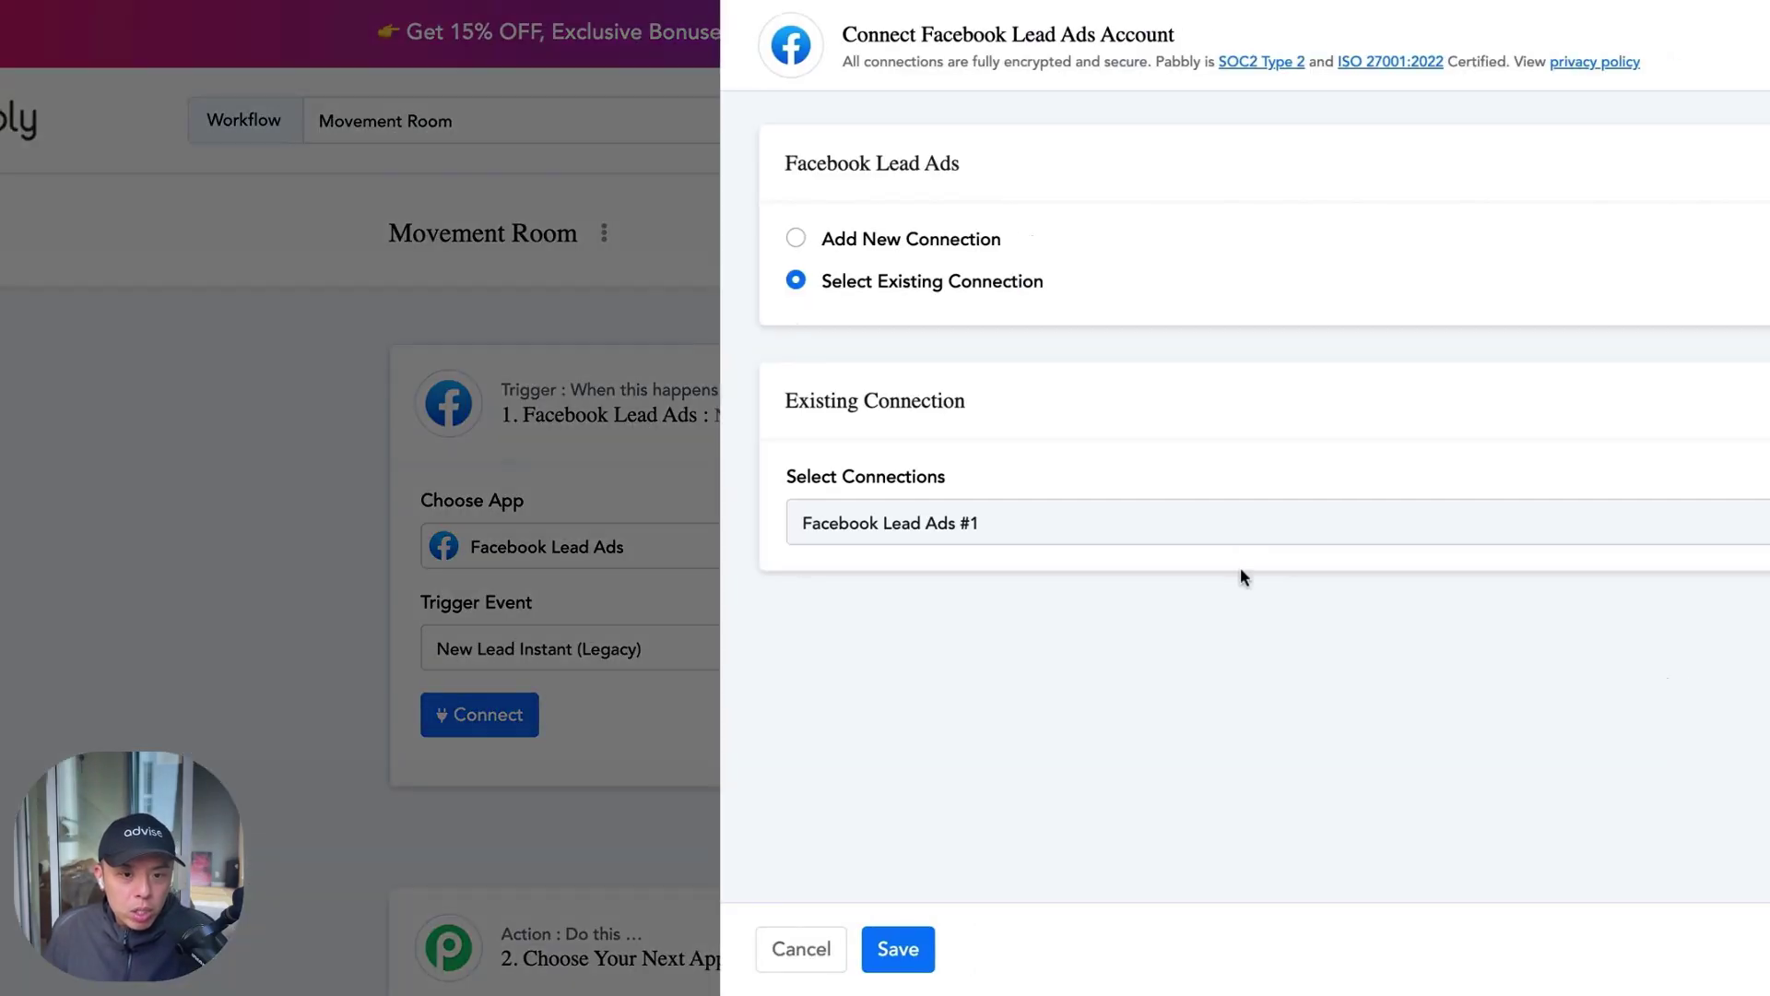
left_click(1224, 545)
left_click(1226, 643)
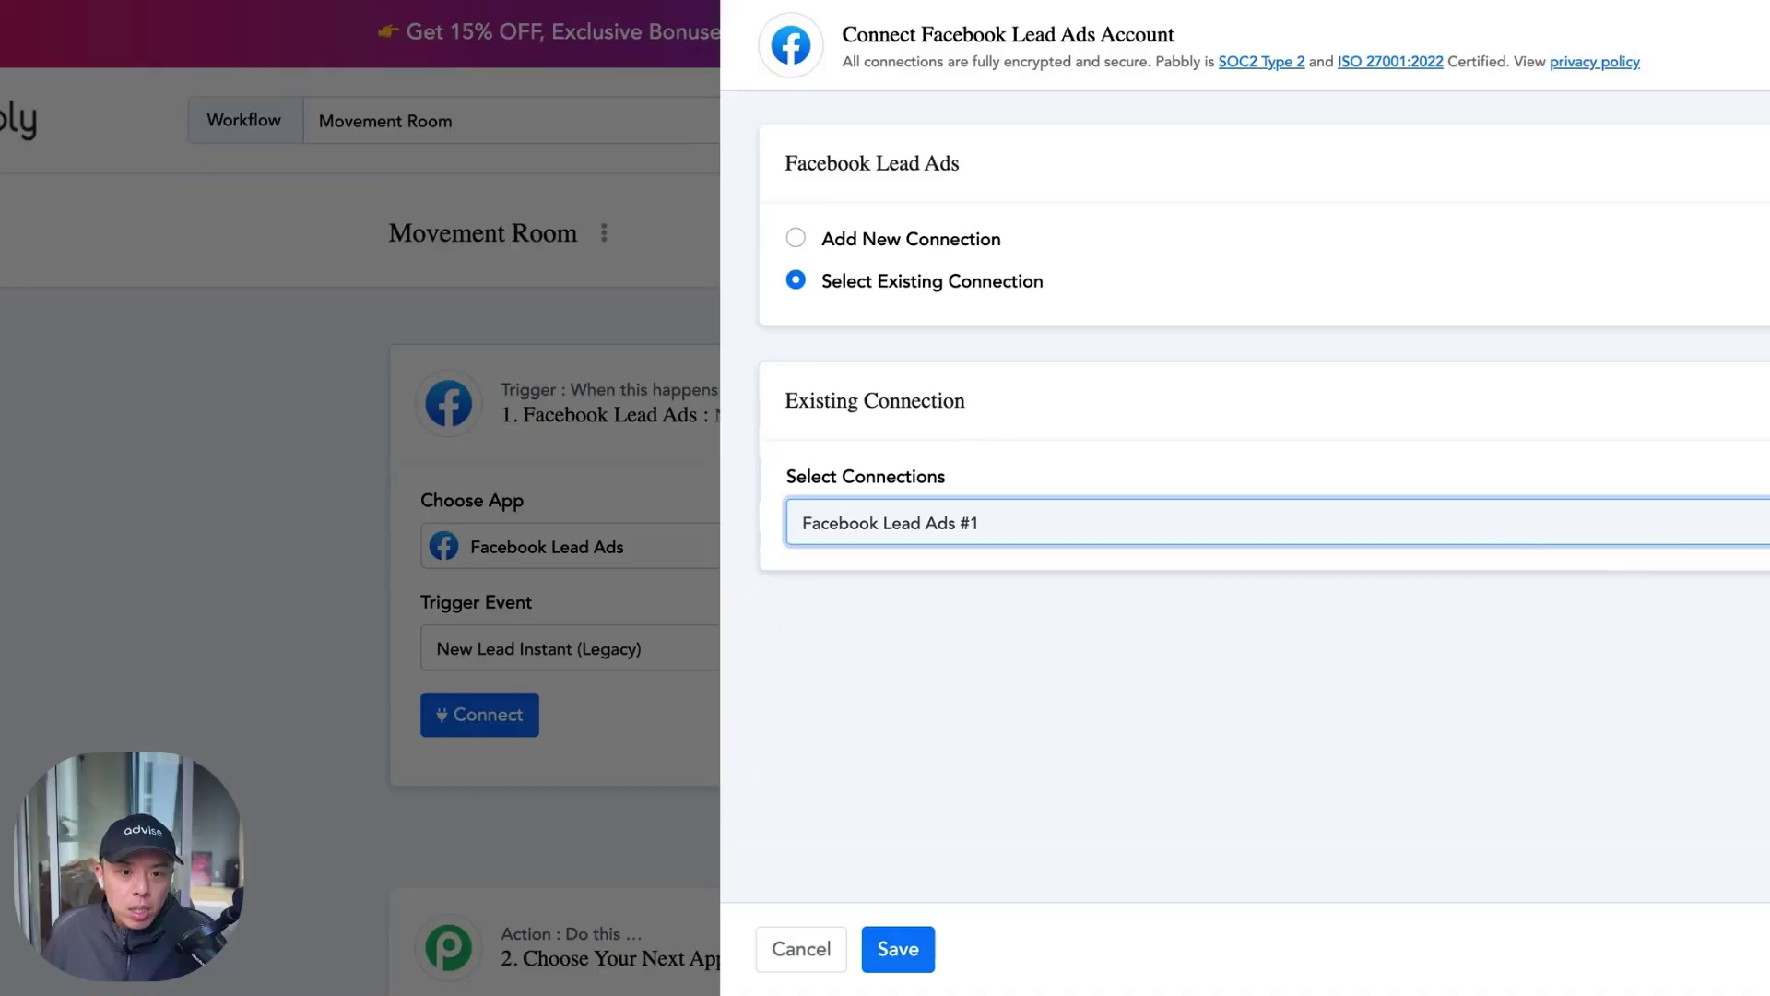
left_click(922, 239)
left_click(1035, 444)
key("super+a")
type("Movement Room FB Lead Ads")
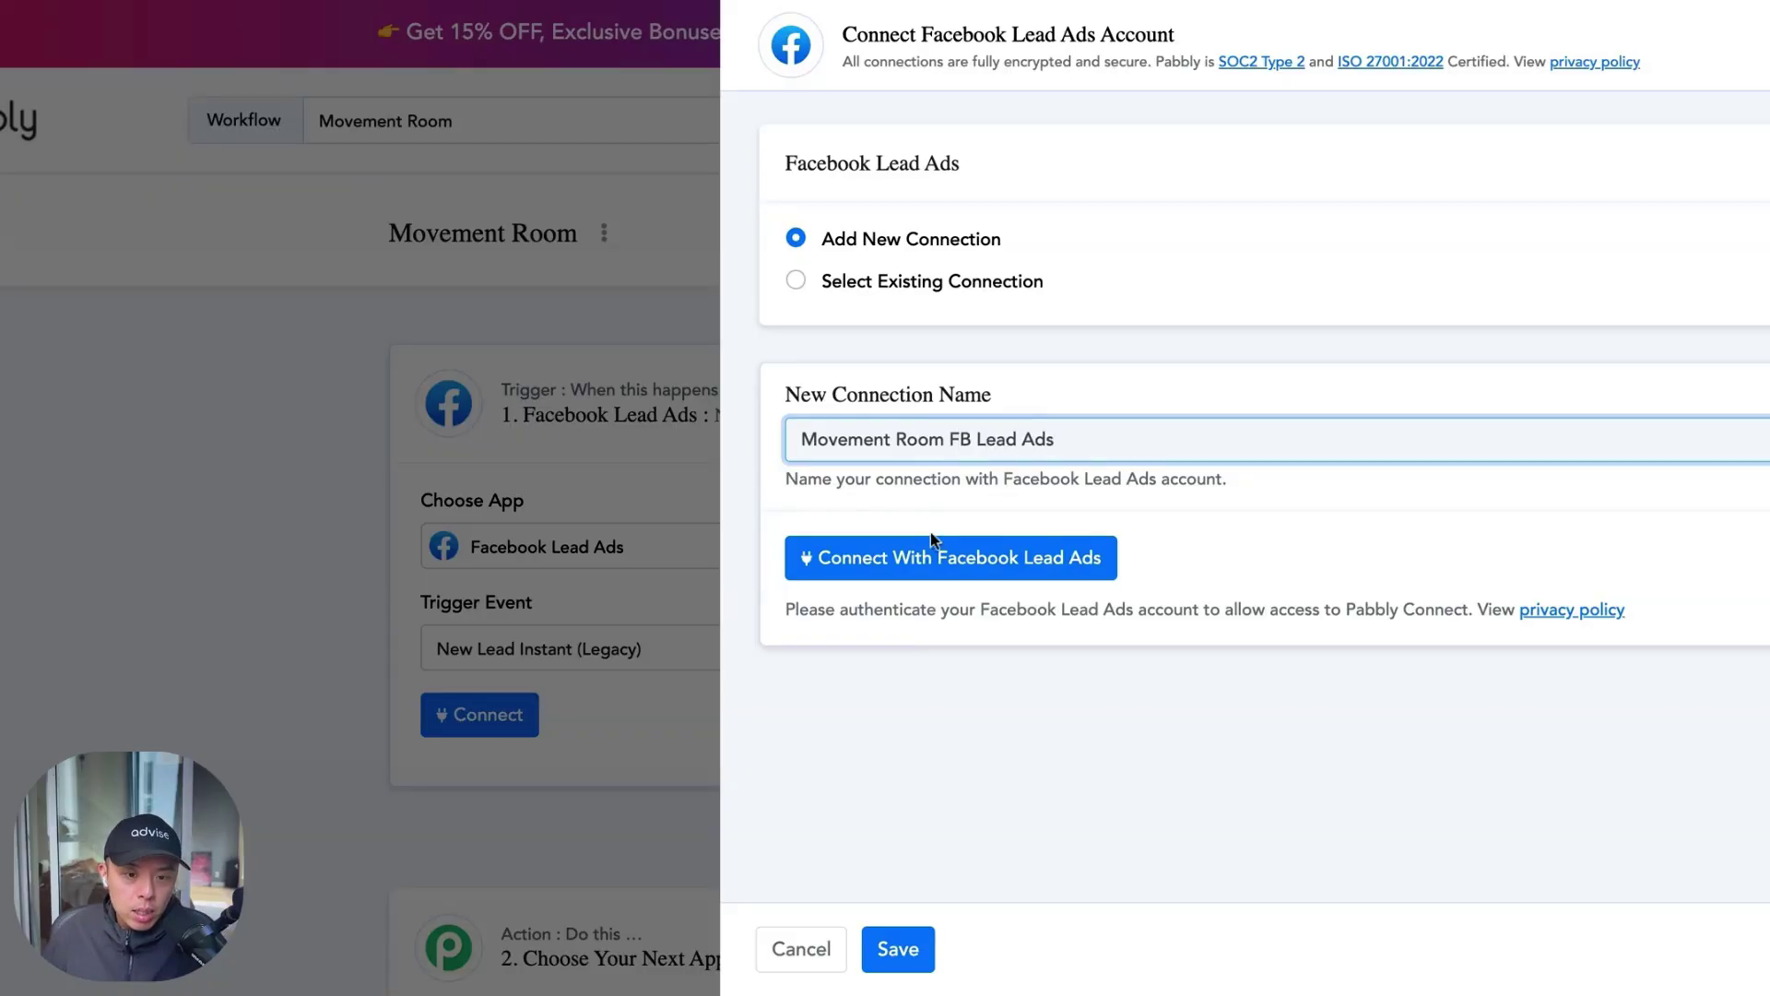
left_click(898, 949)
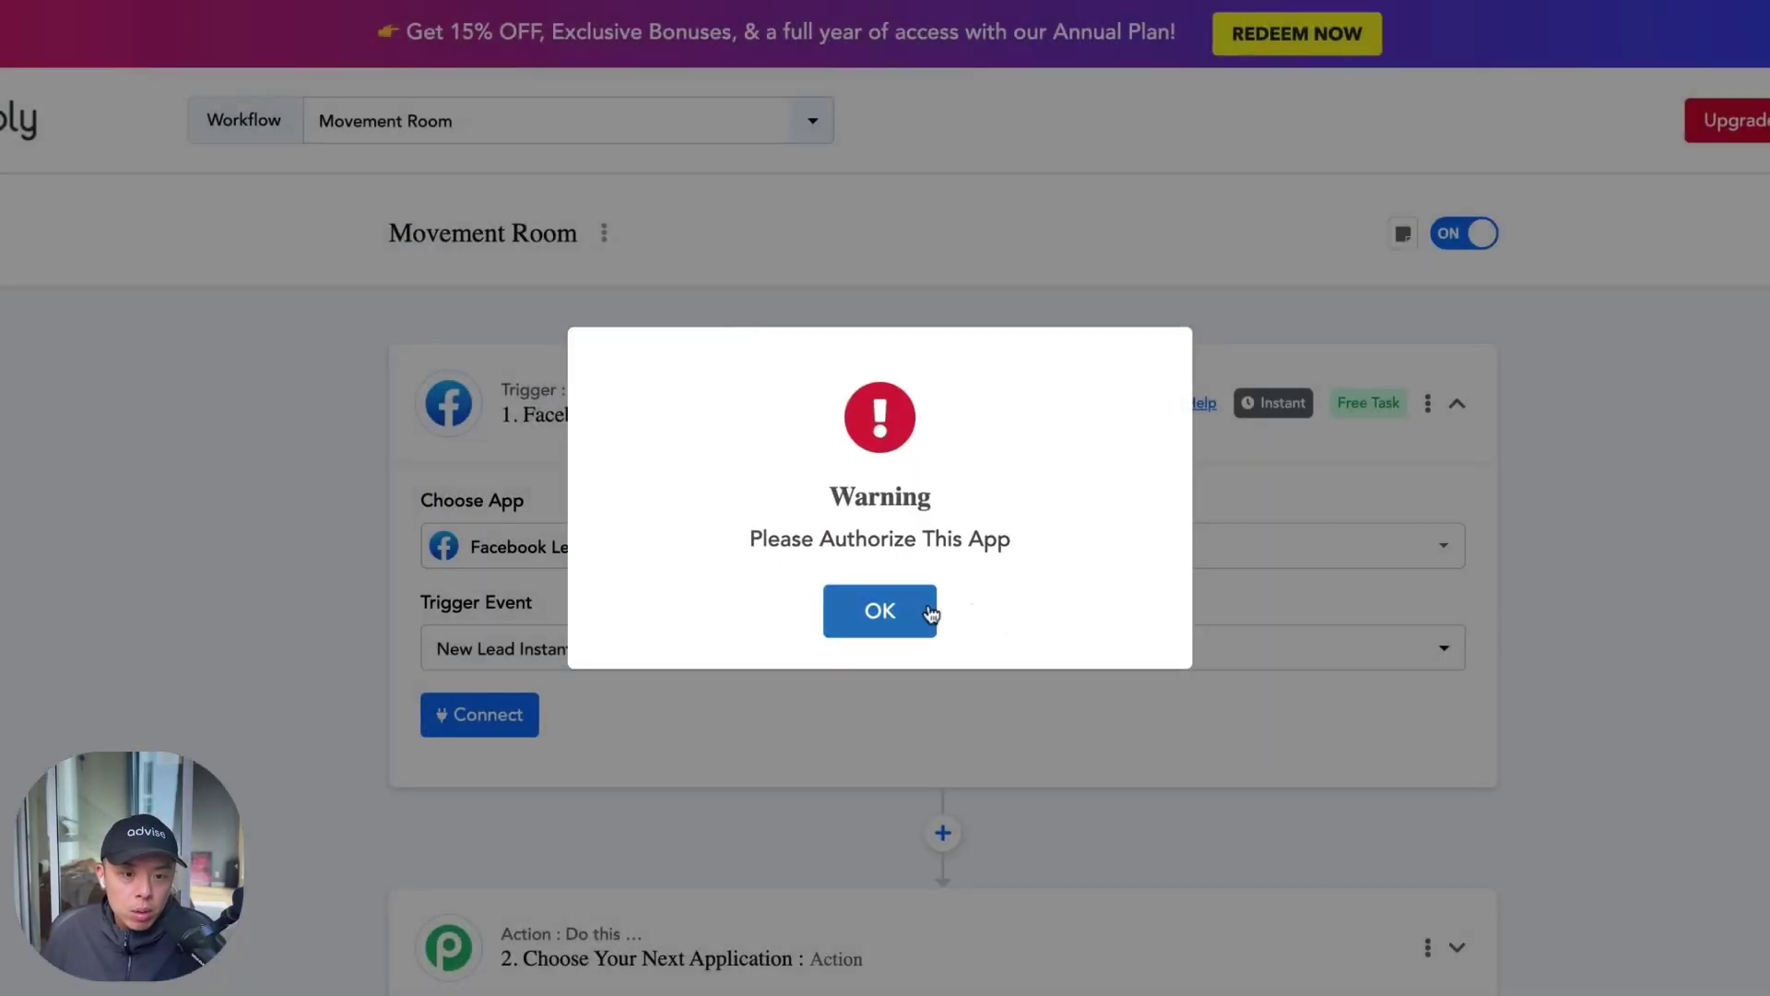
Retry the new connection as 'Movement ROom FB LEad ADs' and authorize the Facebook account
left_click(925, 612)
left_click(479, 715)
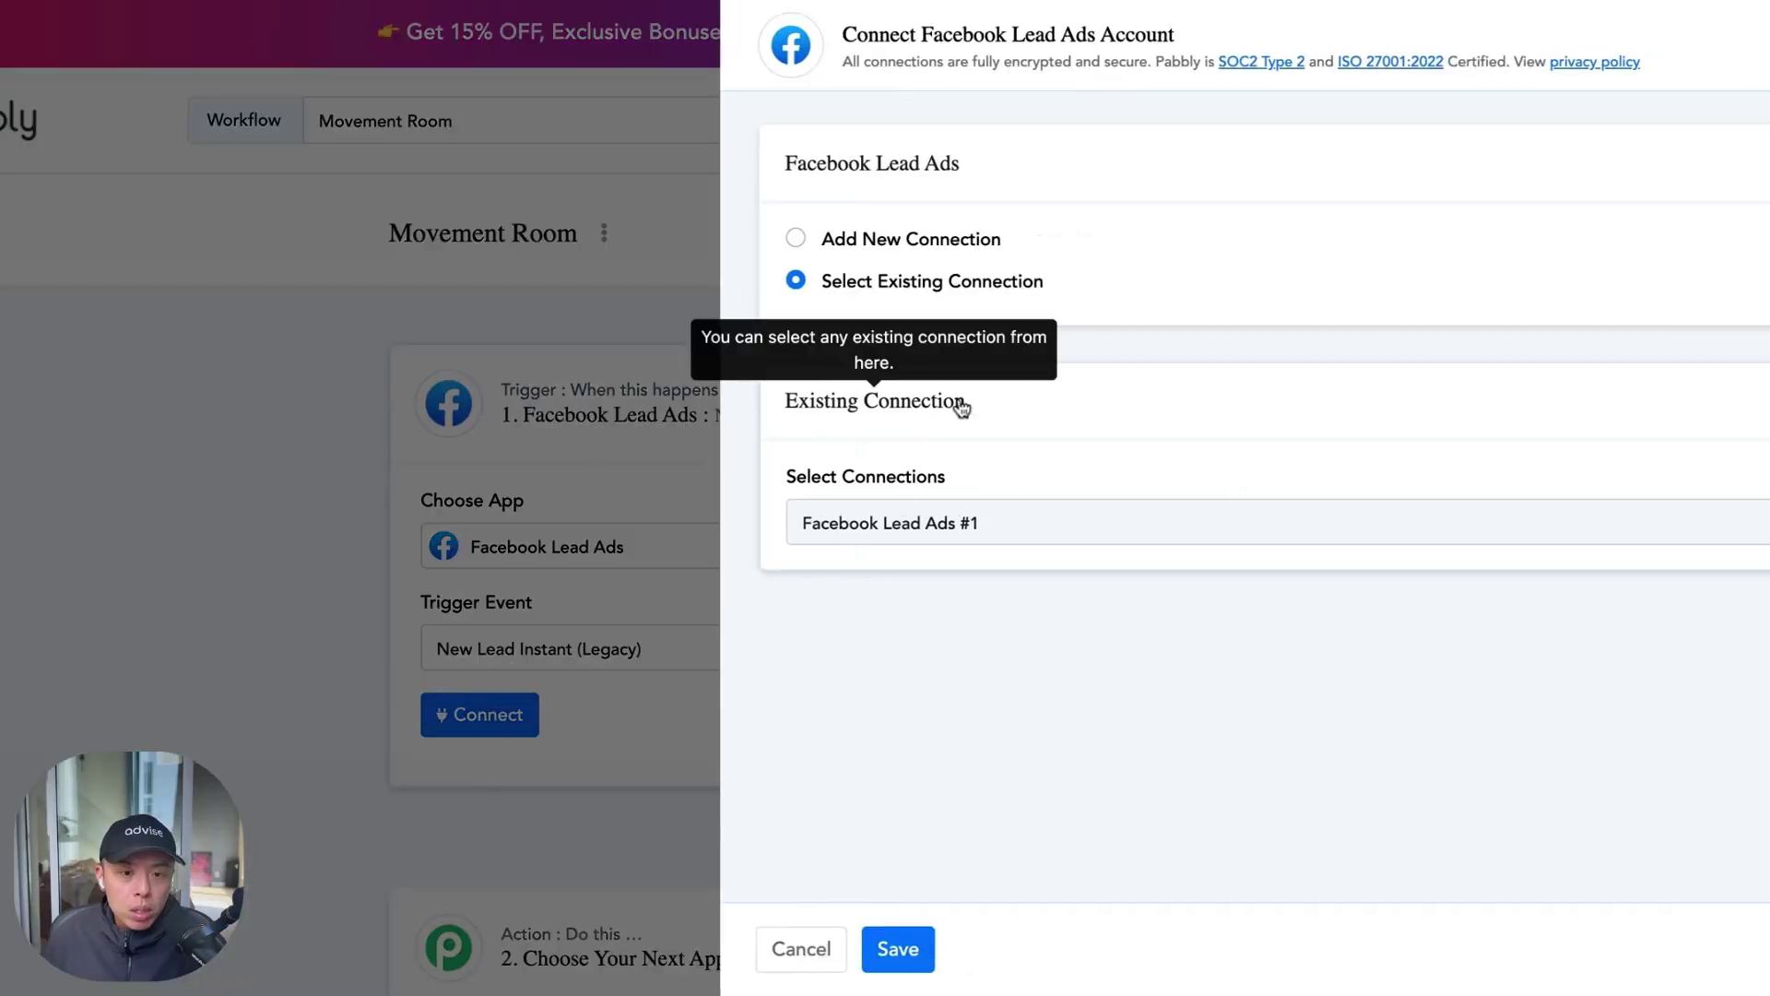
left_click(977, 245)
double_click(934, 441)
triple_click(934, 441)
type("Movement ROom FB LEad ADs")
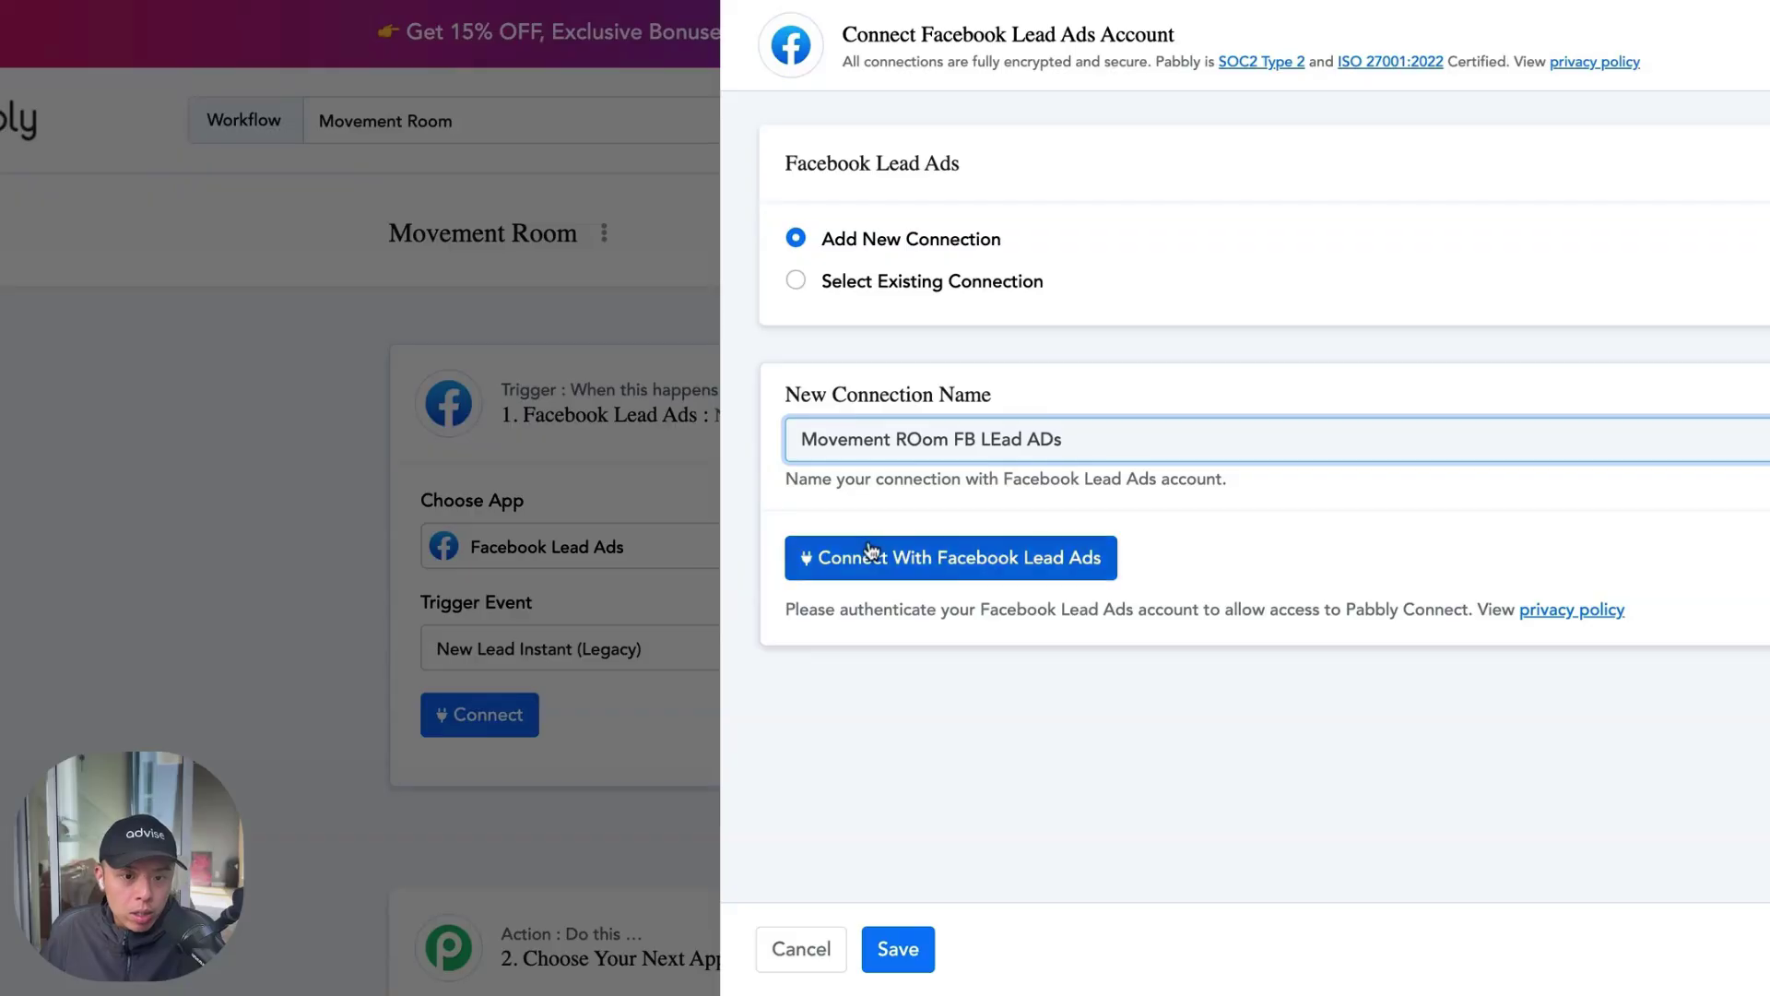
left_click(872, 552)
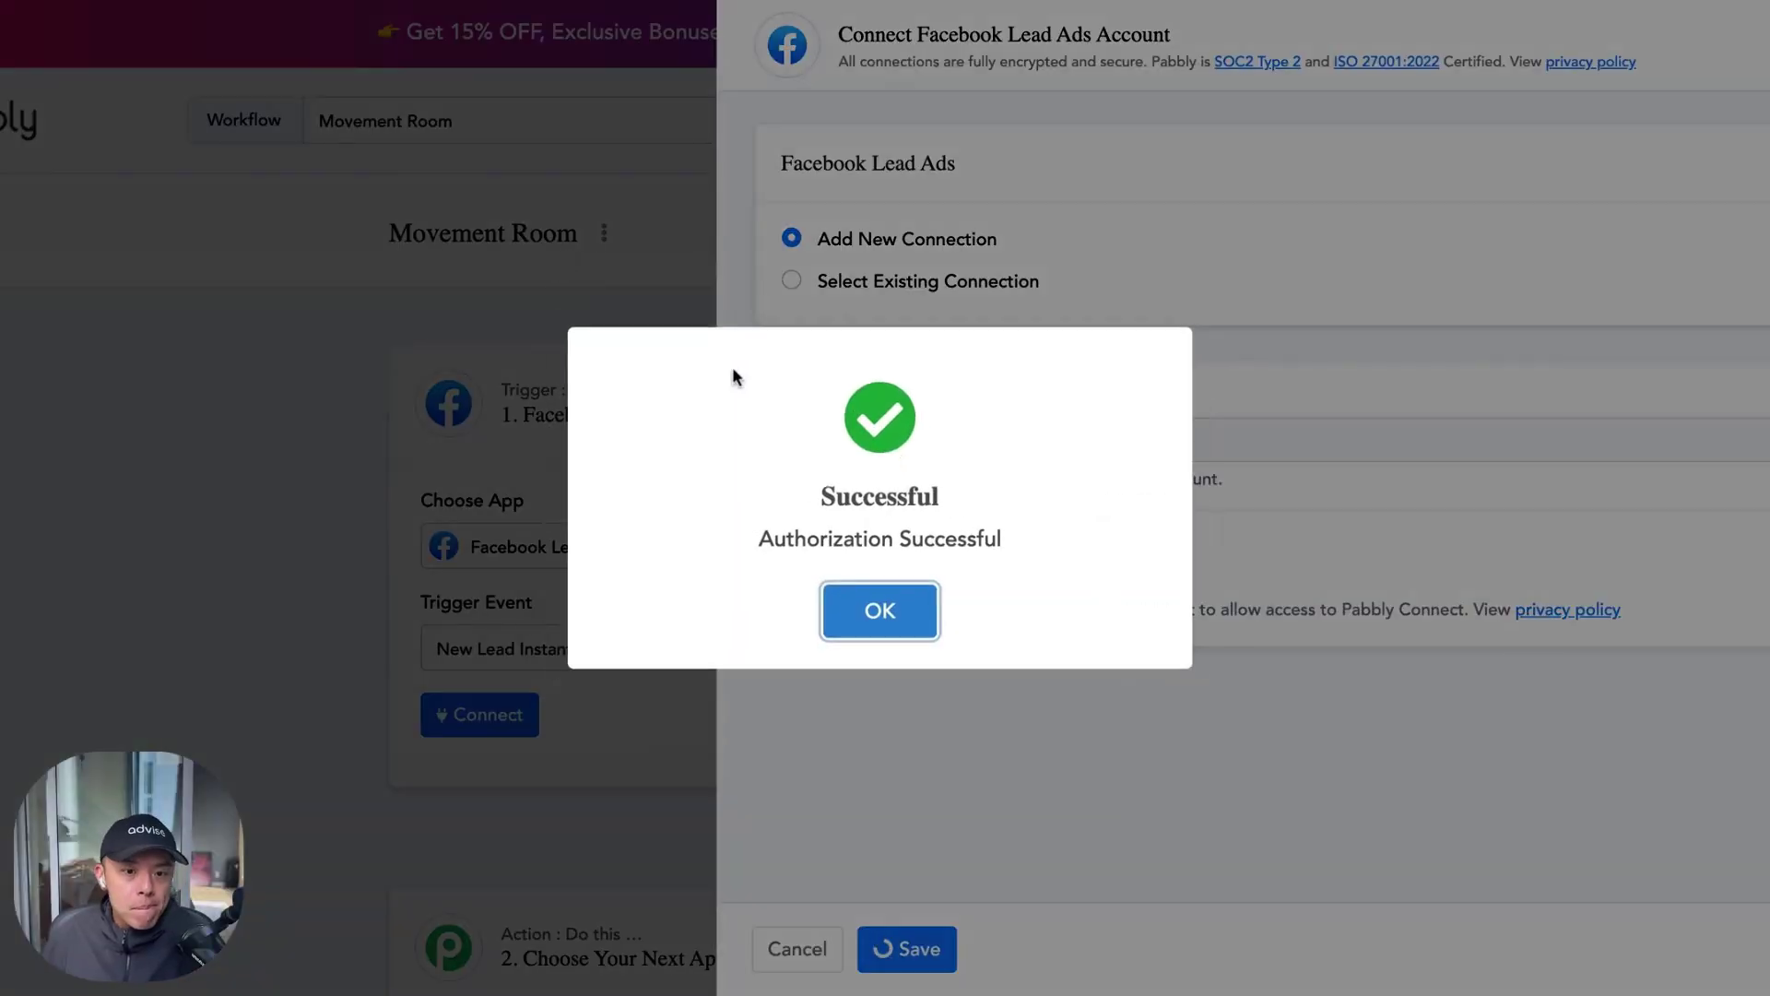
left_click(881, 611)
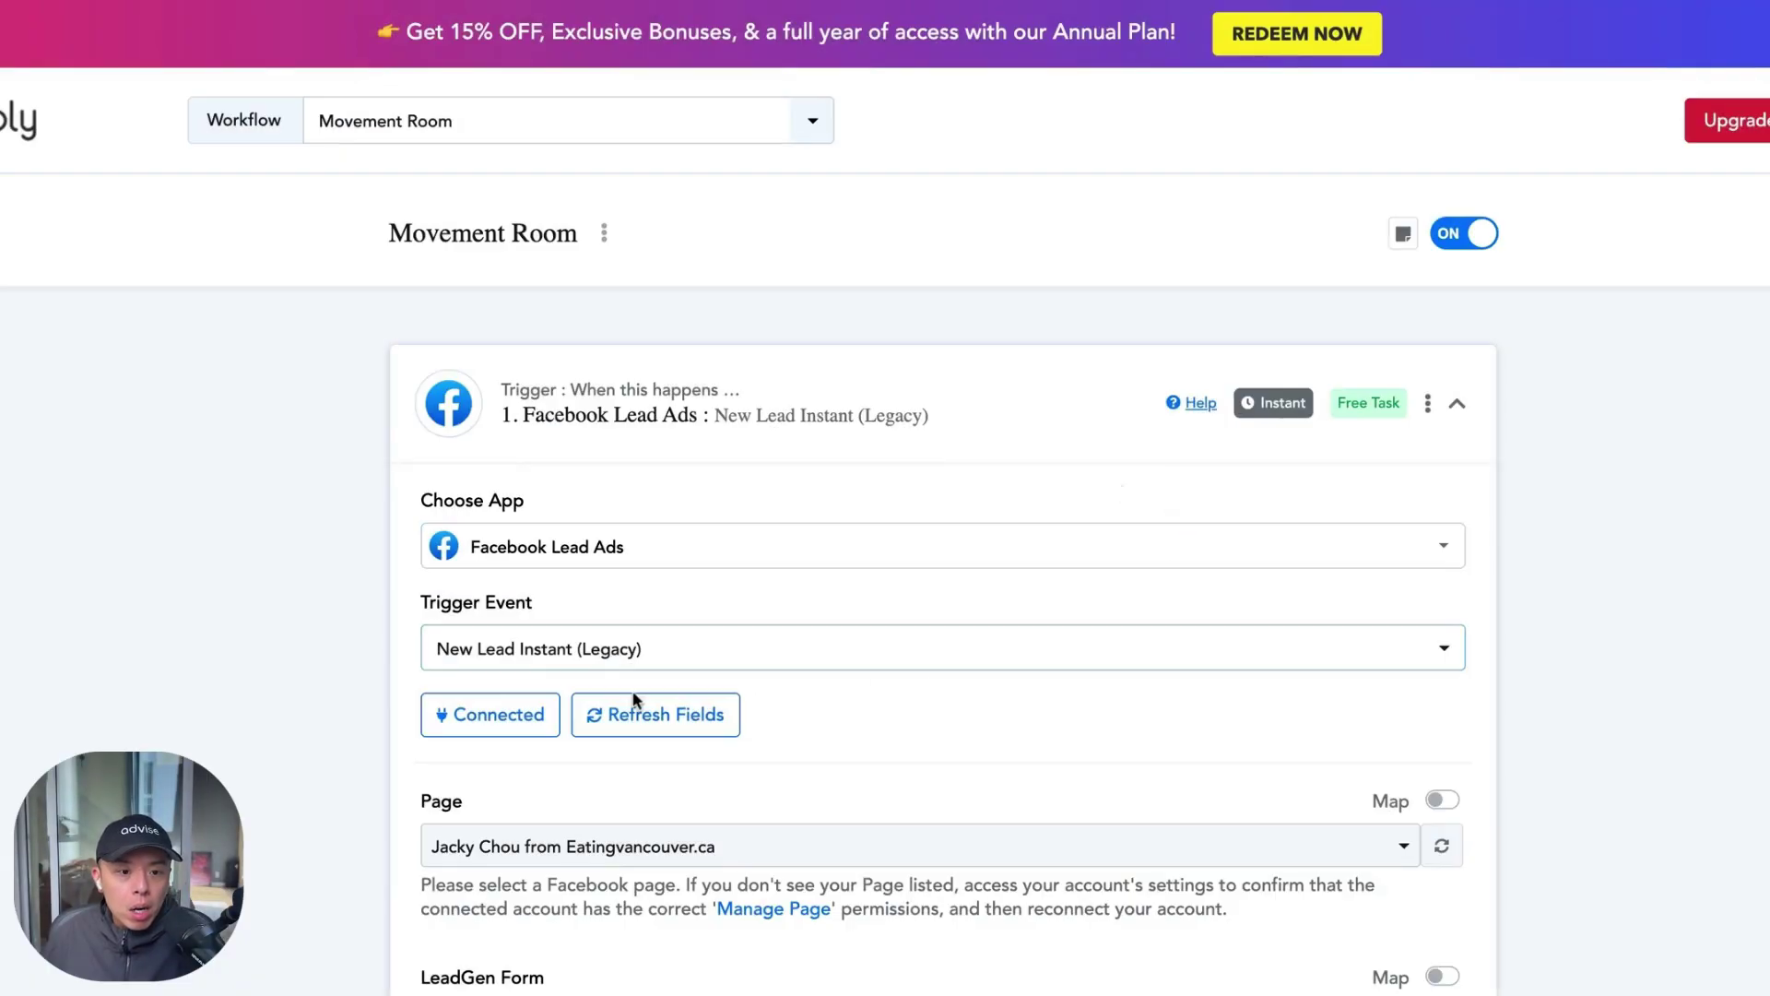
Search 'moveme' and select the Movement Room Performance and Rehab Inc. page
scroll(632, 700, "down", 3)
left_click(899, 599)
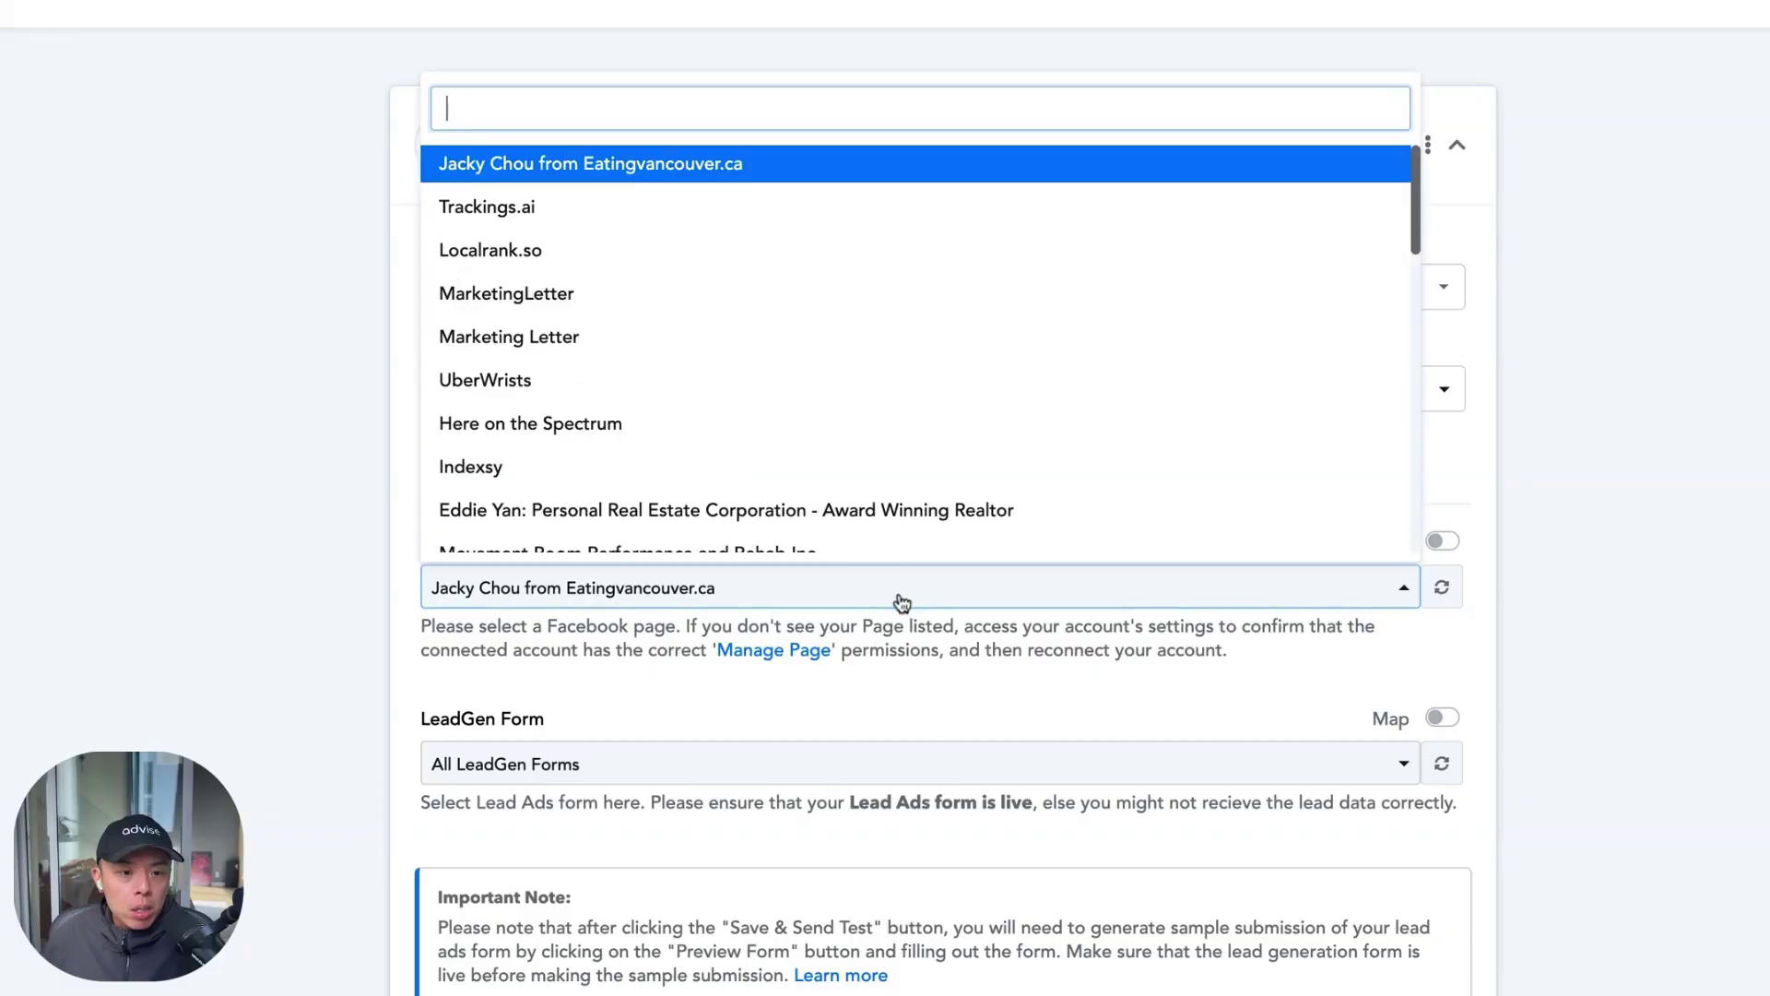
scroll(789, 394, "down", 2)
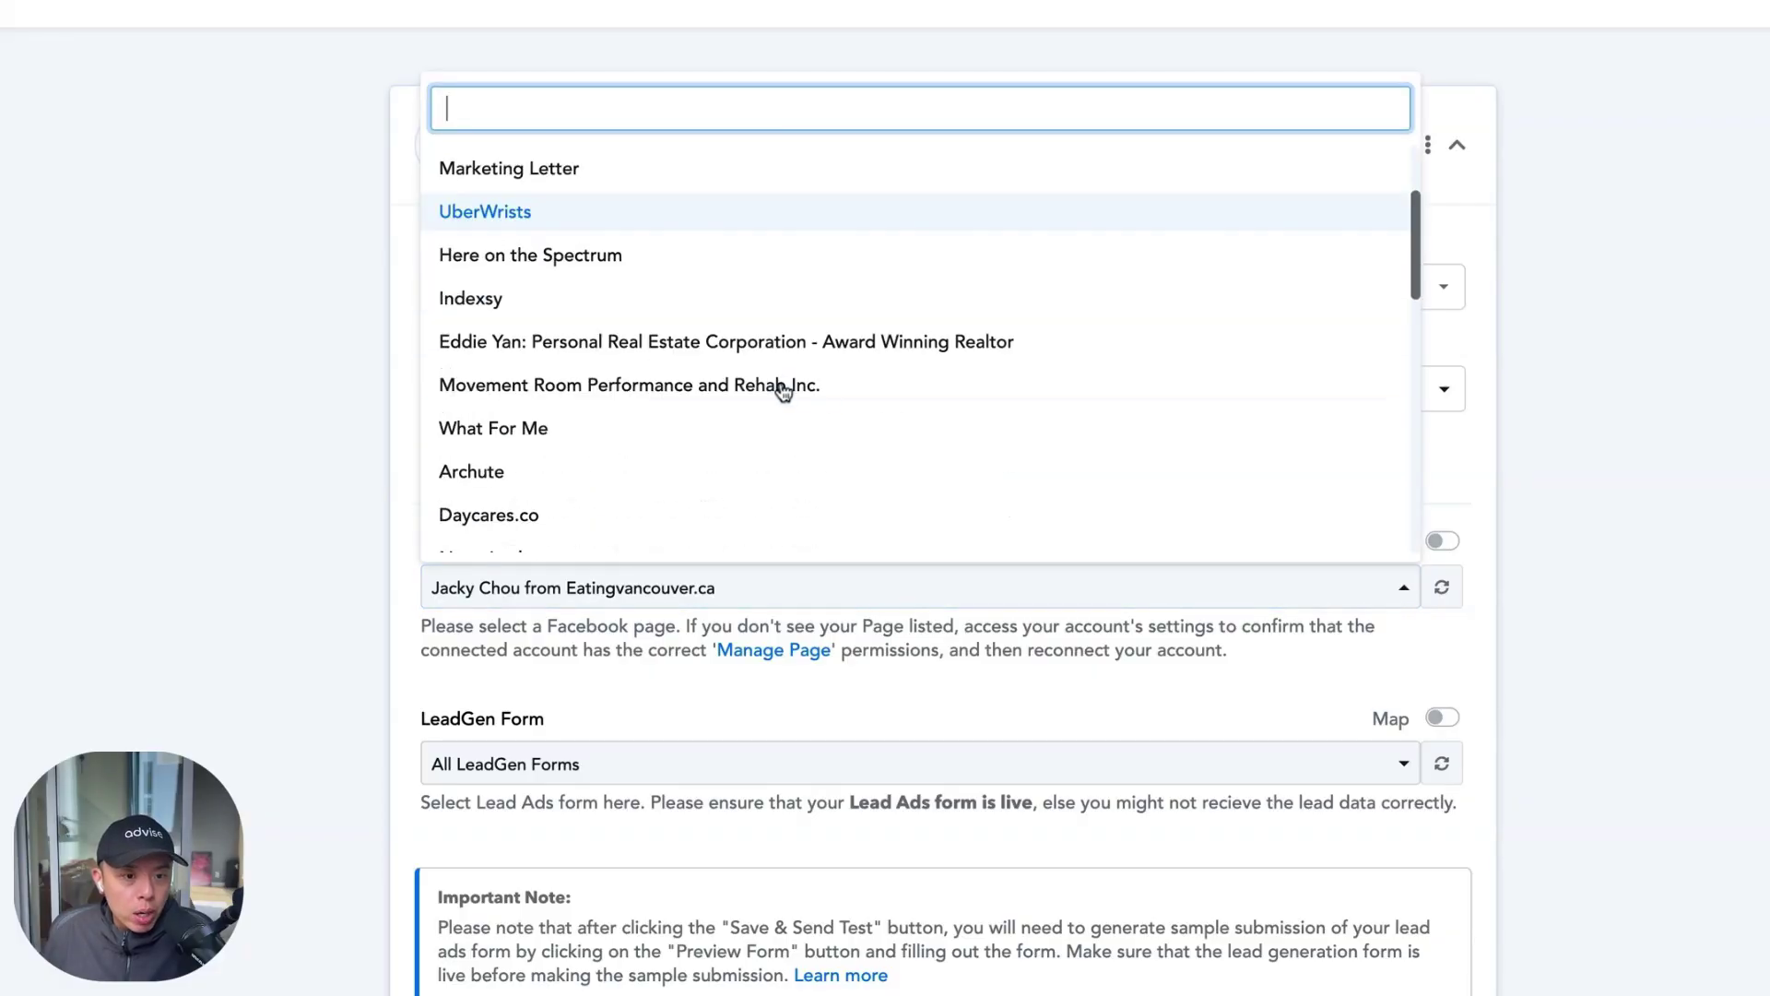
type("moveme")
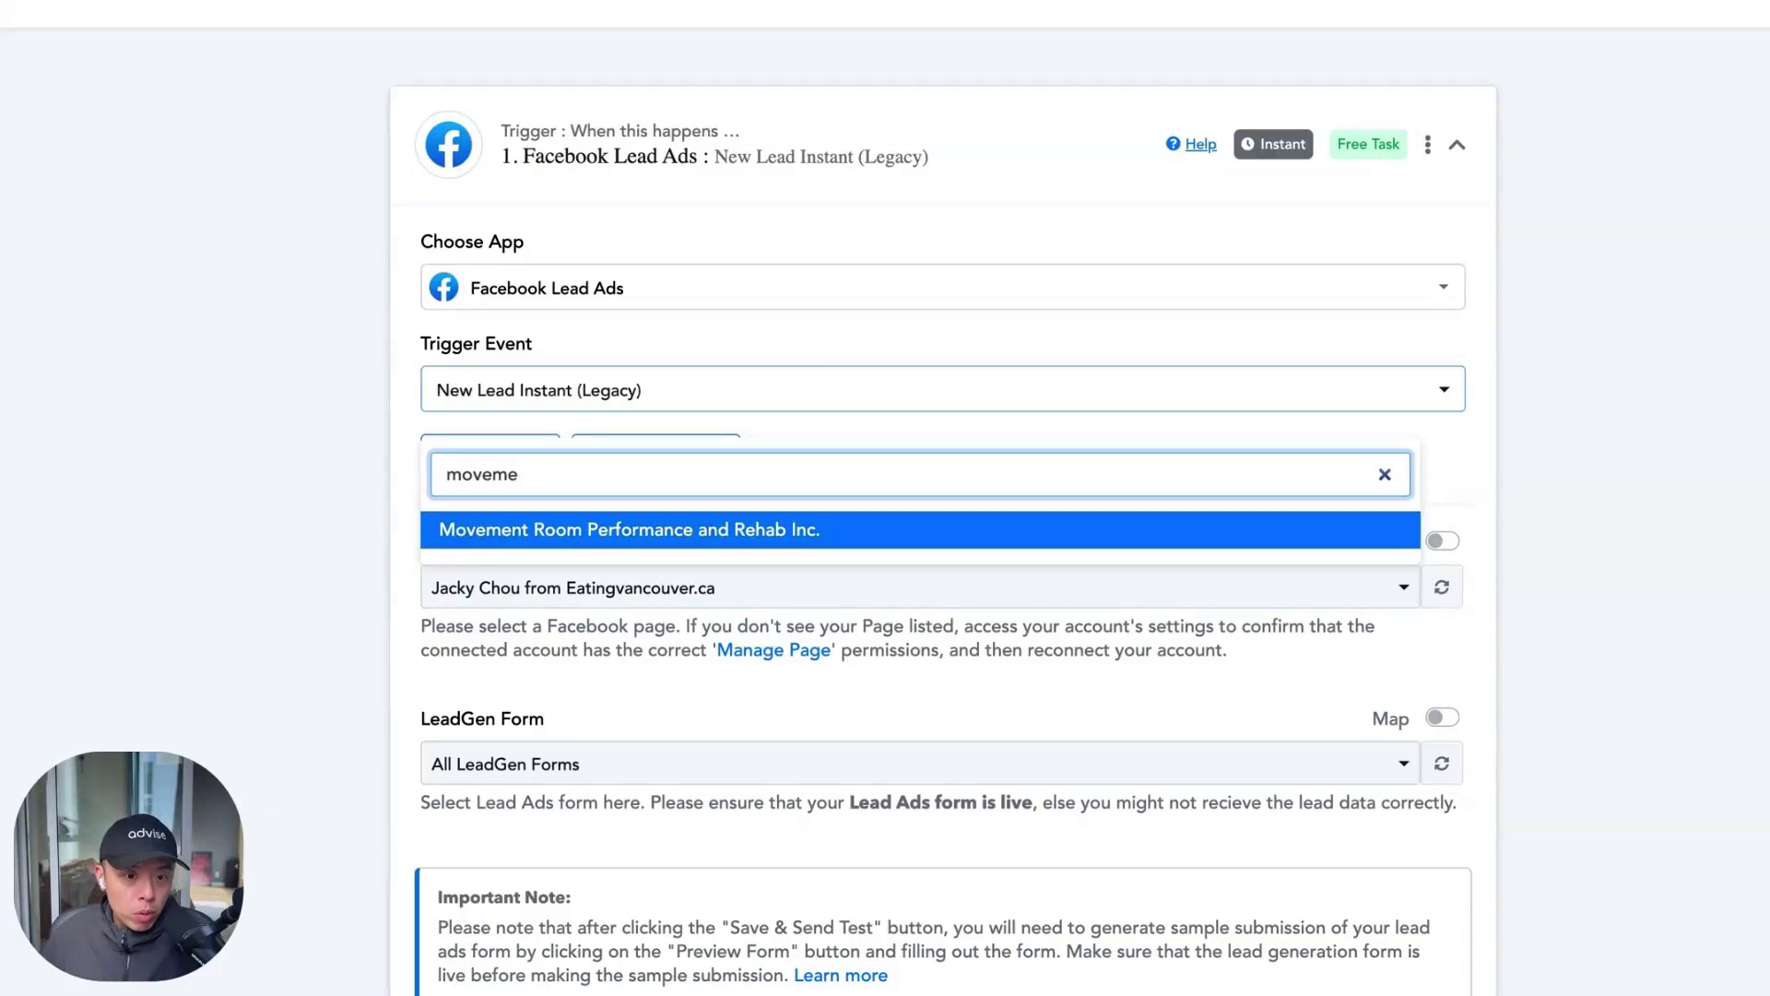
left_click(776, 522)
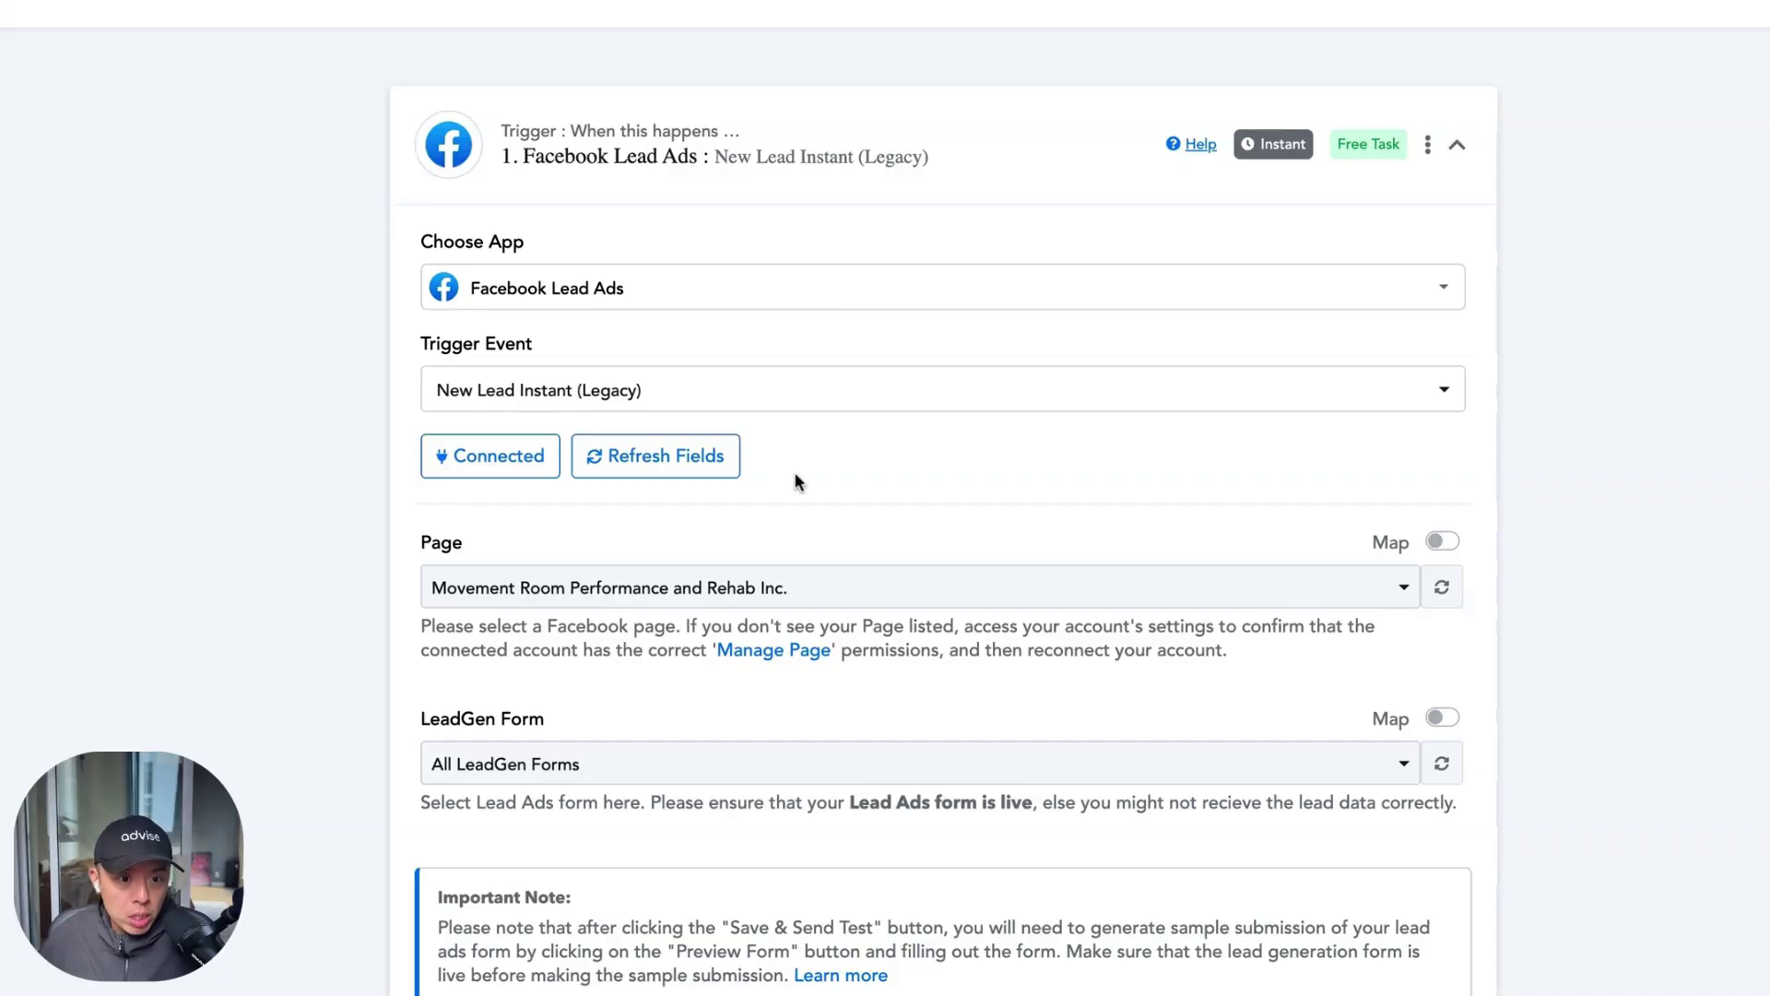
Choose JC SEPT 25 FORM as the lead form, then save and send a test request
left_click(676, 749)
left_click(713, 487)
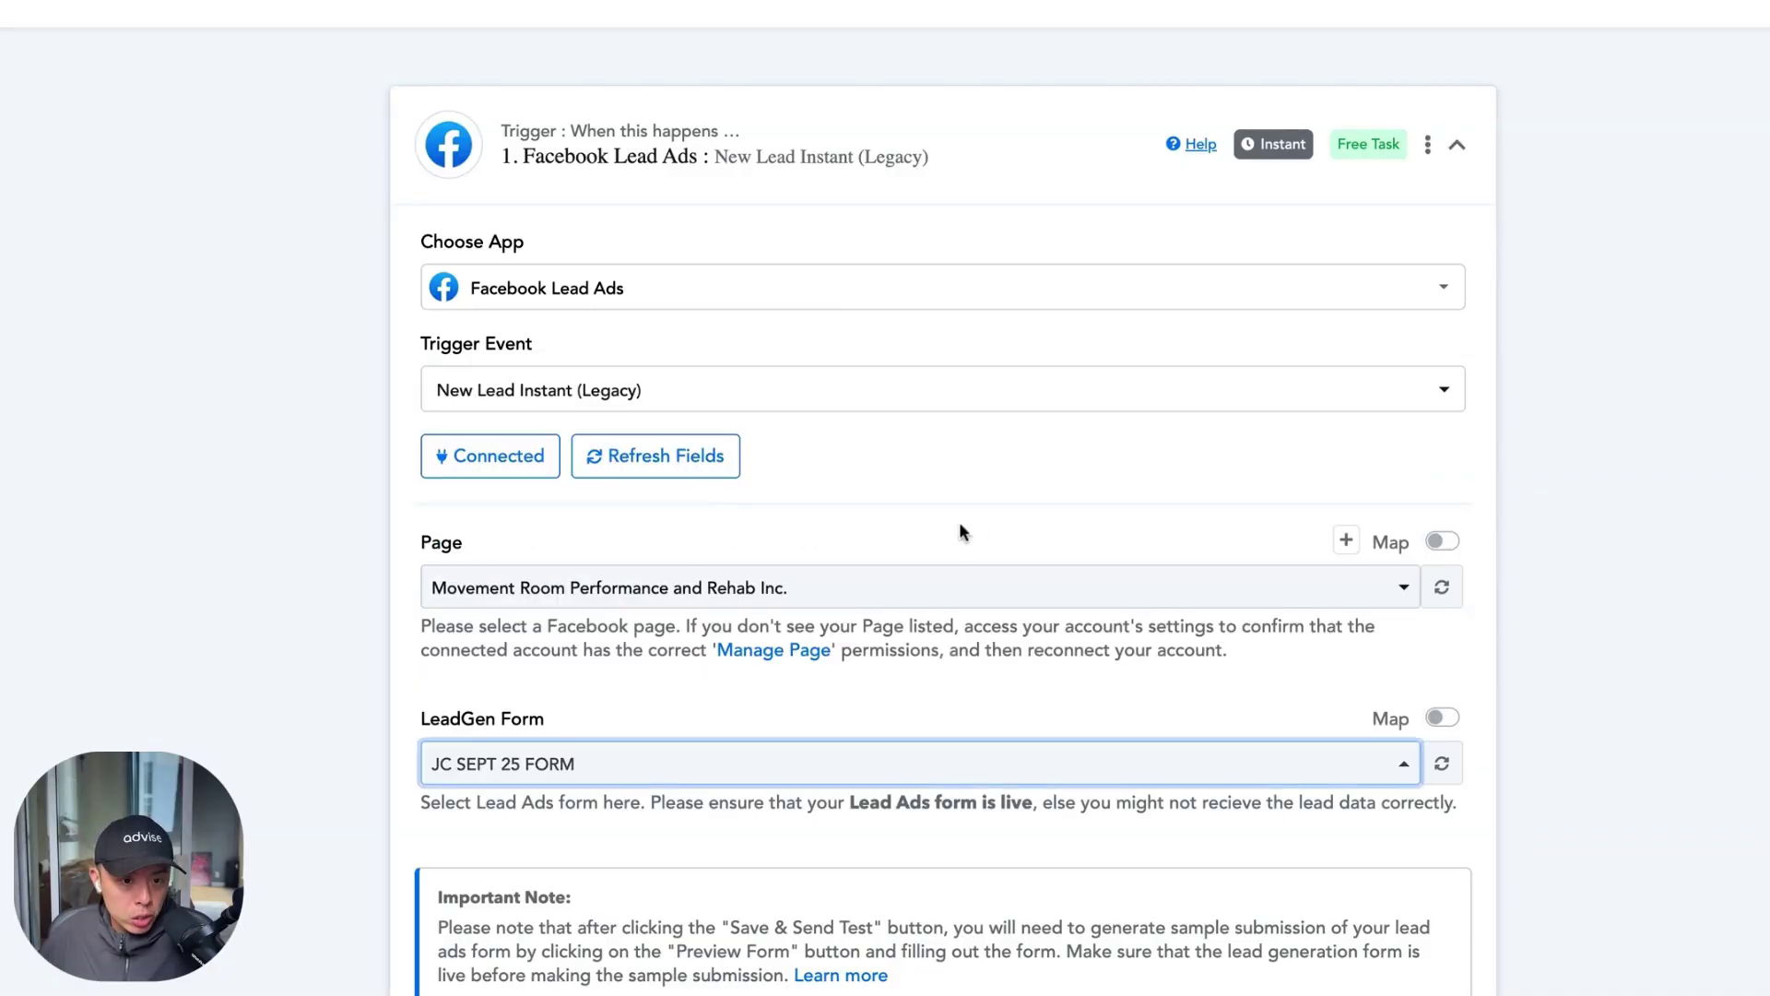
scroll(1531, 611, "down", 4)
left_click(621, 754)
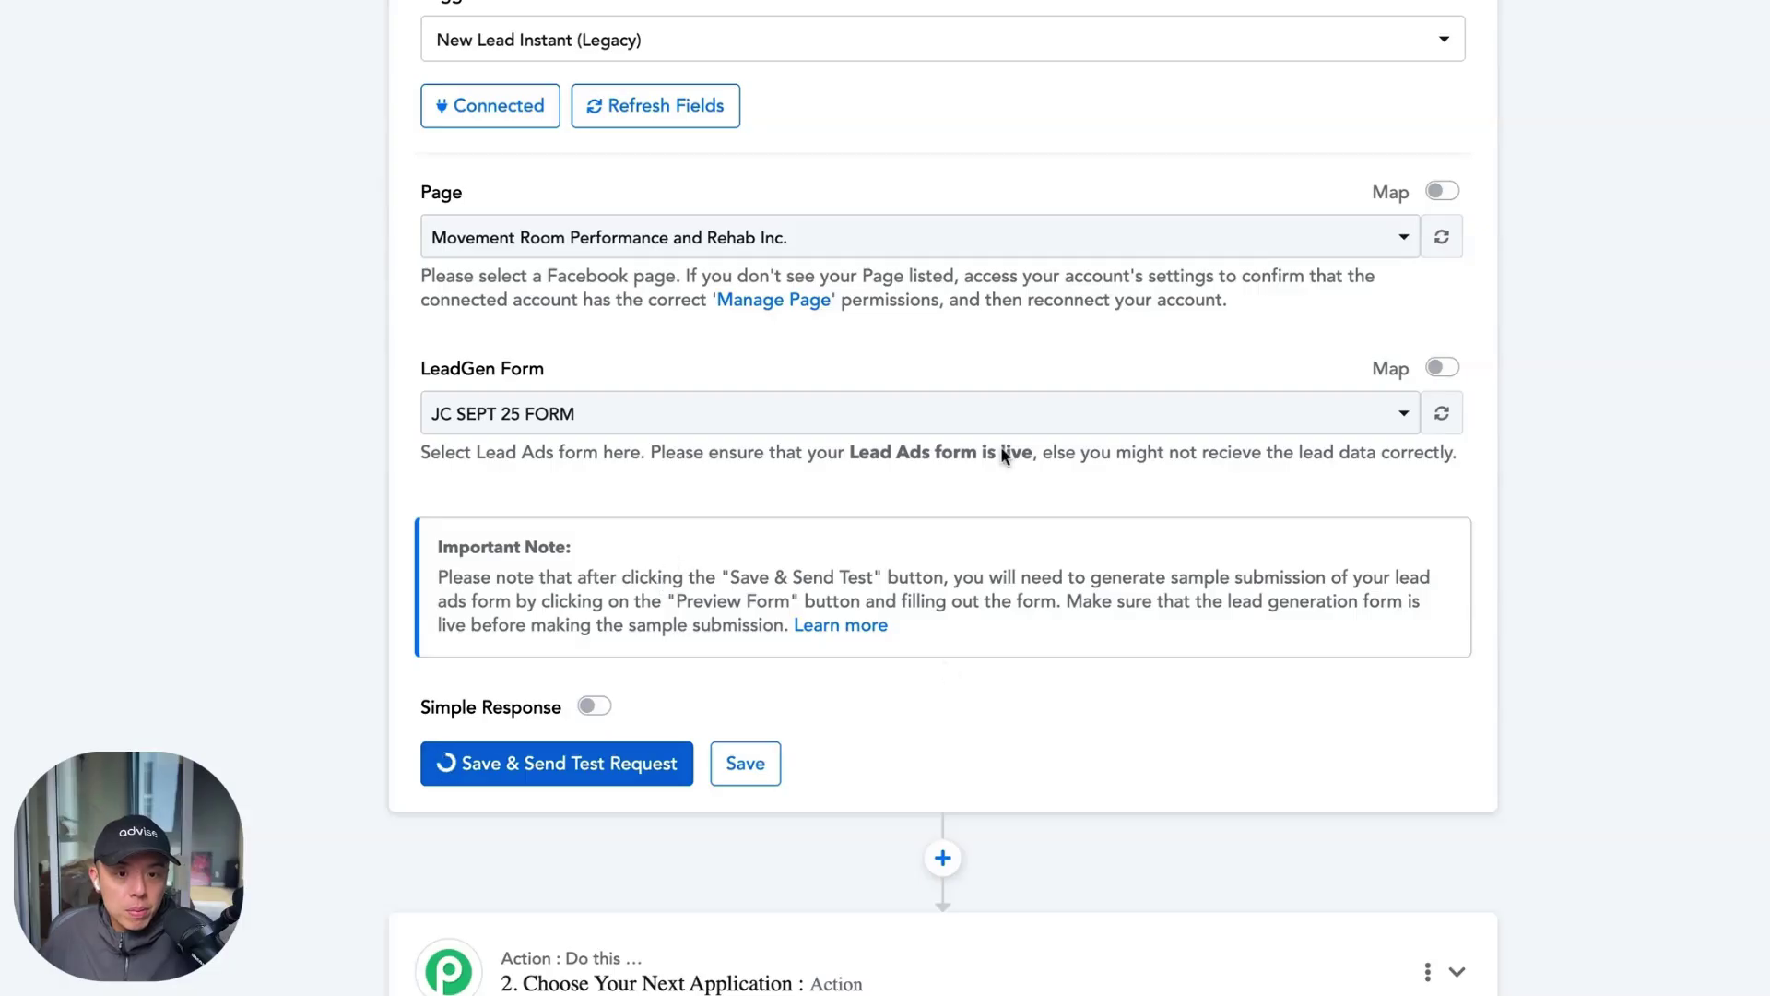
Review the trigger's received response data, then expand the '2. Choose Your Next Application' card
scroll(903, 646, "down", 2)
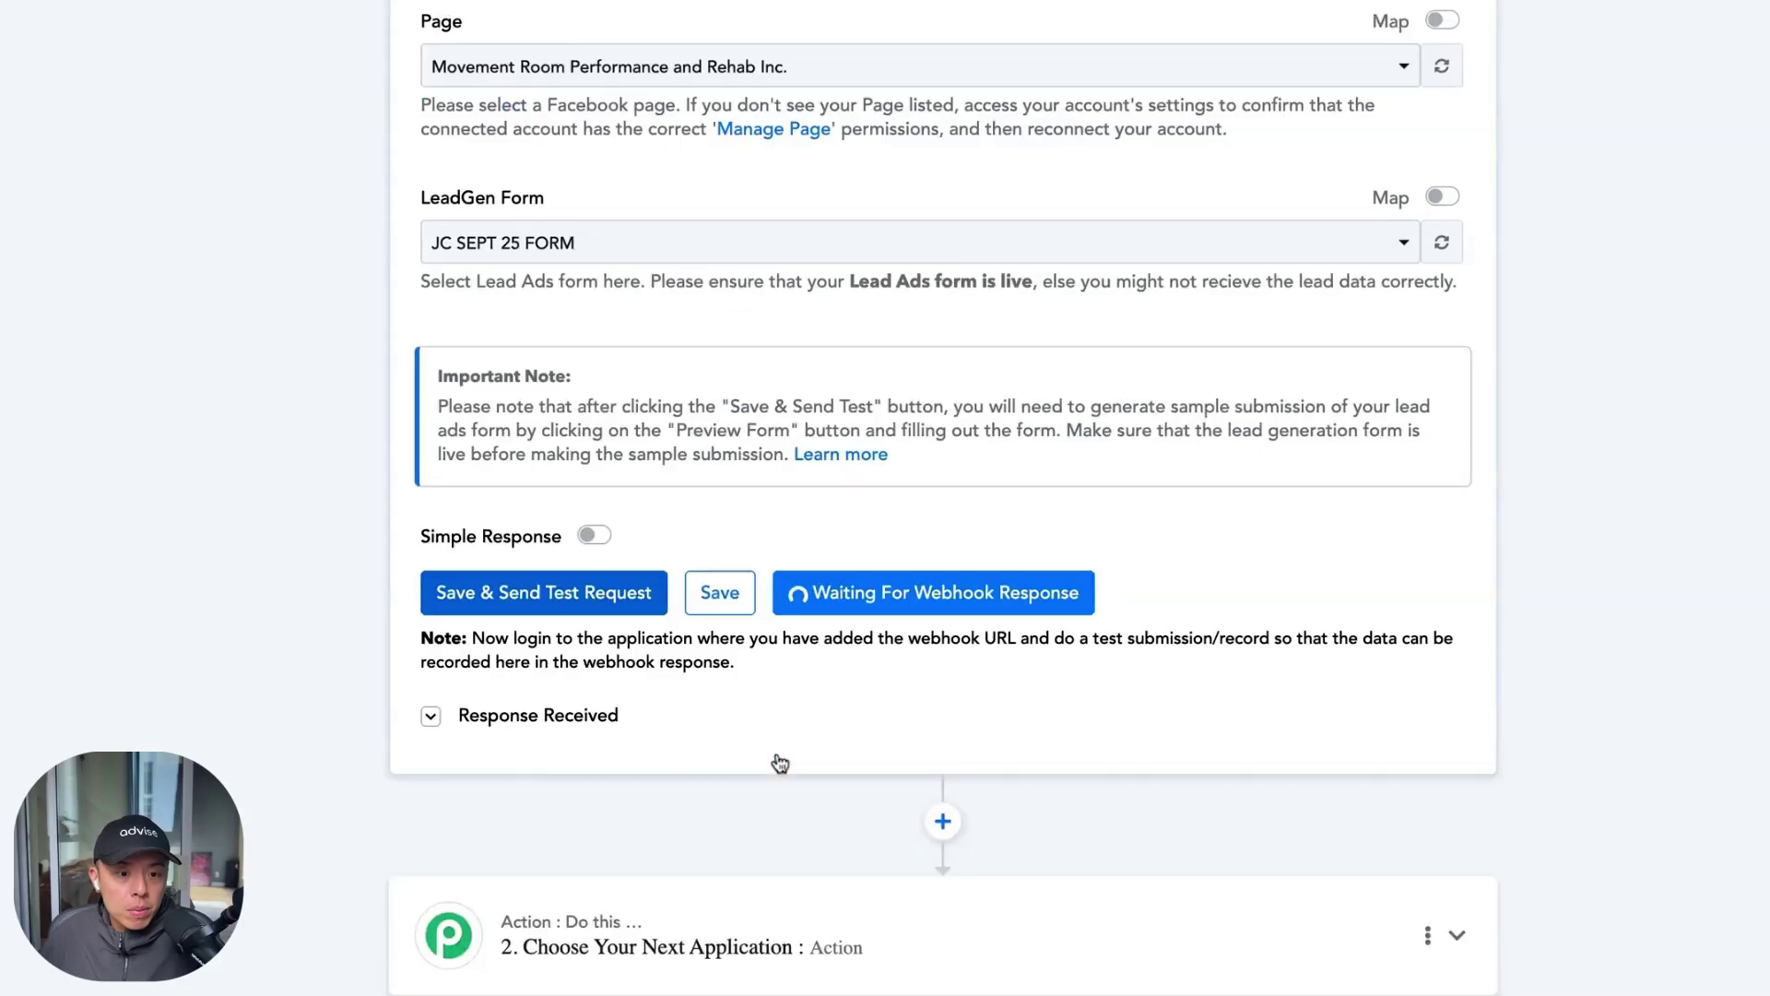
left_click(551, 724)
scroll(657, 710, "down", 4)
scroll(943, 689, "up", 6)
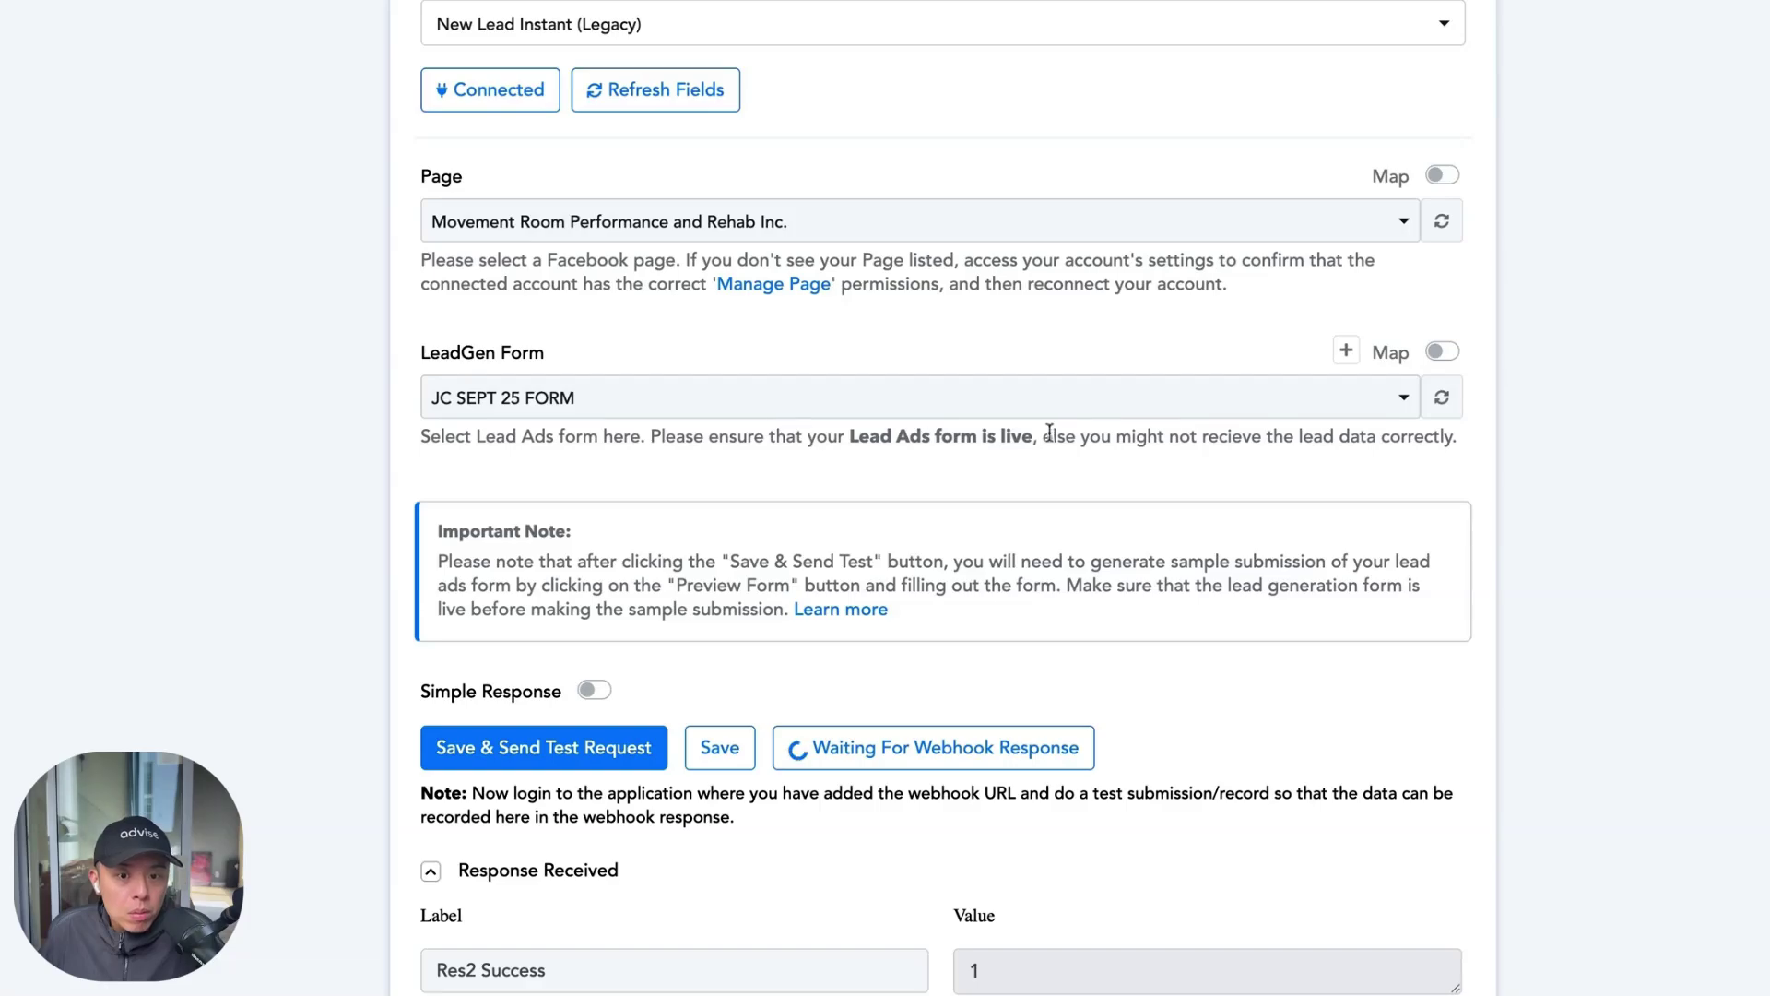
mouse_move(1337, 452)
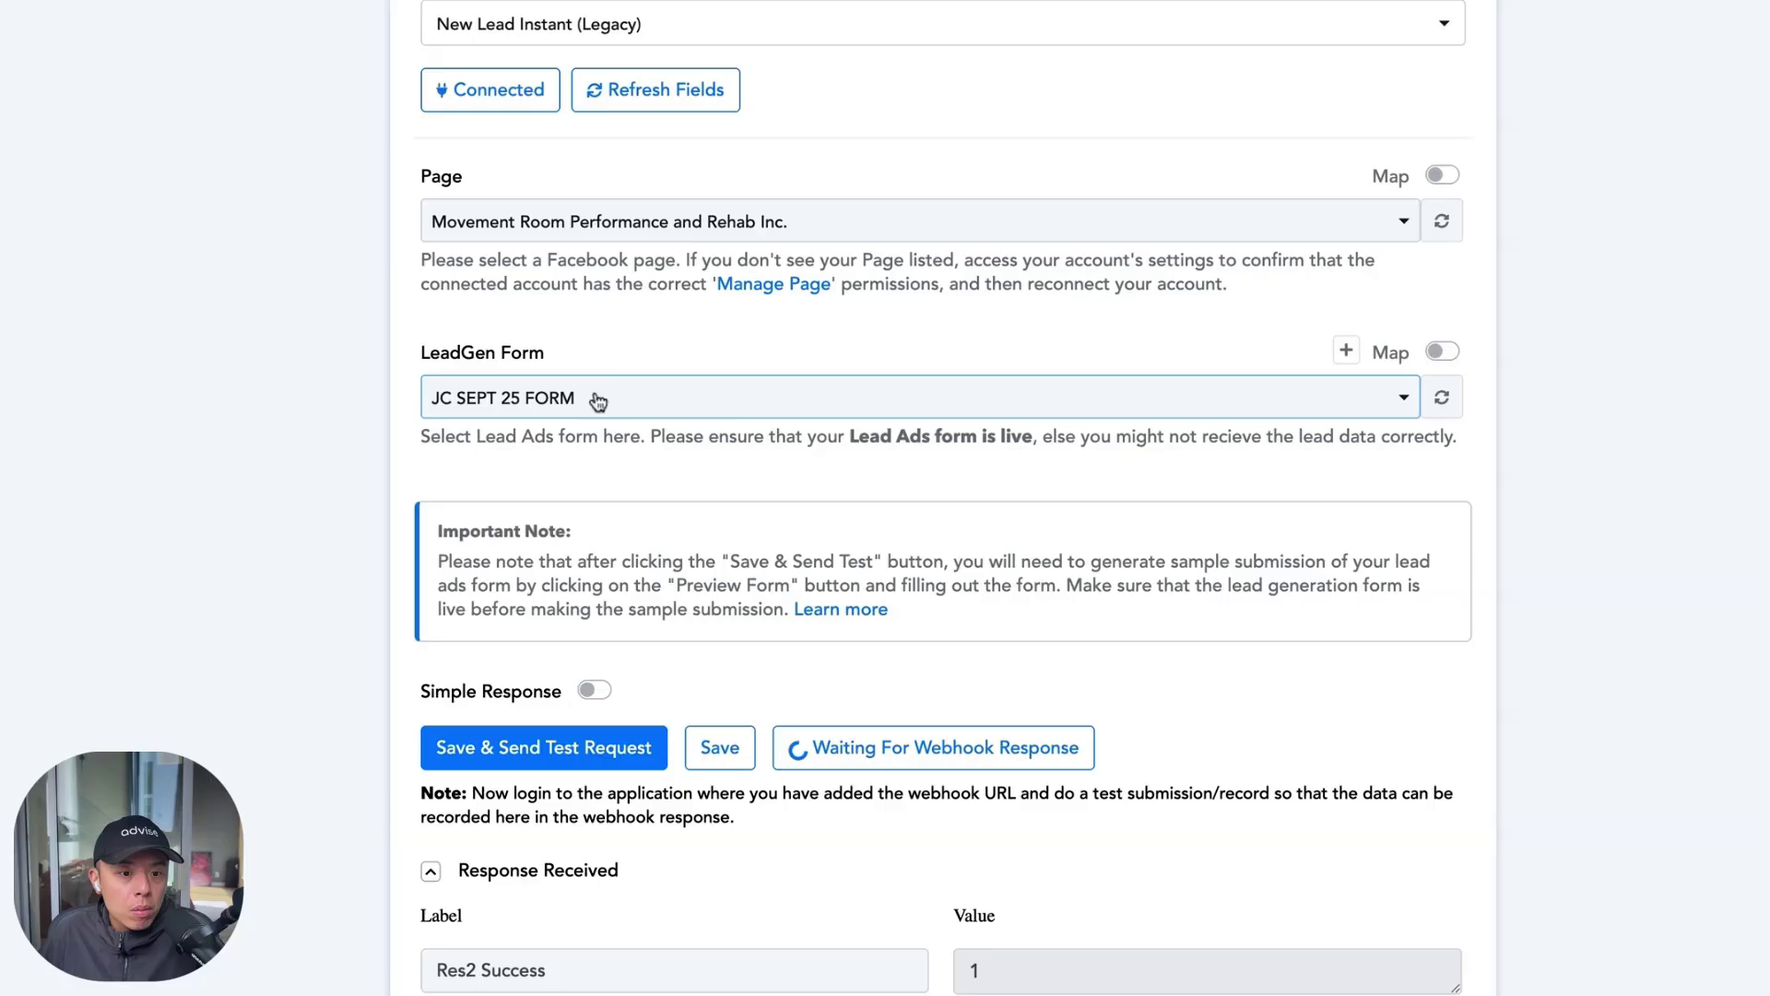
scroll(650, 653, "down", 8)
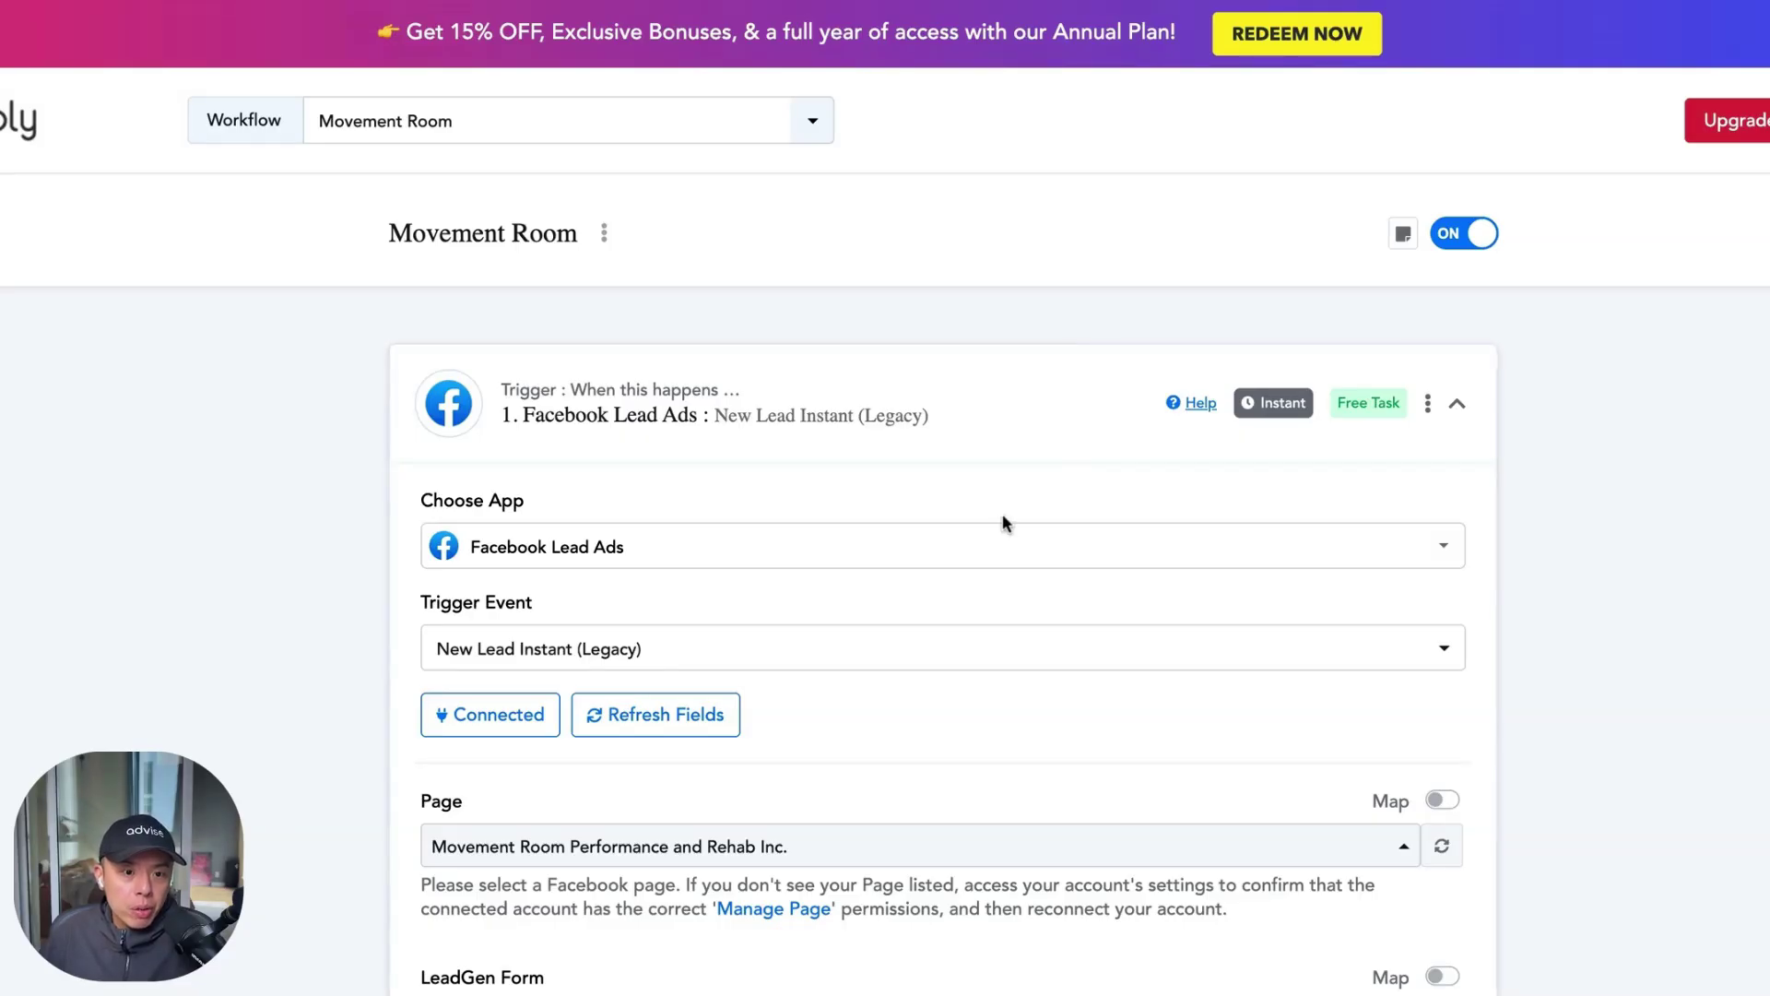
scroll(1000, 516, "down", 15)
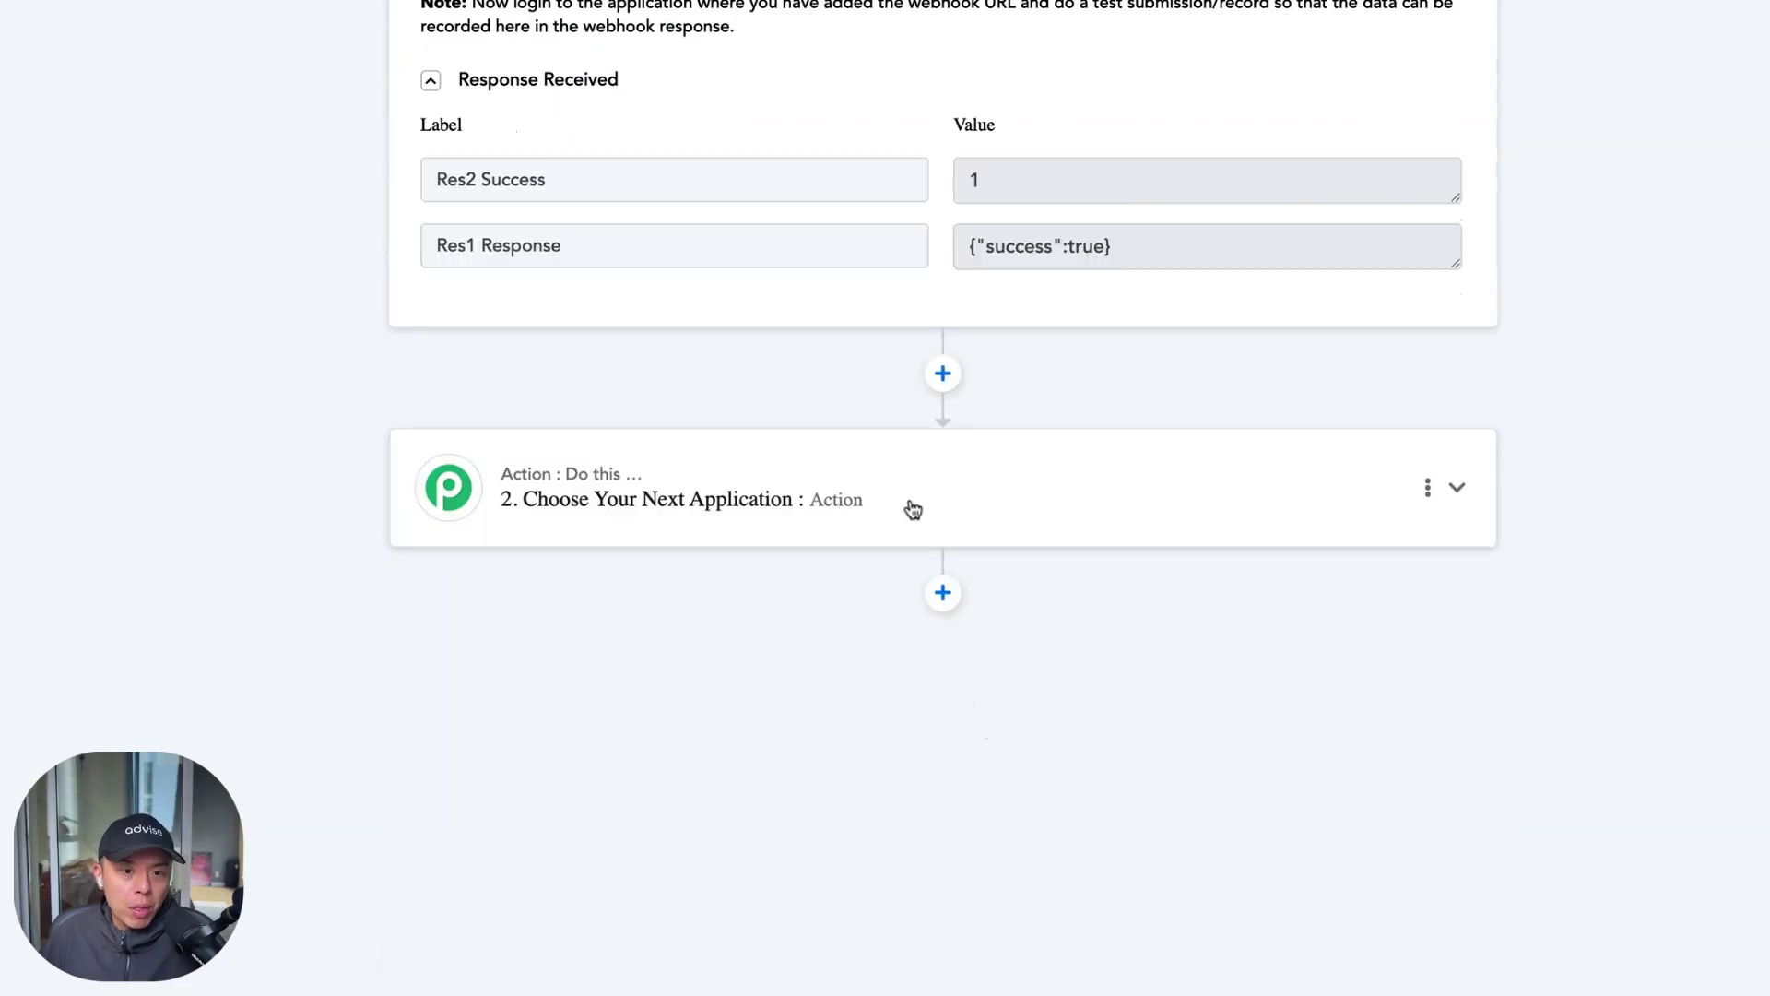
left_click(910, 506)
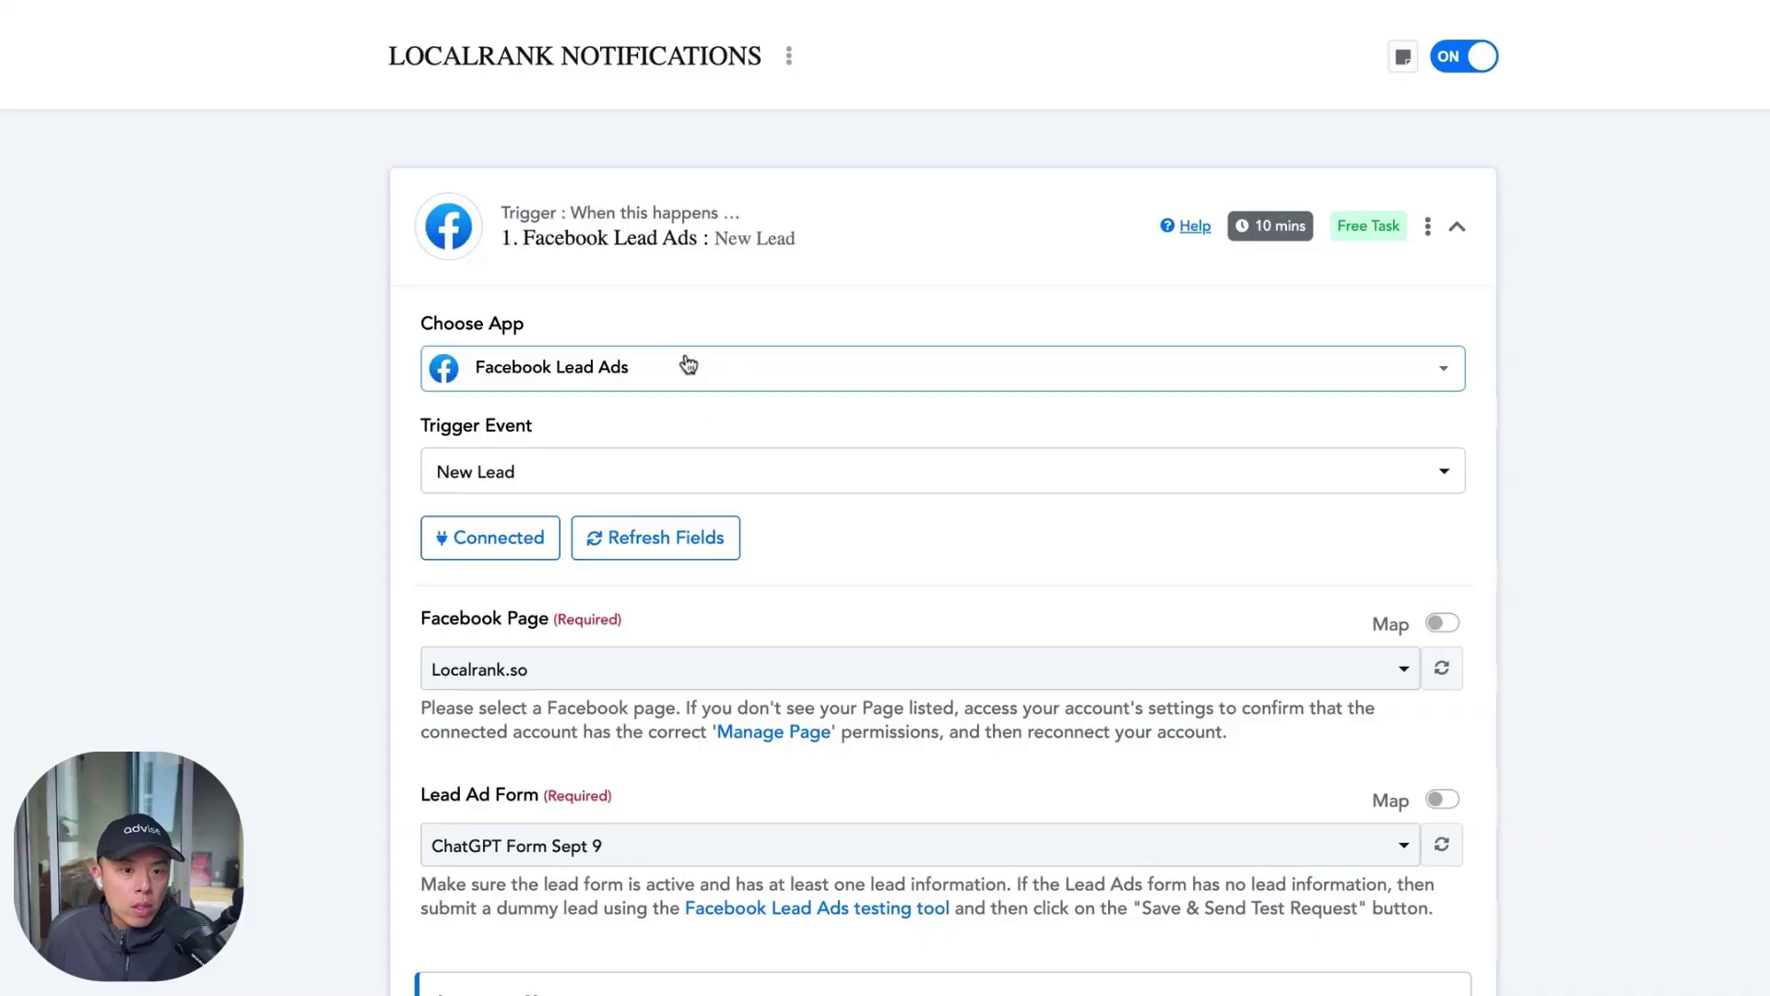
Open LOCALRANK NOTIFICATIONS, show the trigger's test lead data, and expand the Slack Send Channel Message step
left_click(672, 373)
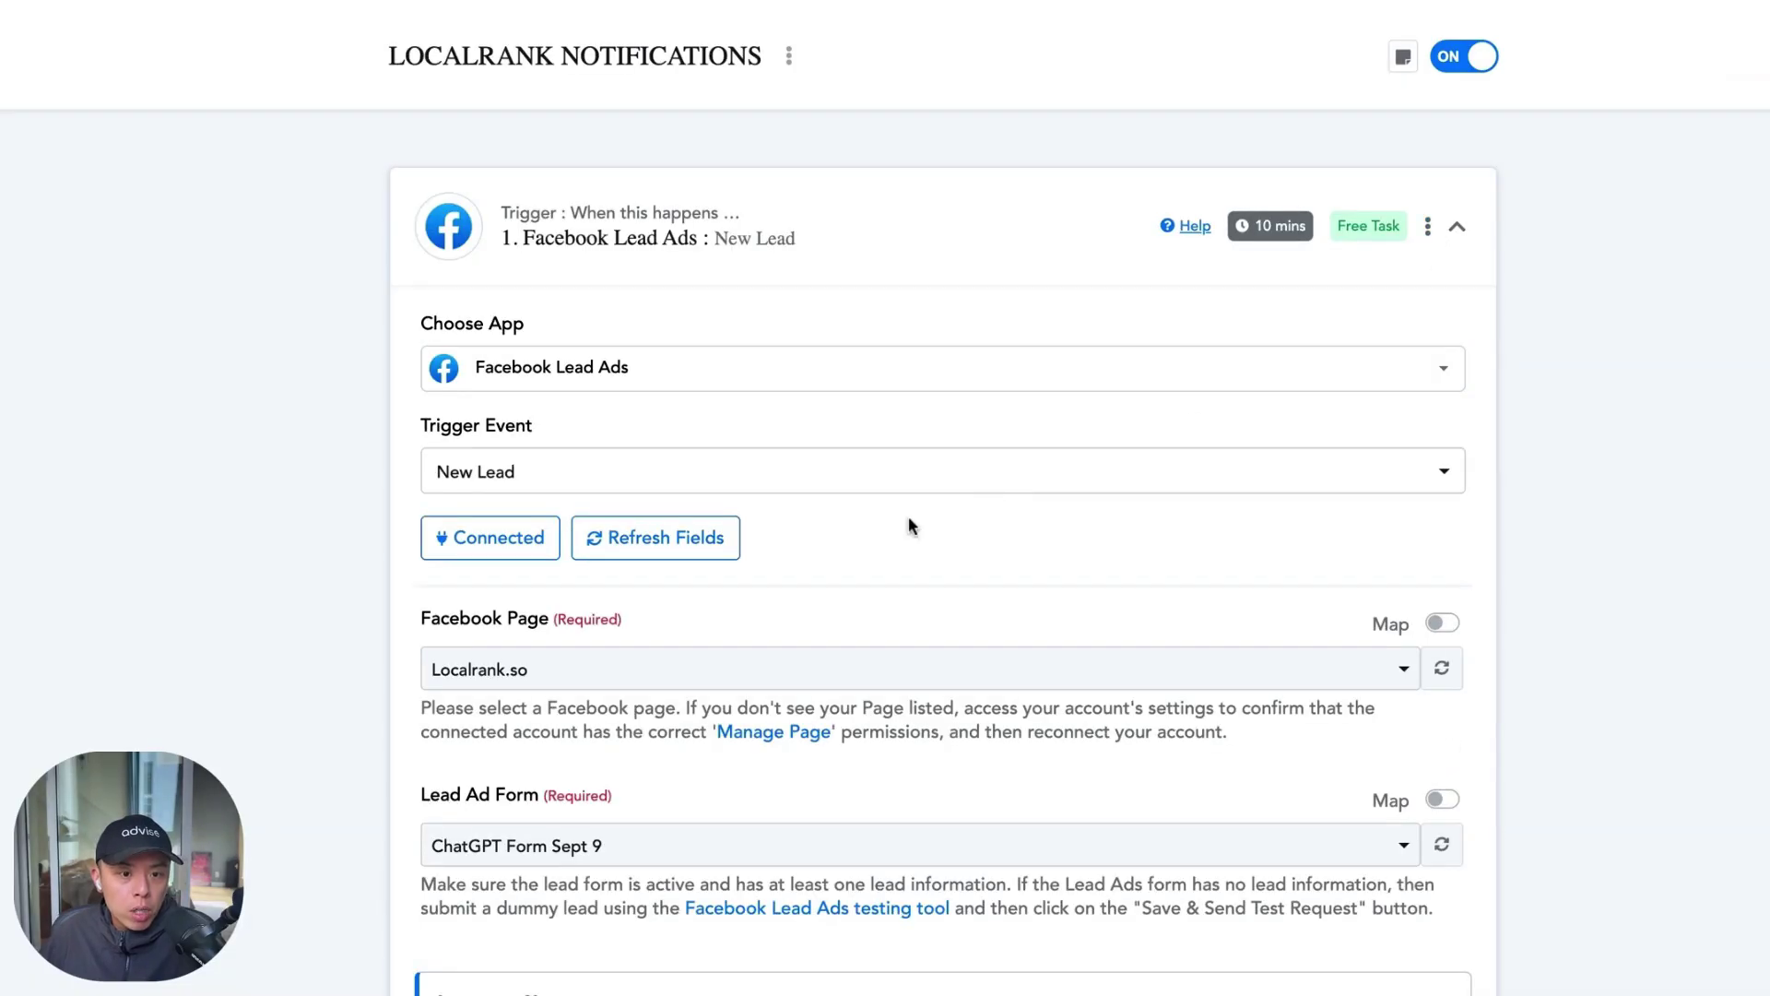
scroll(909, 517, "down", 1)
scroll(763, 620, "down", 10)
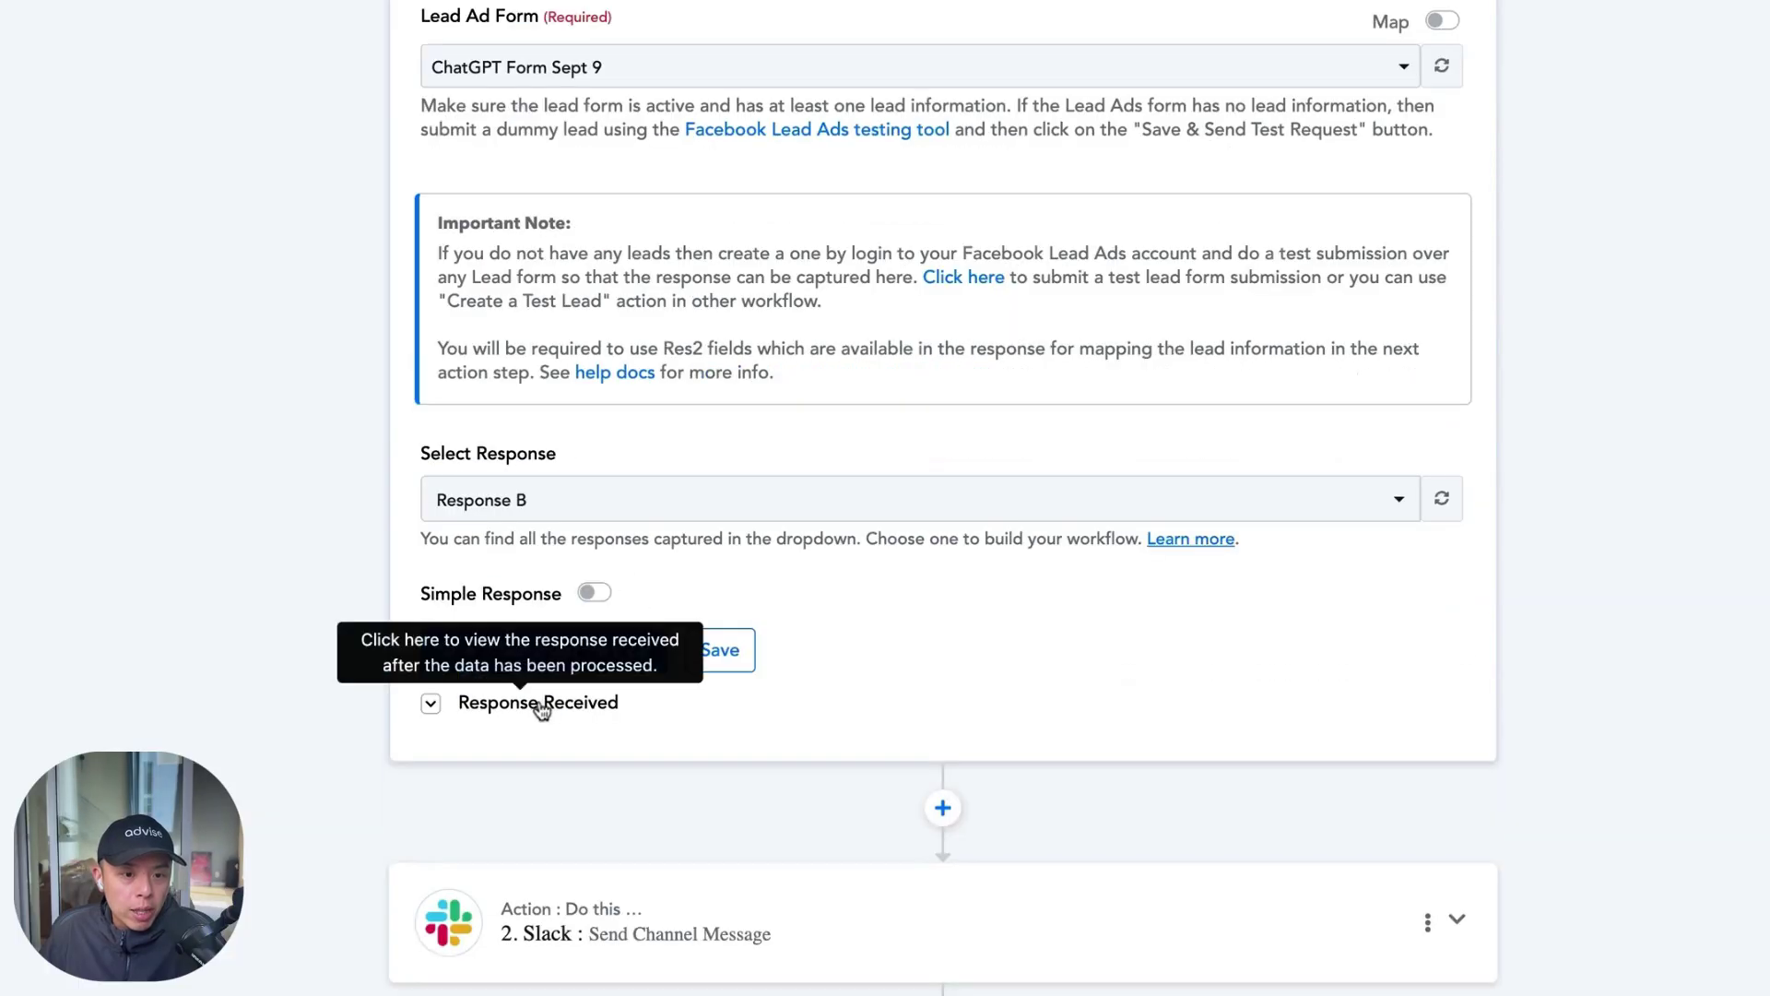
left_click(534, 703)
scroll(993, 512, "down", 5)
scroll(994, 507, "down", 15)
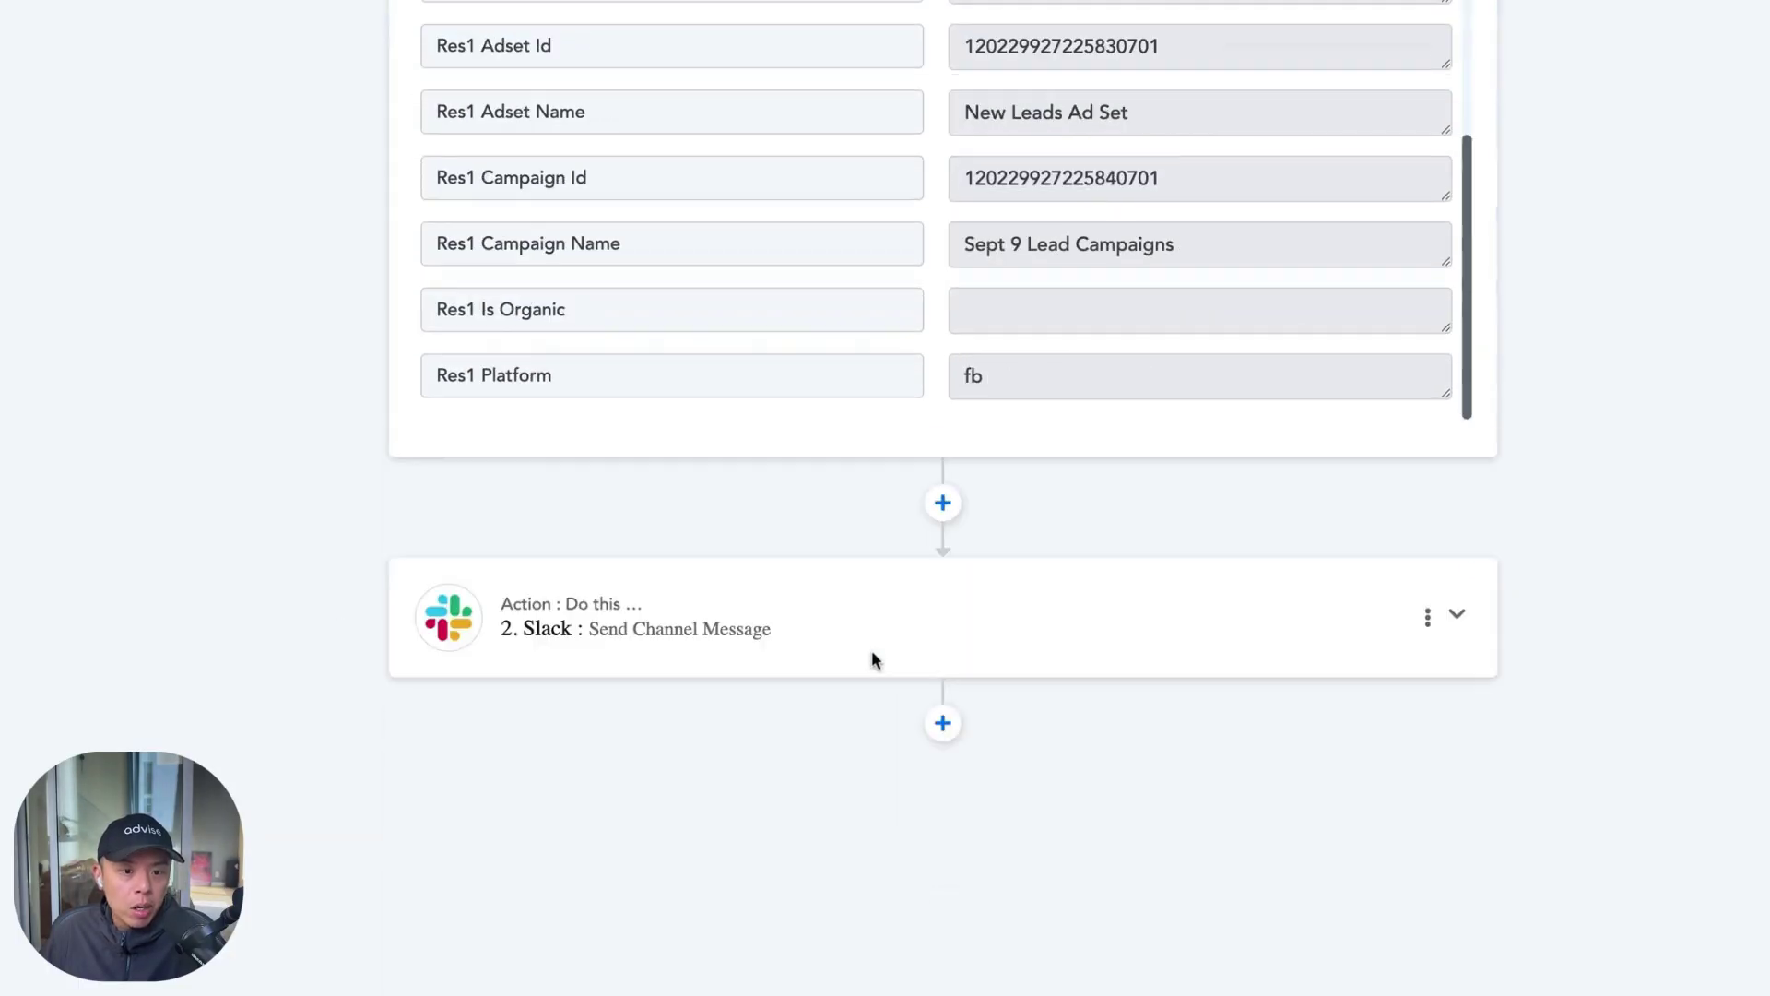
left_click(1008, 517)
scroll(968, 558, "up", 10)
scroll(806, 554, "up", 9)
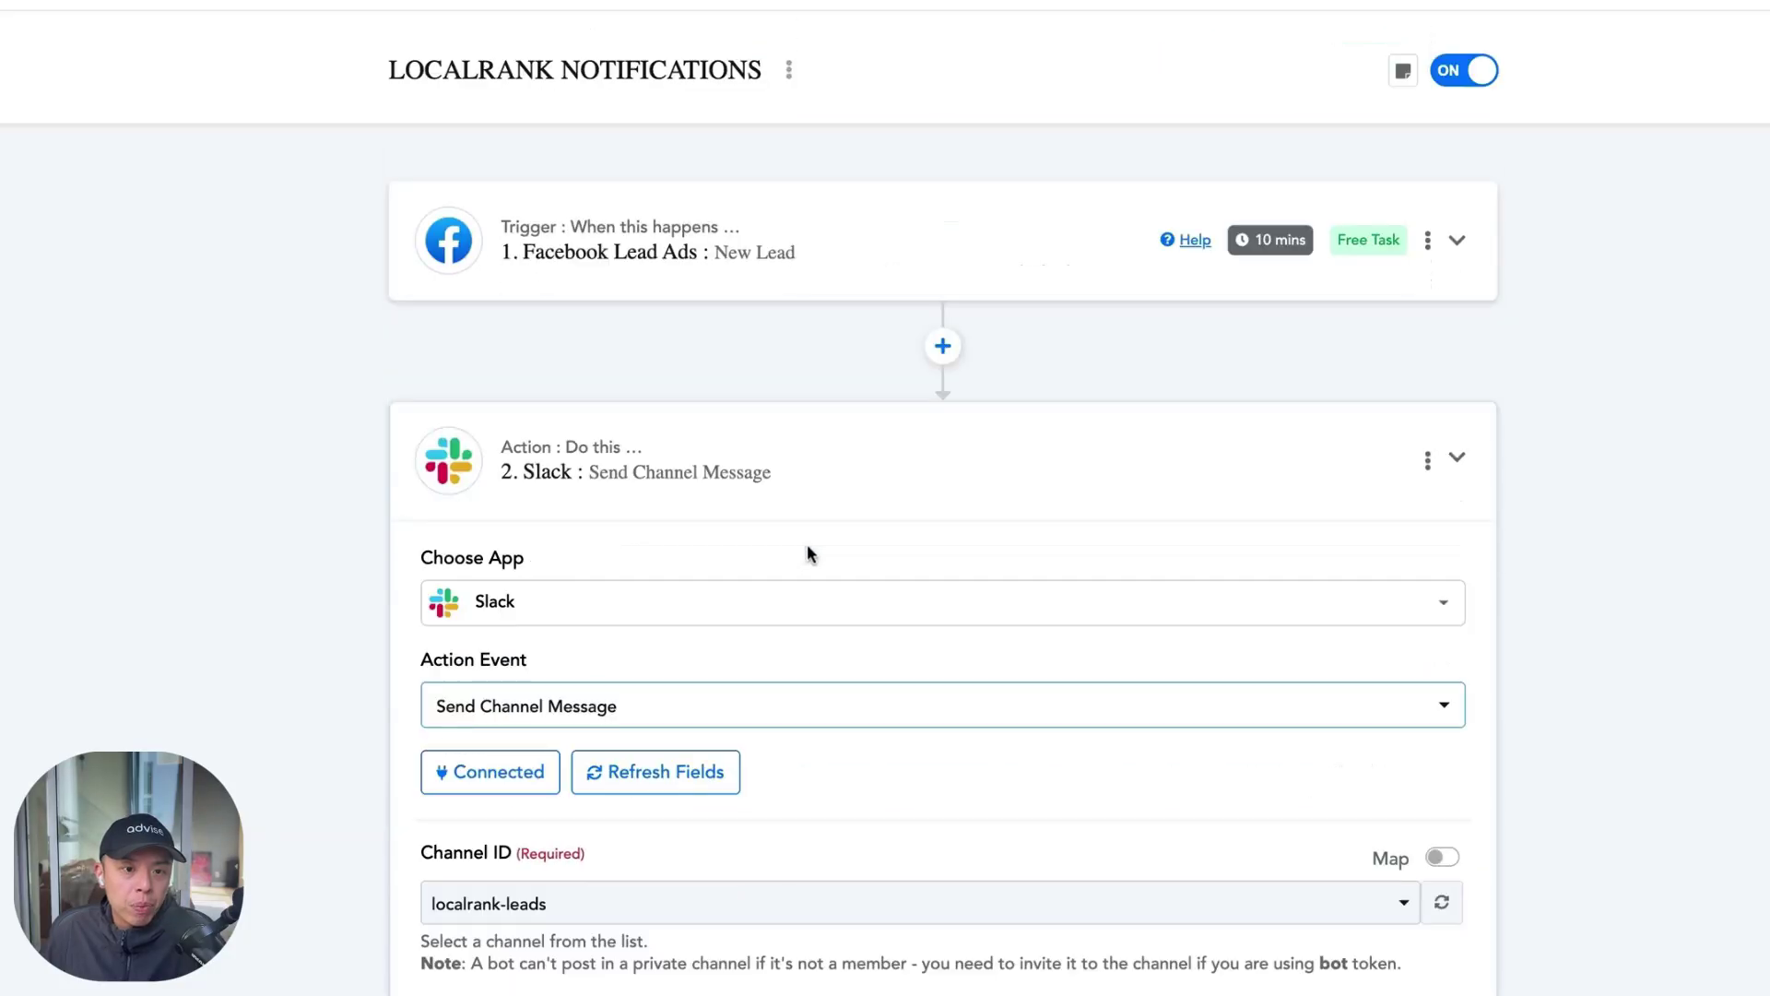
scroll(810, 556, "down", 18)
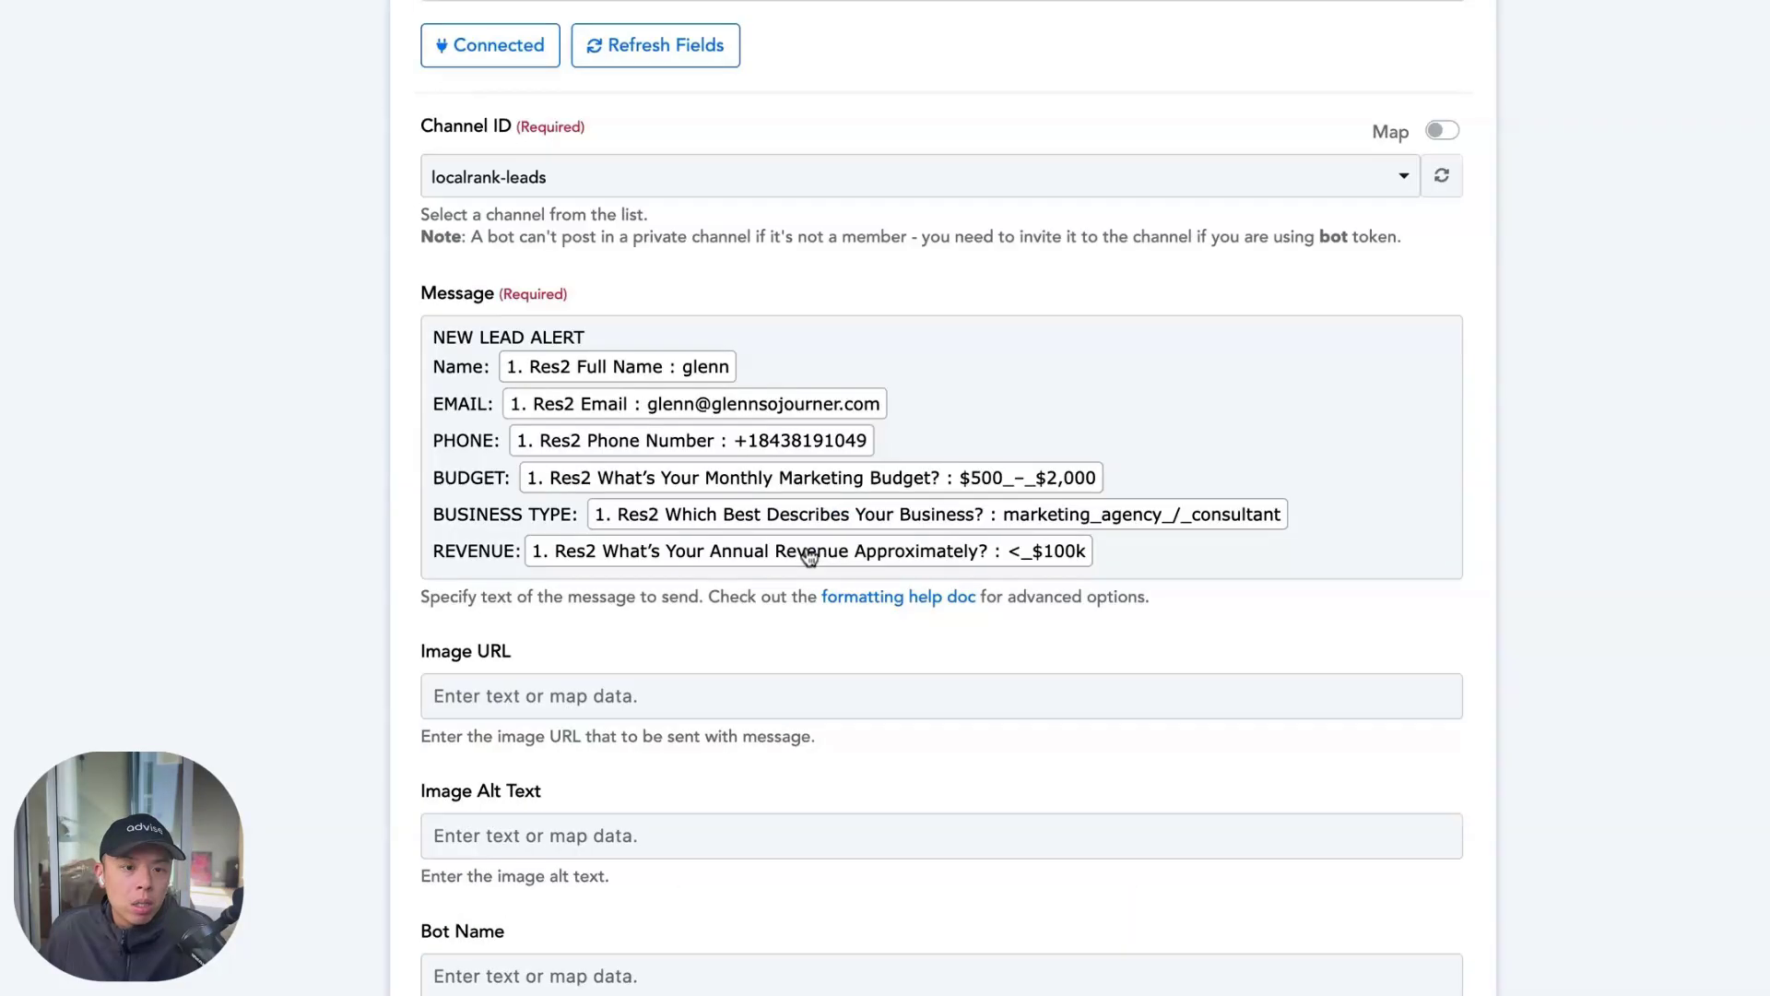
scroll(798, 512, "up", 15)
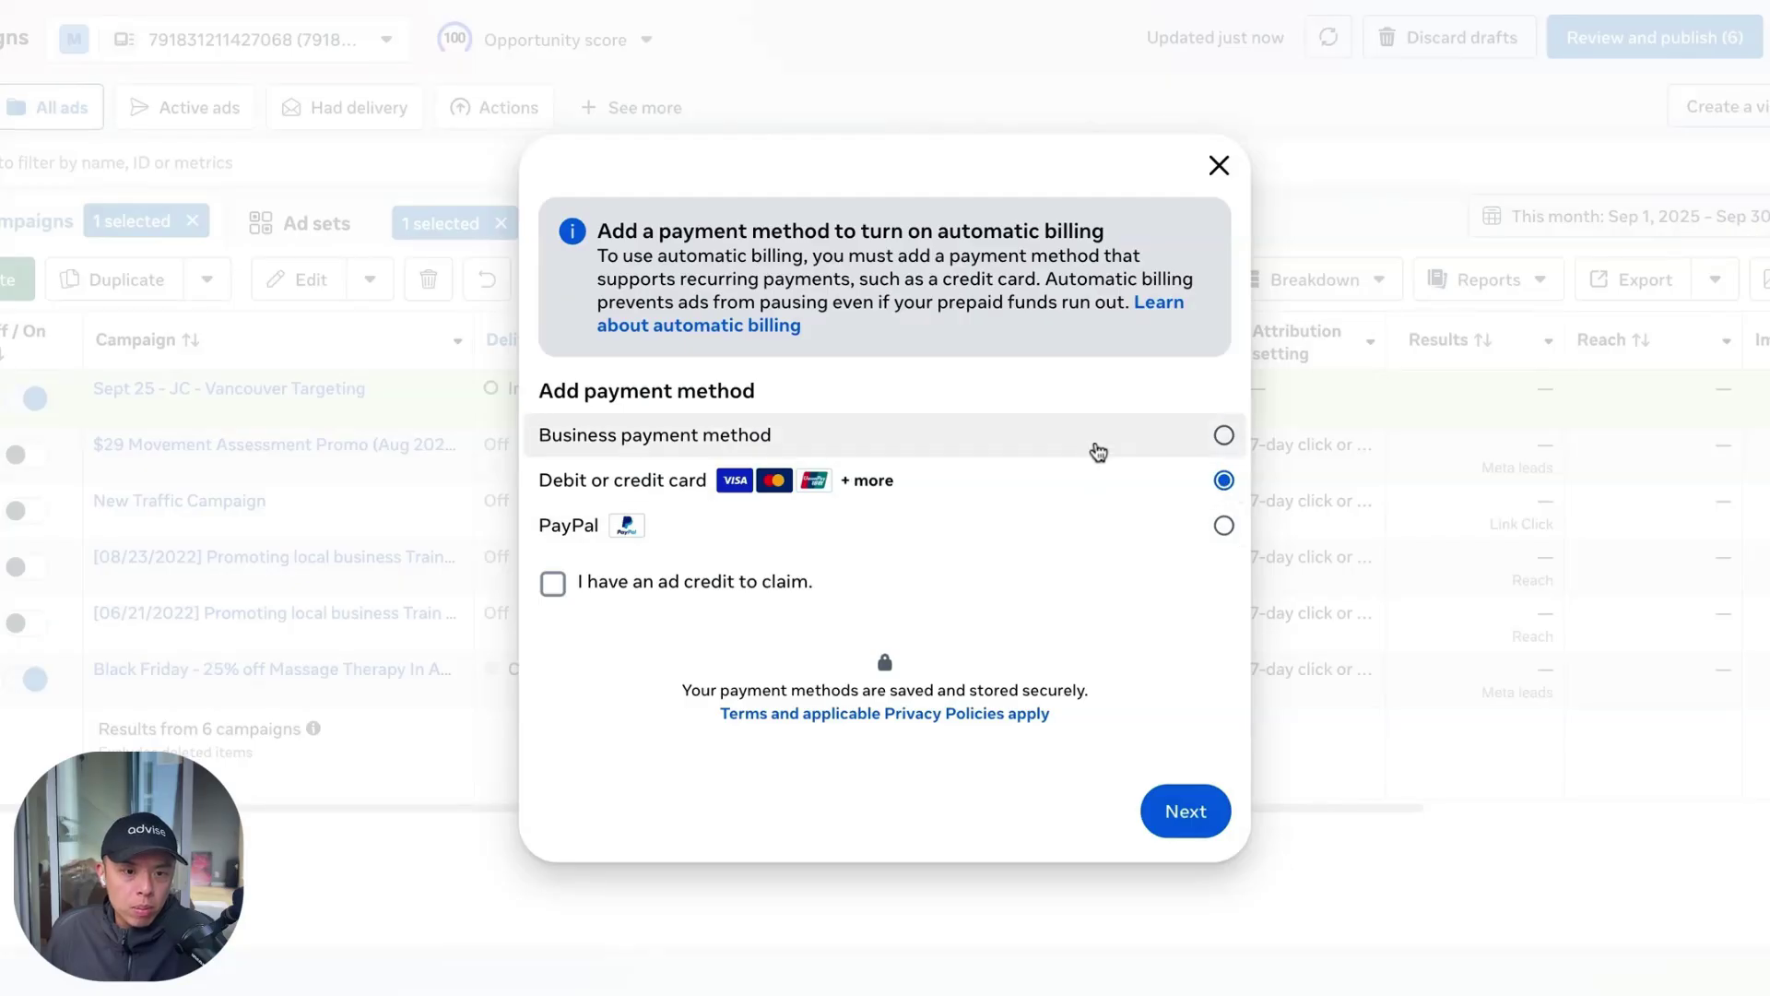
Choose Business payment method and set the saved Visa card as the default
left_click(1097, 451)
left_click(1180, 812)
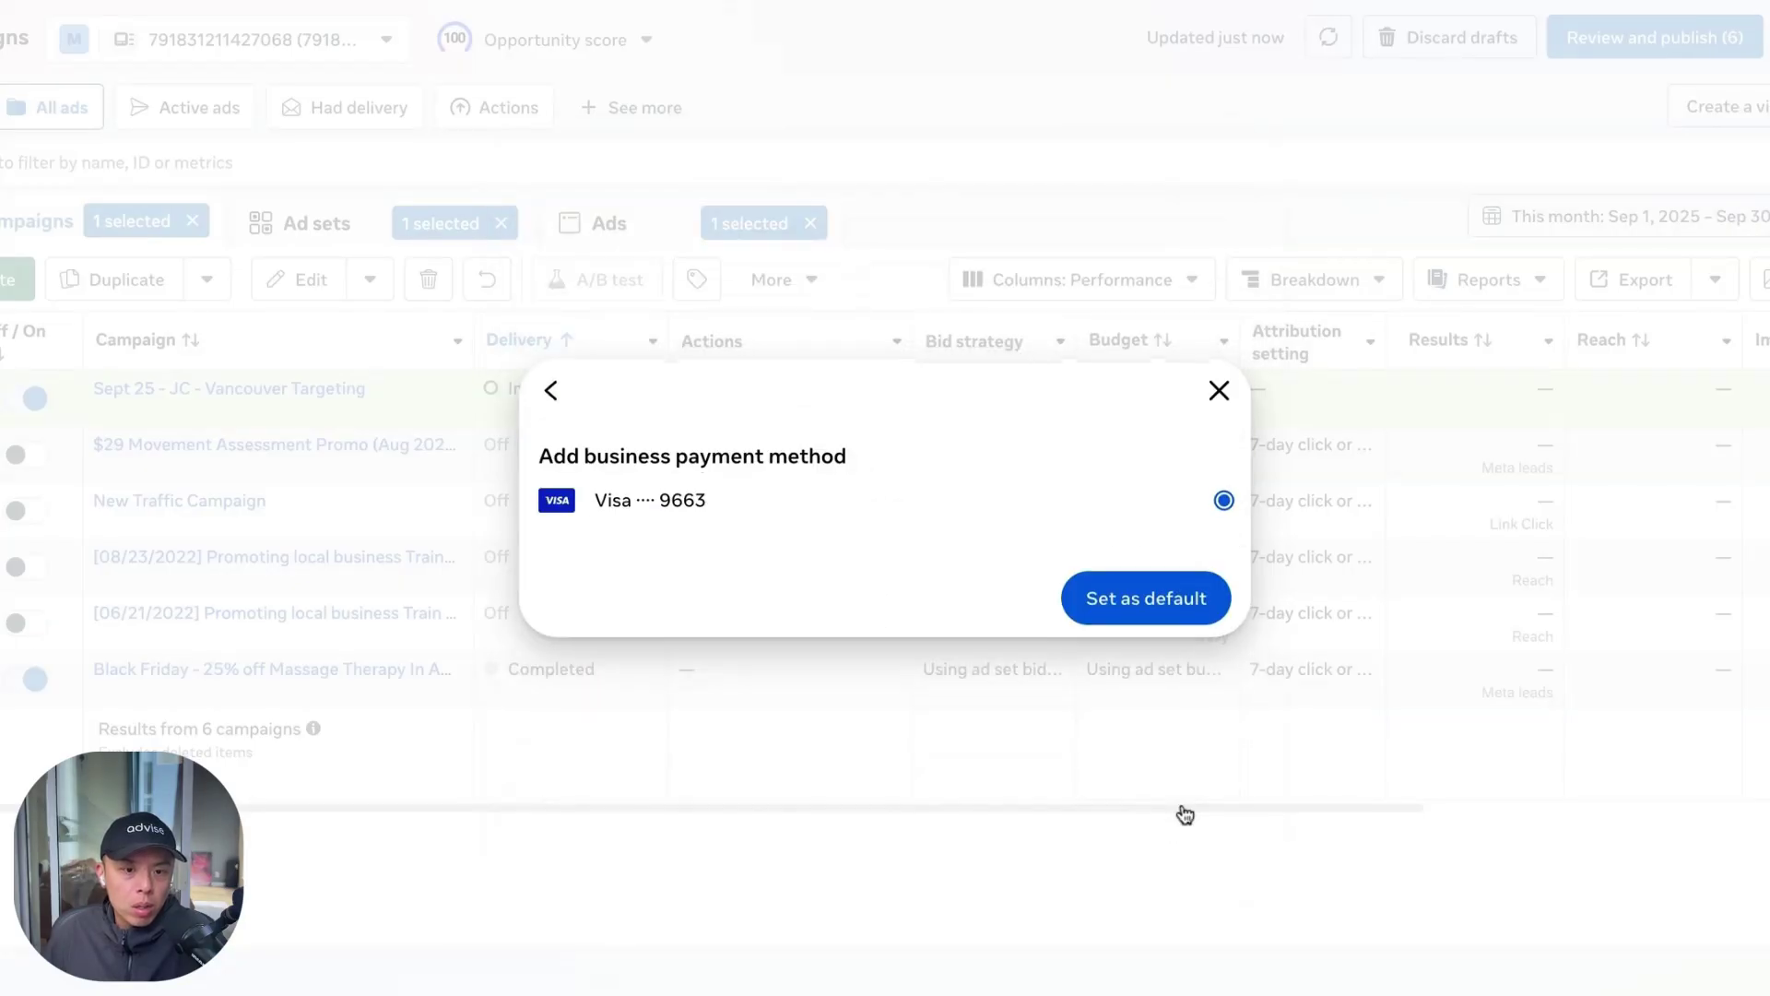
left_click(1153, 616)
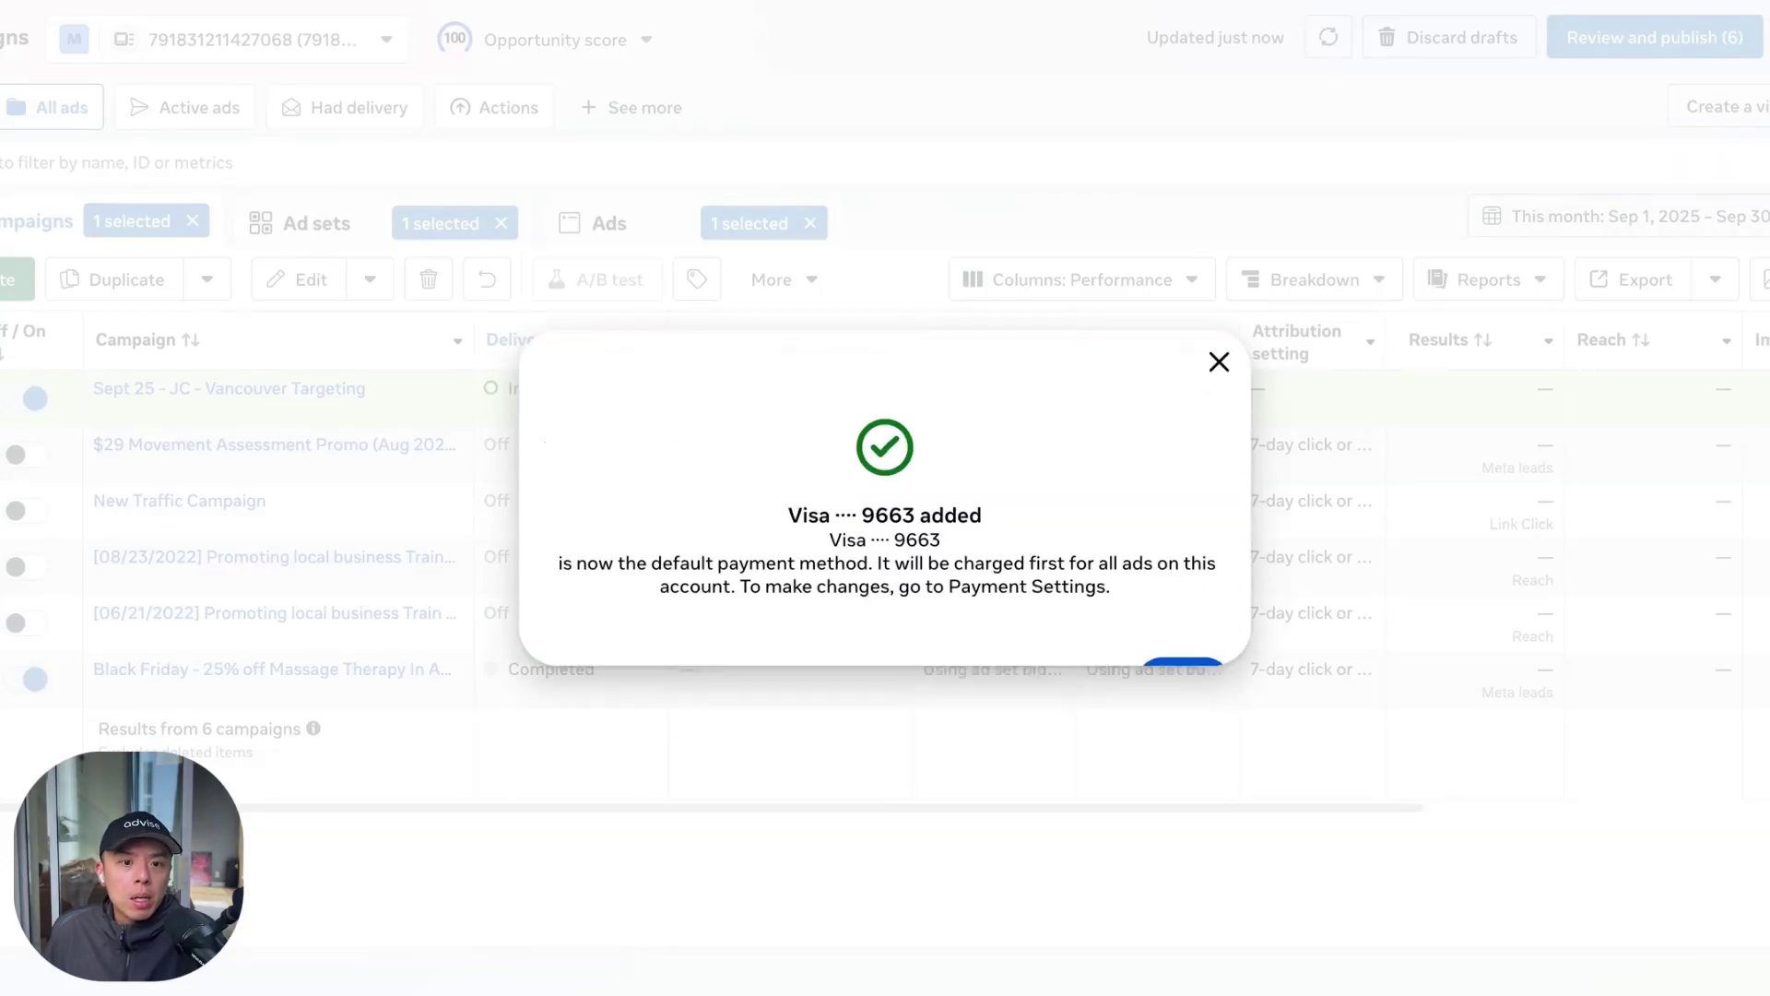
Open the Copy 3 ad's error and review its placement delivery warning
left_click(1184, 650)
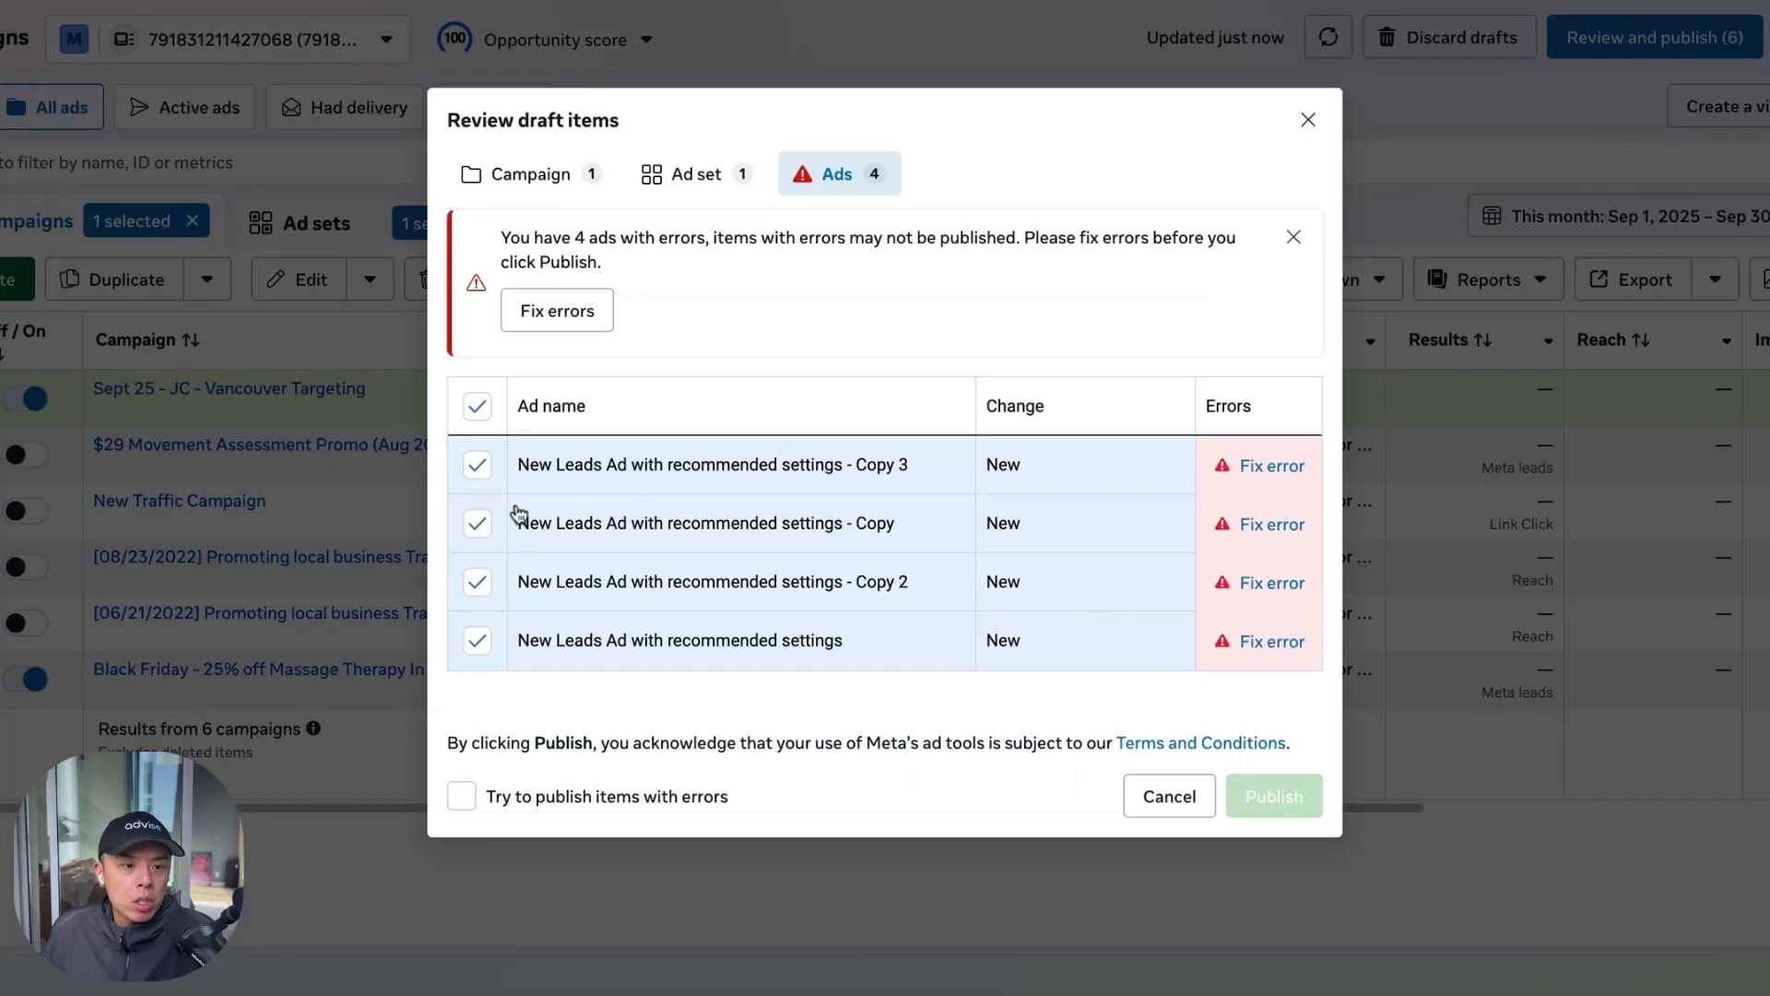
left_click(1265, 472)
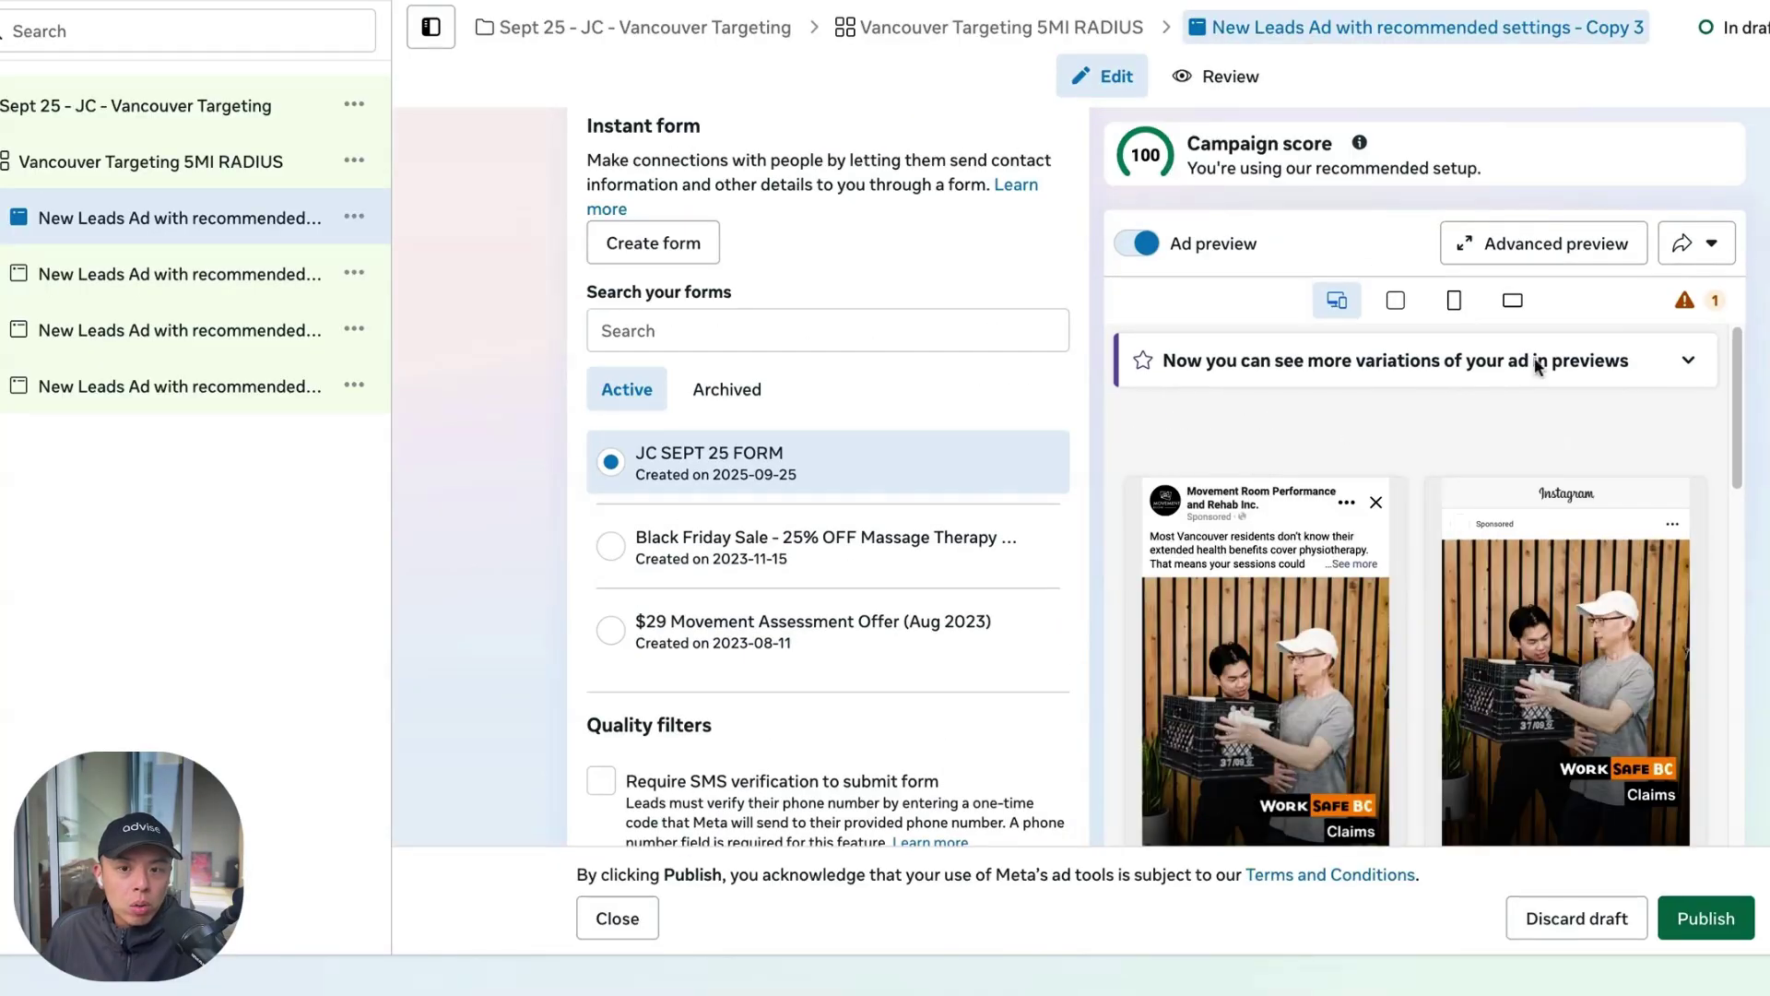
scroll(1043, 472, "down", 5)
scroll(1044, 472, "down", 15)
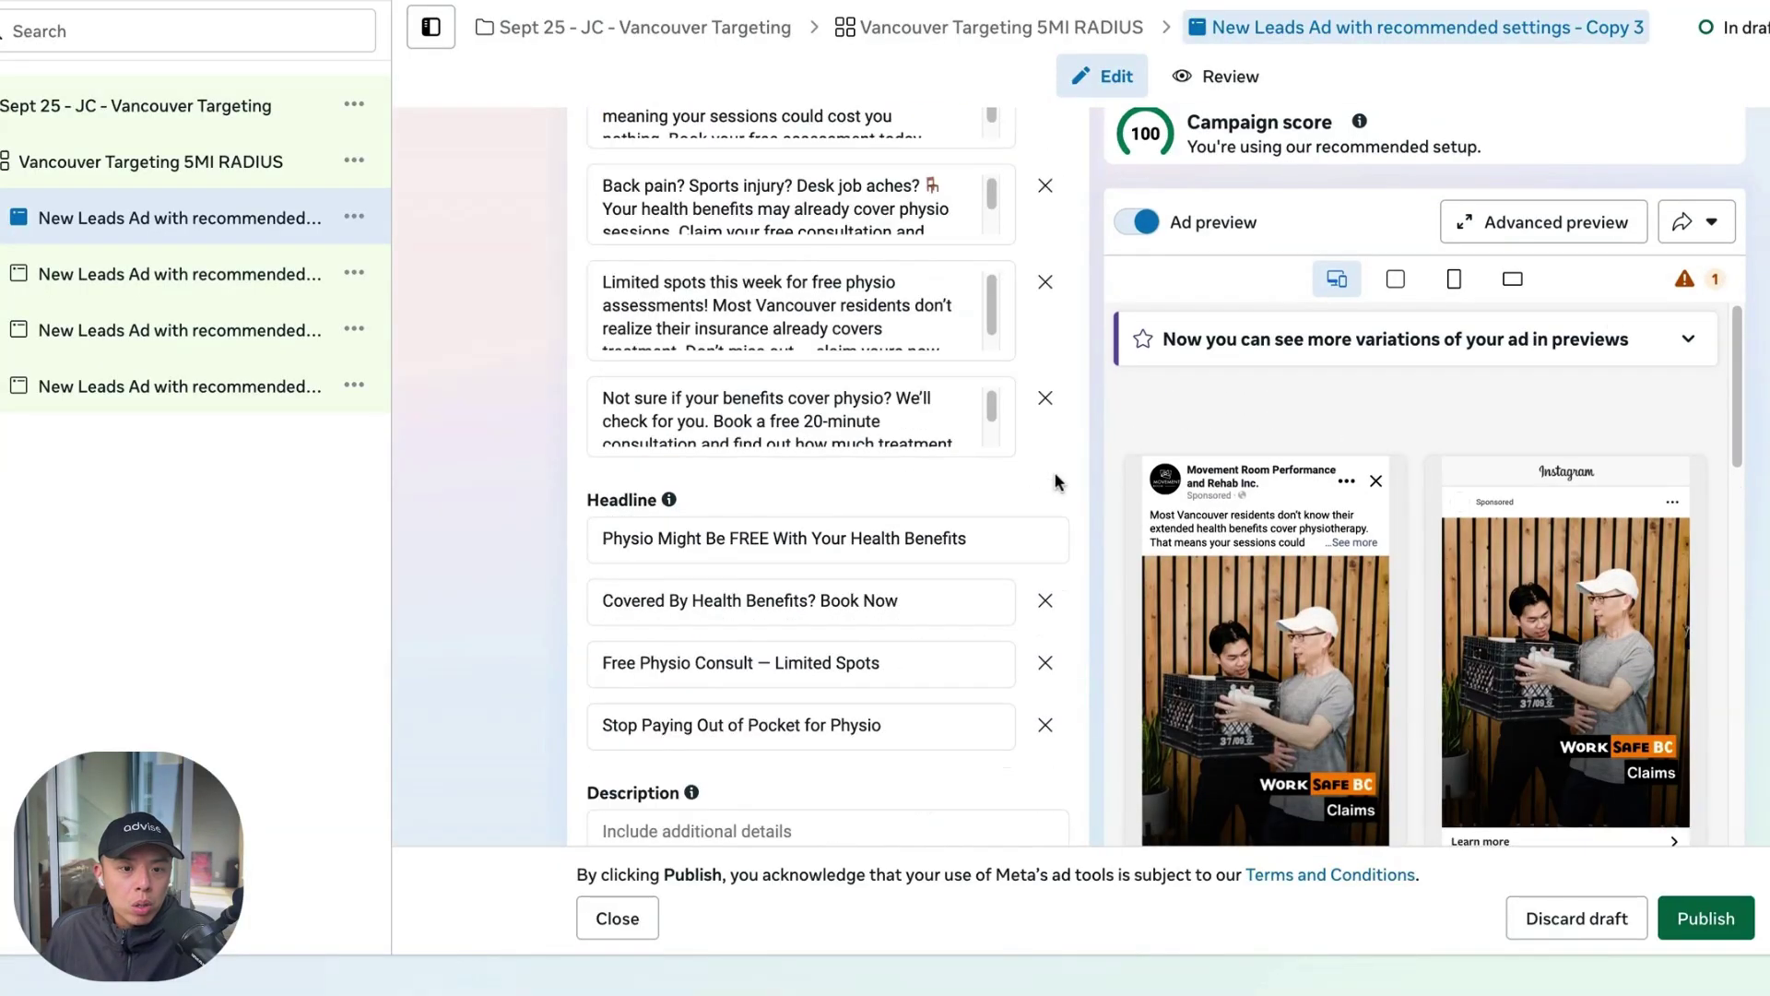
scroll(1650, 443, "up", 10)
scroll(1659, 406, "up", 10)
left_click(1686, 299)
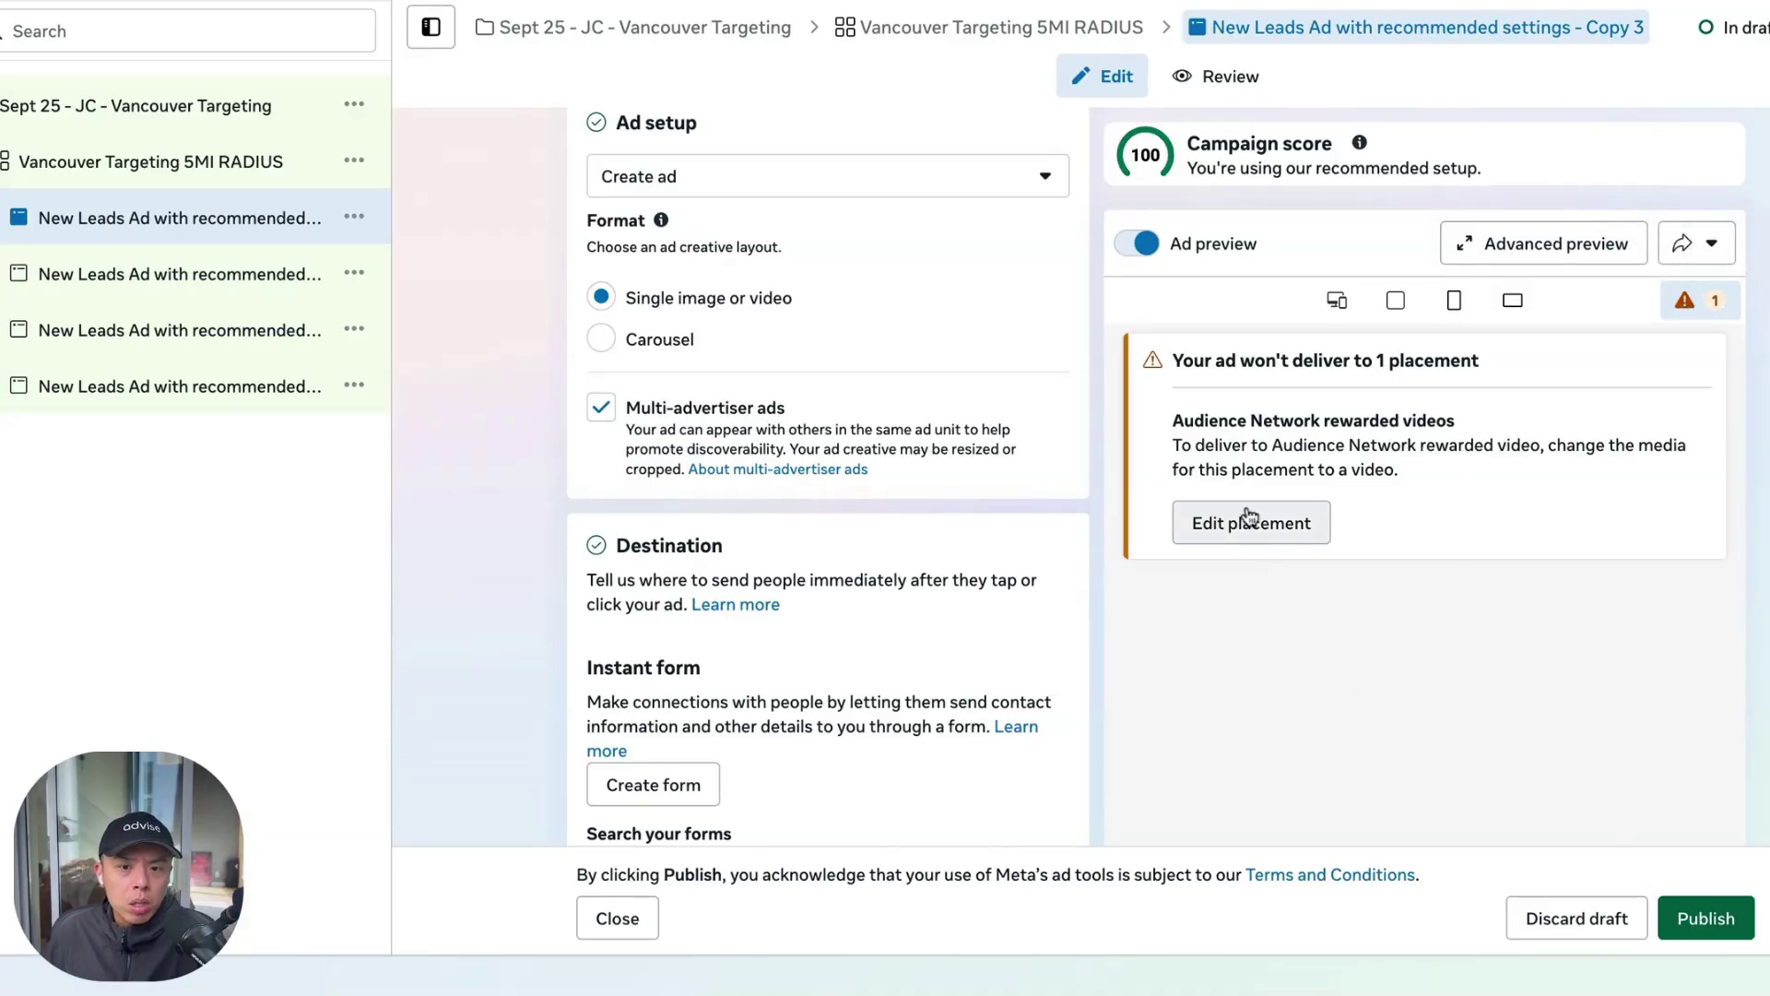
Publish the ad, confirming the Visa card as the business payment method, and view campaigns
left_click(1695, 931)
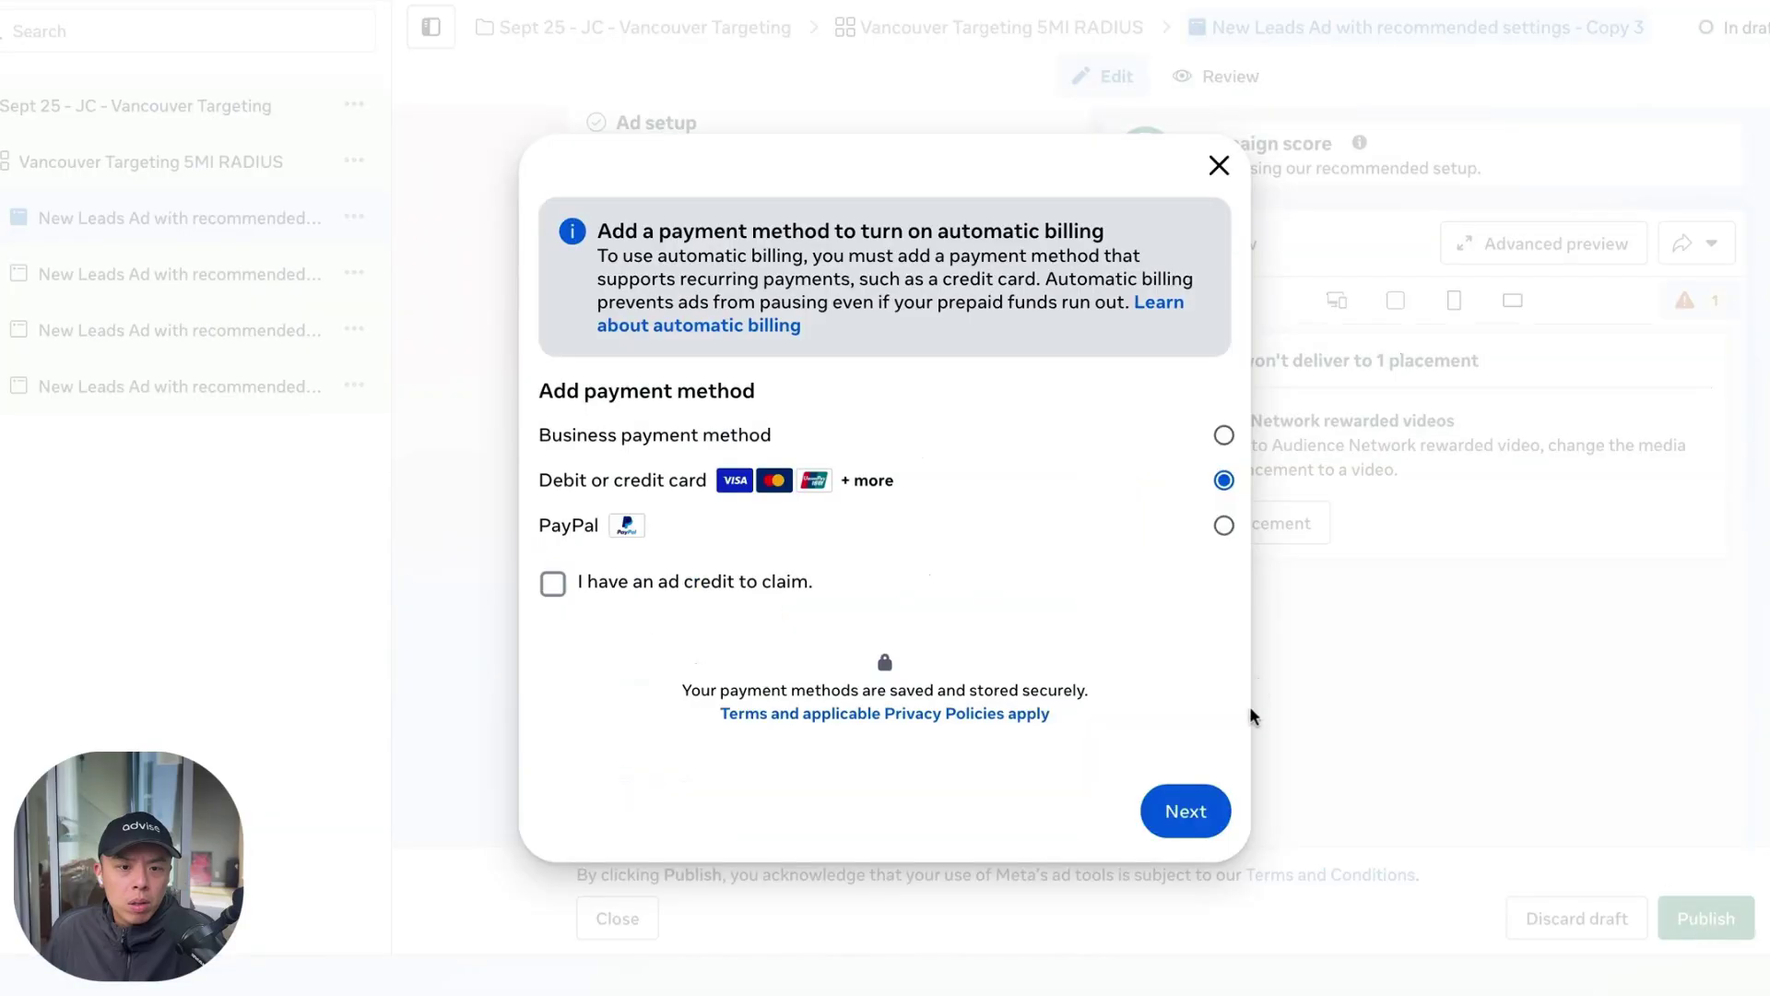
left_click(1208, 434)
left_click(1203, 807)
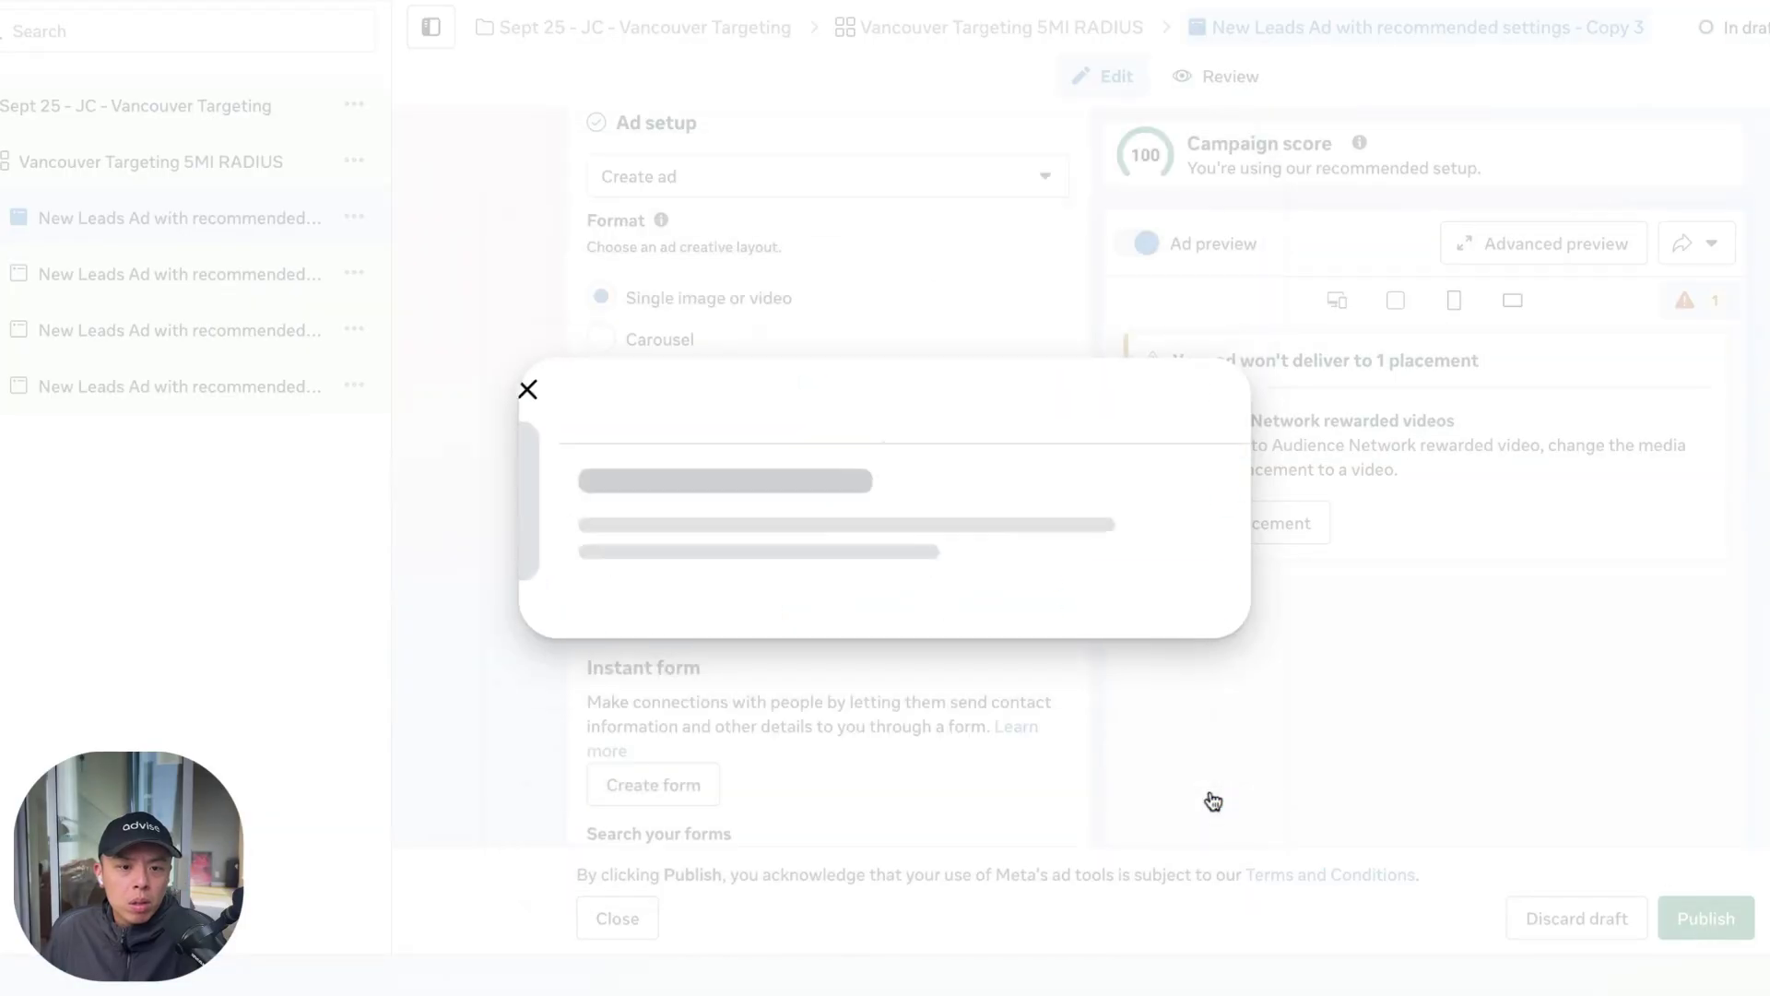
left_click(1176, 598)
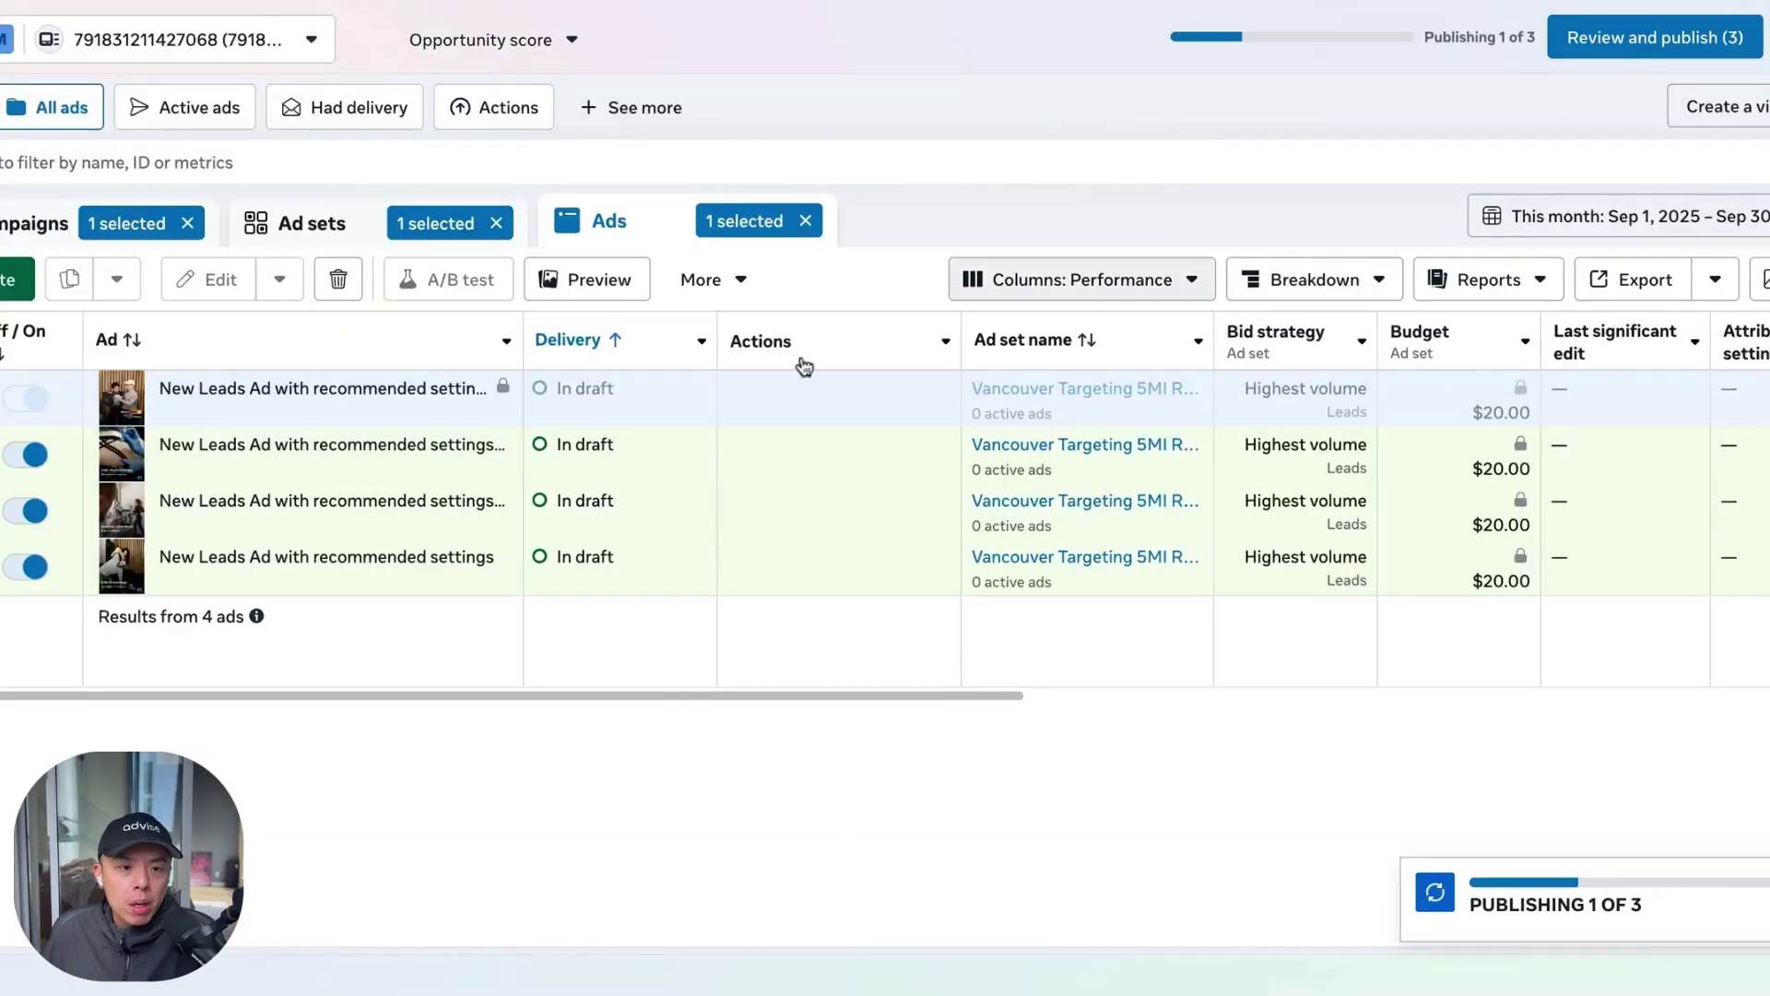
left_click(83, 243)
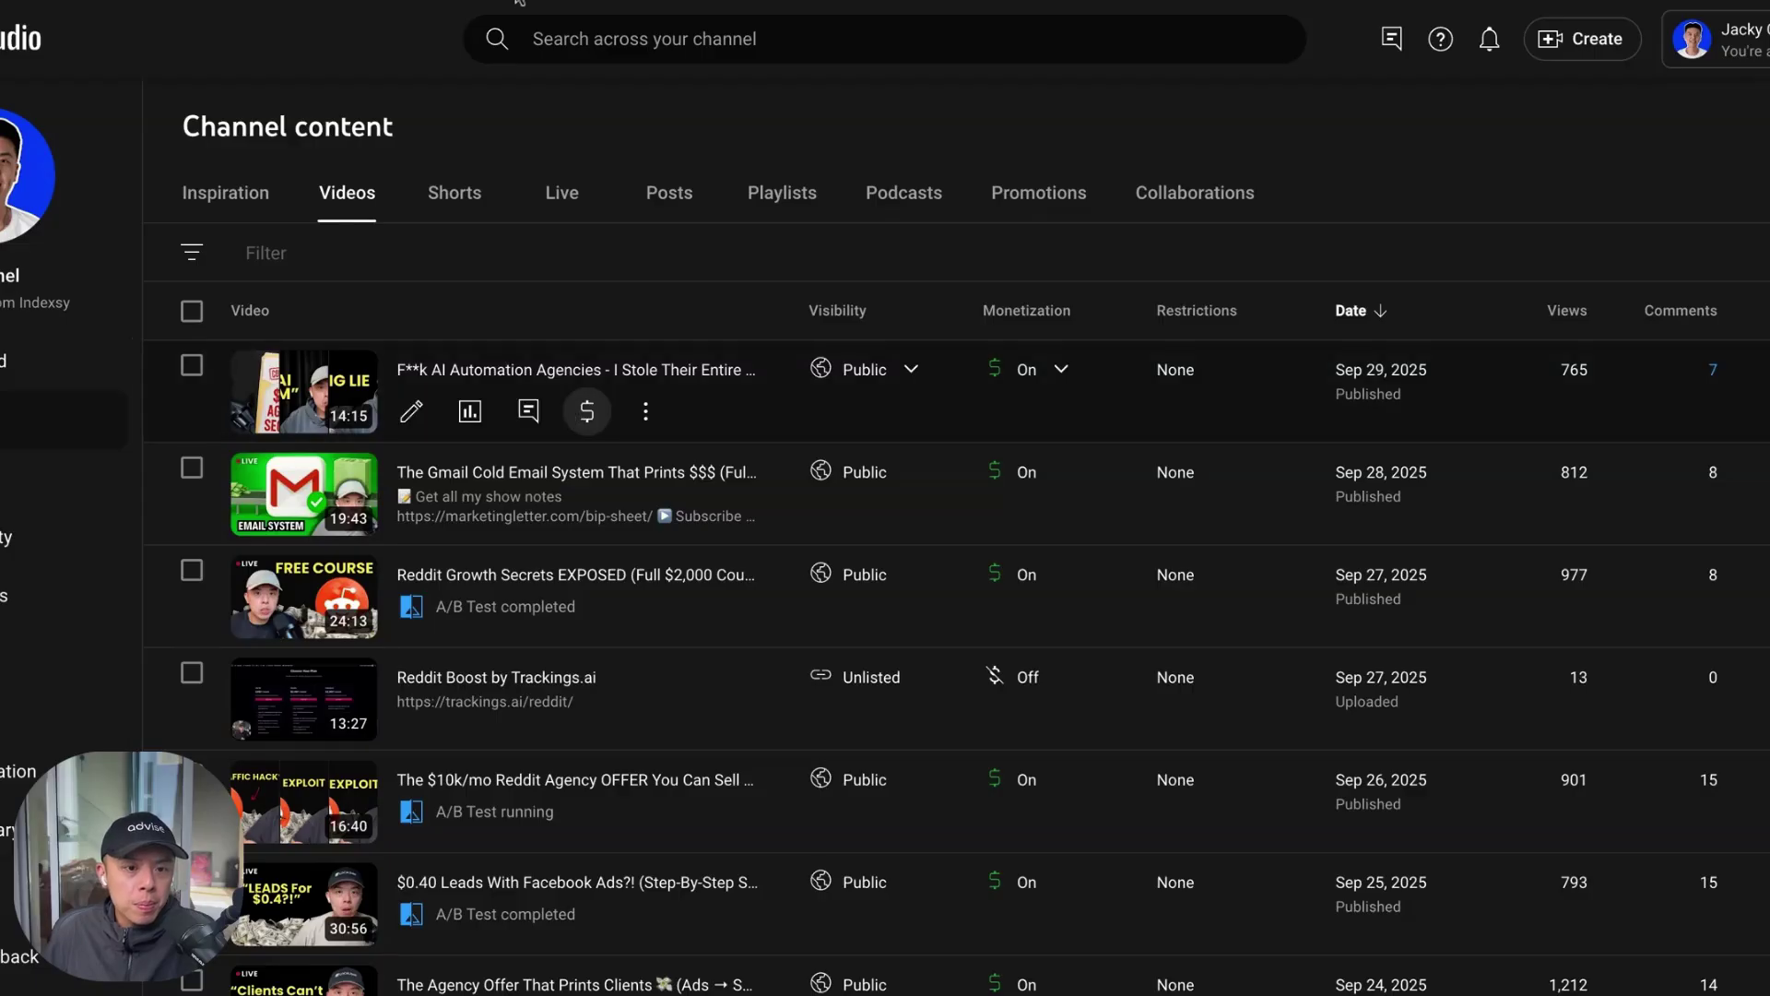
Open the newest video's comments and heart the transcription, Craigslist and software-pieces comments
left_click(568, 411)
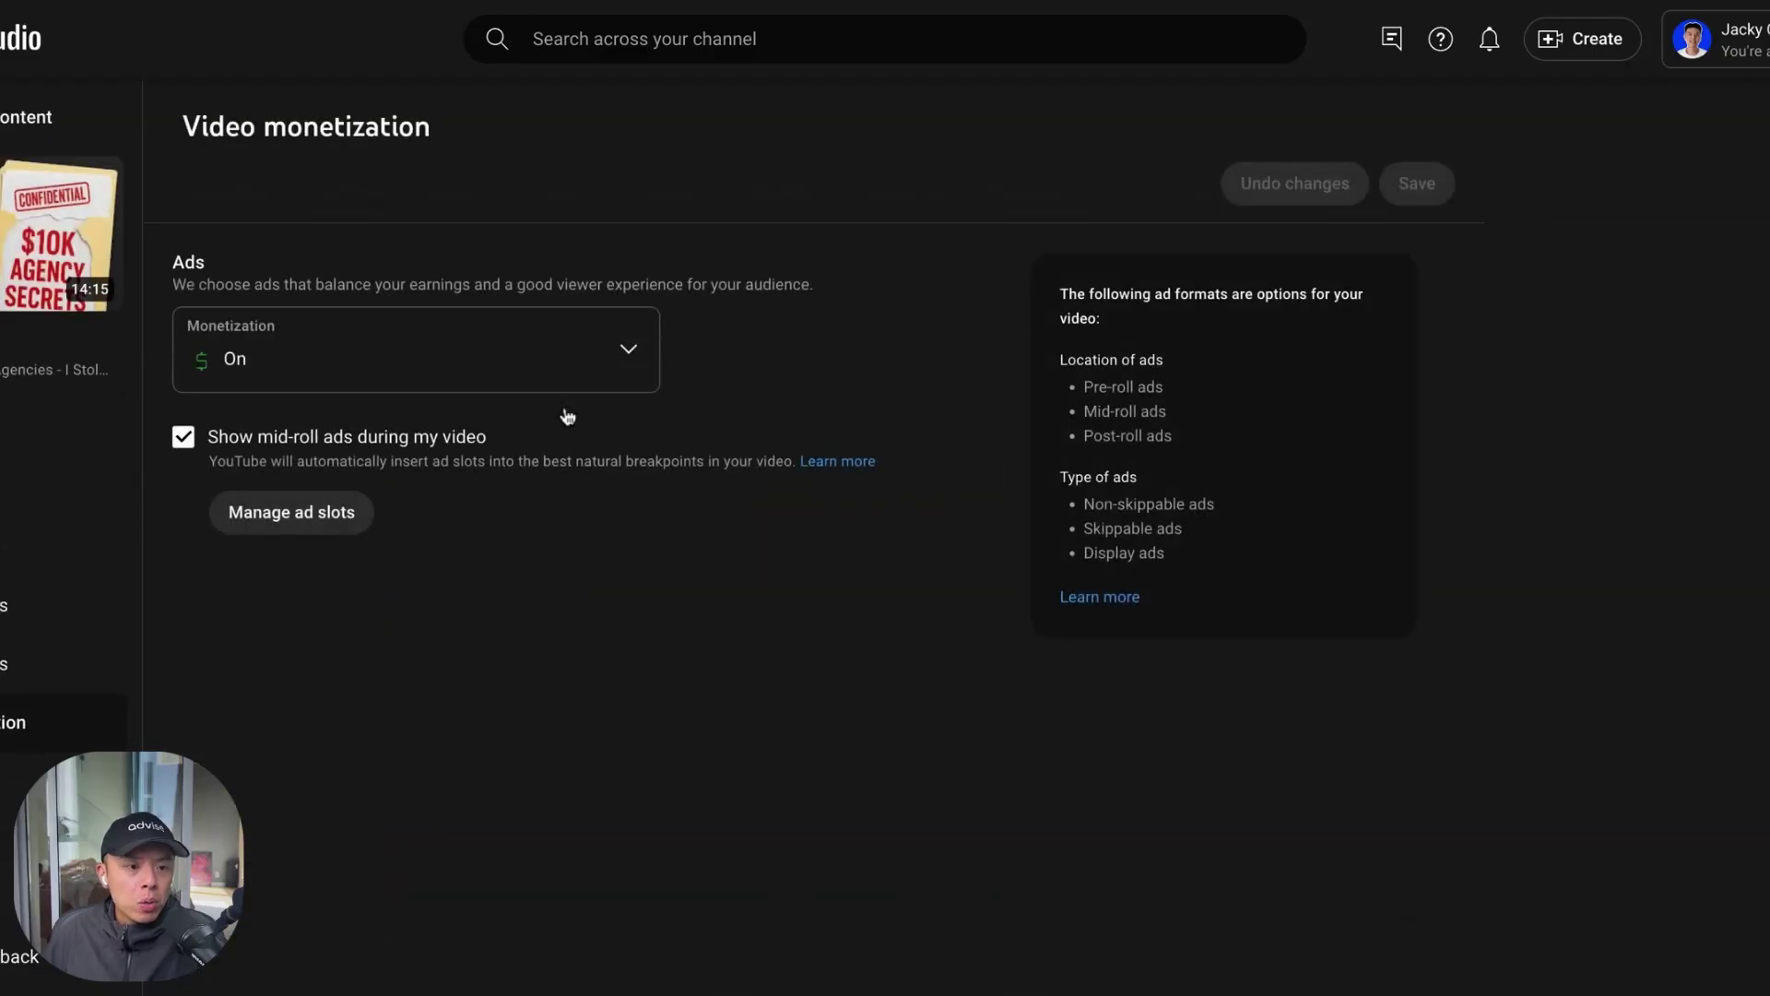
left_click(18, 605)
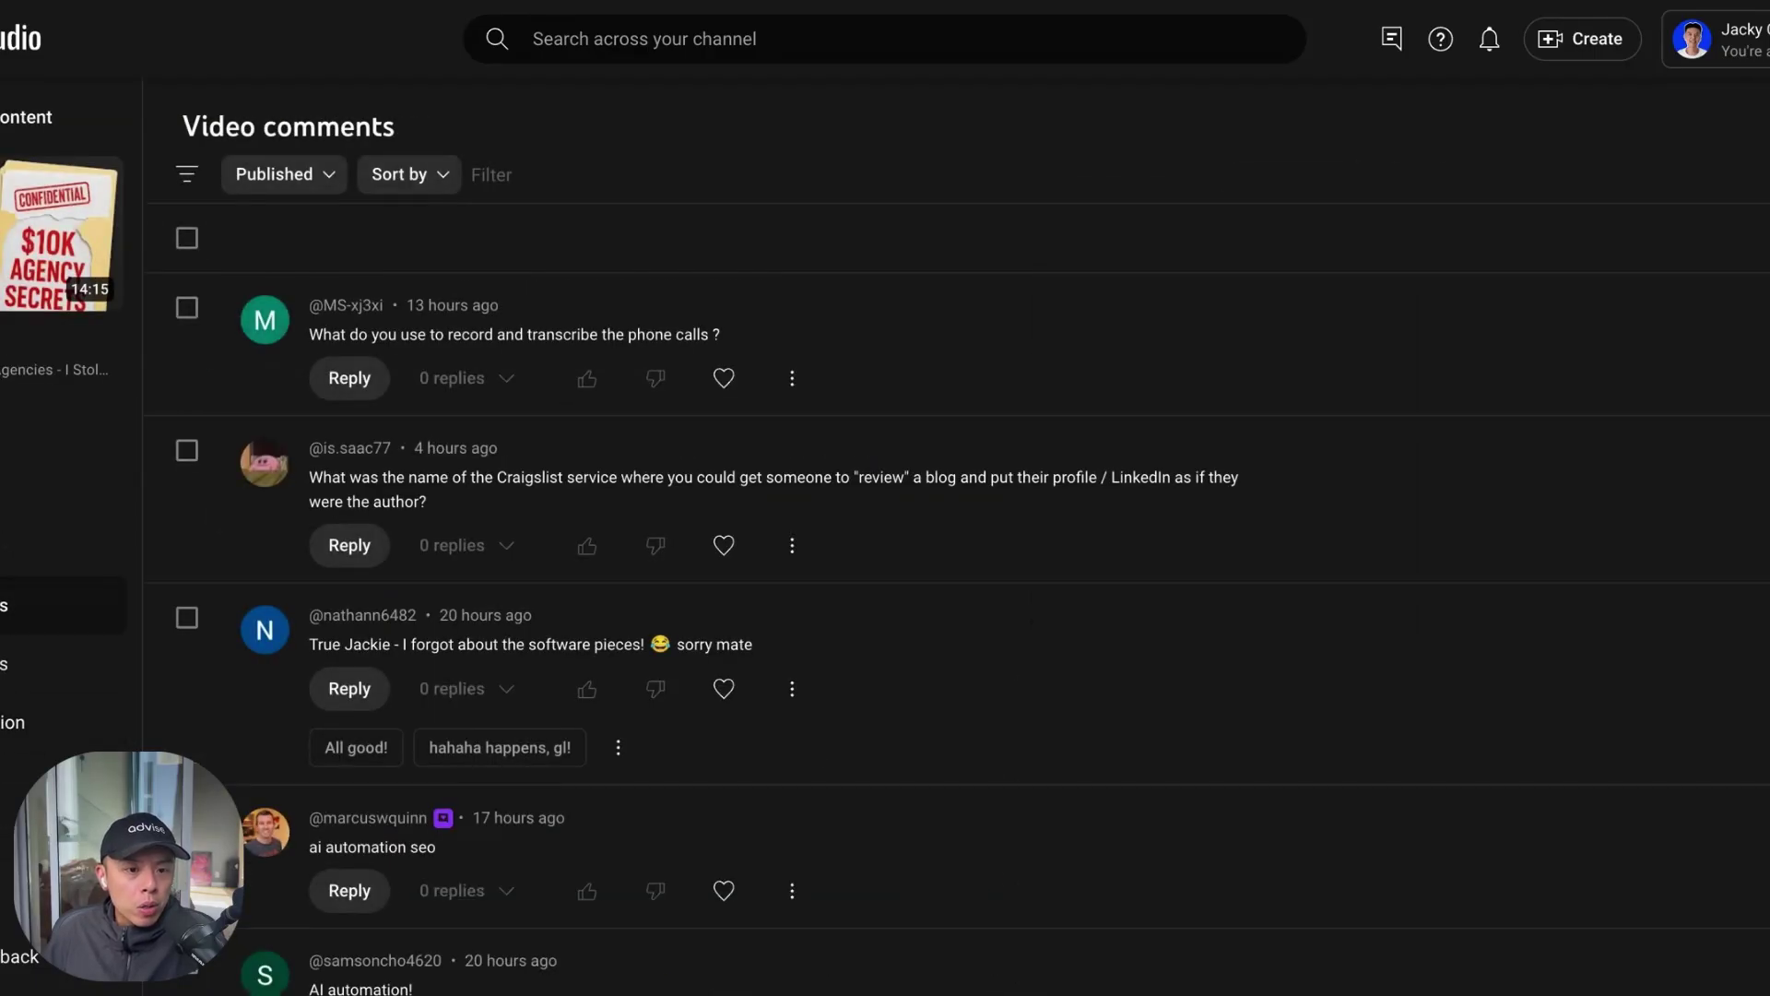
left_click(724, 378)
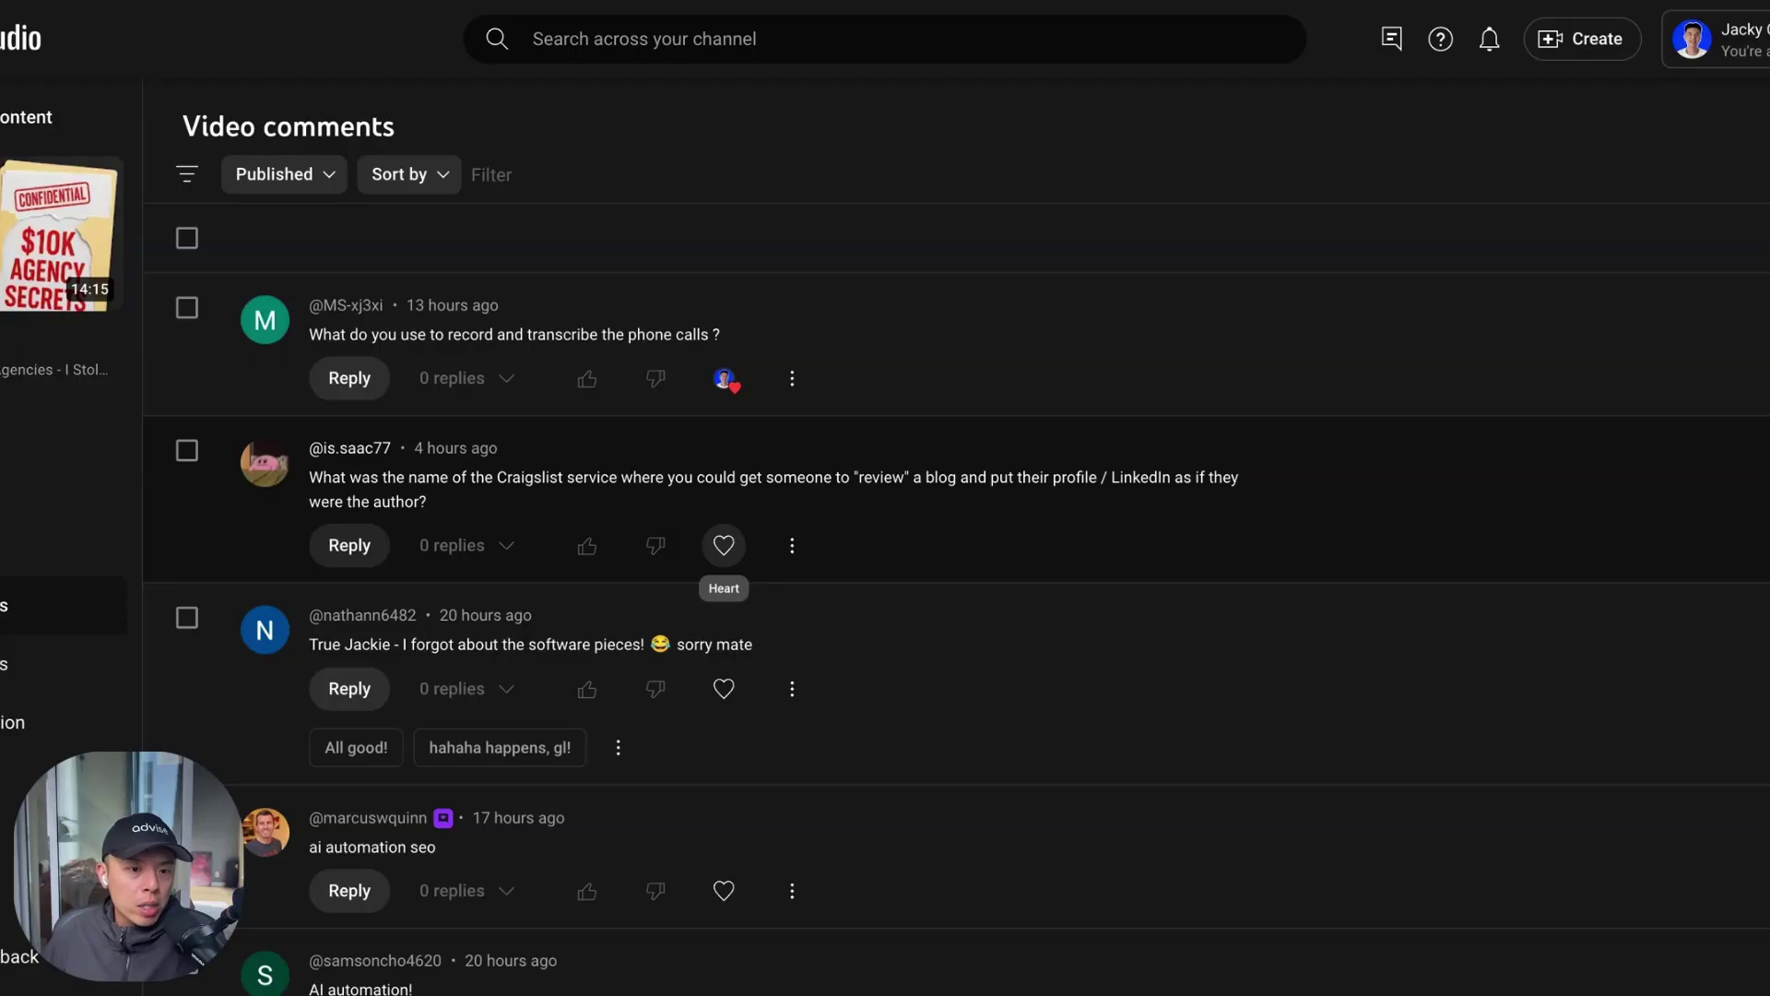
left_click(724, 545)
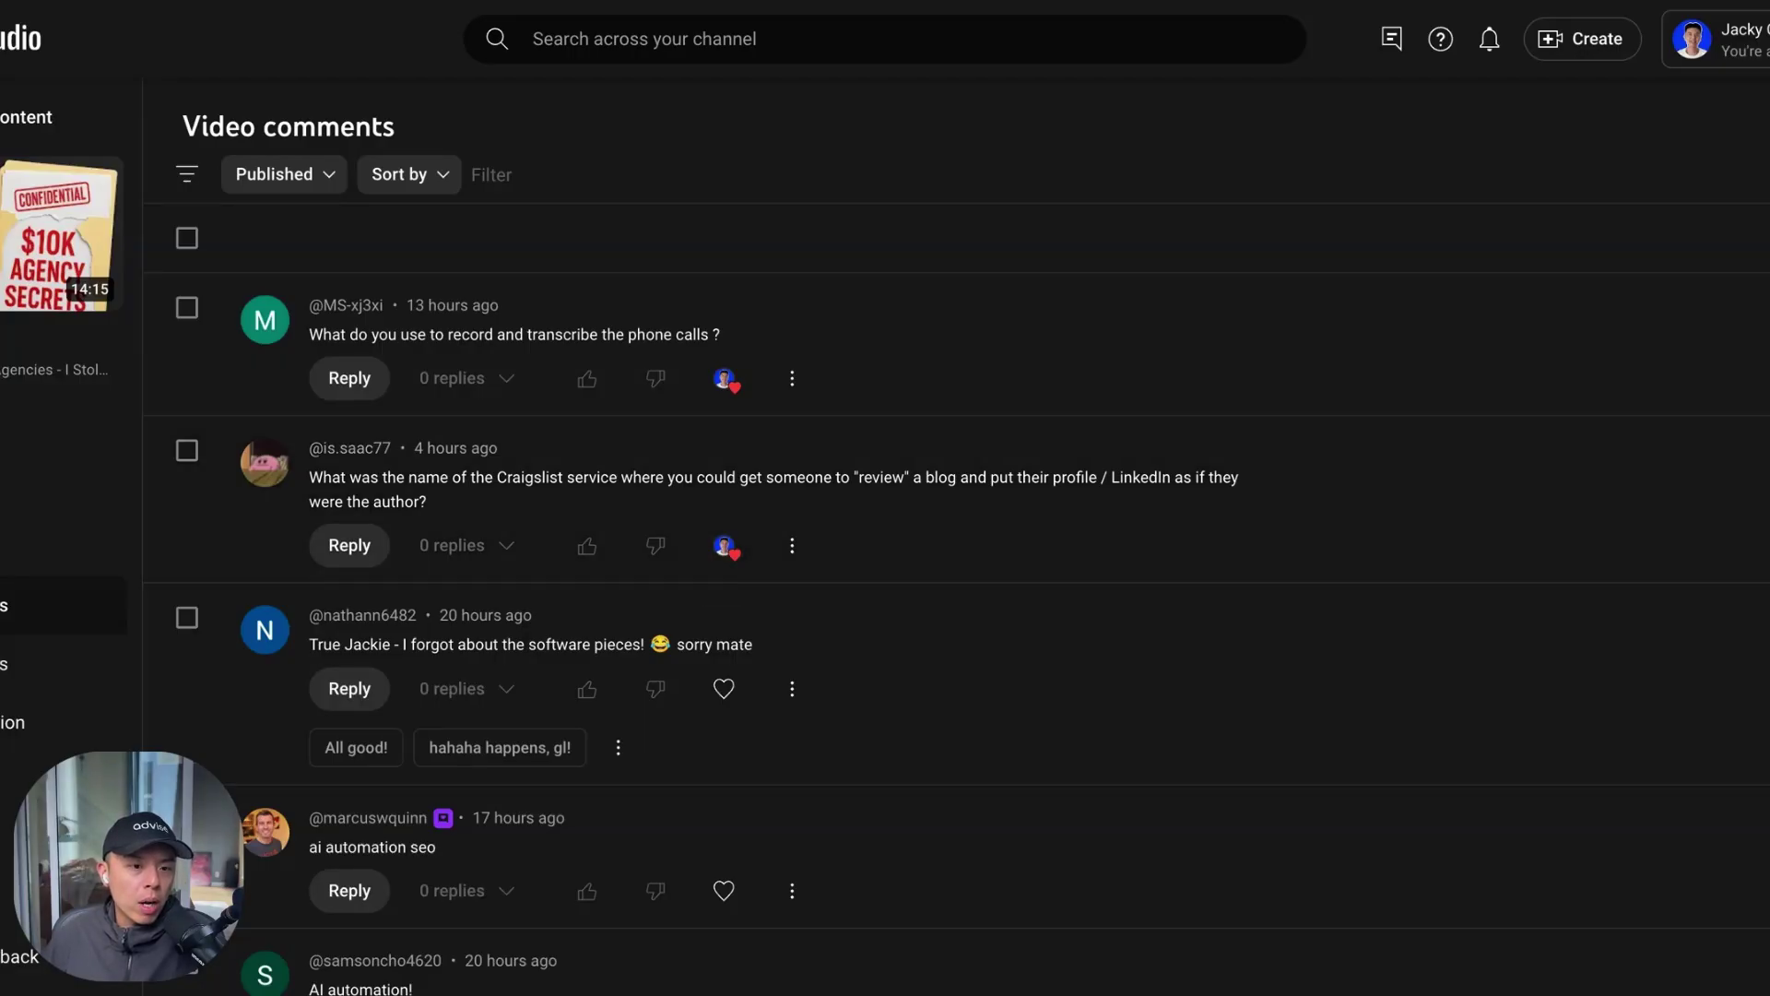
left_click(724, 689)
Heart the remaining five 'AI automation' comments further down the list
scroll(656, 826, "down", 3)
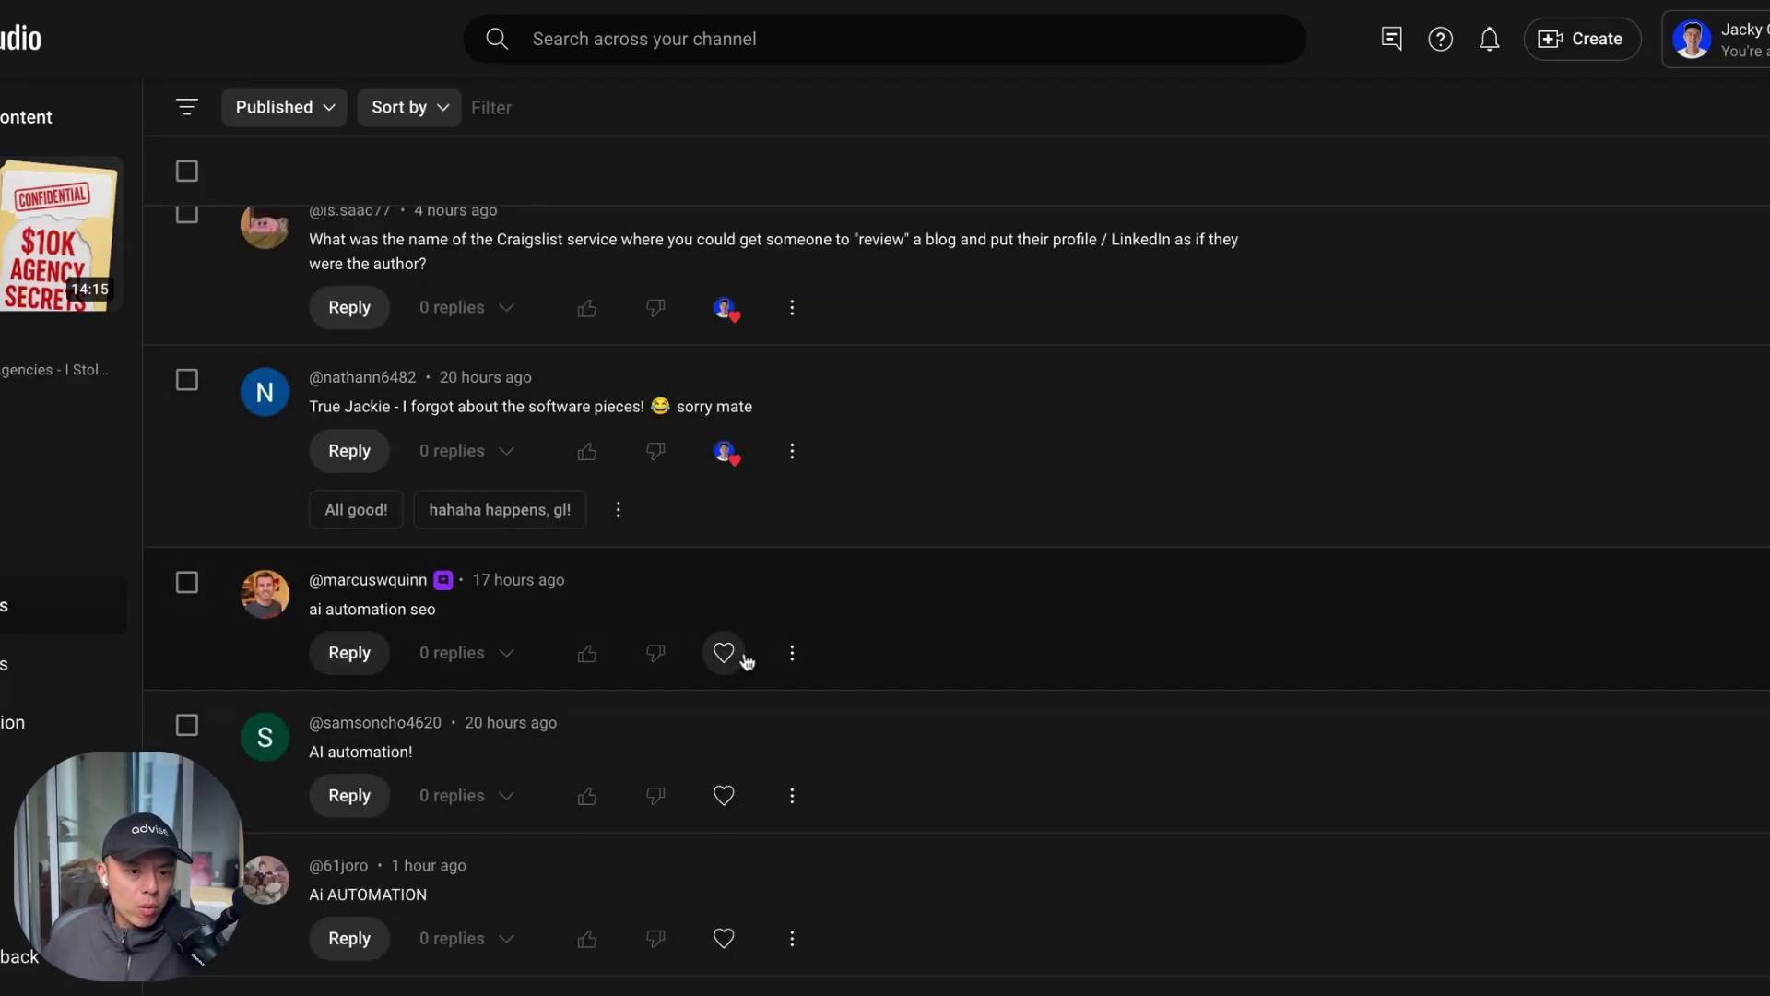
left_click(727, 656)
scroll(725, 659, "down", 2)
left_click(724, 670)
scroll(726, 727, "down", 1)
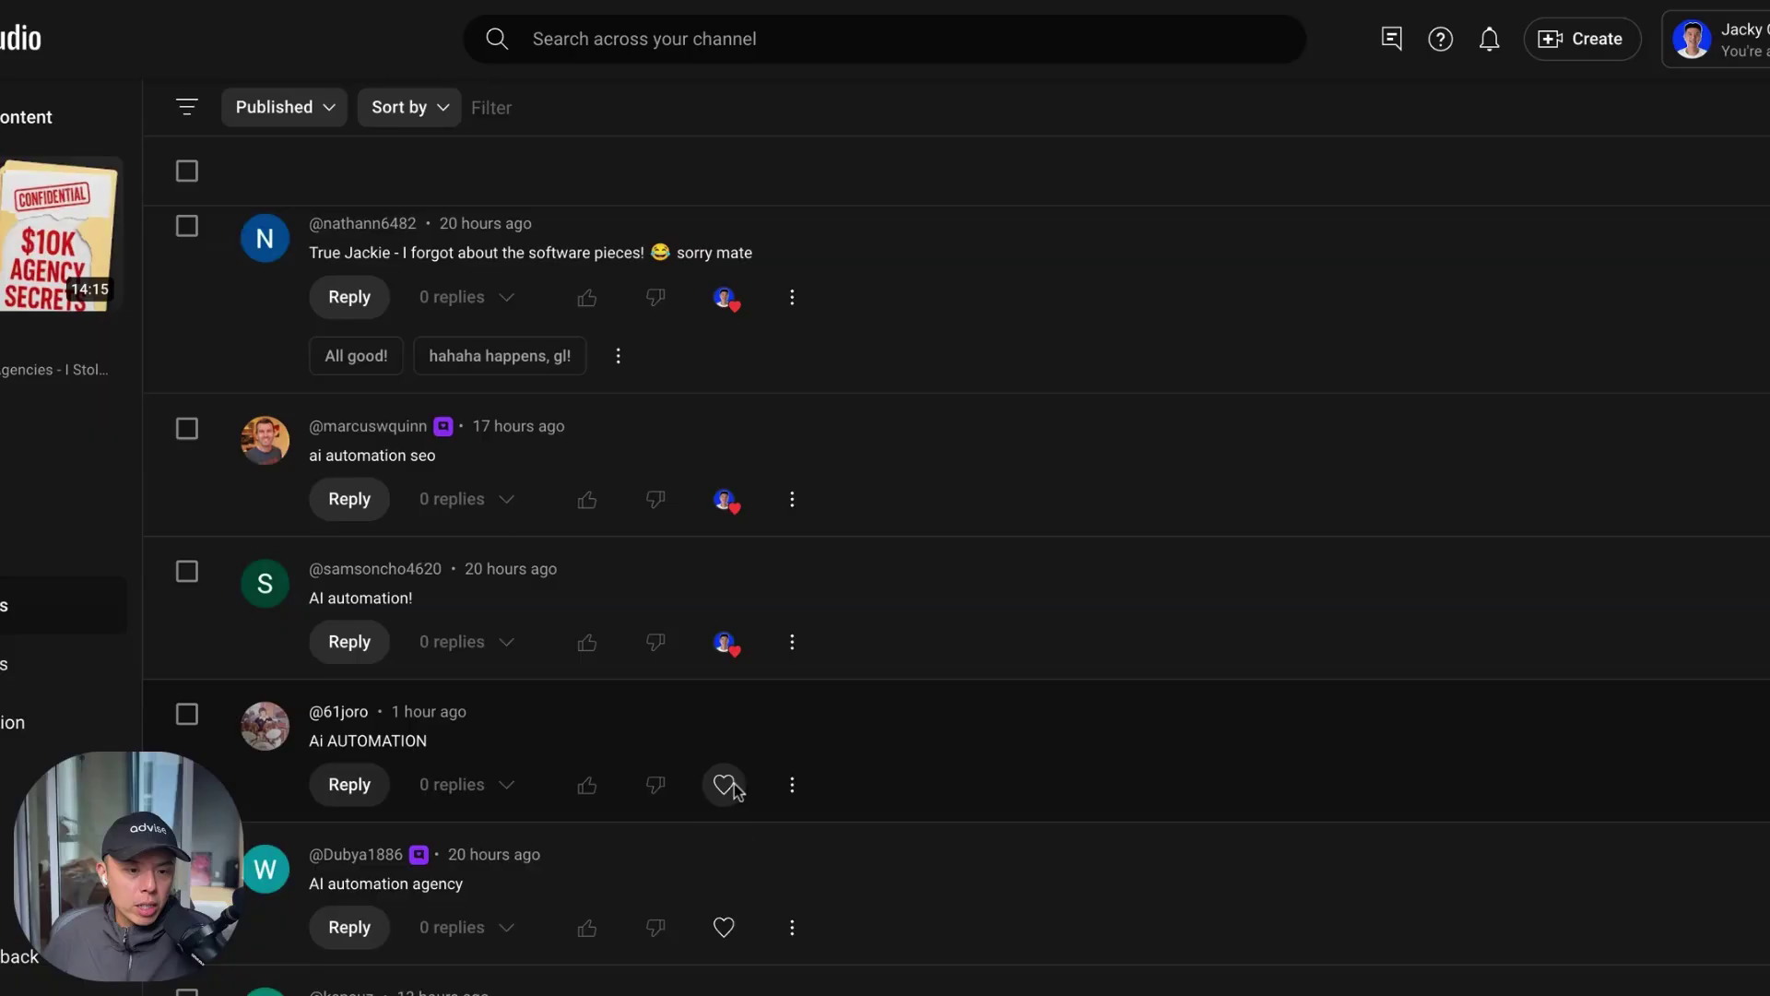
left_click(724, 784)
scroll(735, 804, "down", 1)
left_click(724, 815)
left_click(724, 957)
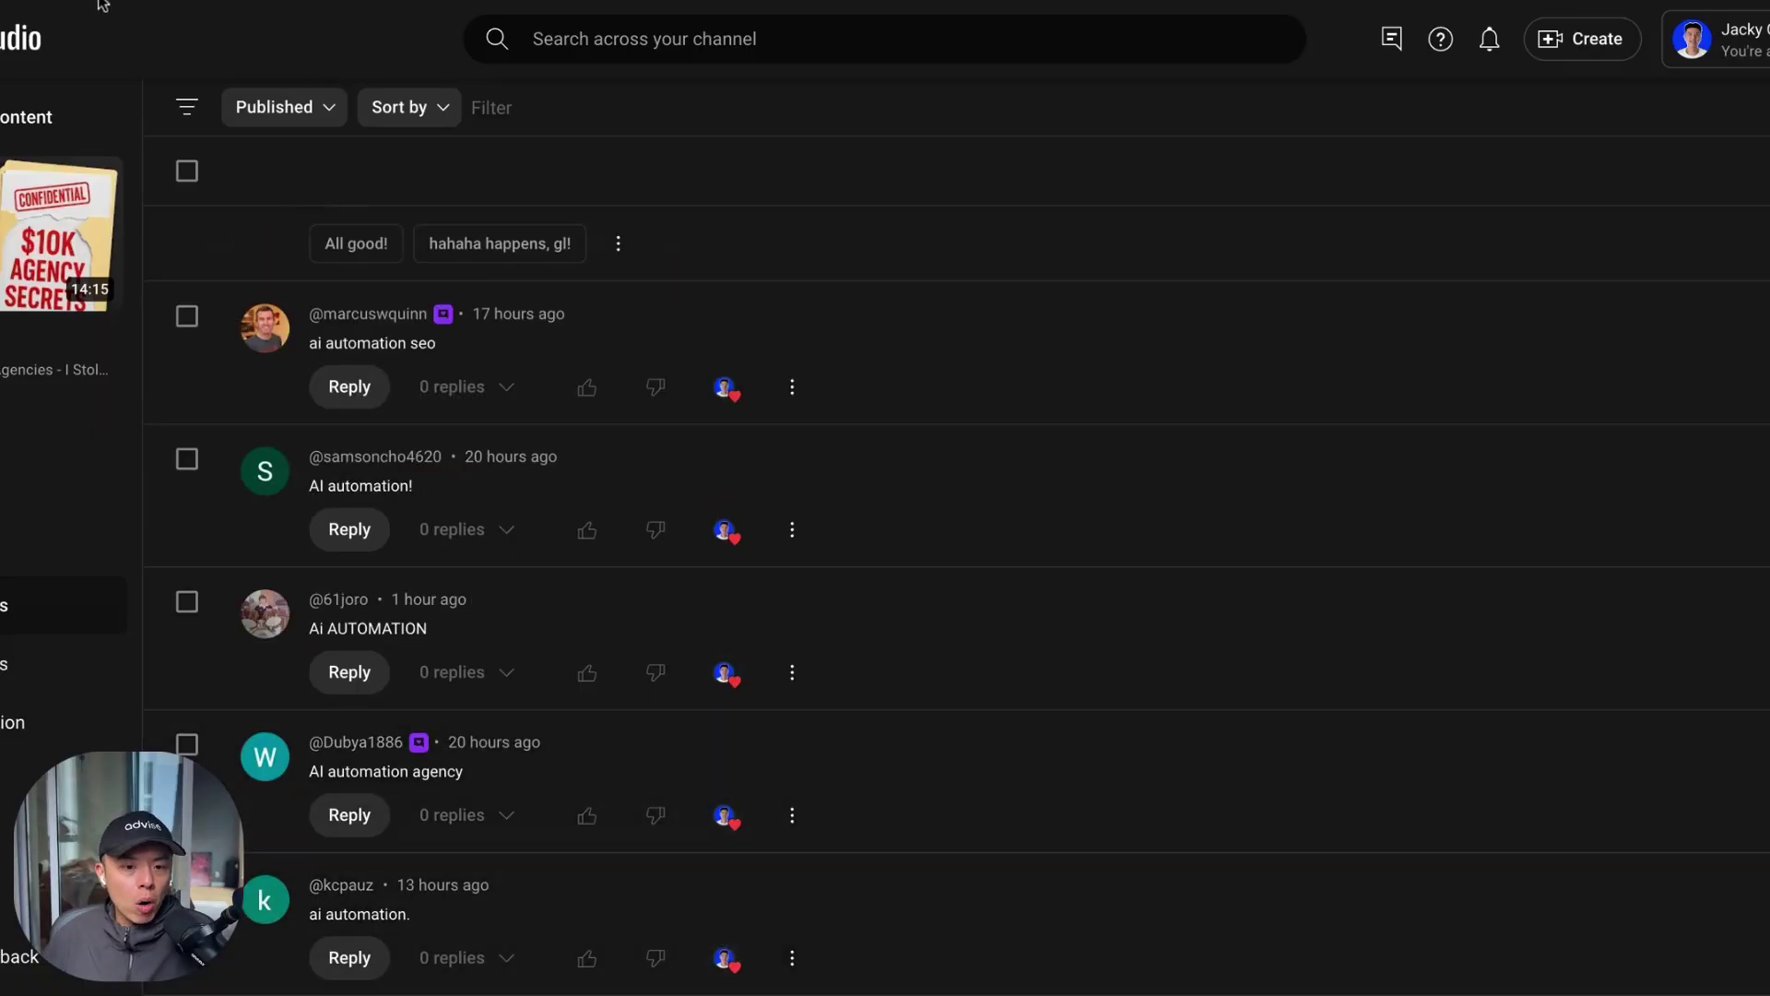